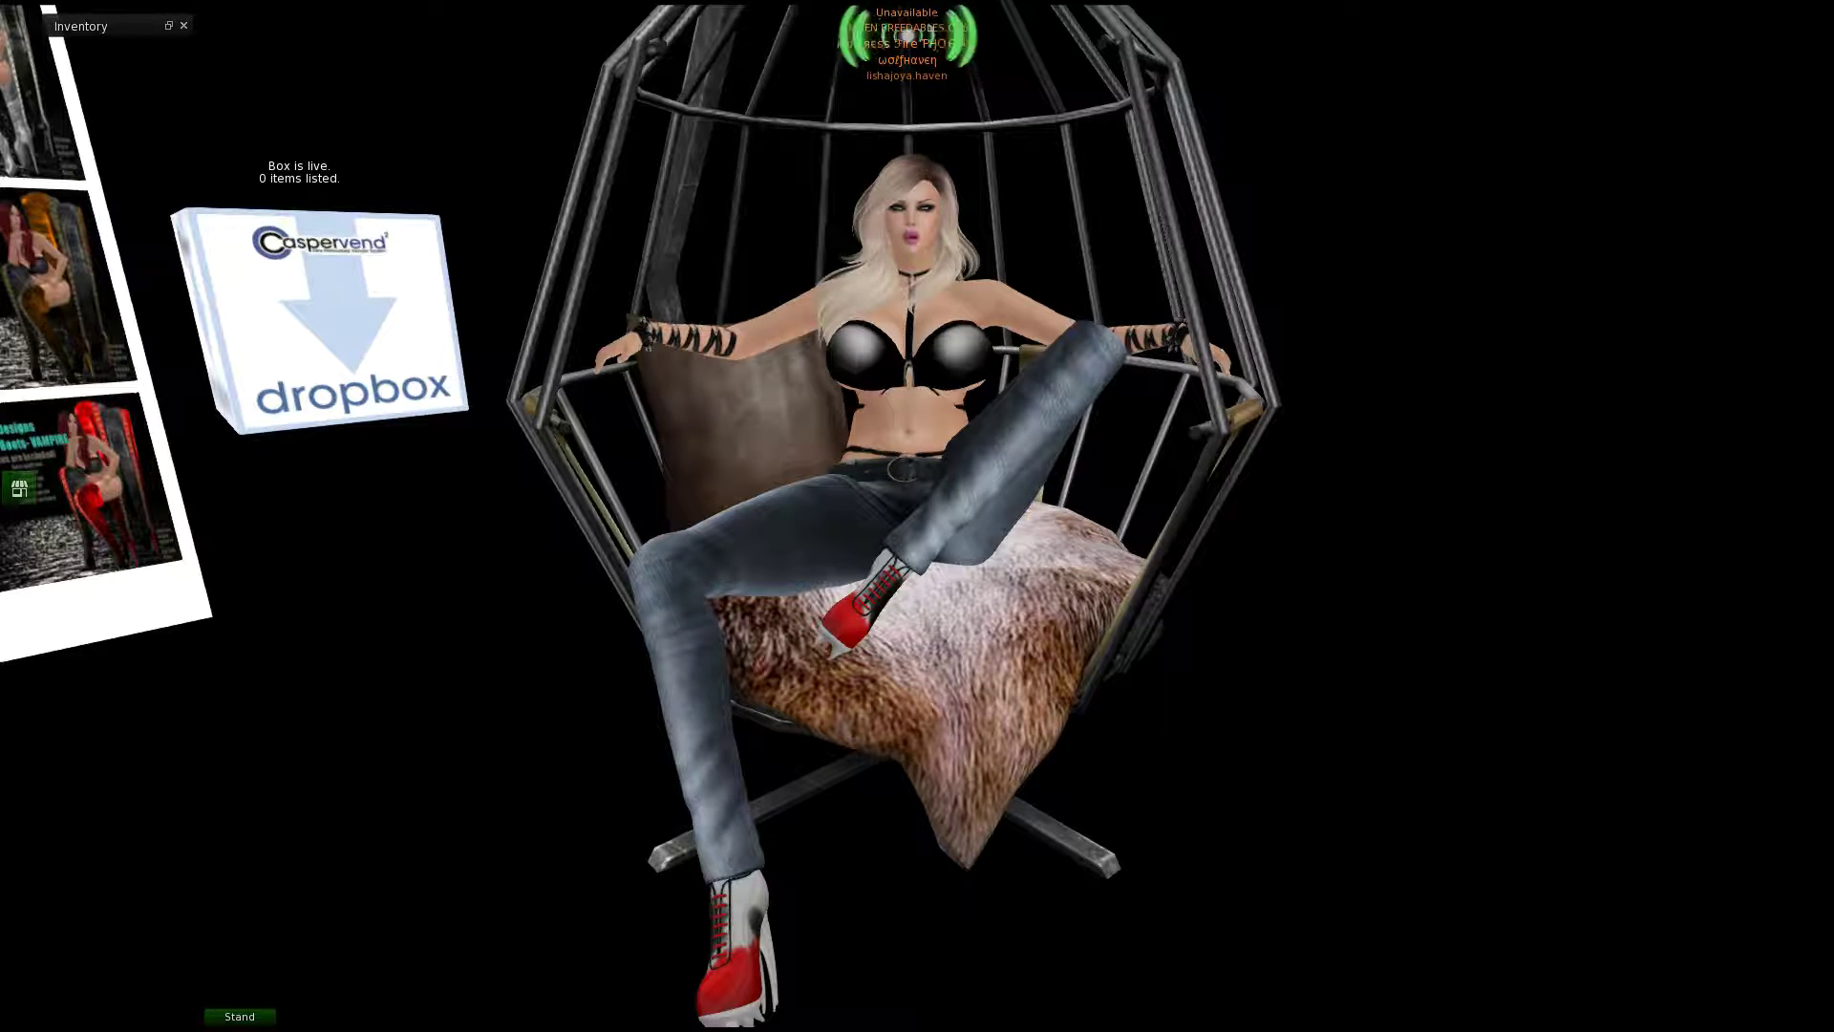
Step: Examine the general properties of the CasperVend vendor panel and the CasperTech DropBox, closing the build window when done
key("ctrl+alt+Down")
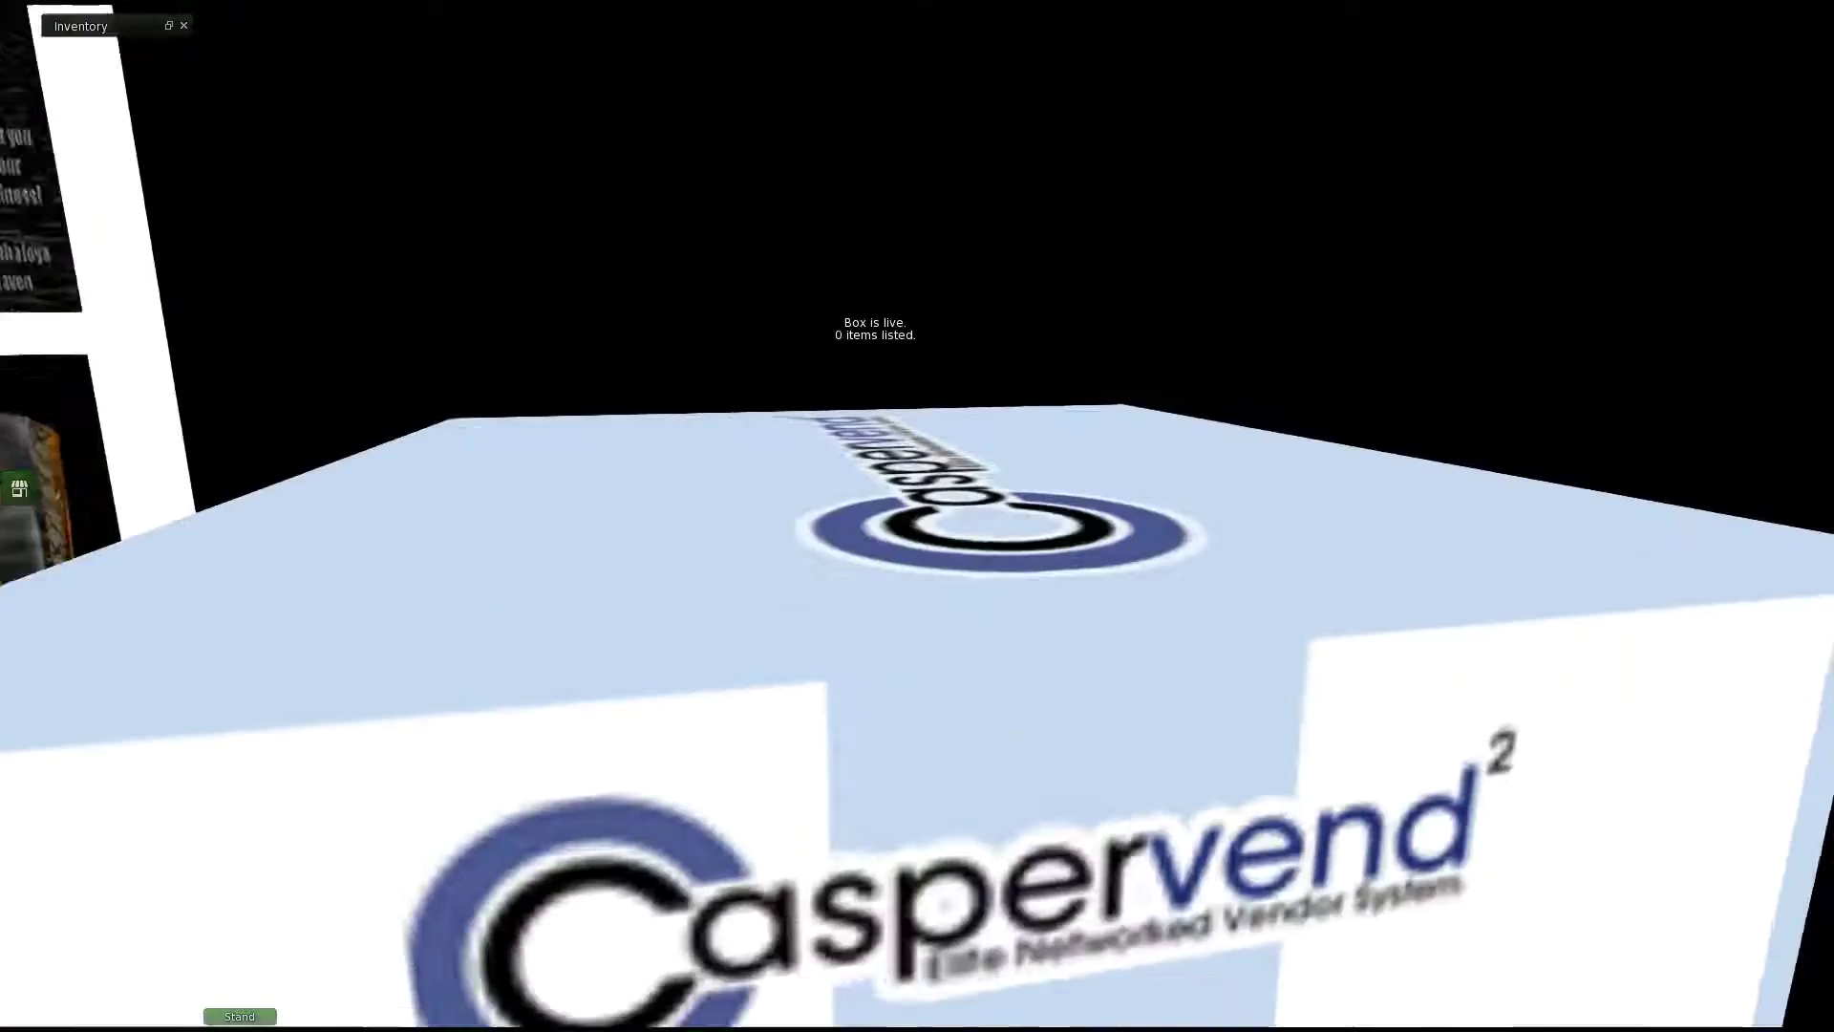
scroll(917, 516, "down", 5)
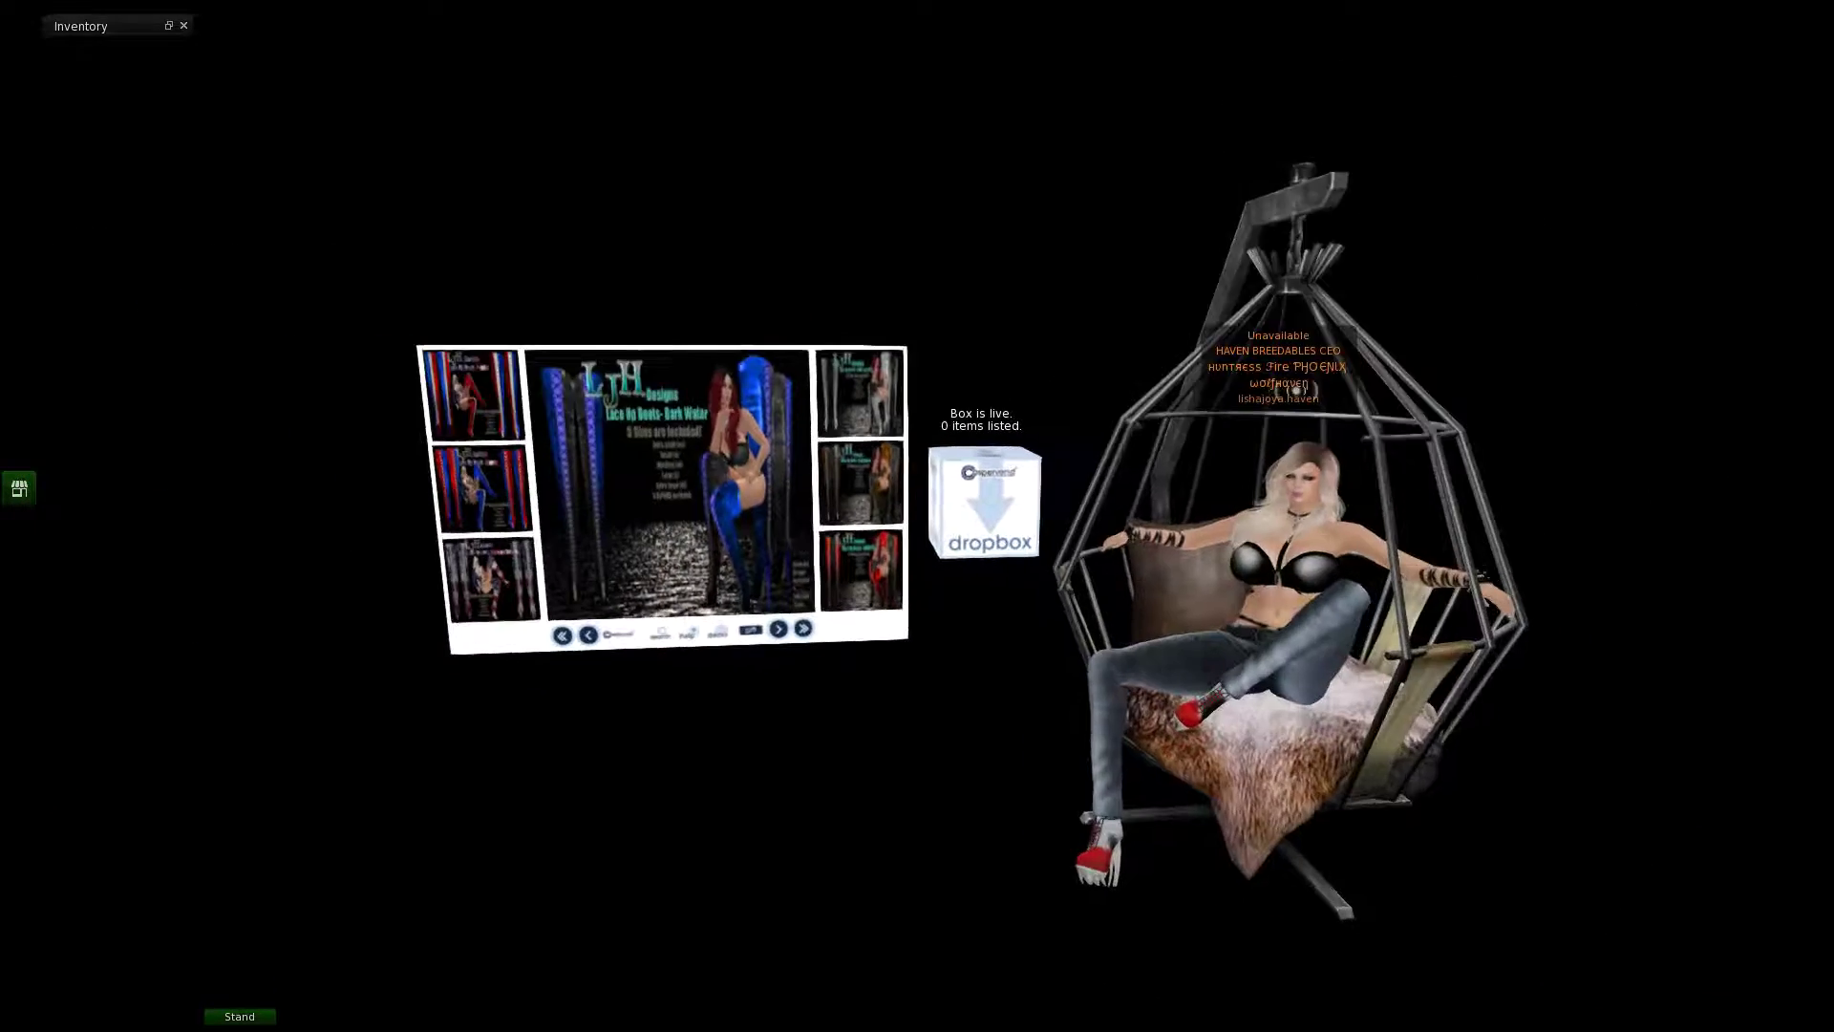
right_click(774, 521)
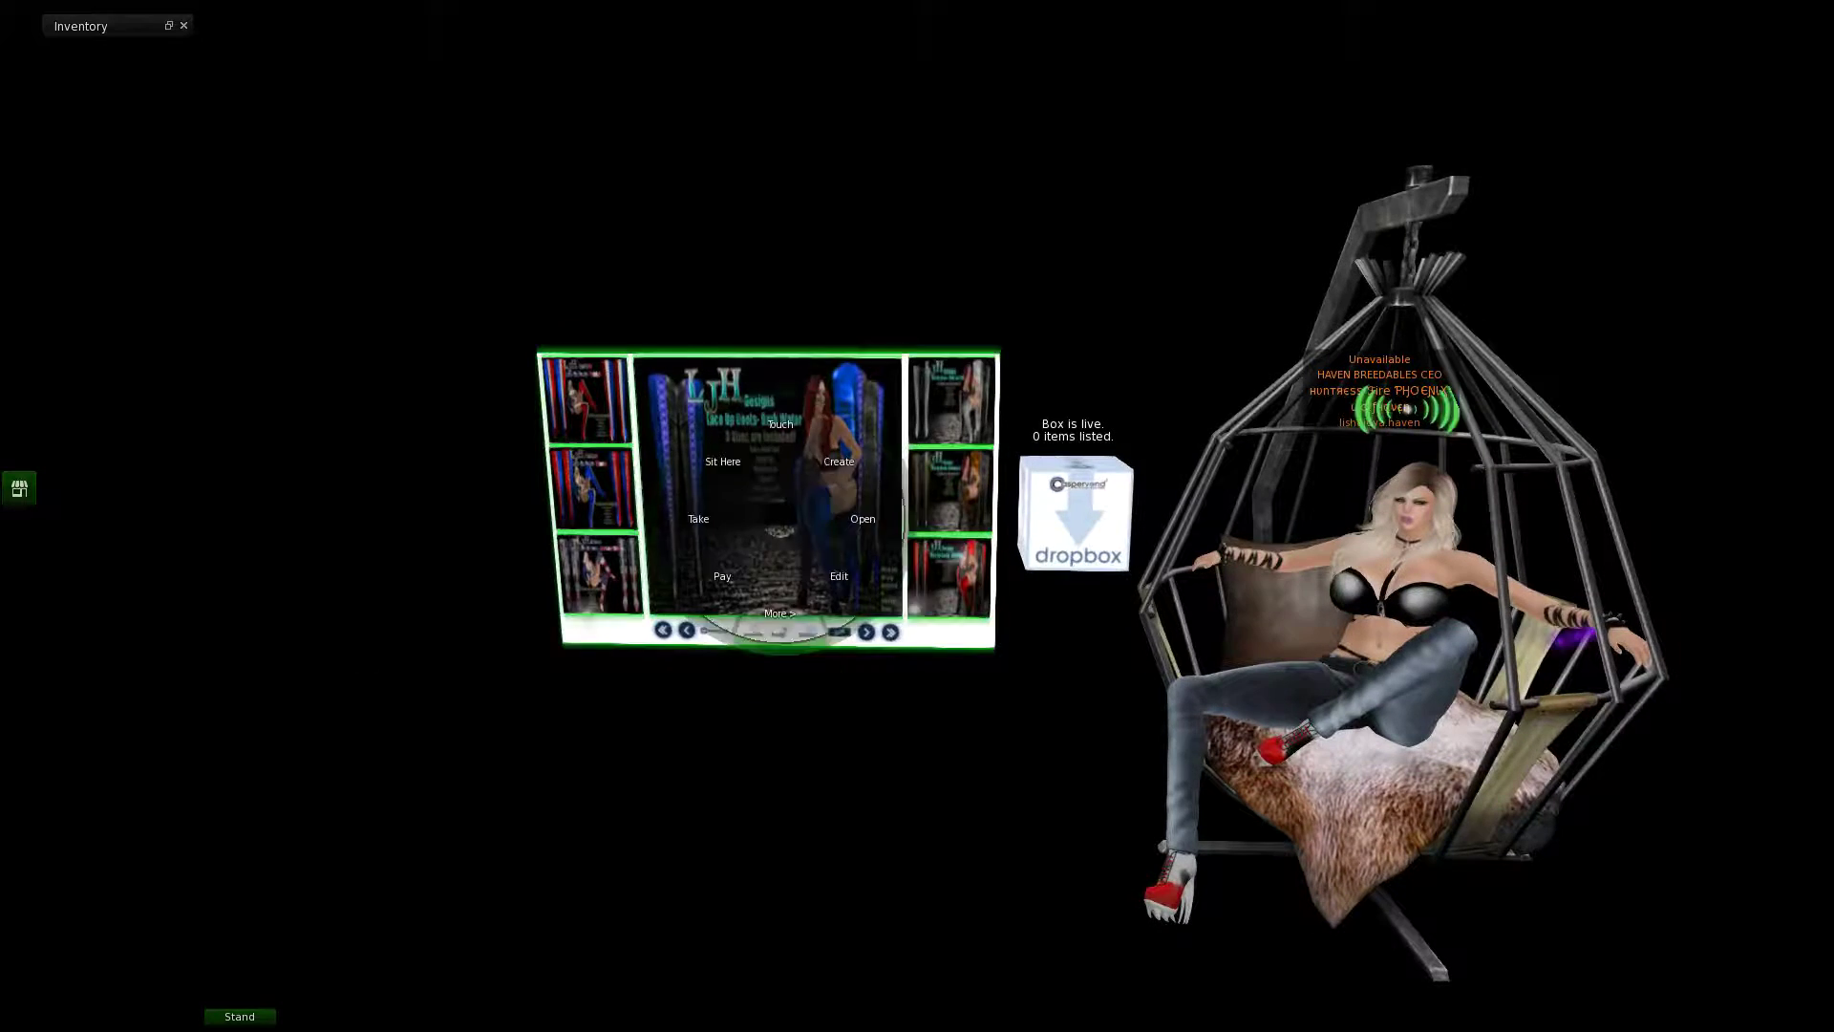
left_click(816, 562)
left_click(91, 429)
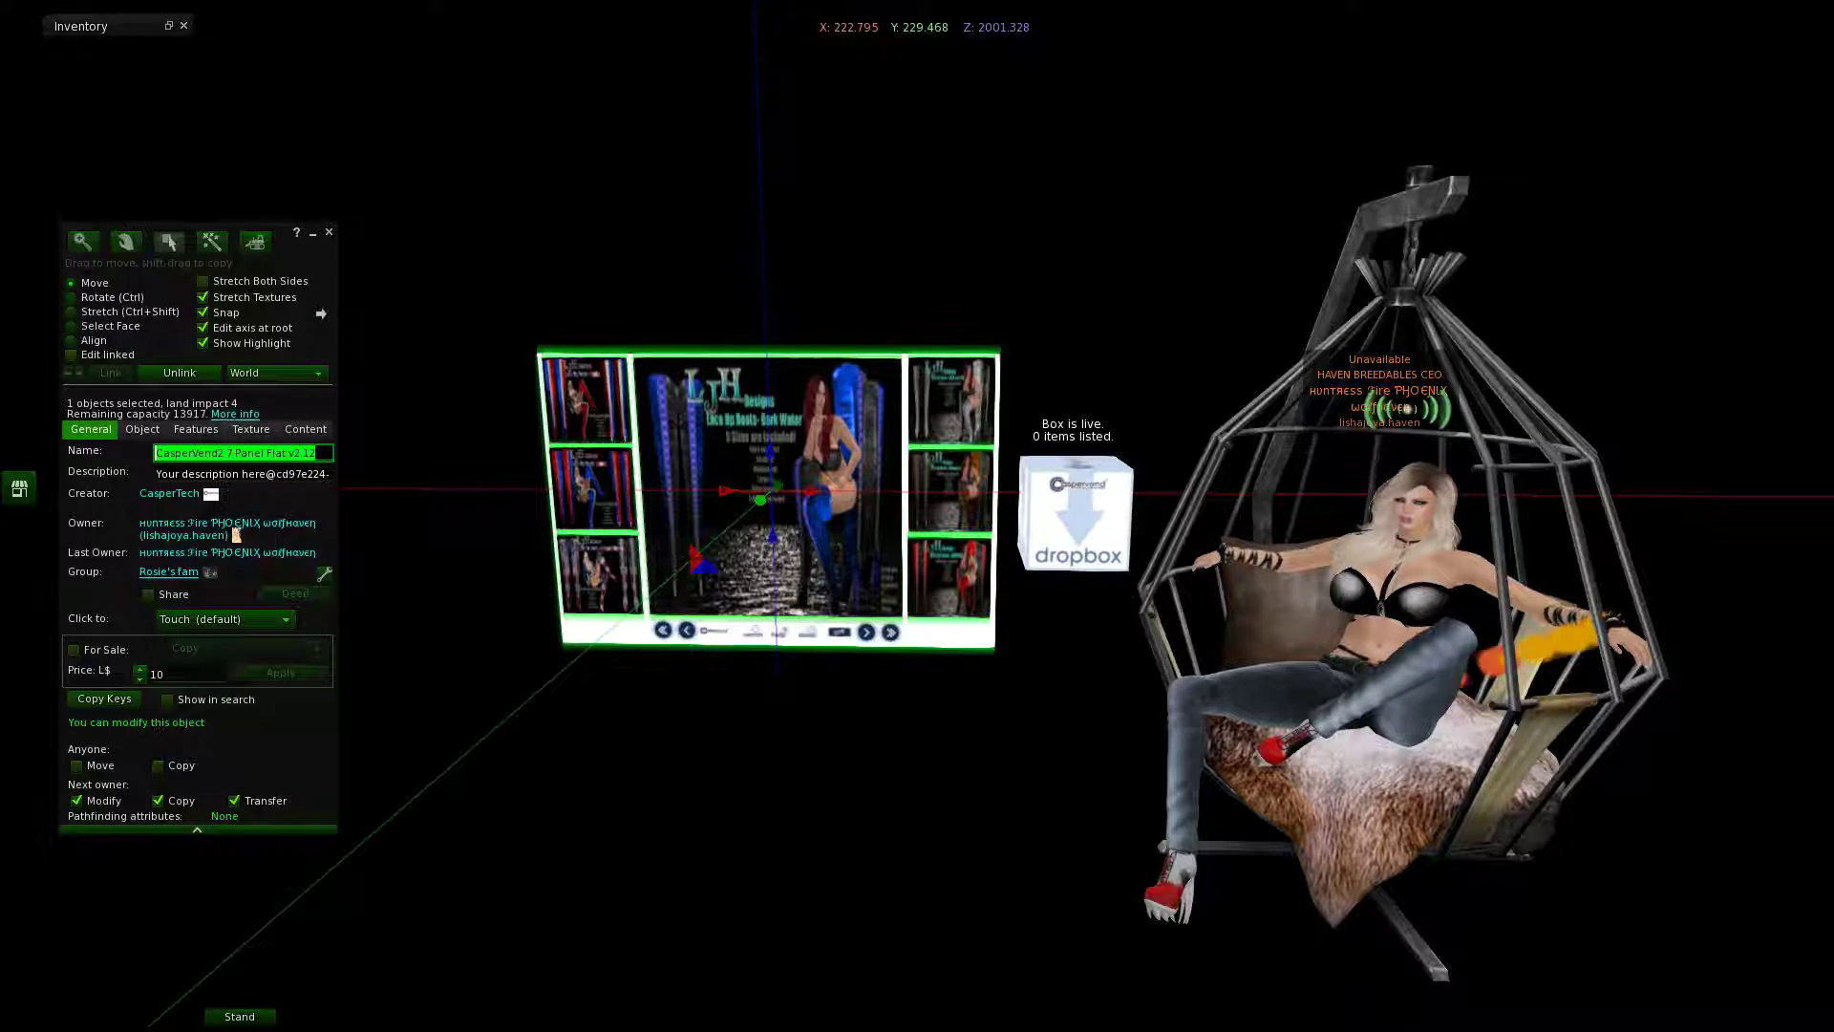
left_click(1075, 513)
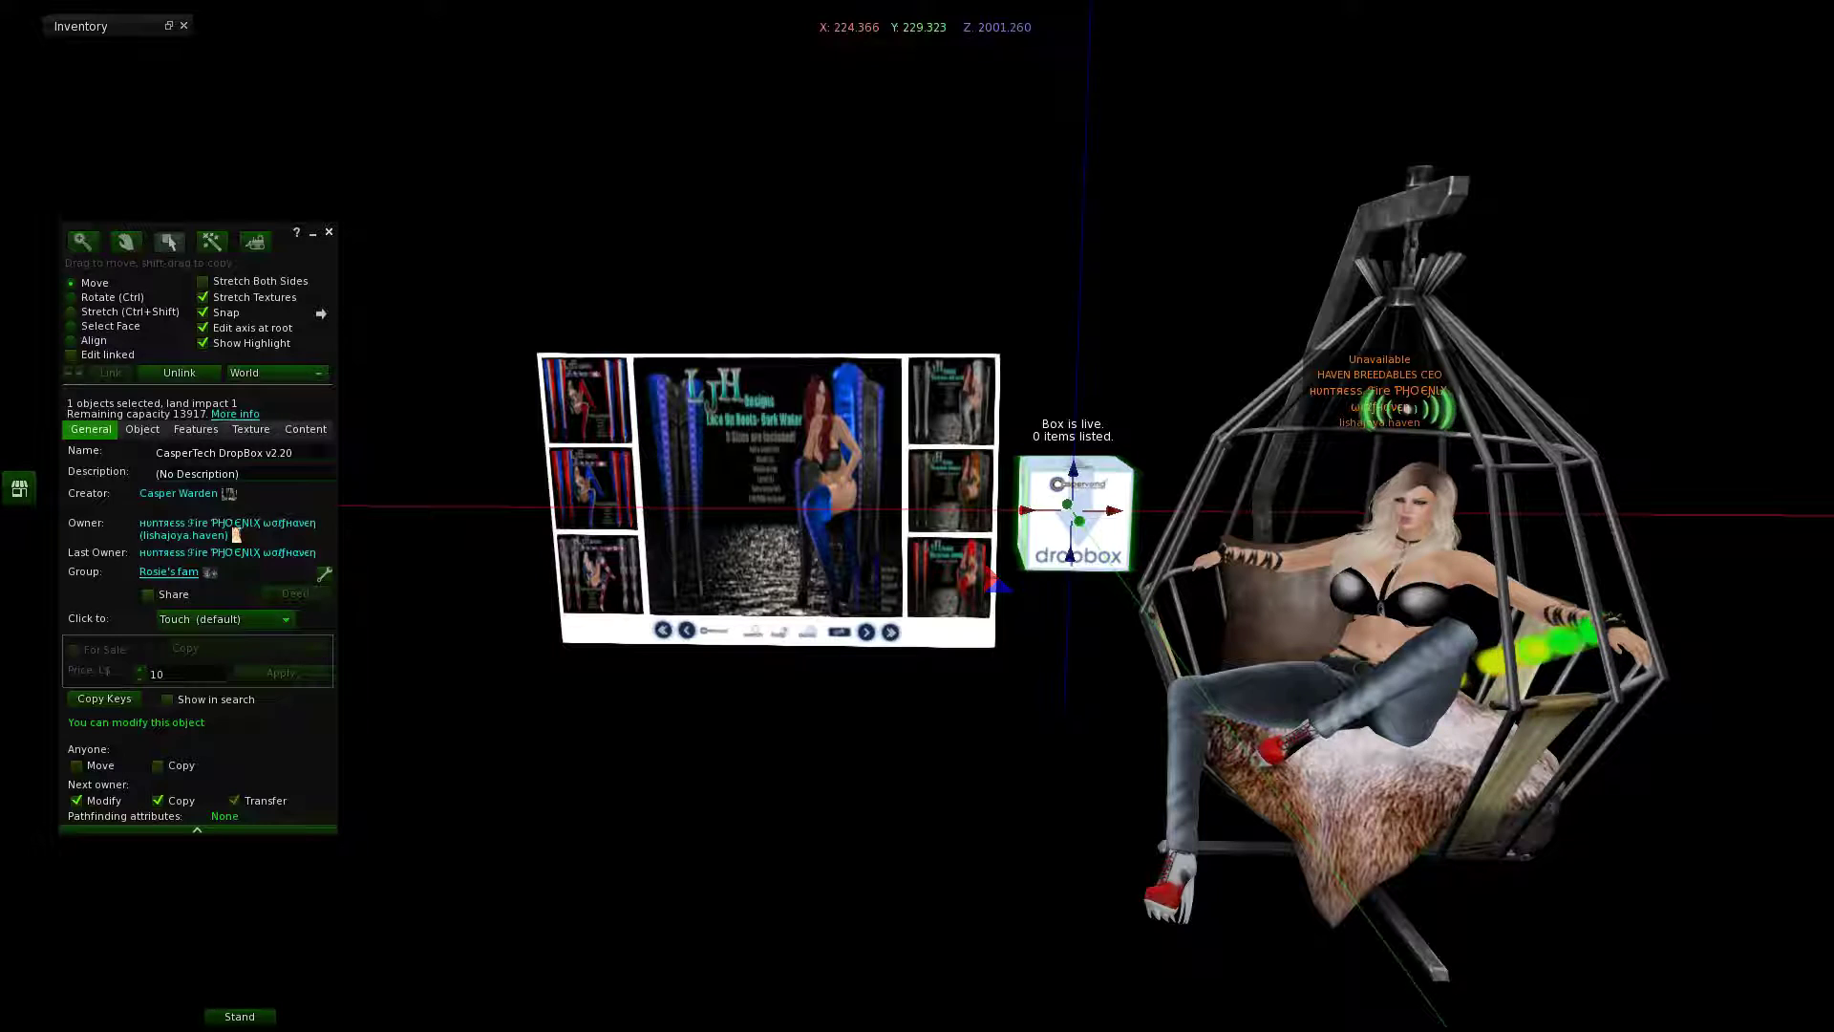
left_click(329, 232)
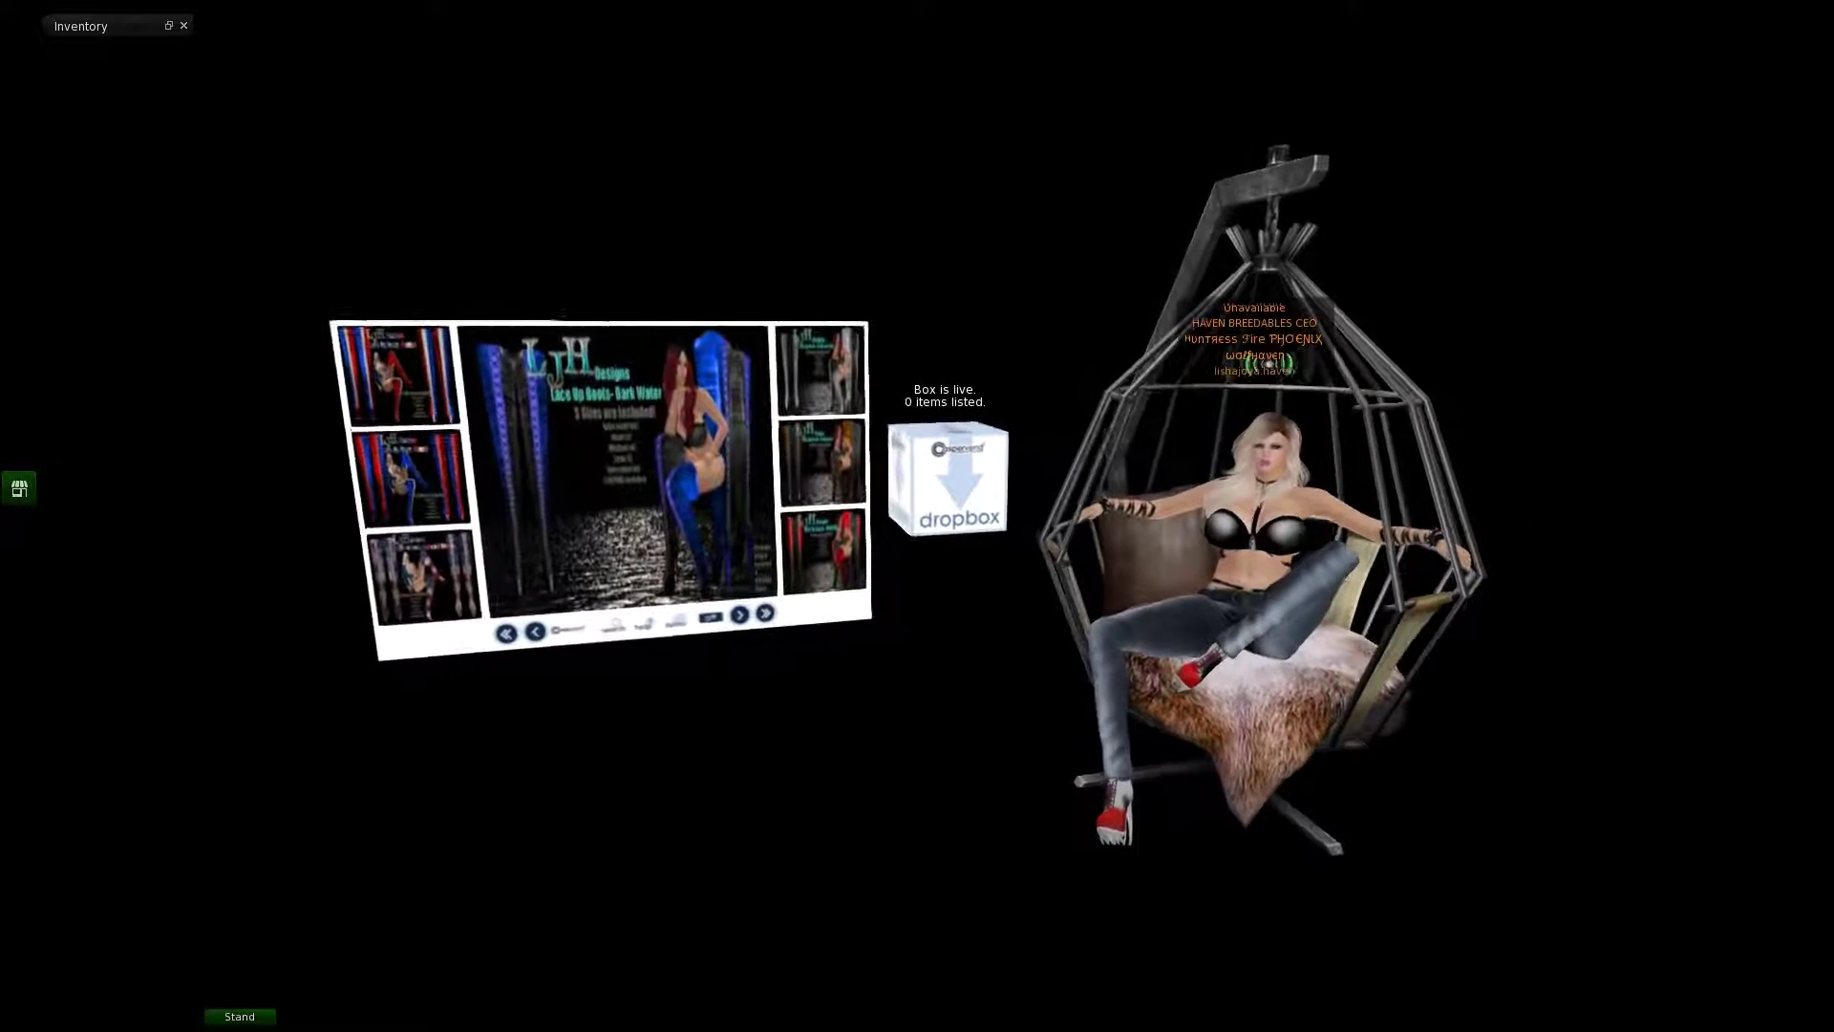
Step: Create a new box prim in the empty space below the dropbox
scroll(908, 514, "up", 2)
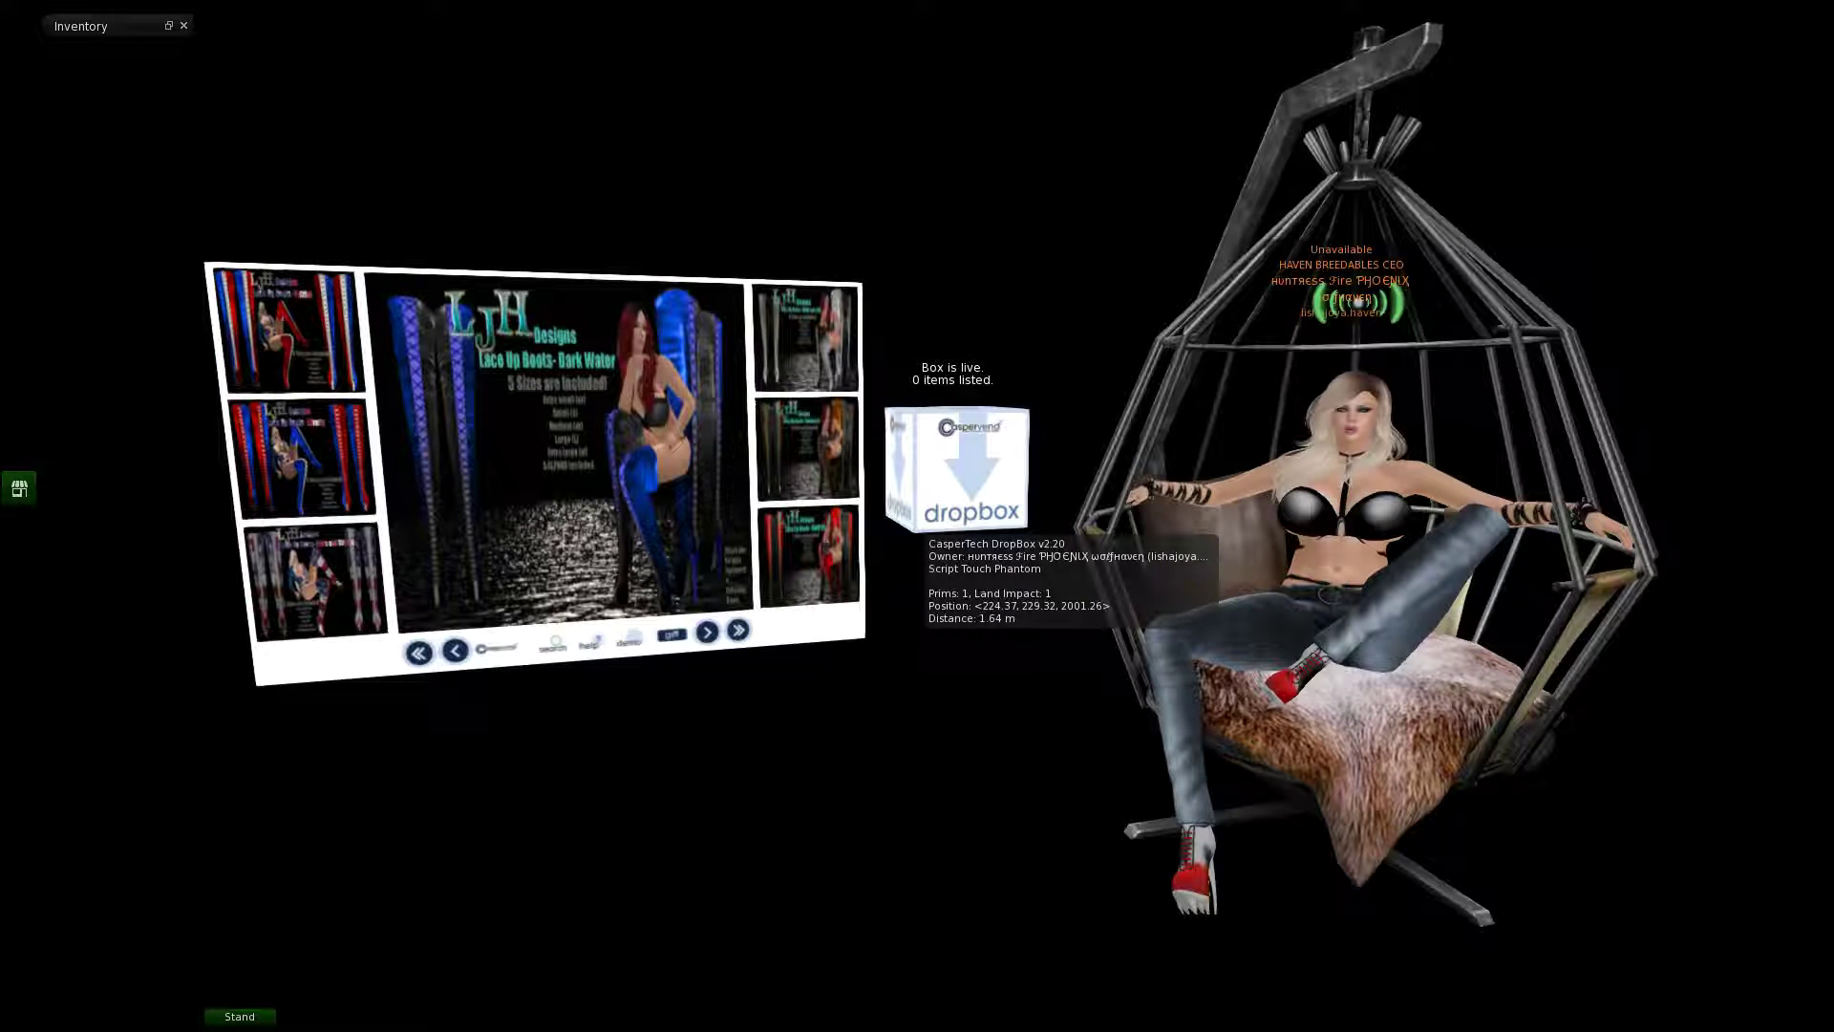
key("ctrl+0")
key("ctrl+9")
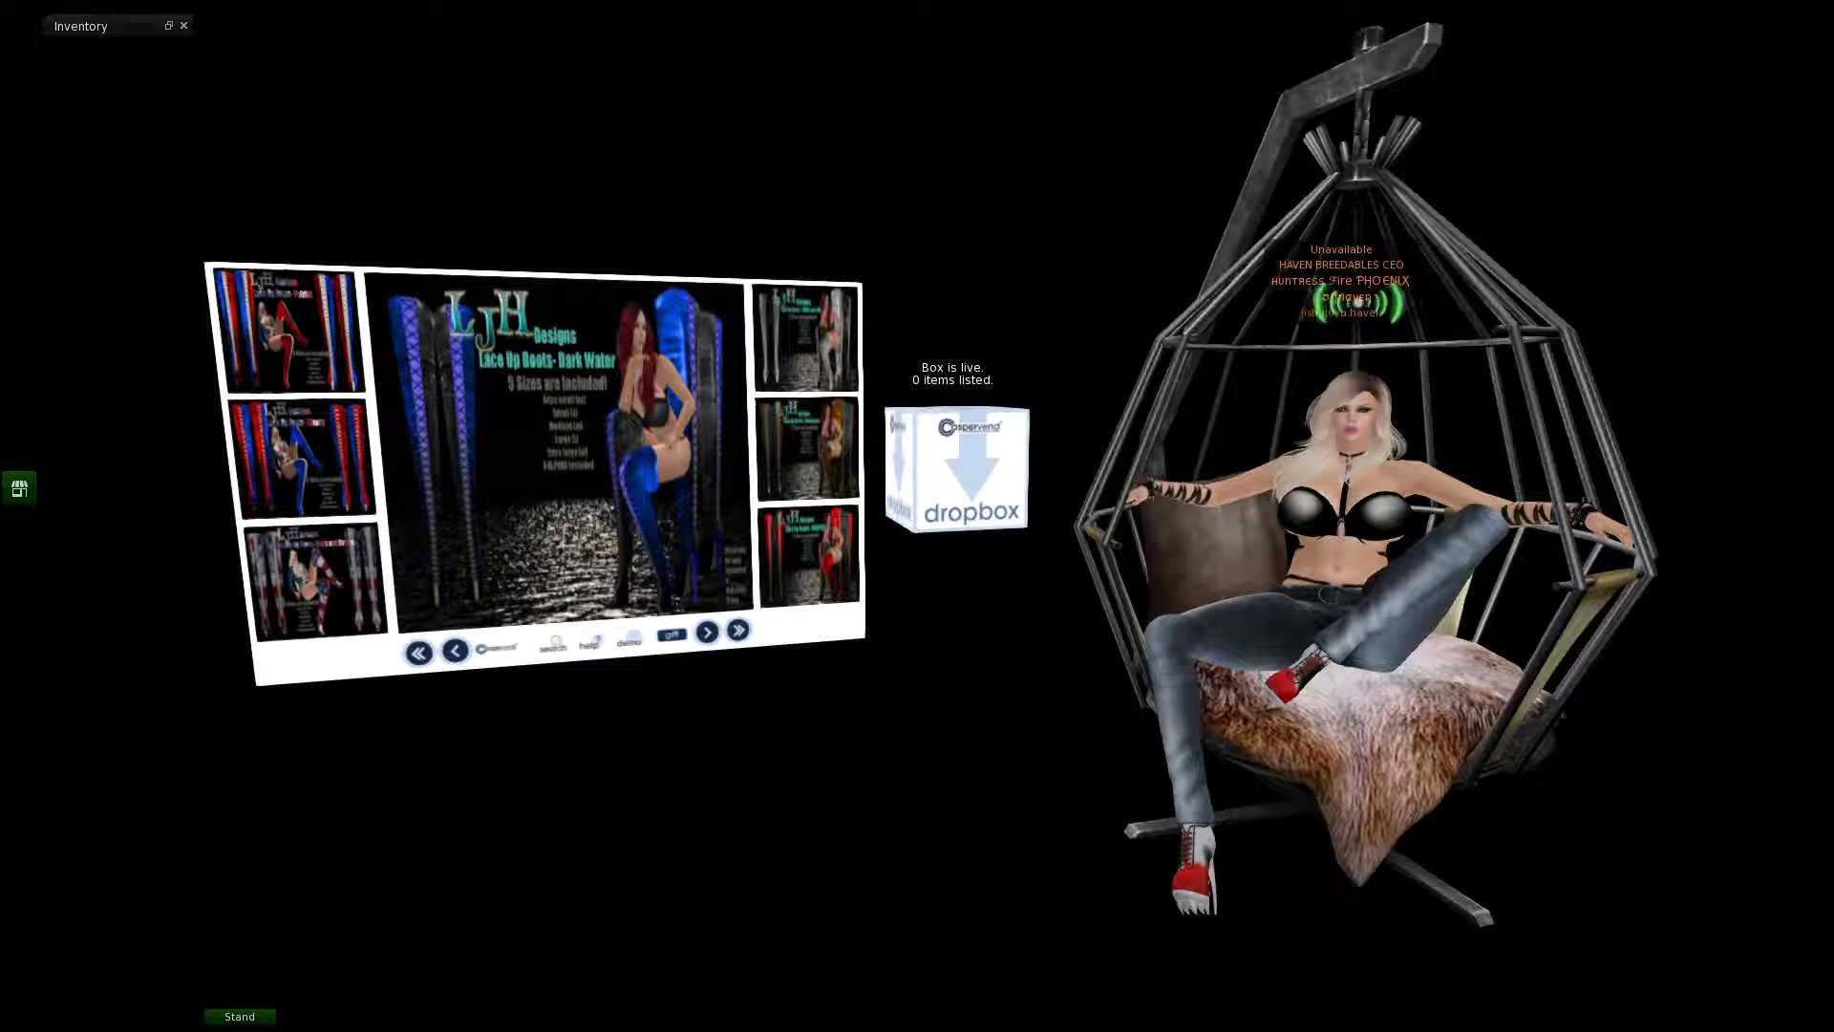
key("alt+b")
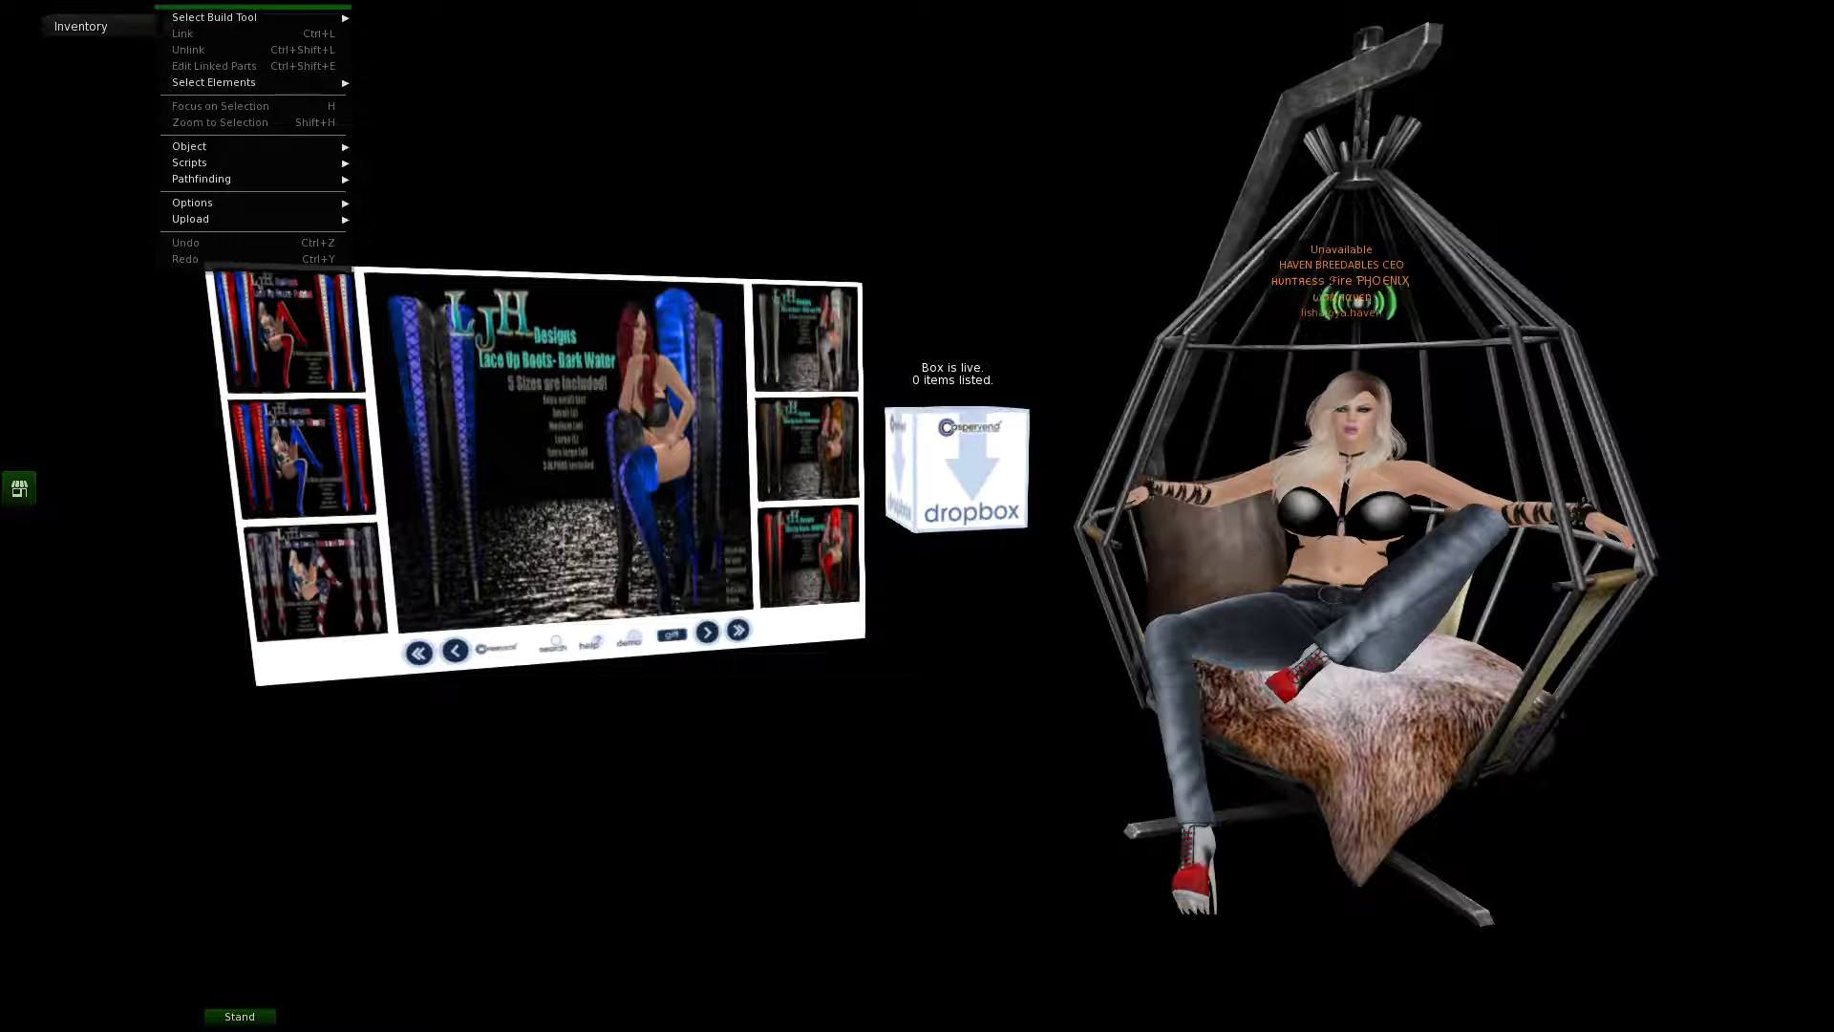
key("ctrl+4")
left_click(836, 883)
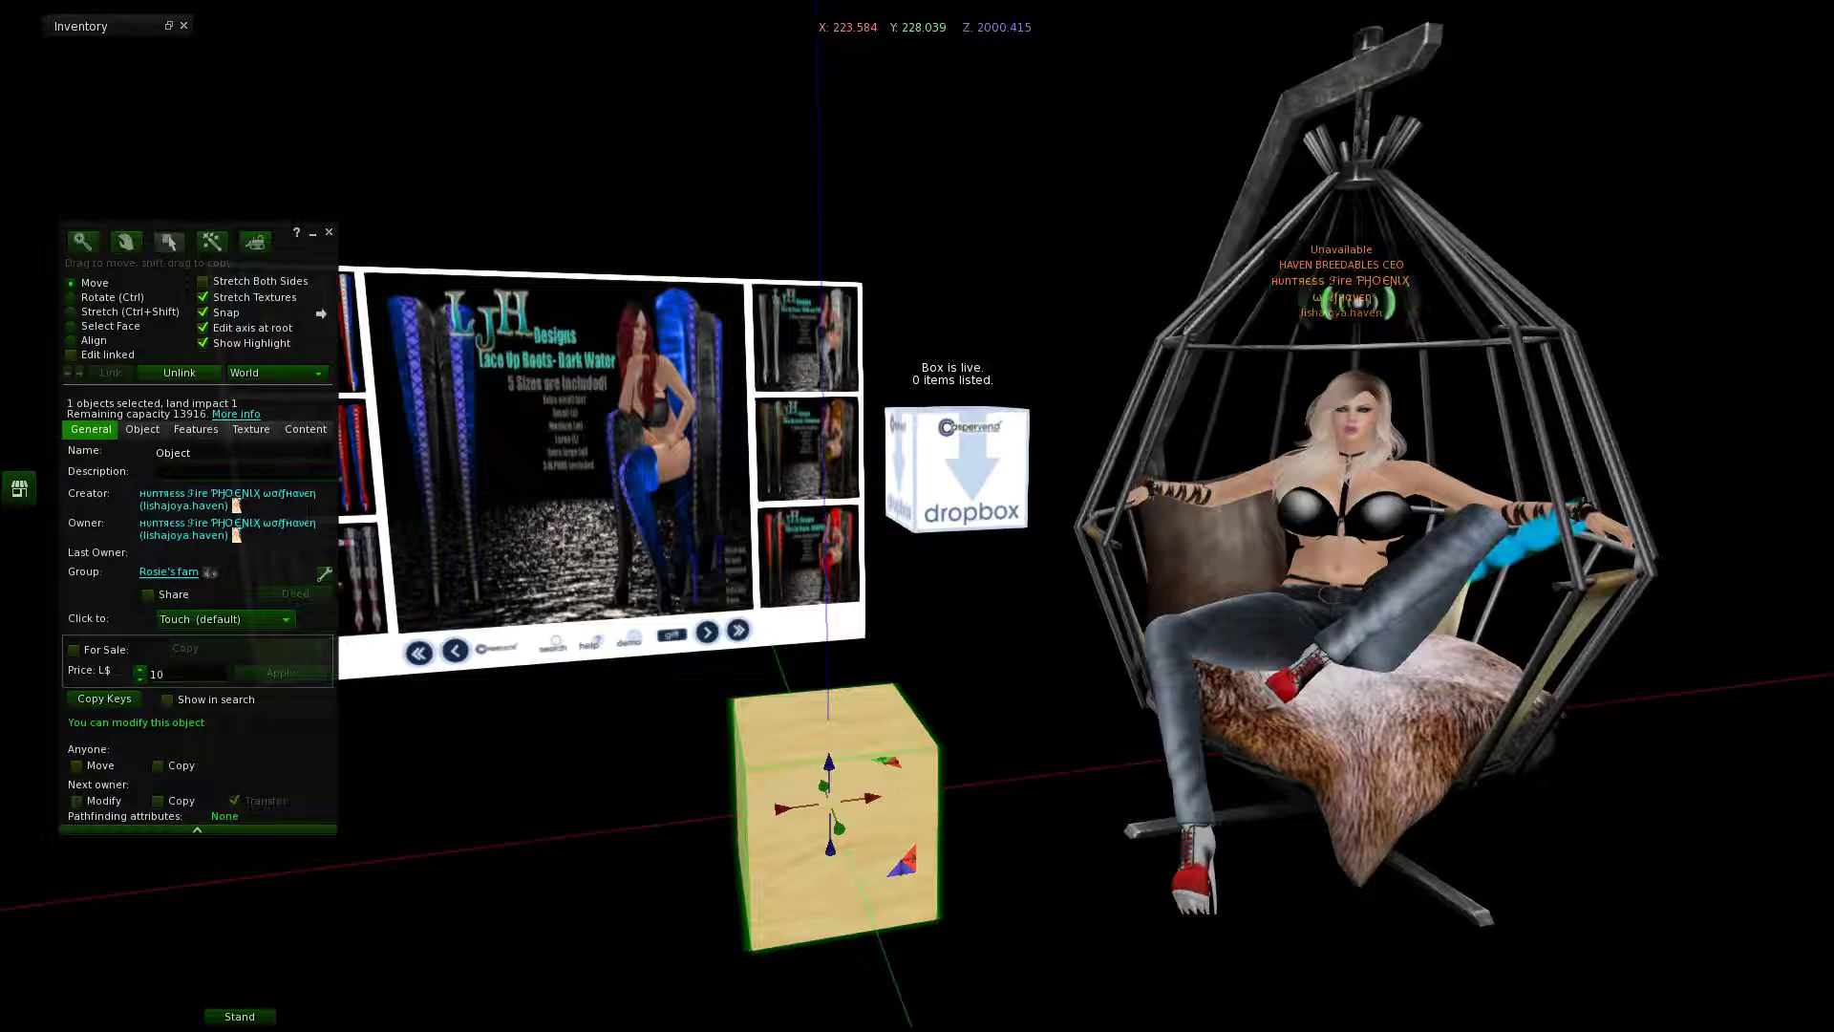
Step: Texture the new box with GLITTER FAIRY-CYAN_001 from the #WYRMWOOD stock folder's GLITTER FAIRIES and make it full bright
left_click(250, 429)
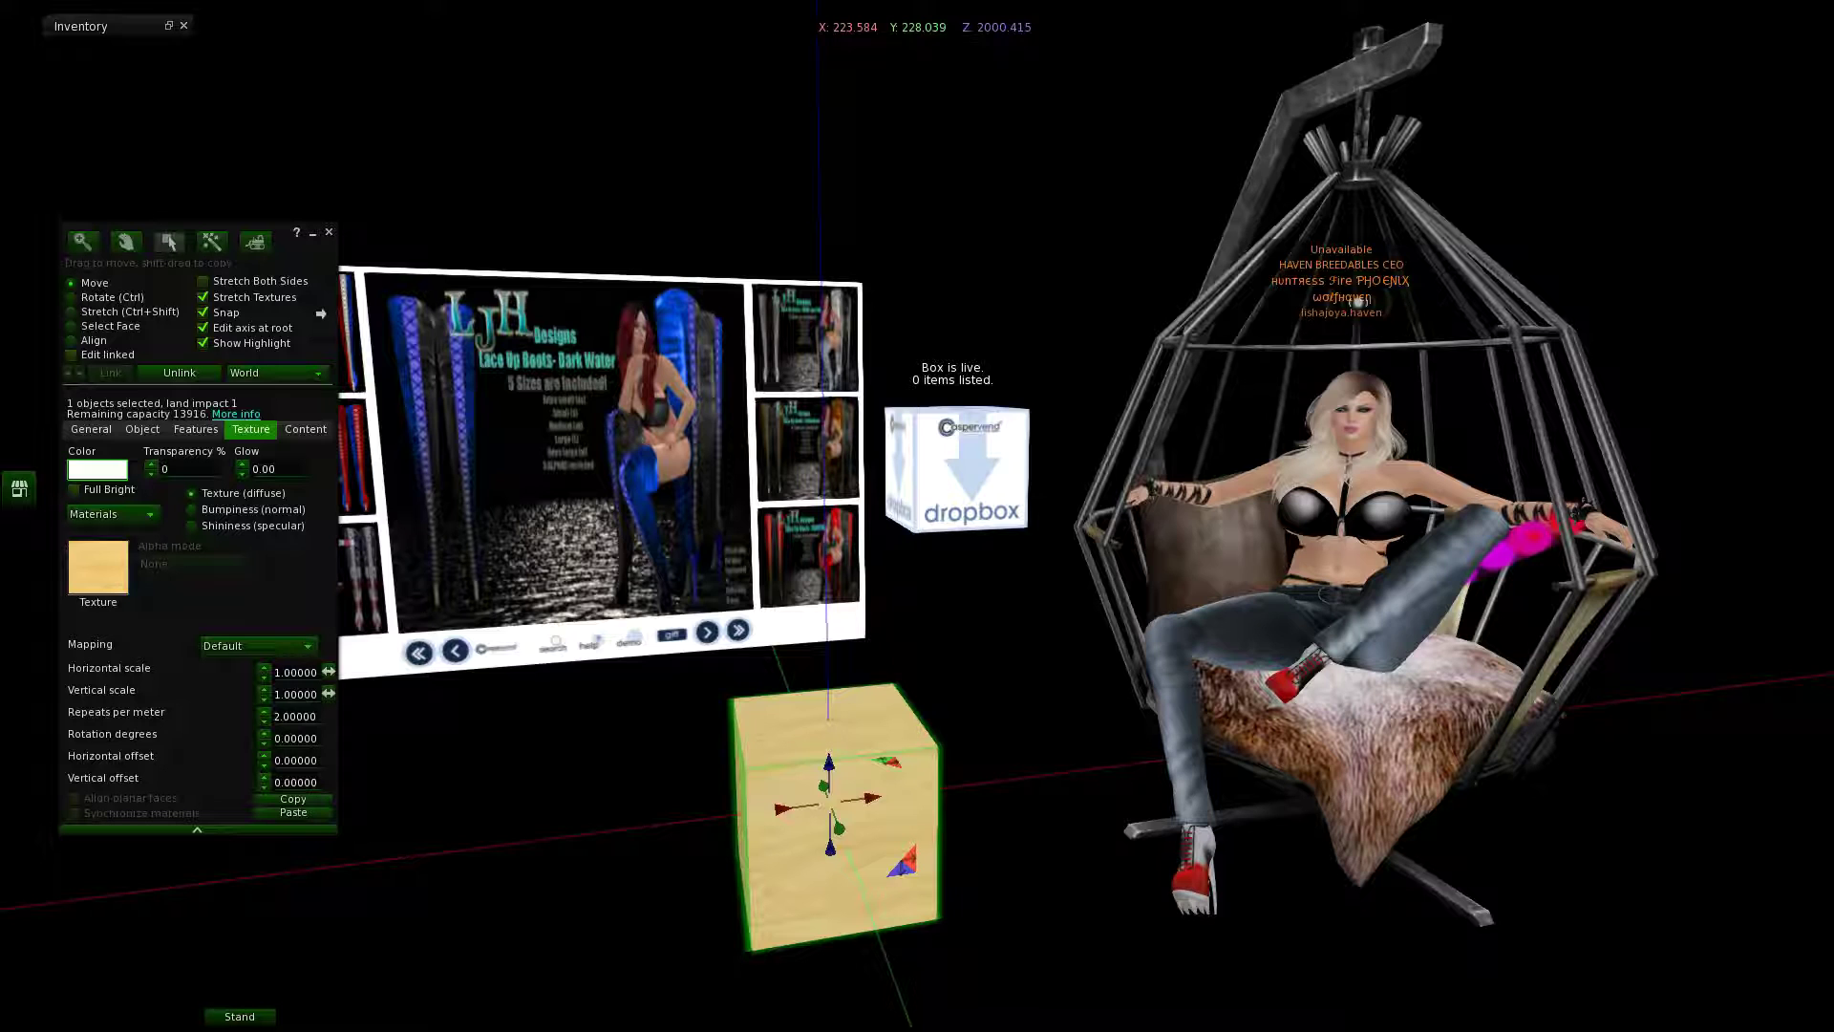
left_click(97, 567)
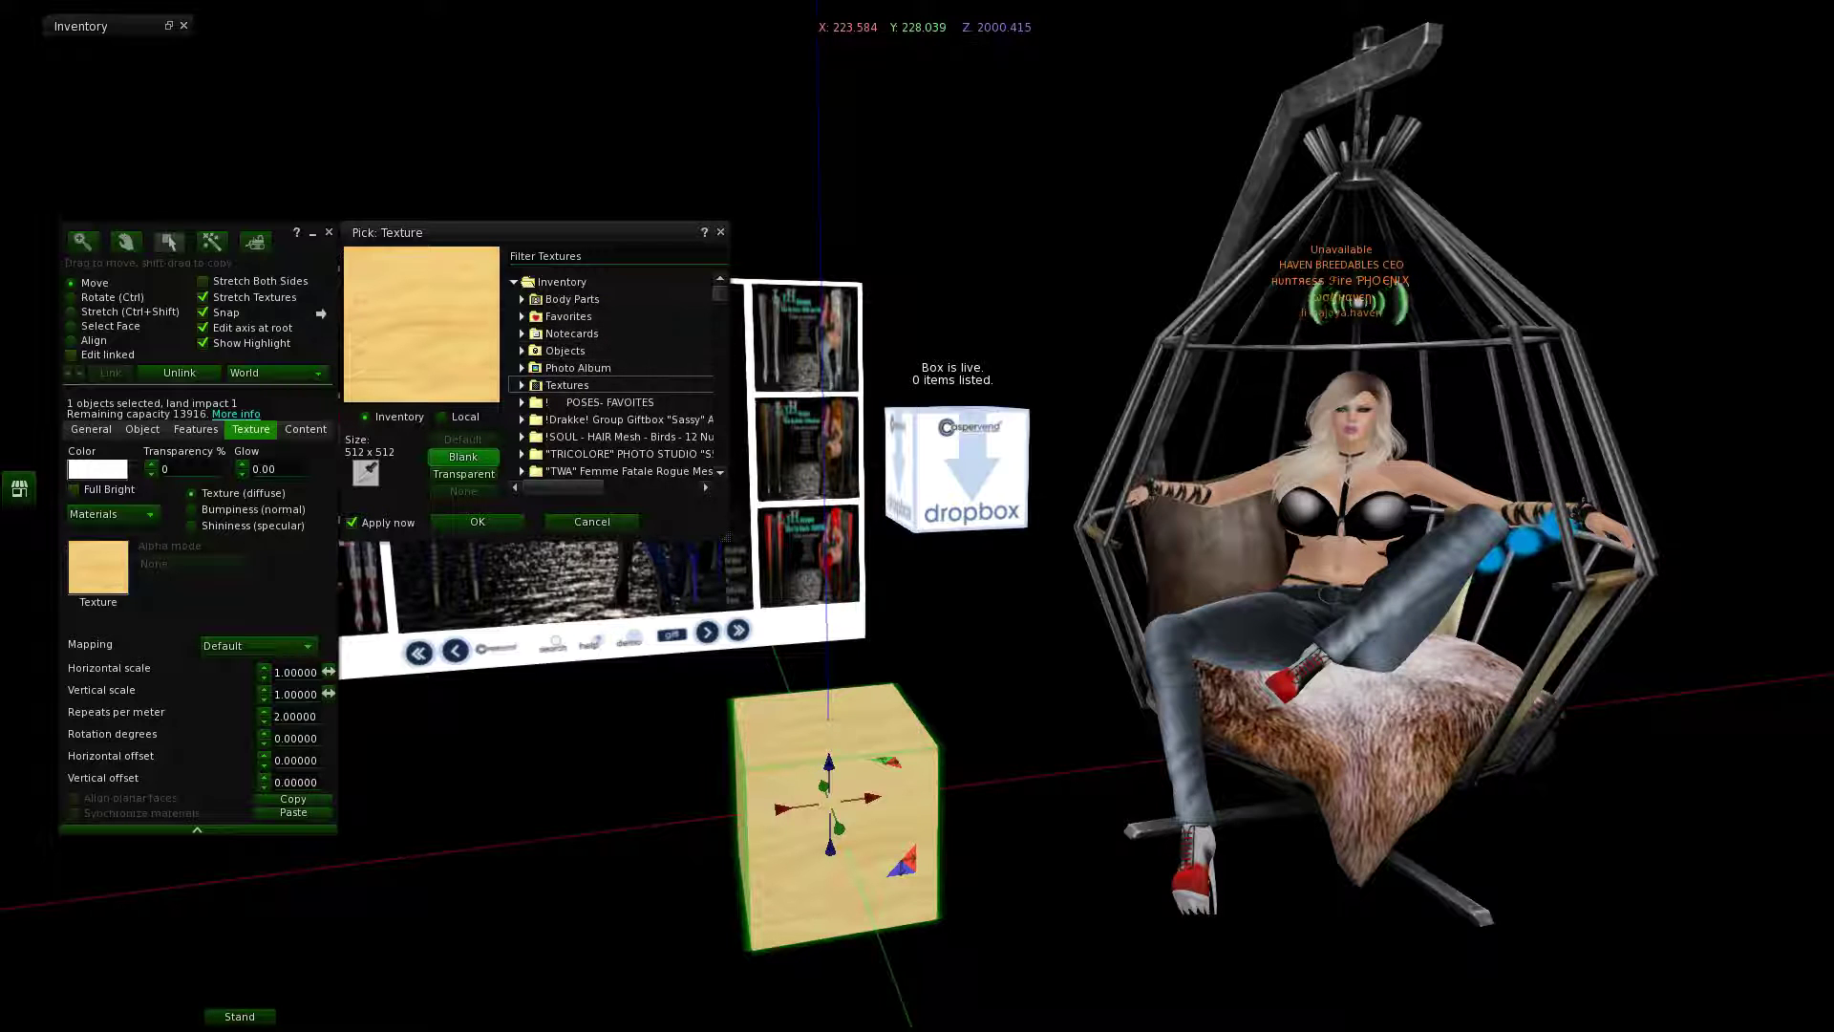
left_click(522, 385)
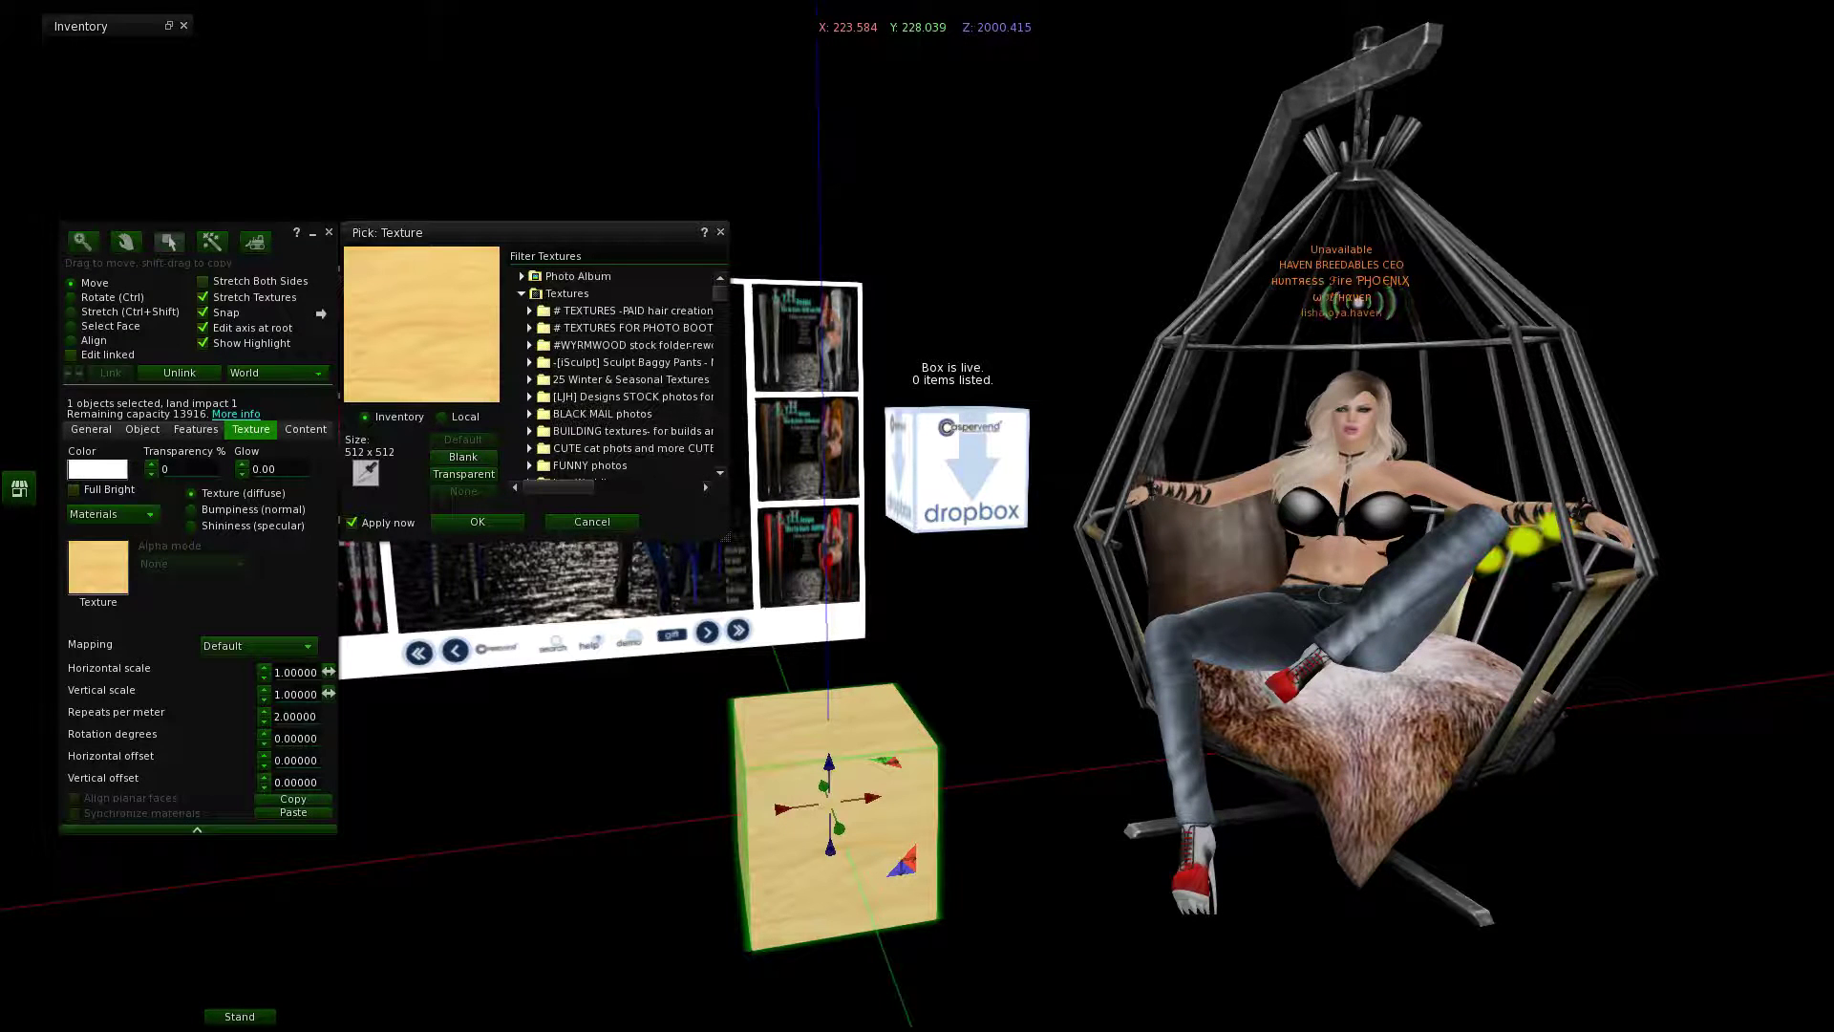
left_click(530, 345)
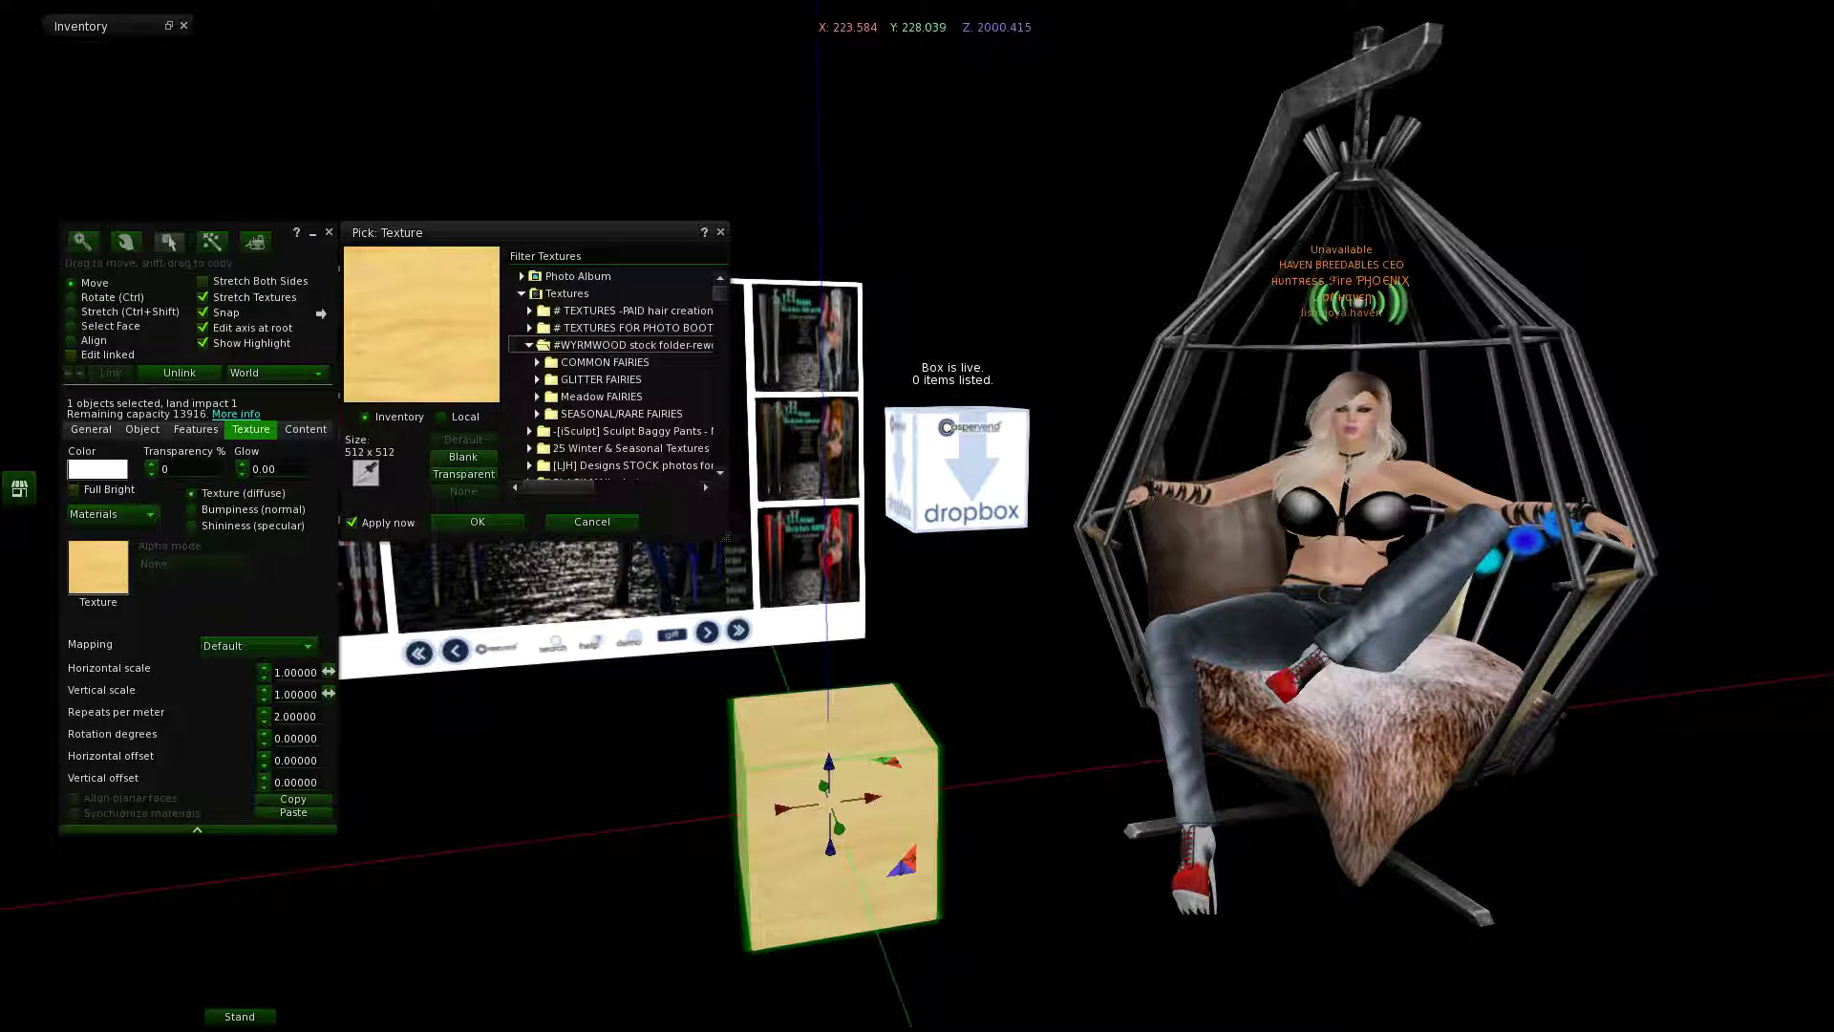
left_click(537, 379)
left_click(611, 396)
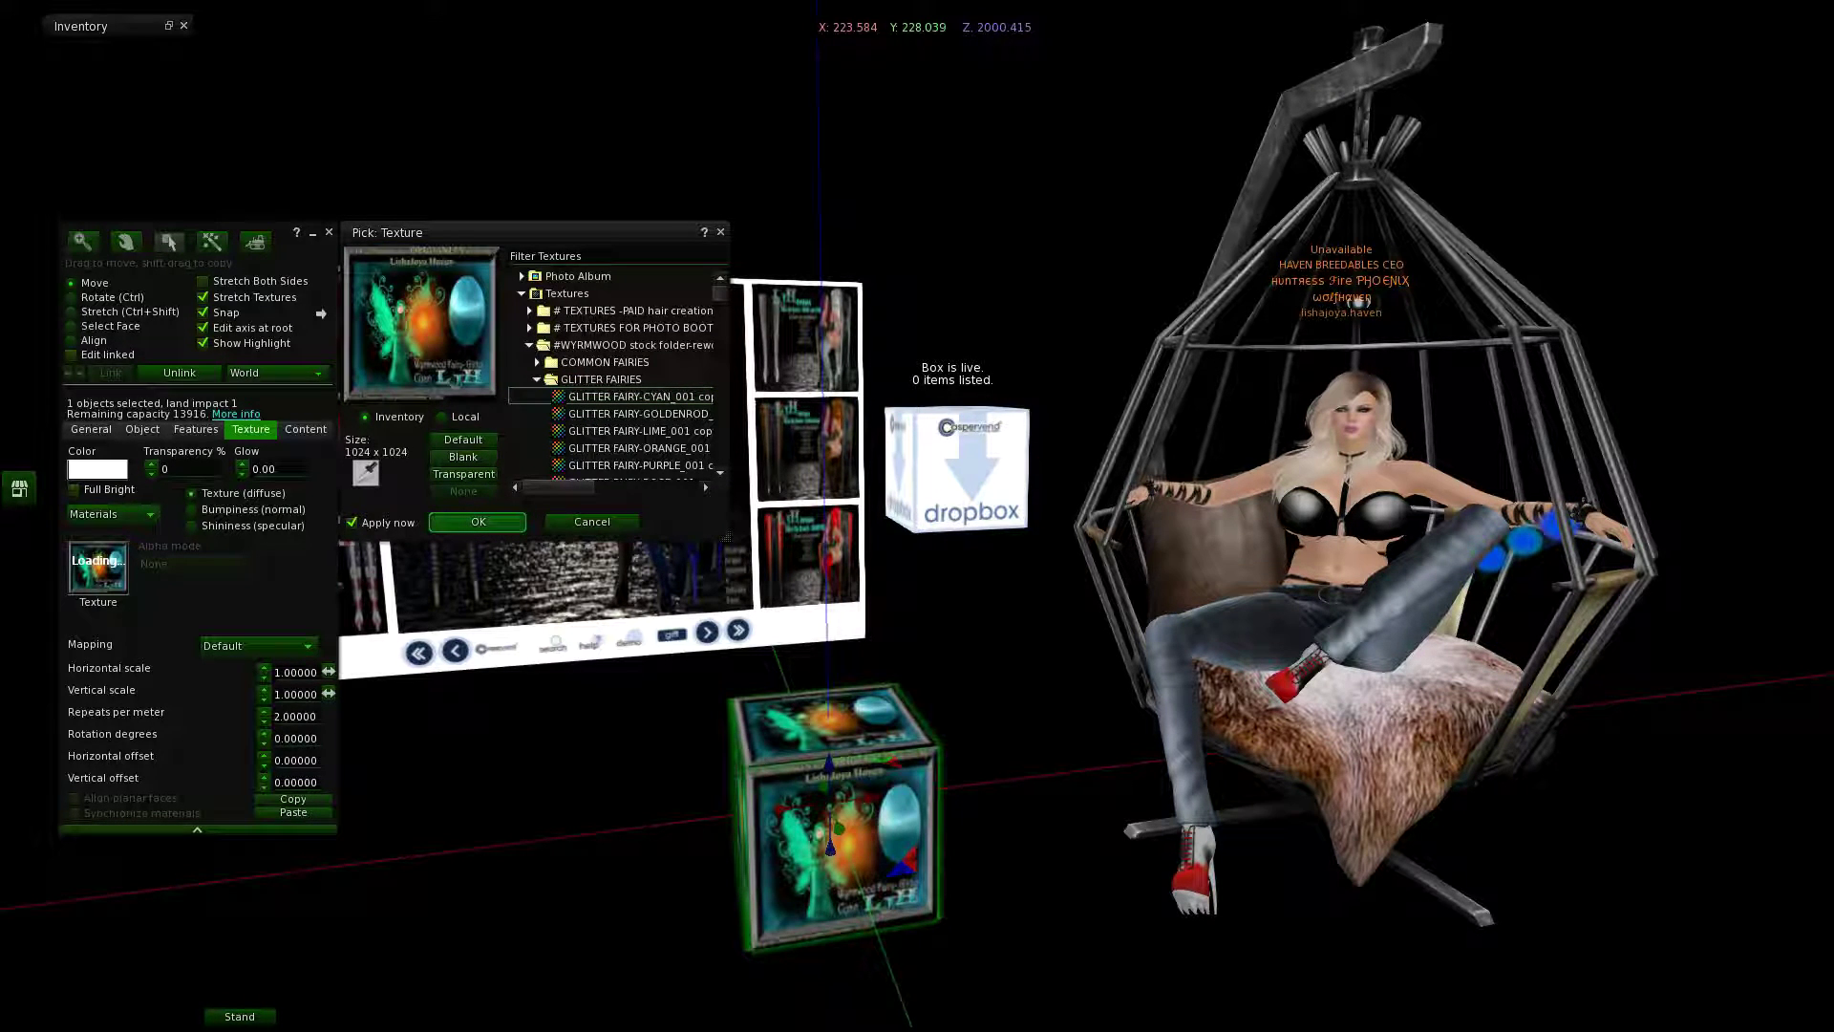
left_click(478, 522)
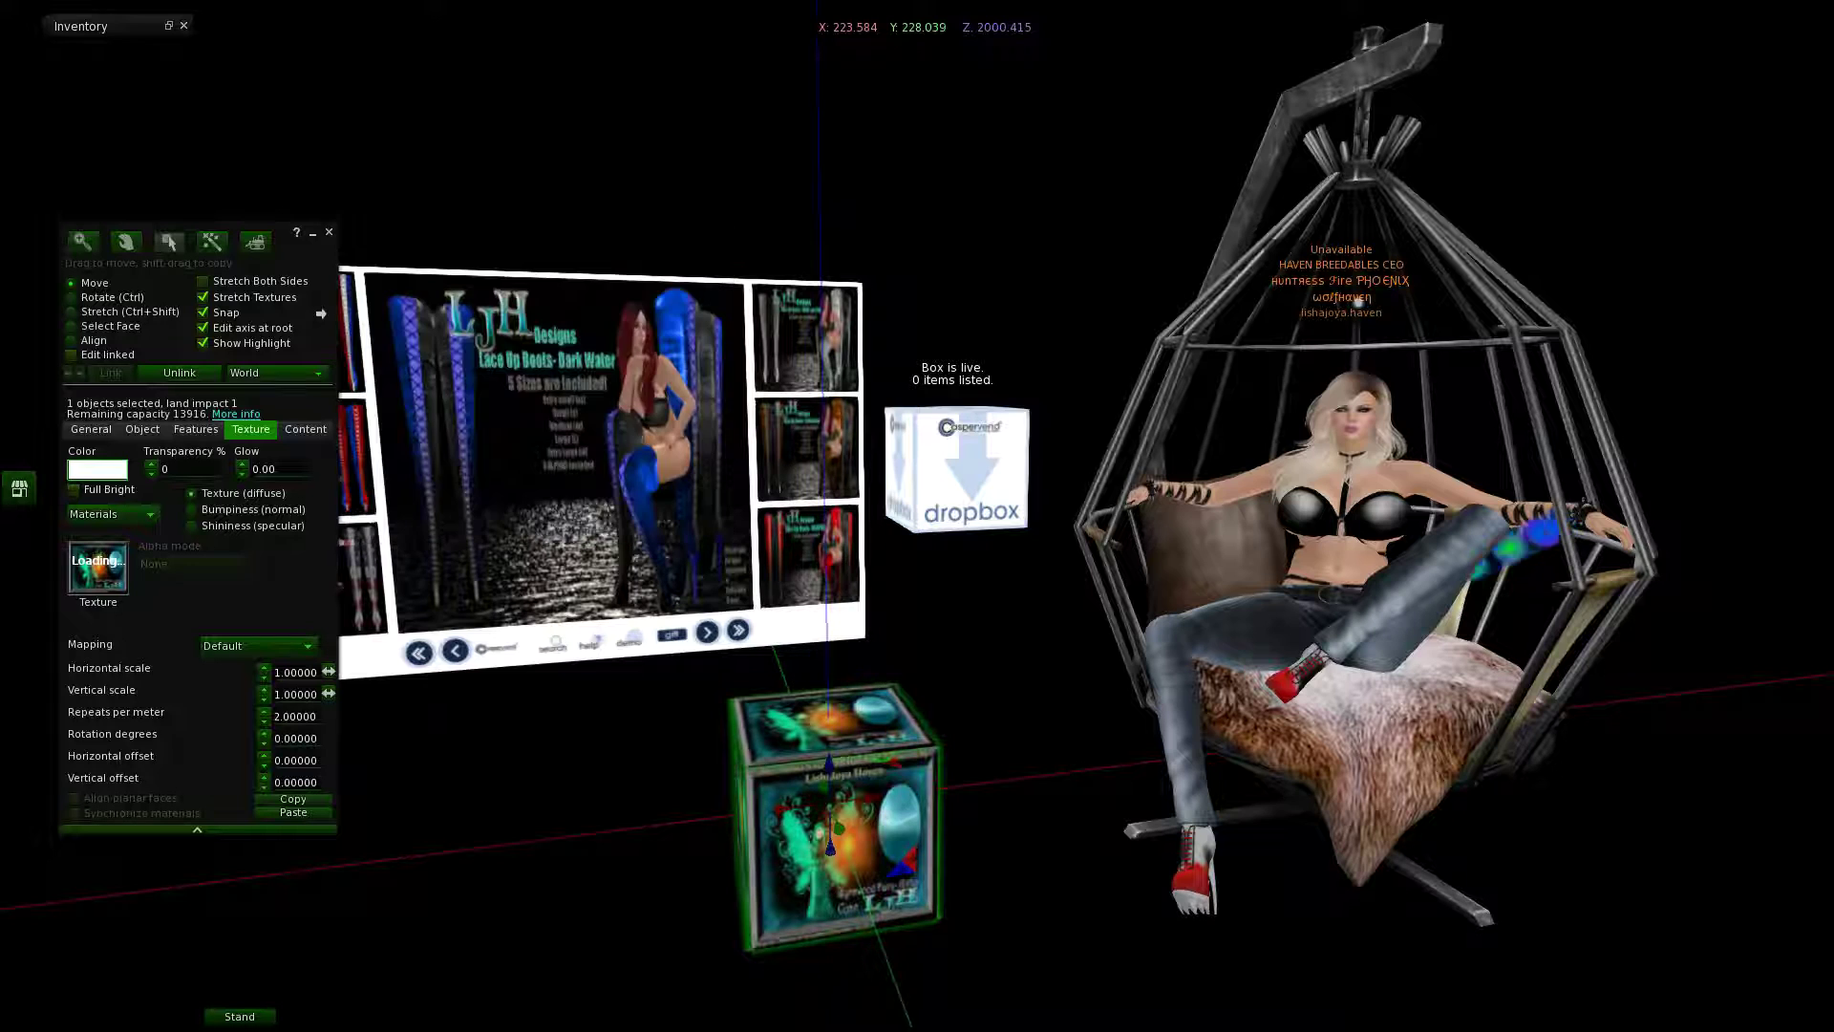
left_click(74, 489)
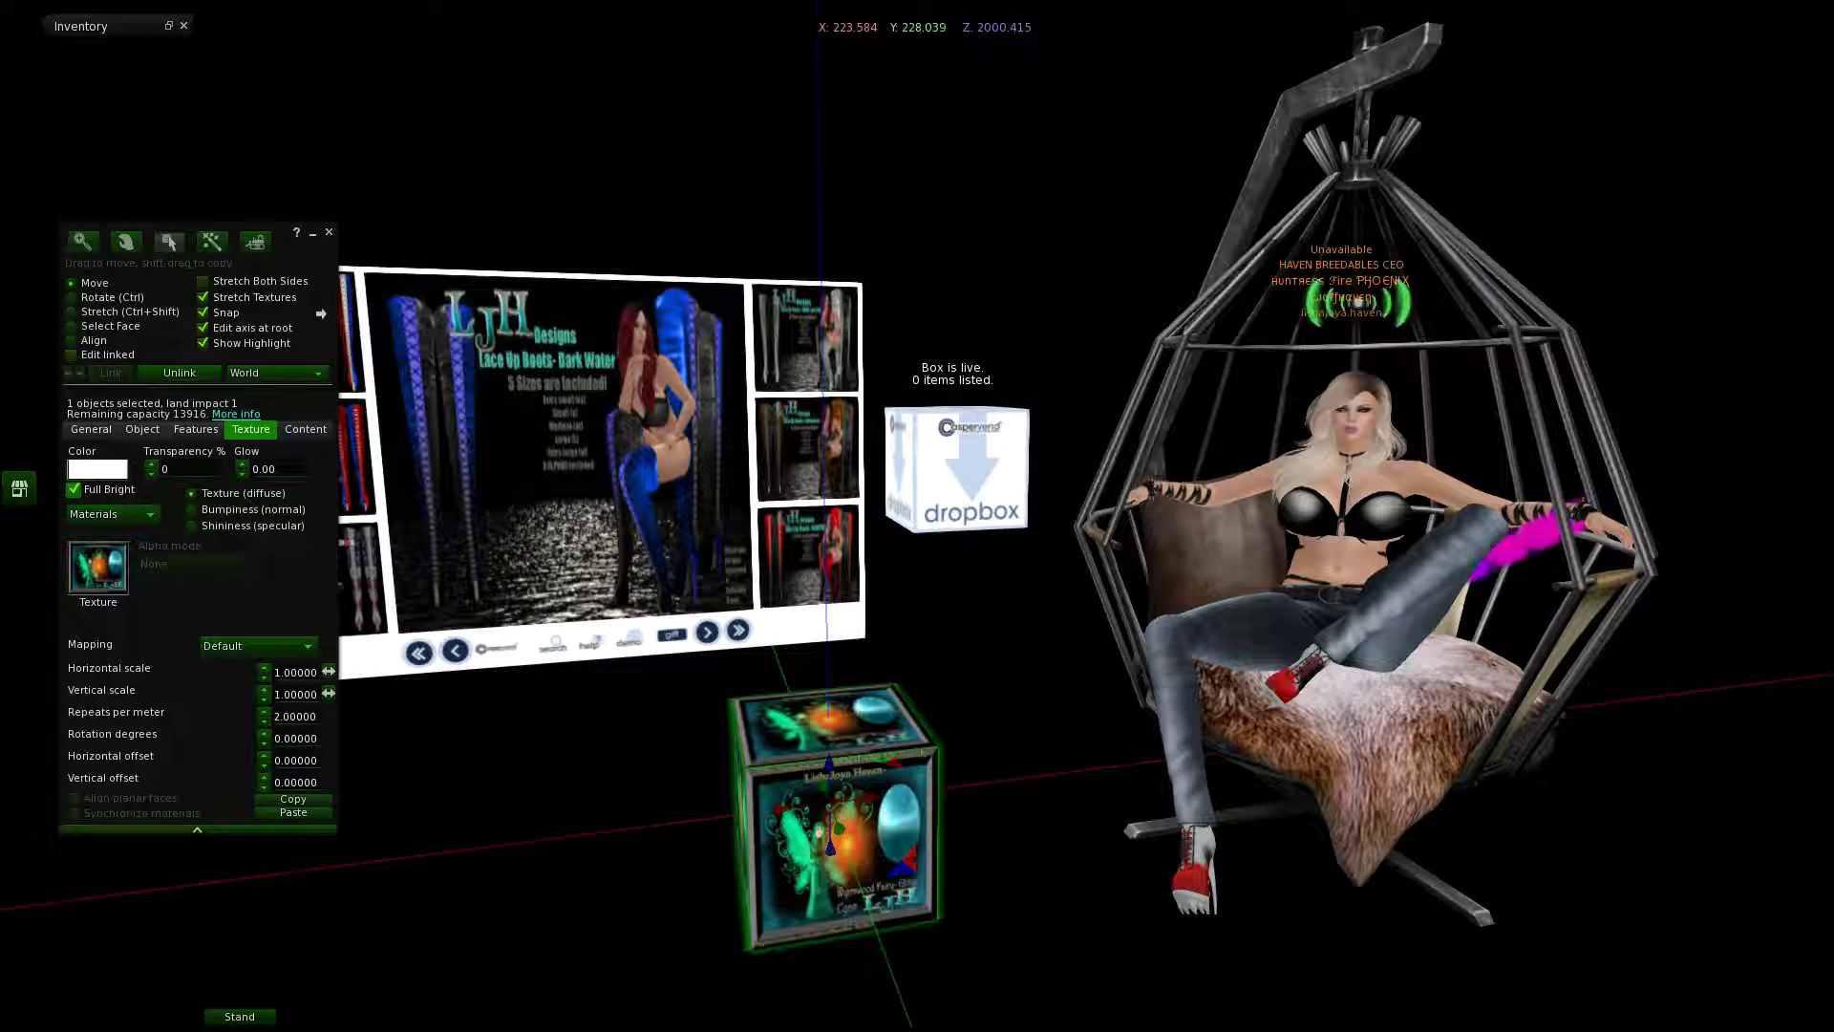
Step: Name the textured box "[LJH] Designs AWESOME BOX" and finish editing it
left_click(90, 429)
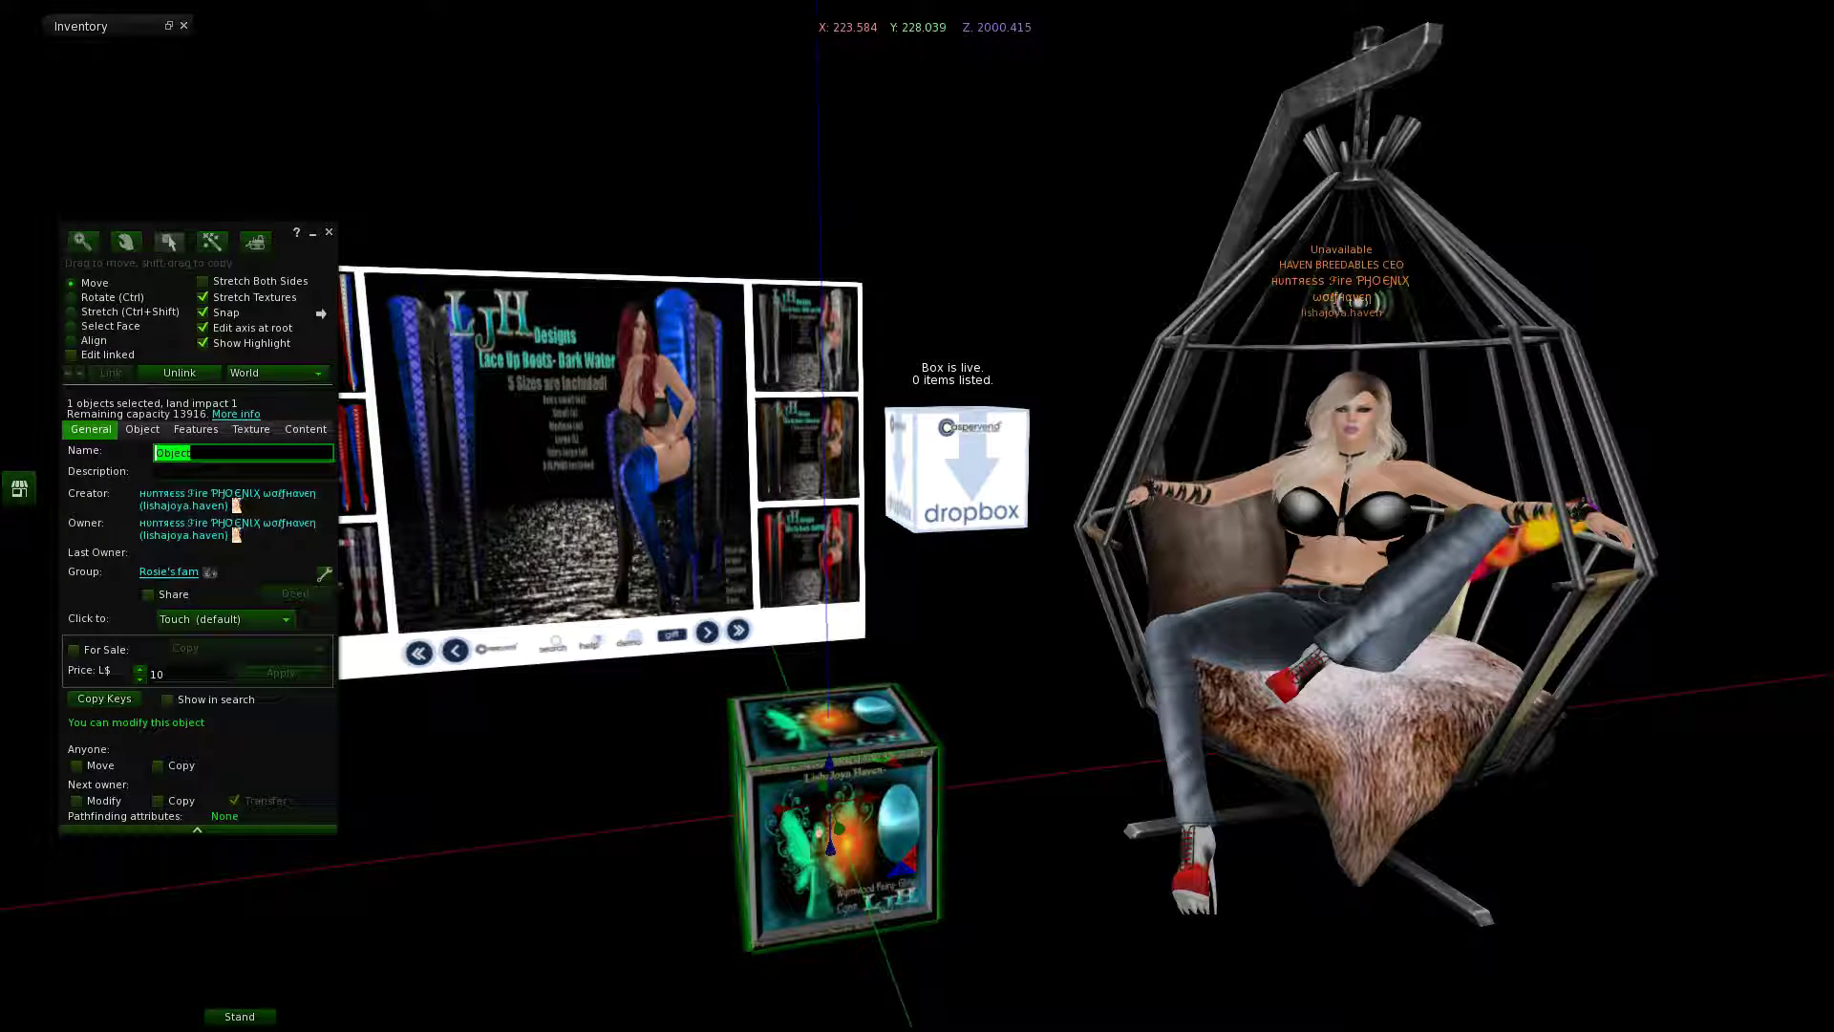
type("[")
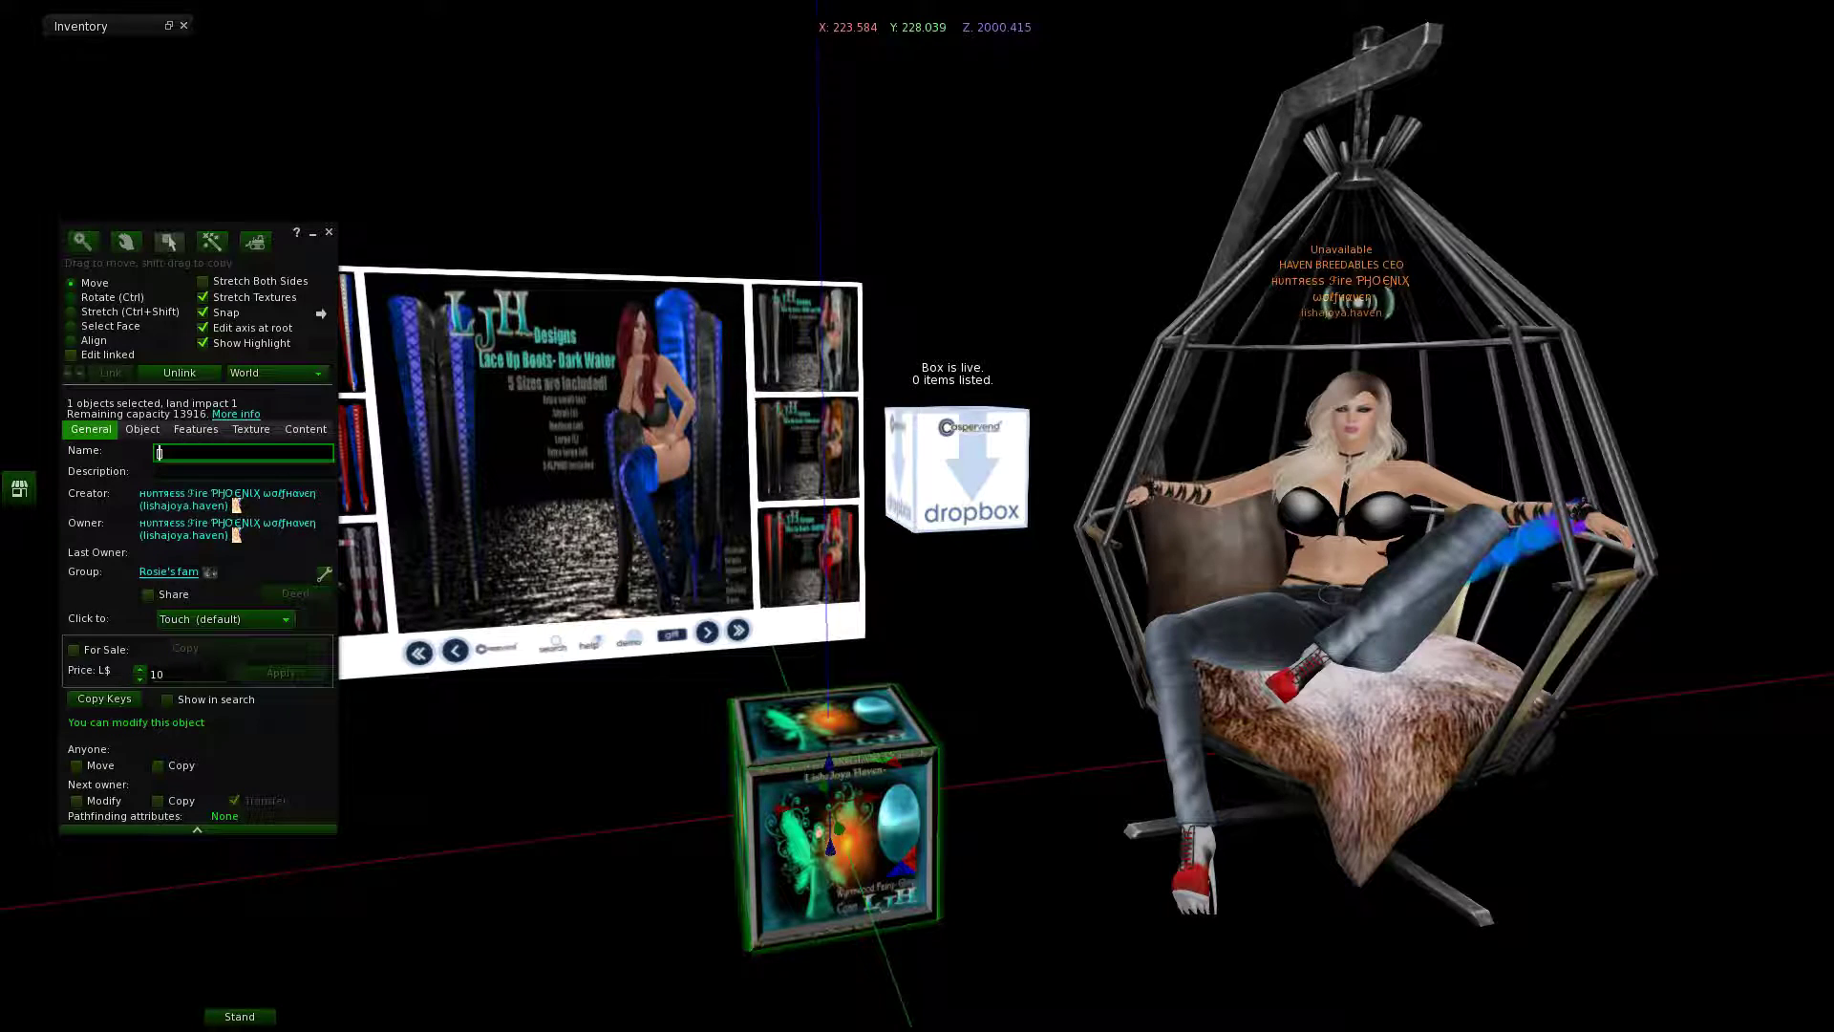
type("LJH] Designs")
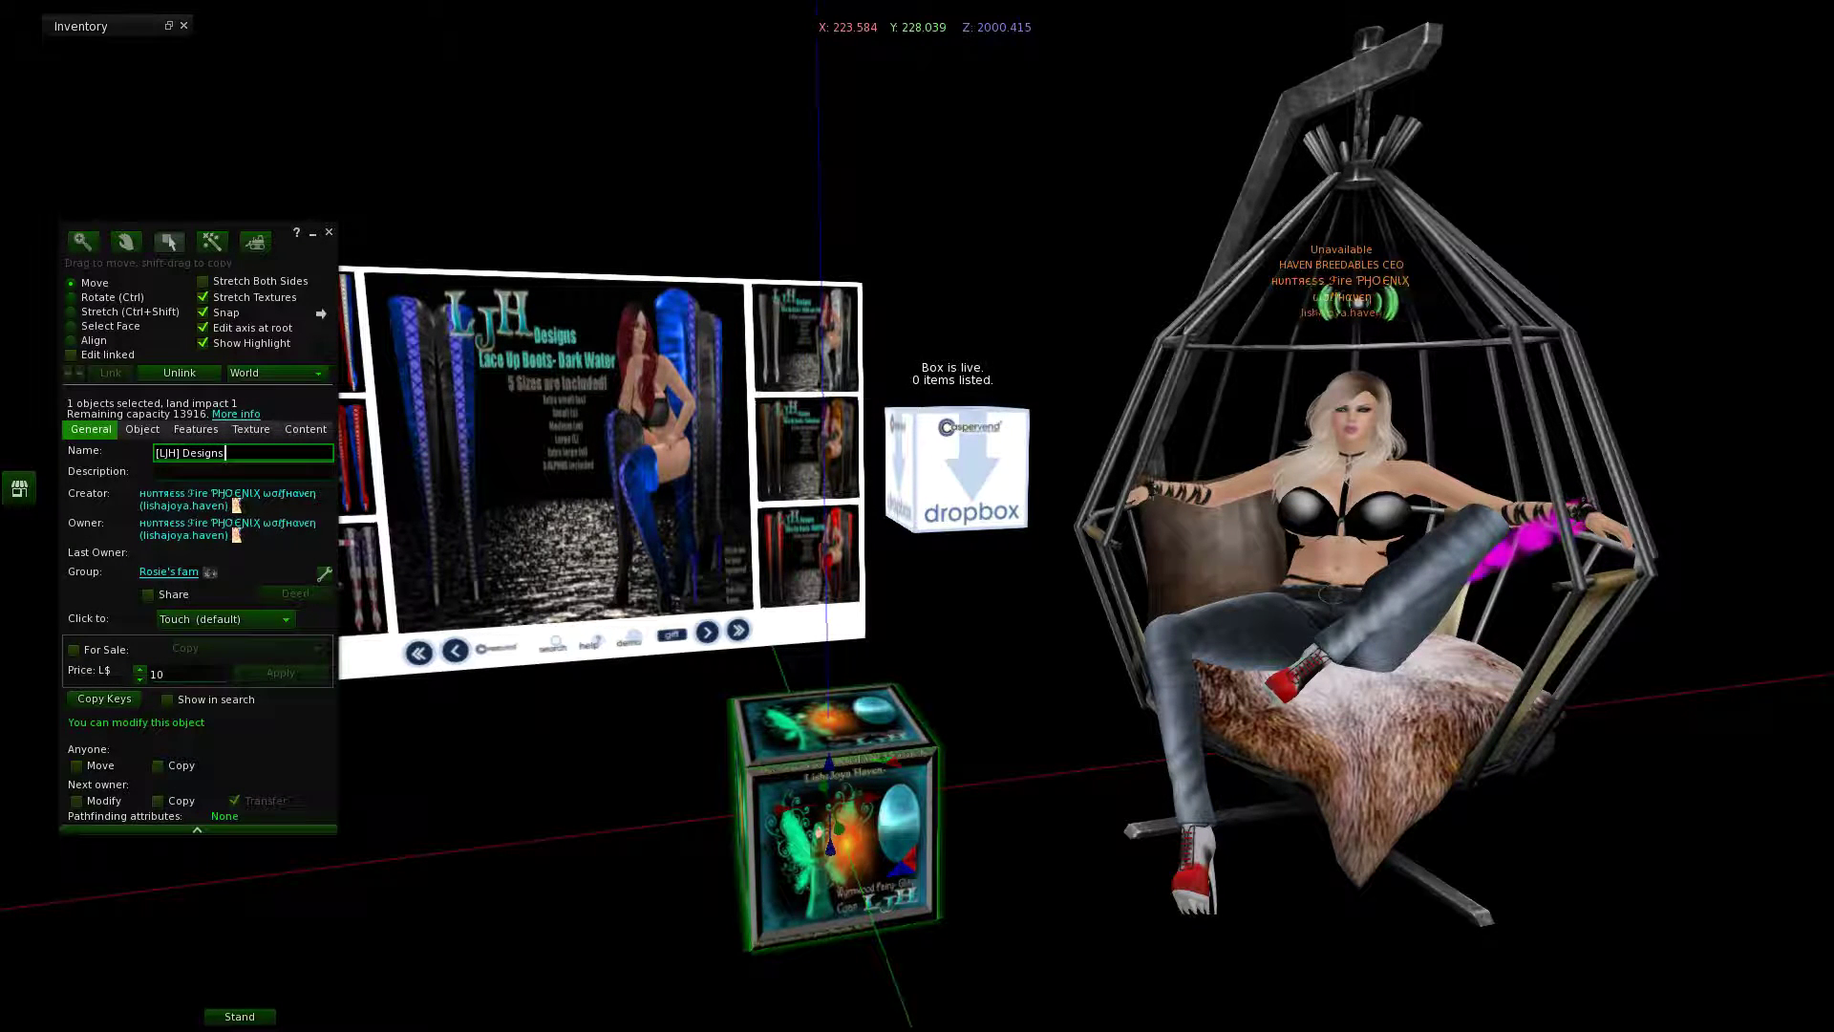
type(" AWESOME")
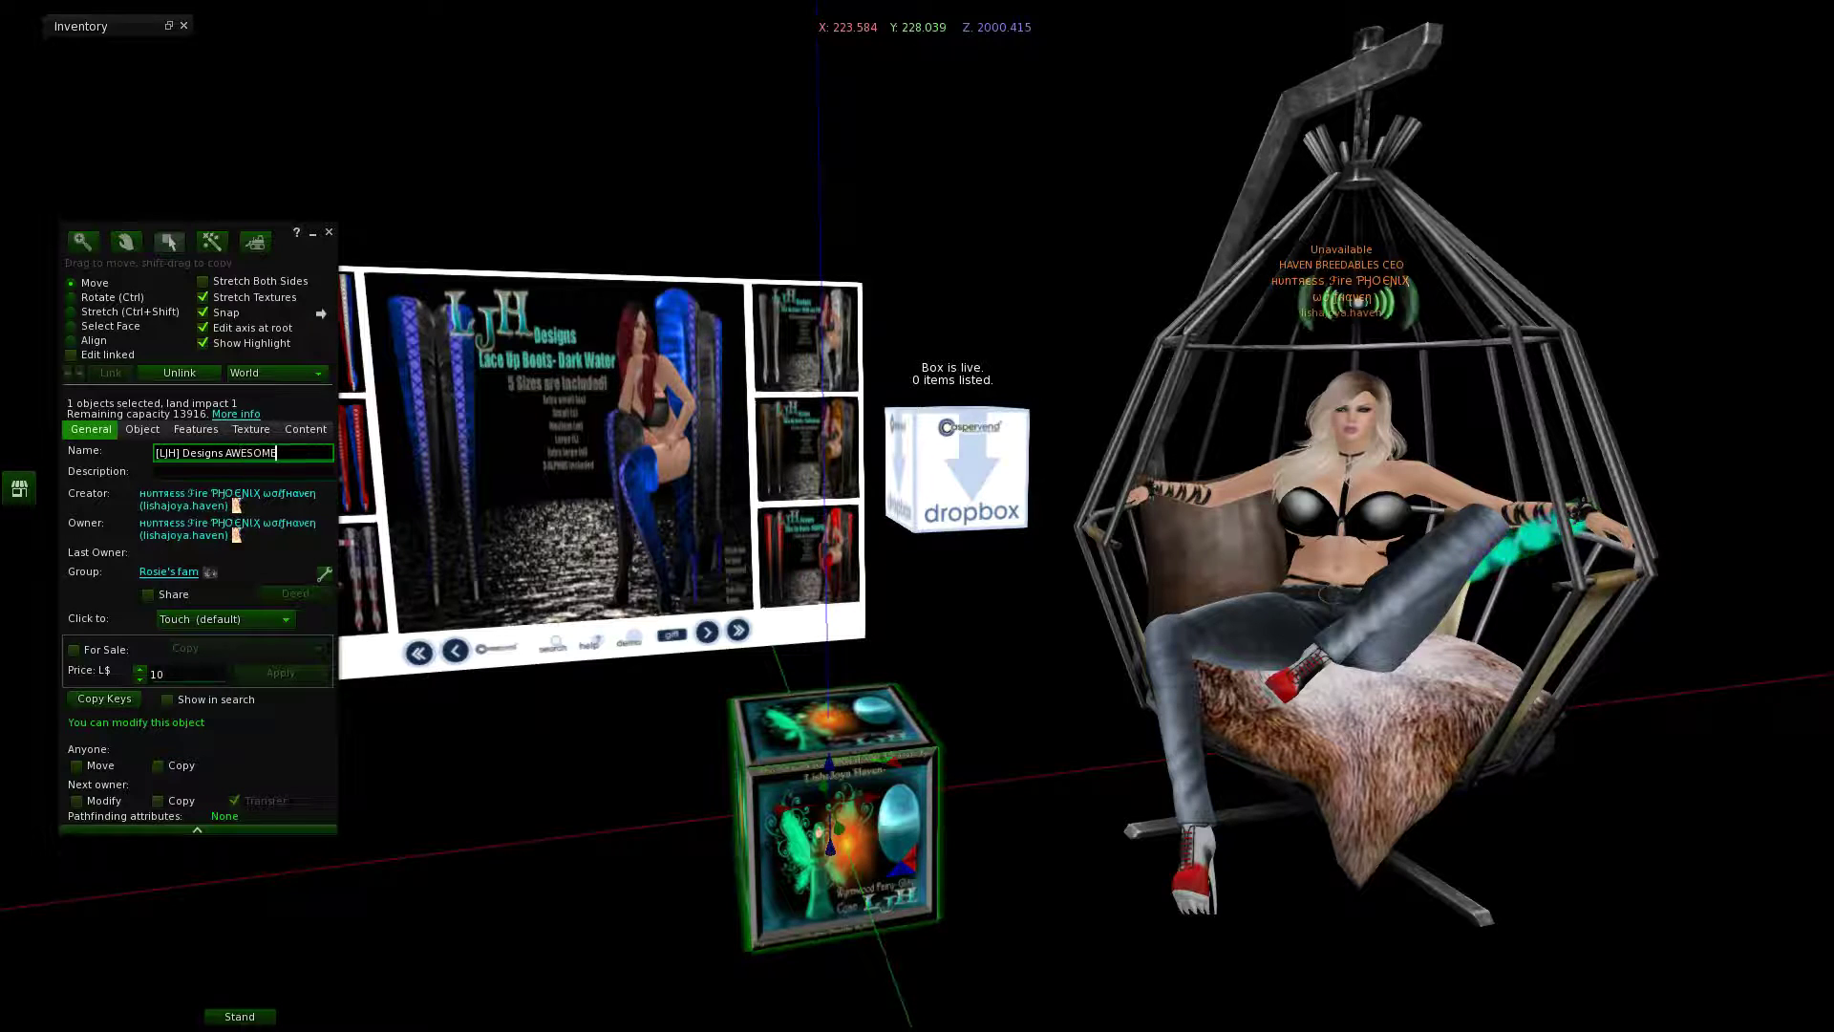
type(" BOX")
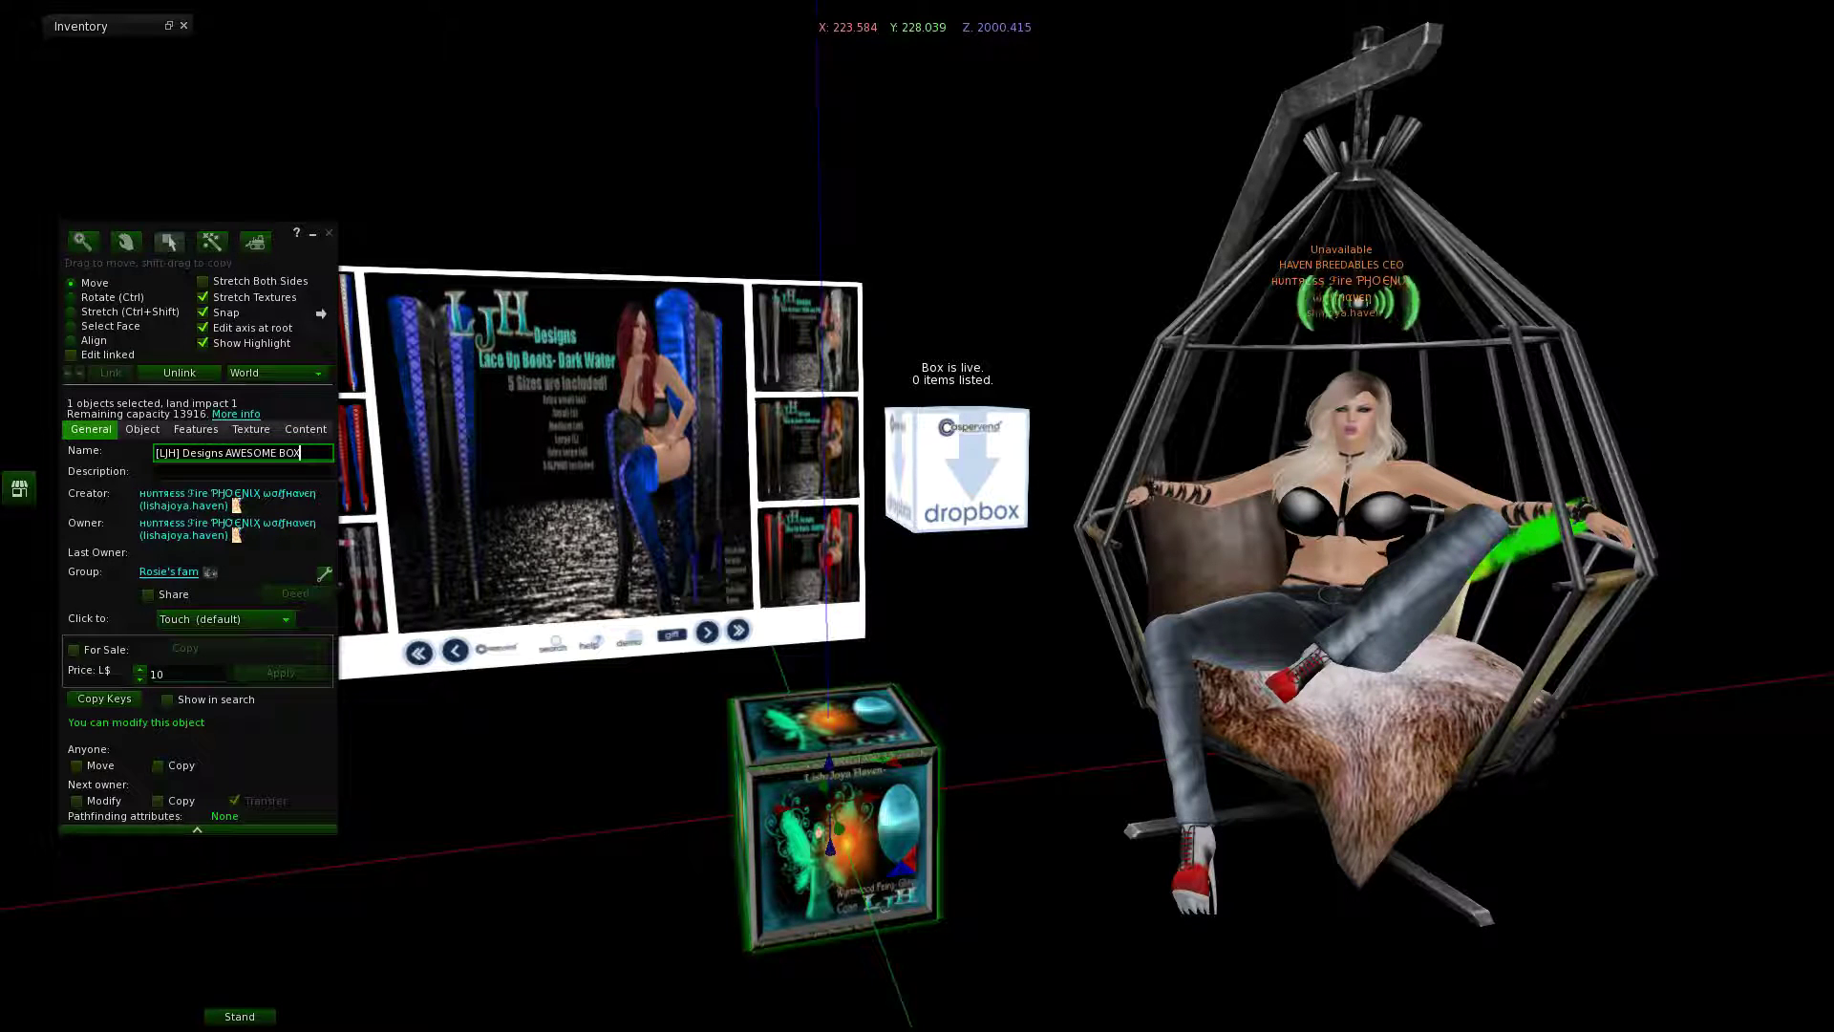
left_click(329, 232)
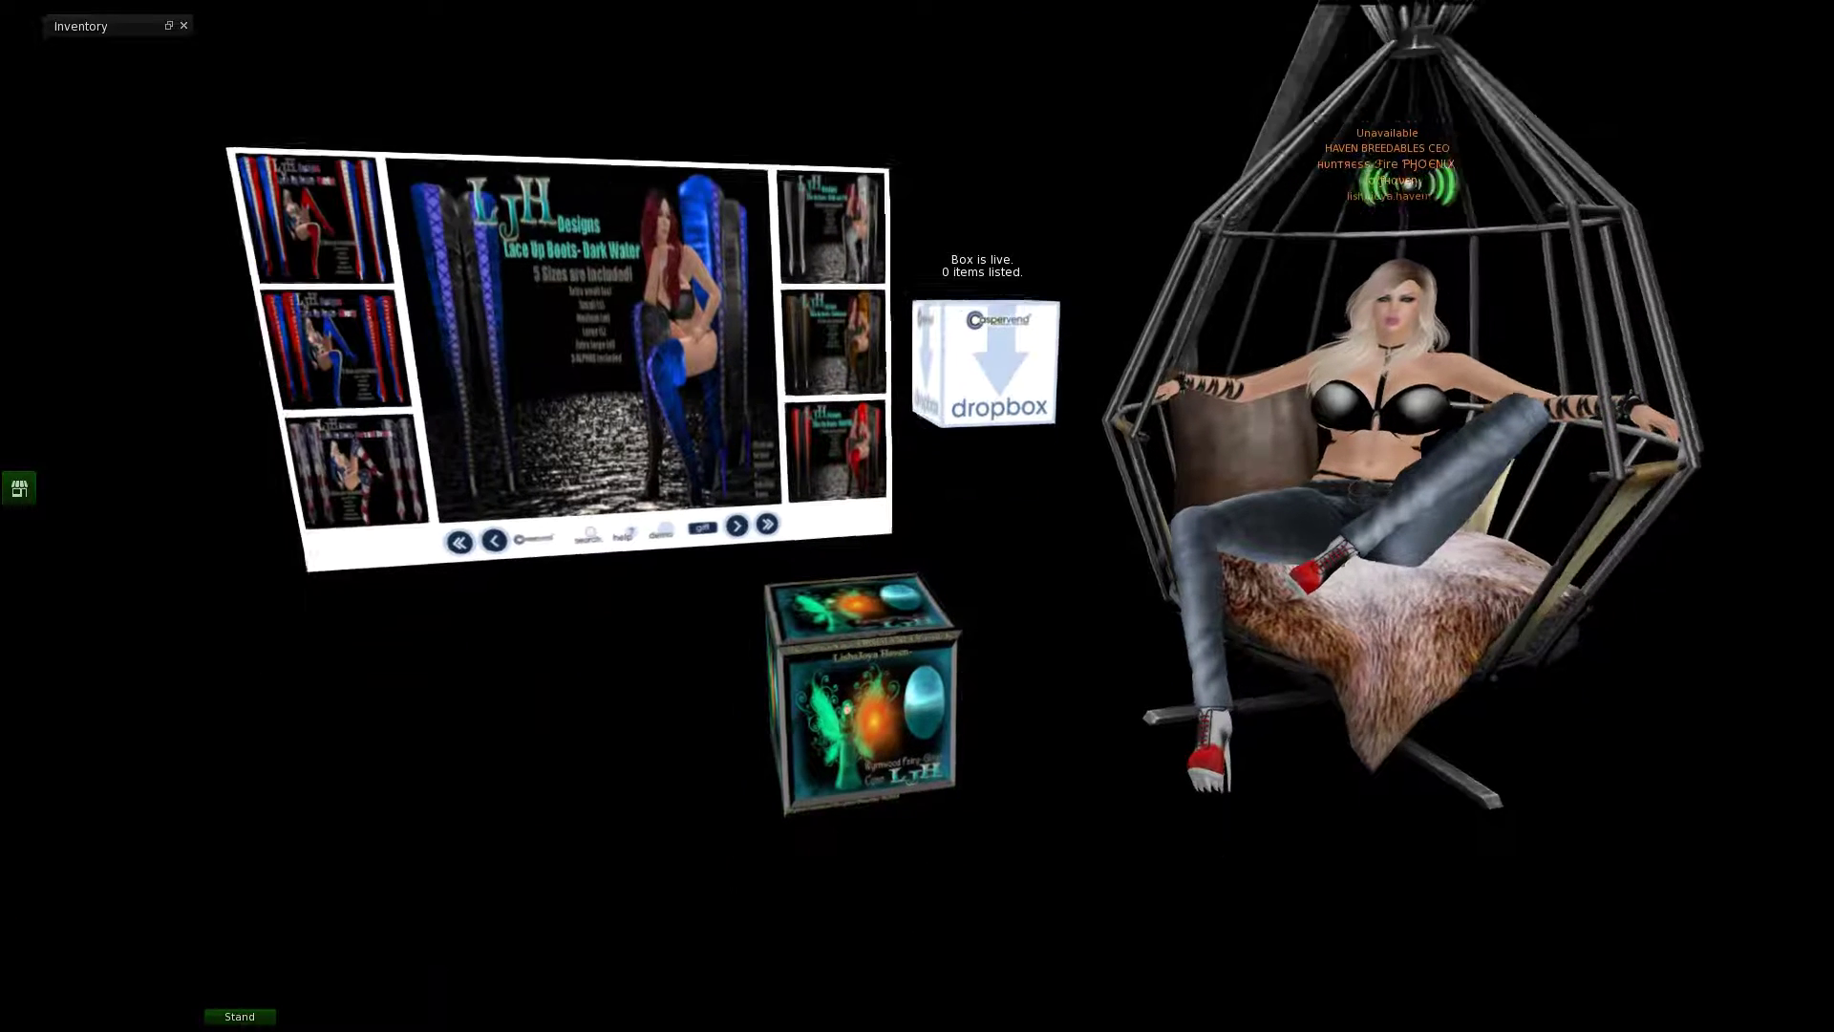
Step: Search the inventory for "monster" and move its window clear of the avatar
scroll(630, 573, "up", 2)
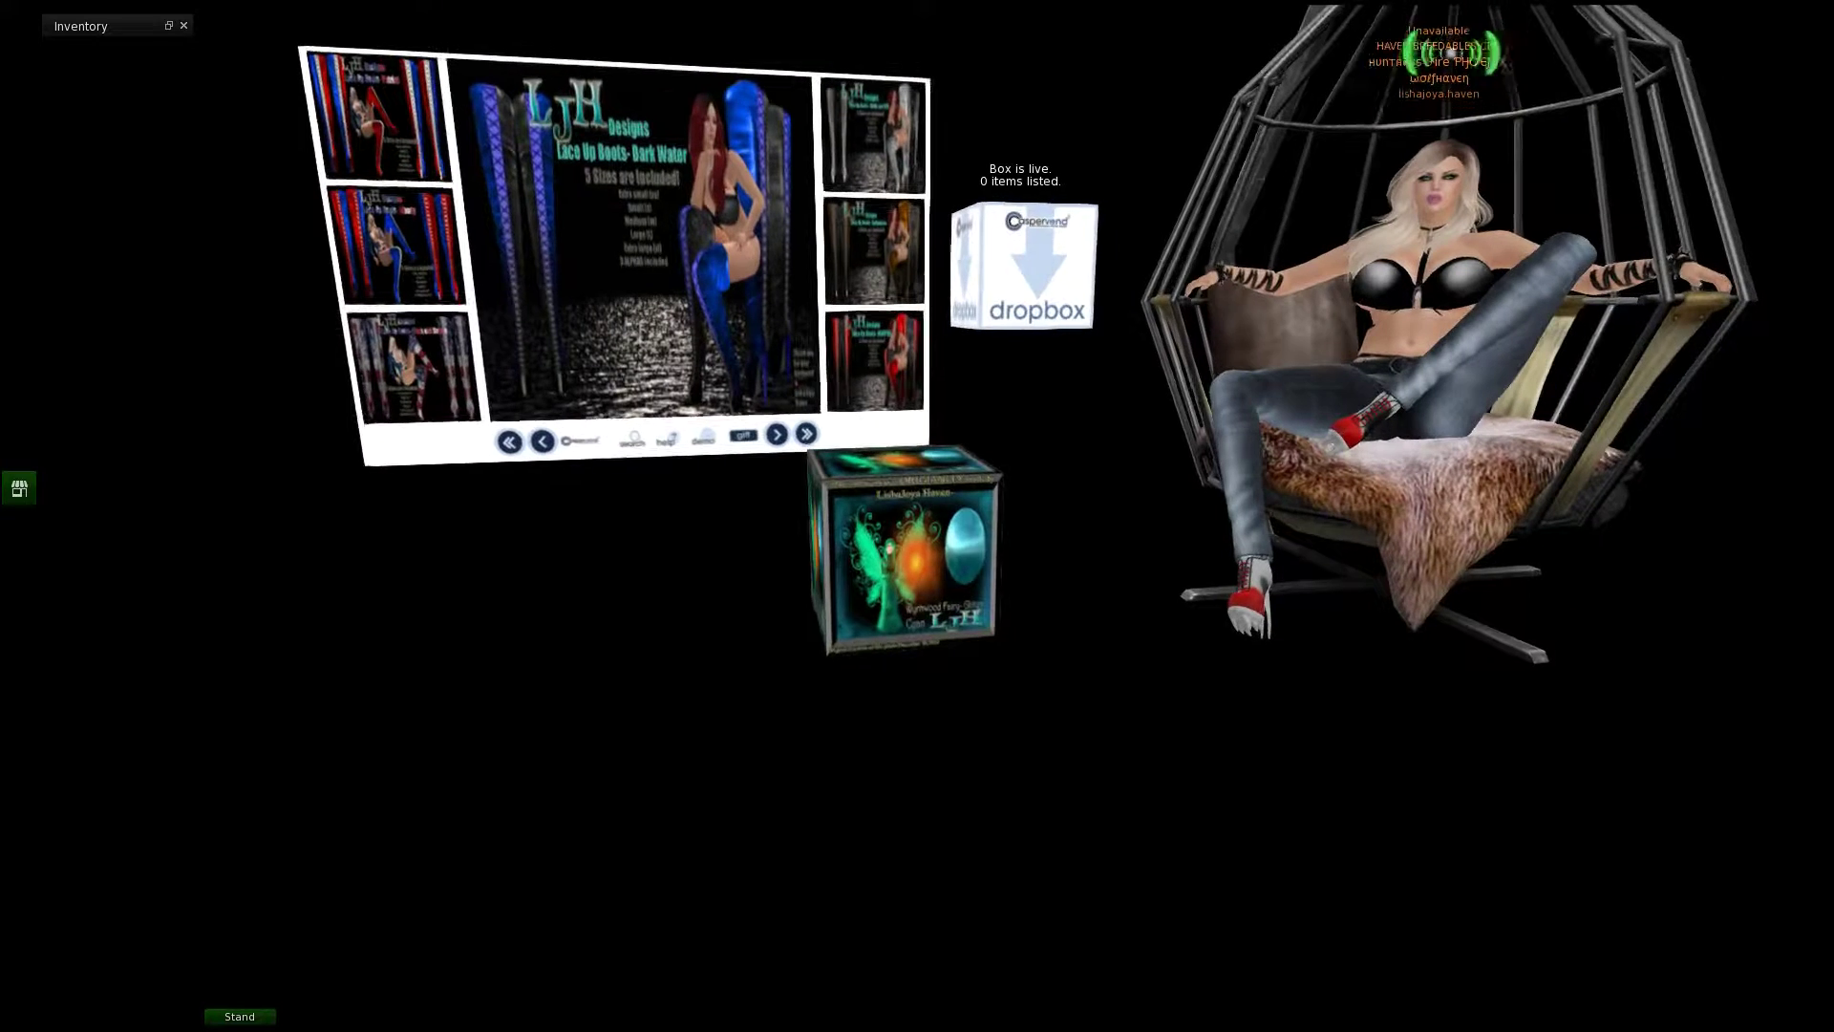
key("alt+Left")
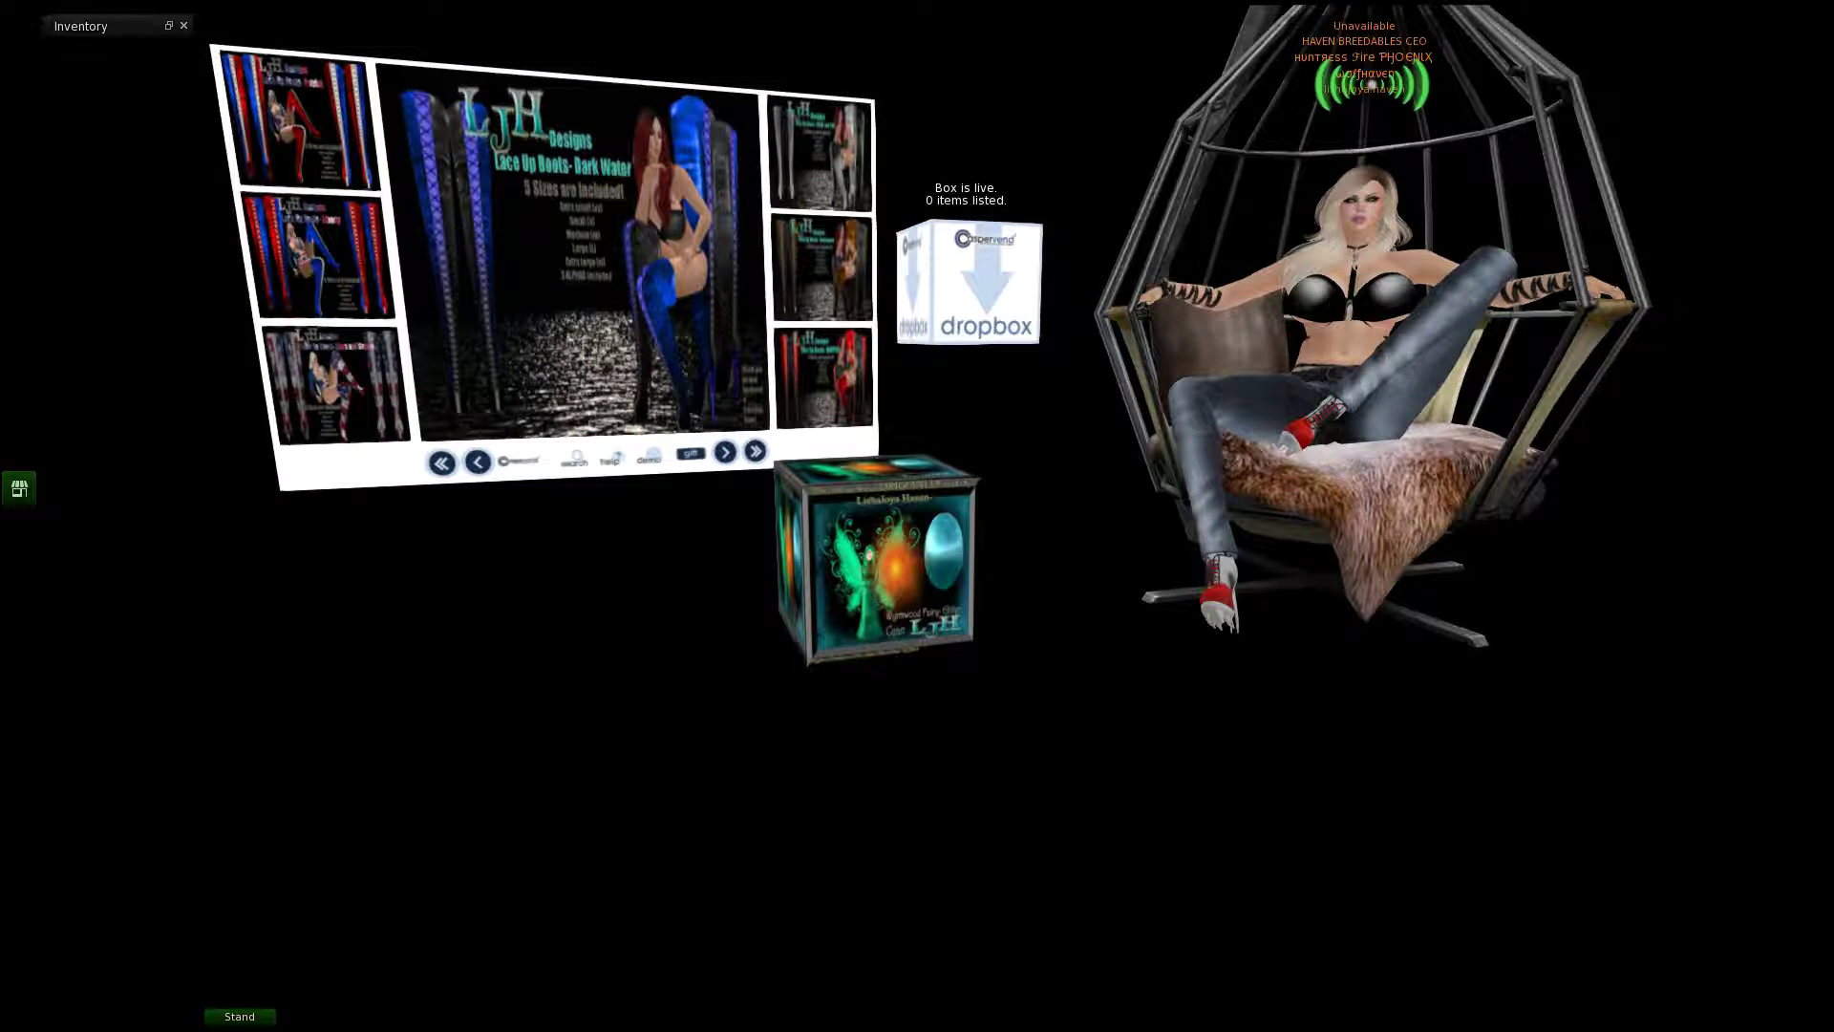
key("ctrl+i")
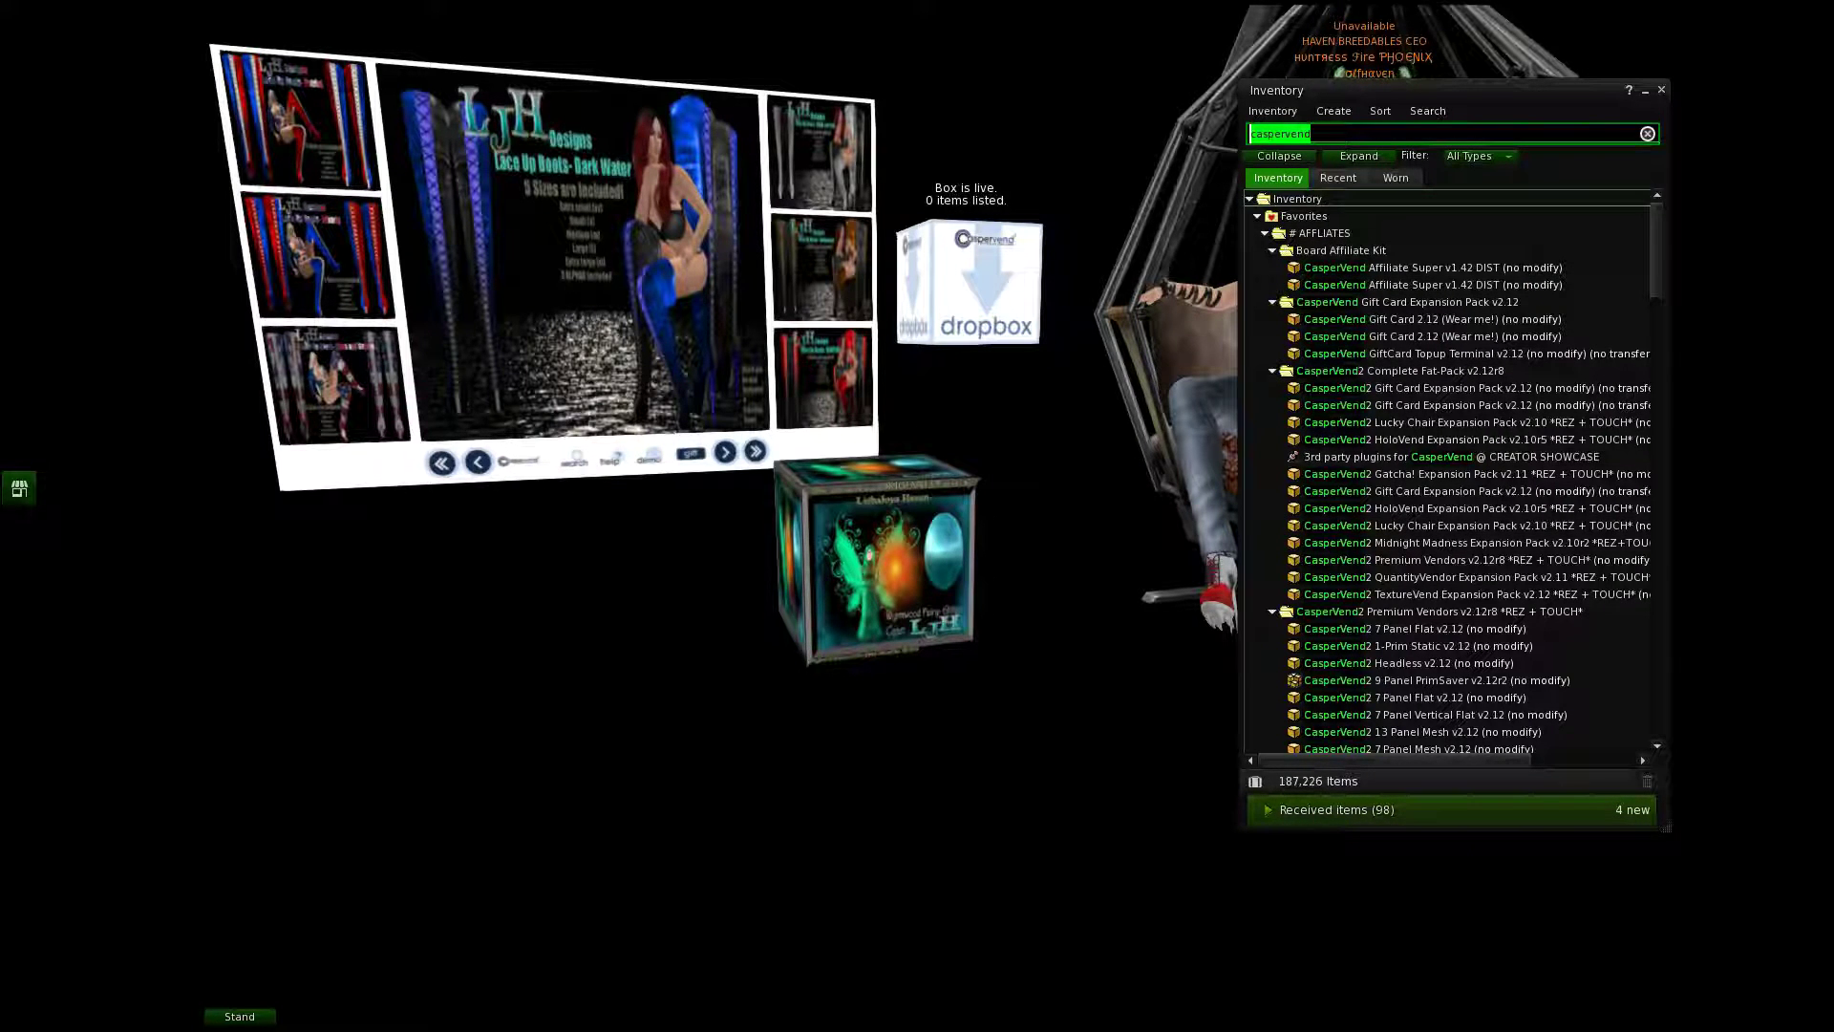
key("BackSpace")
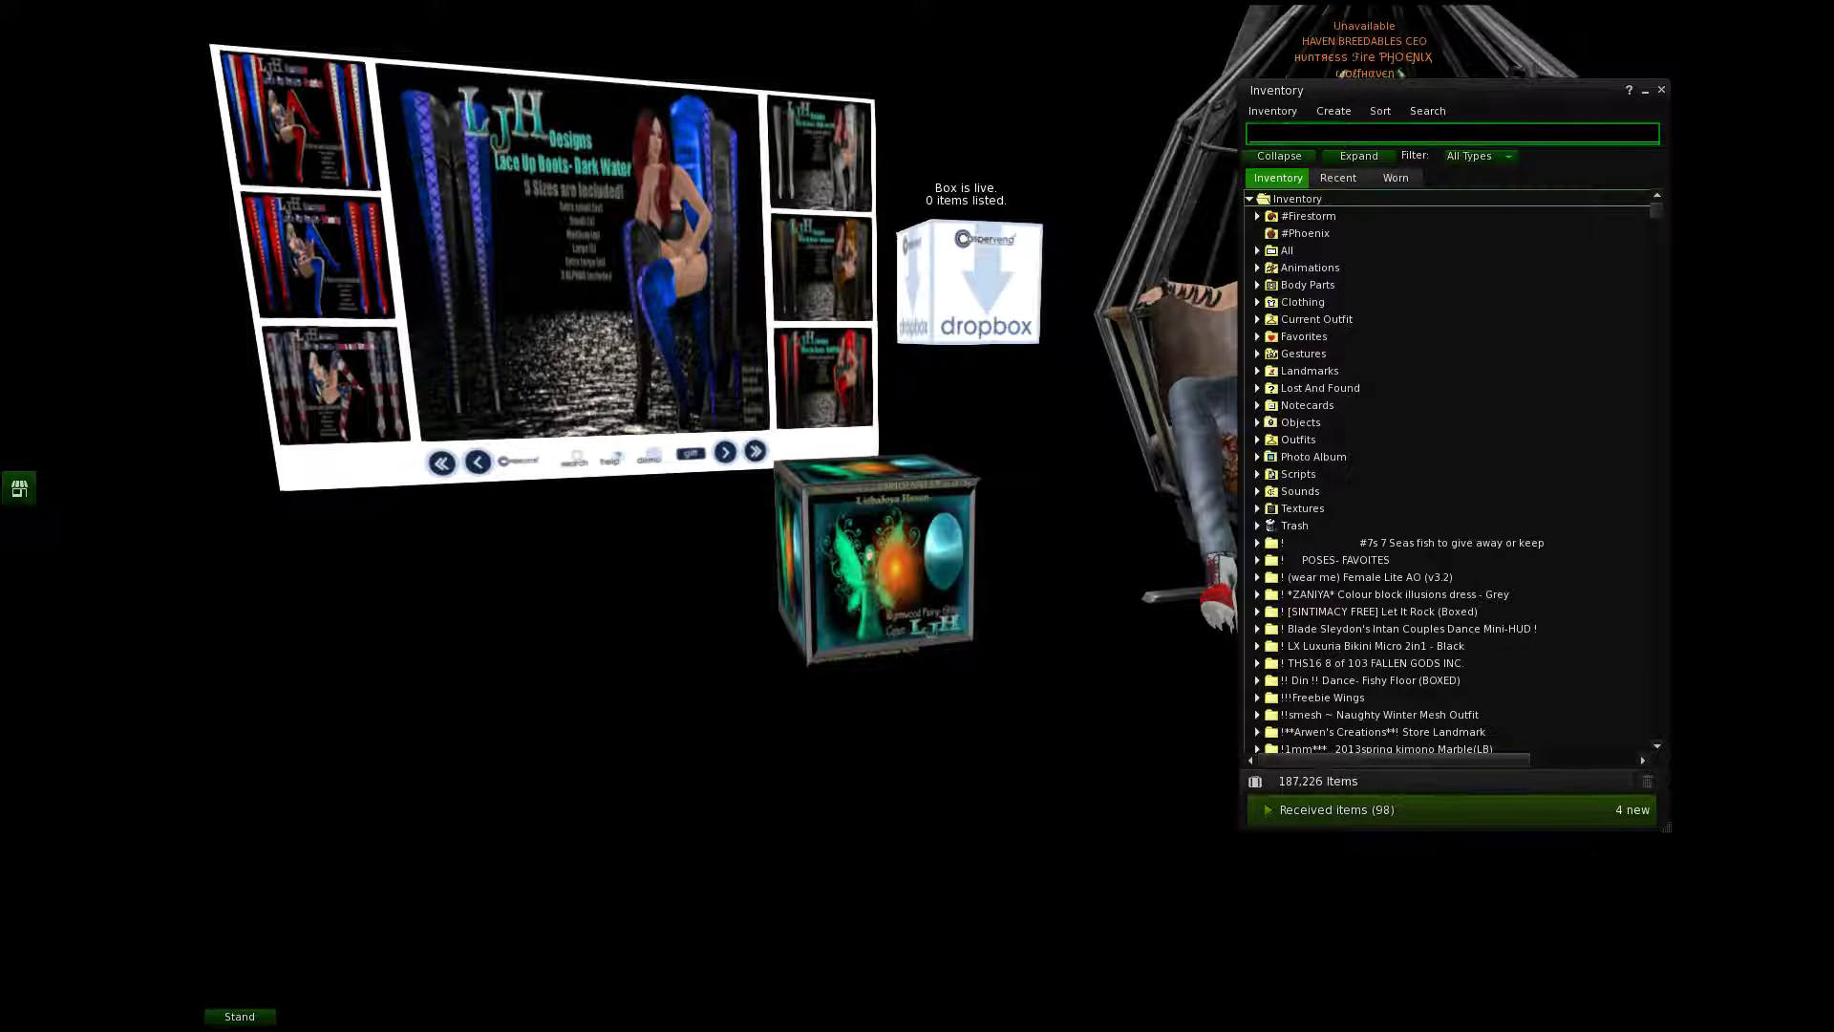
type("monster")
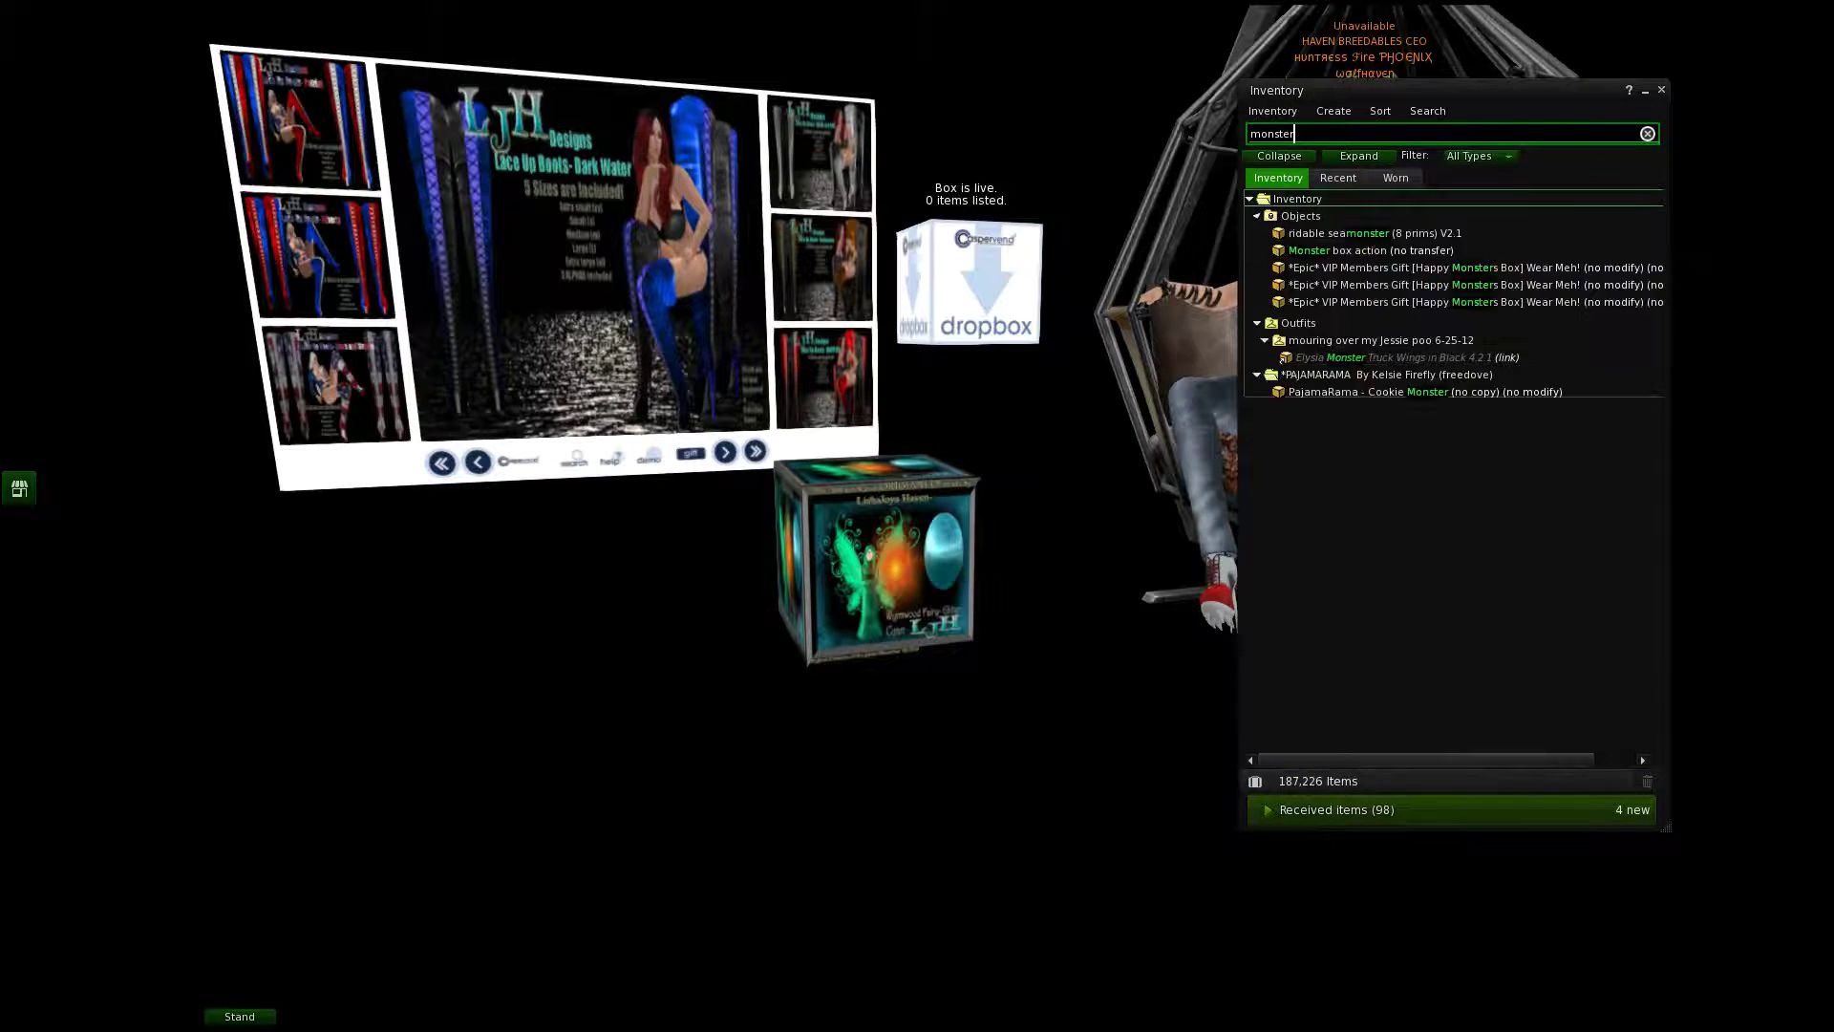
left_click_drag(1433, 90, 1593, 188)
Step: Collapse the unneeded result folders and select the first unworn LEFT and RIGHT pair of [LJH] Designs Monster Claws Ankle Boots in Objects
left_click(1576, 366)
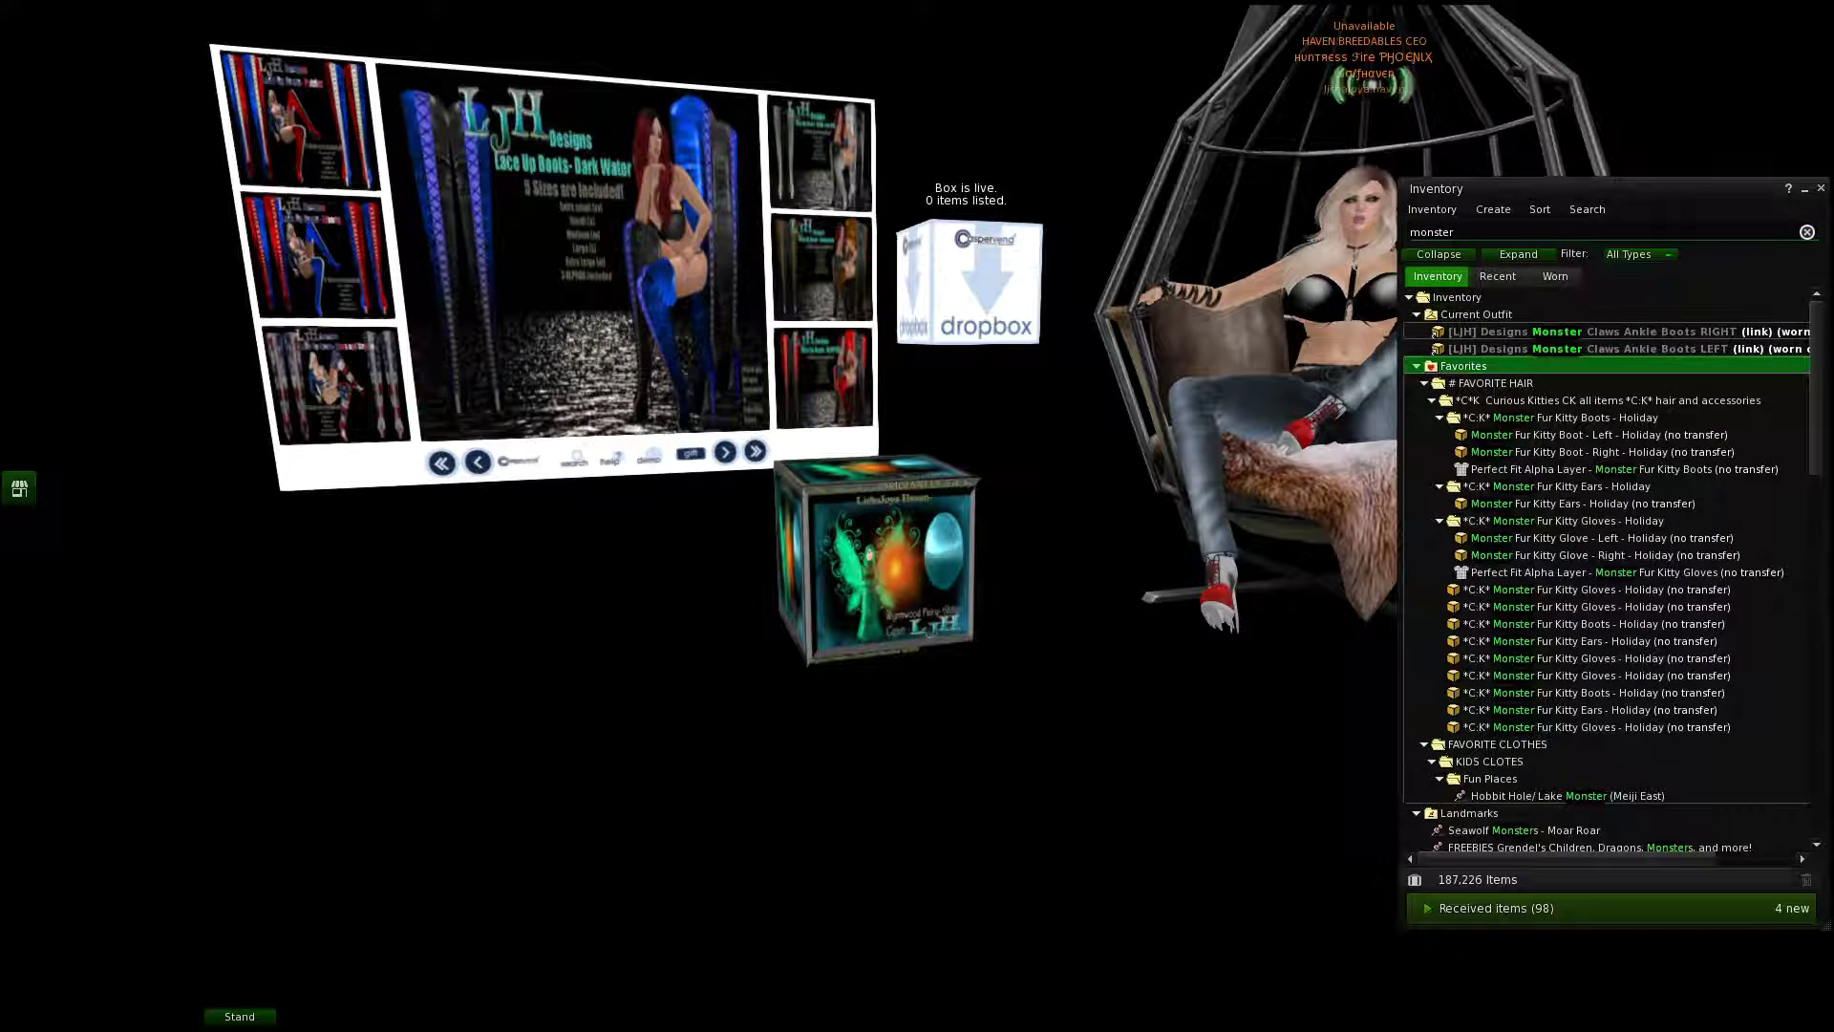
left_click(1417, 314)
left_click(1416, 315)
left_click(1417, 315)
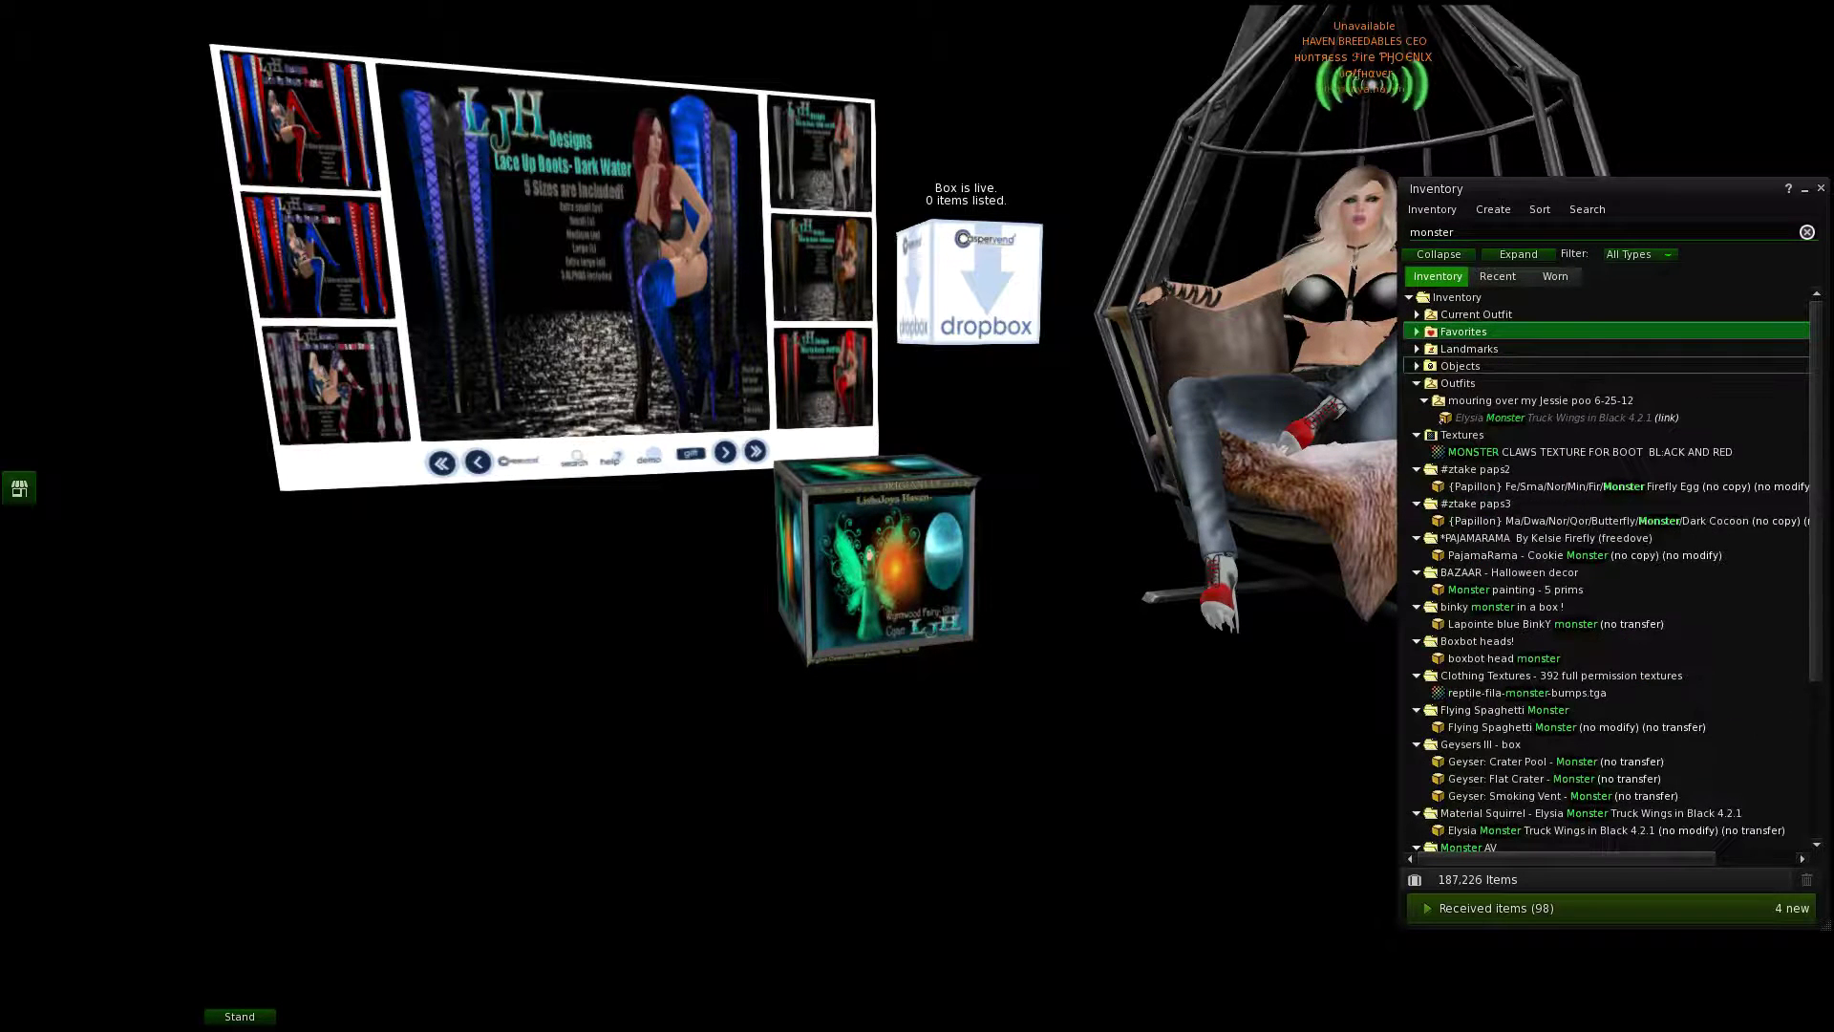
key("Down")
key("Down")
key("Down")
key("Left")
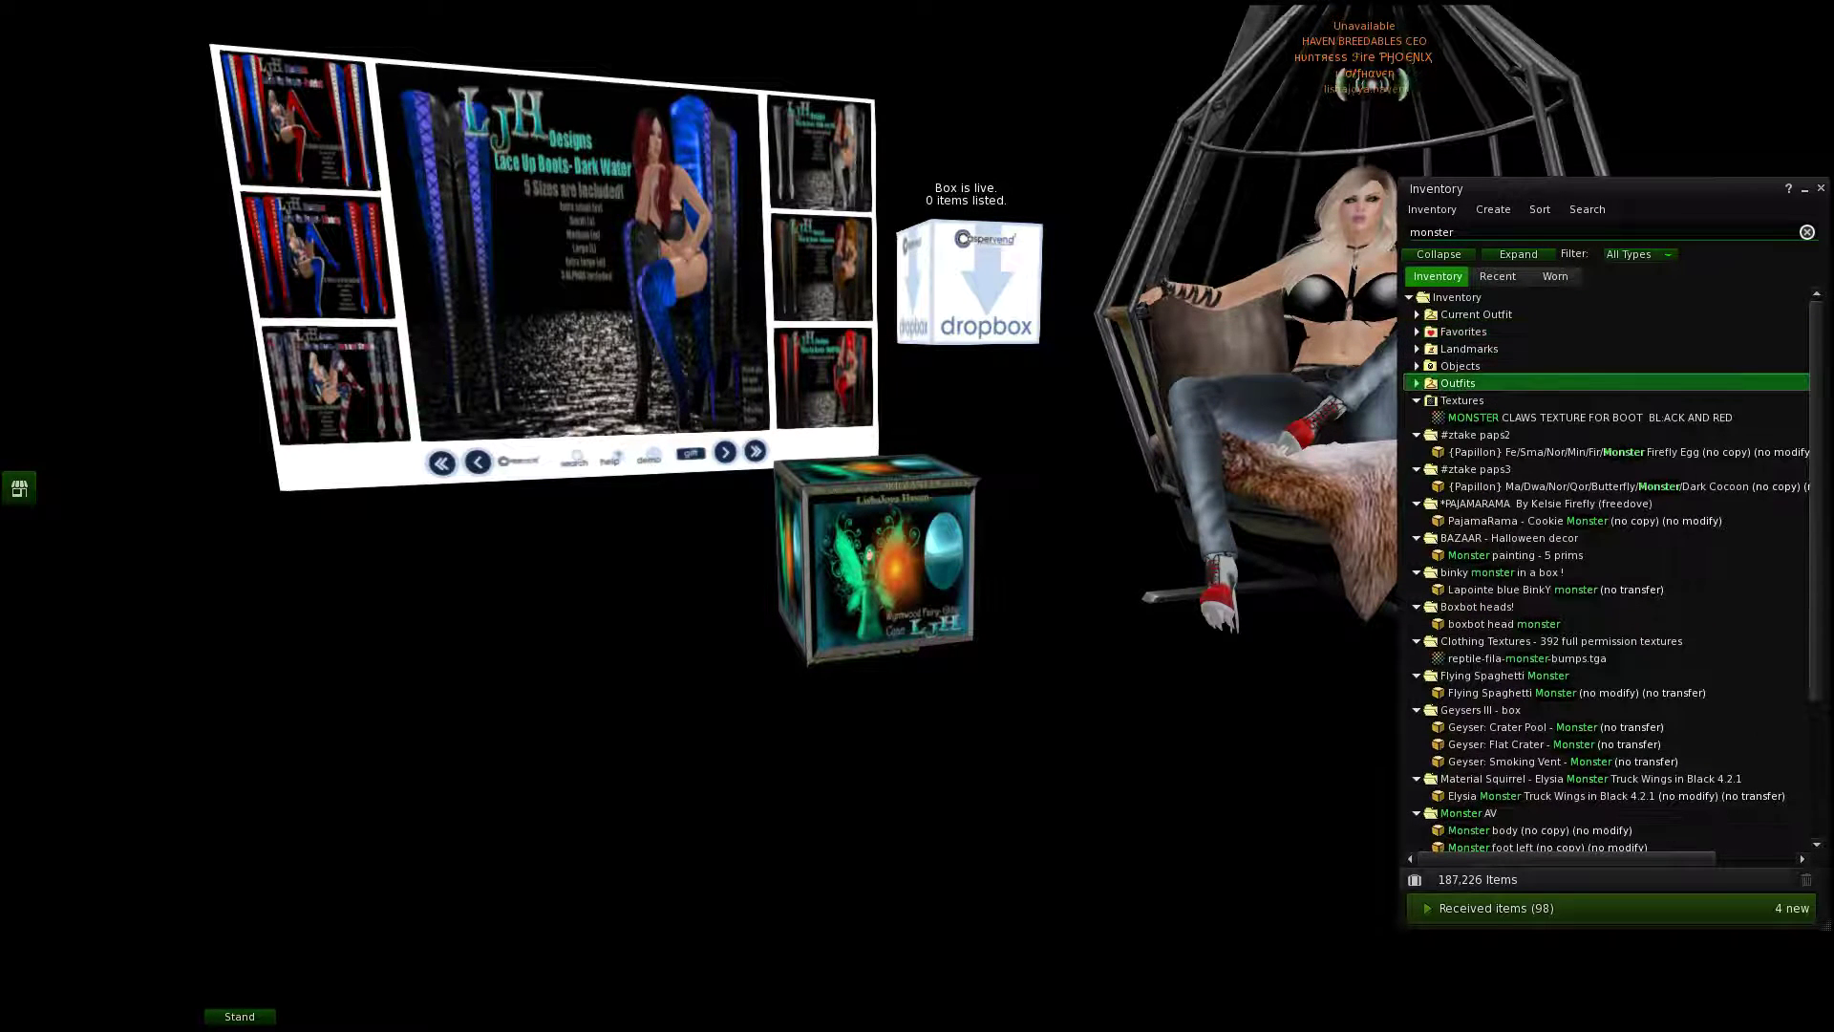
key("Right")
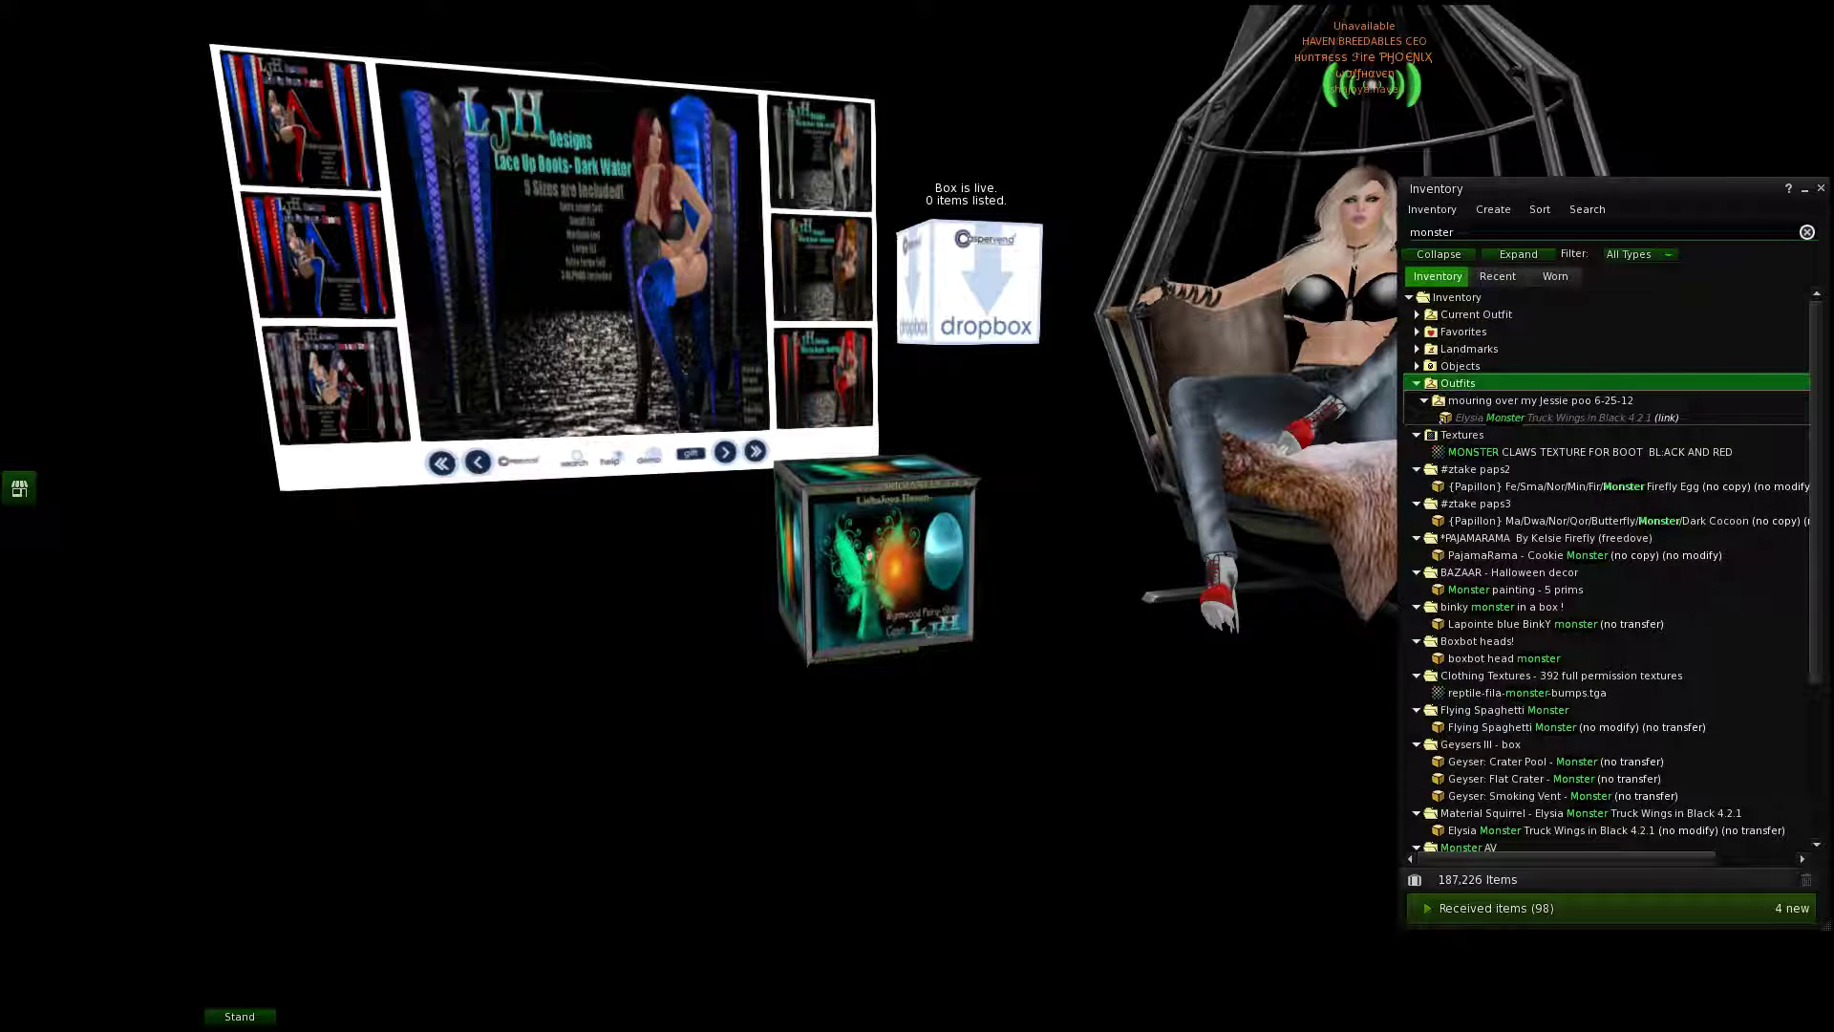
left_click(1425, 400)
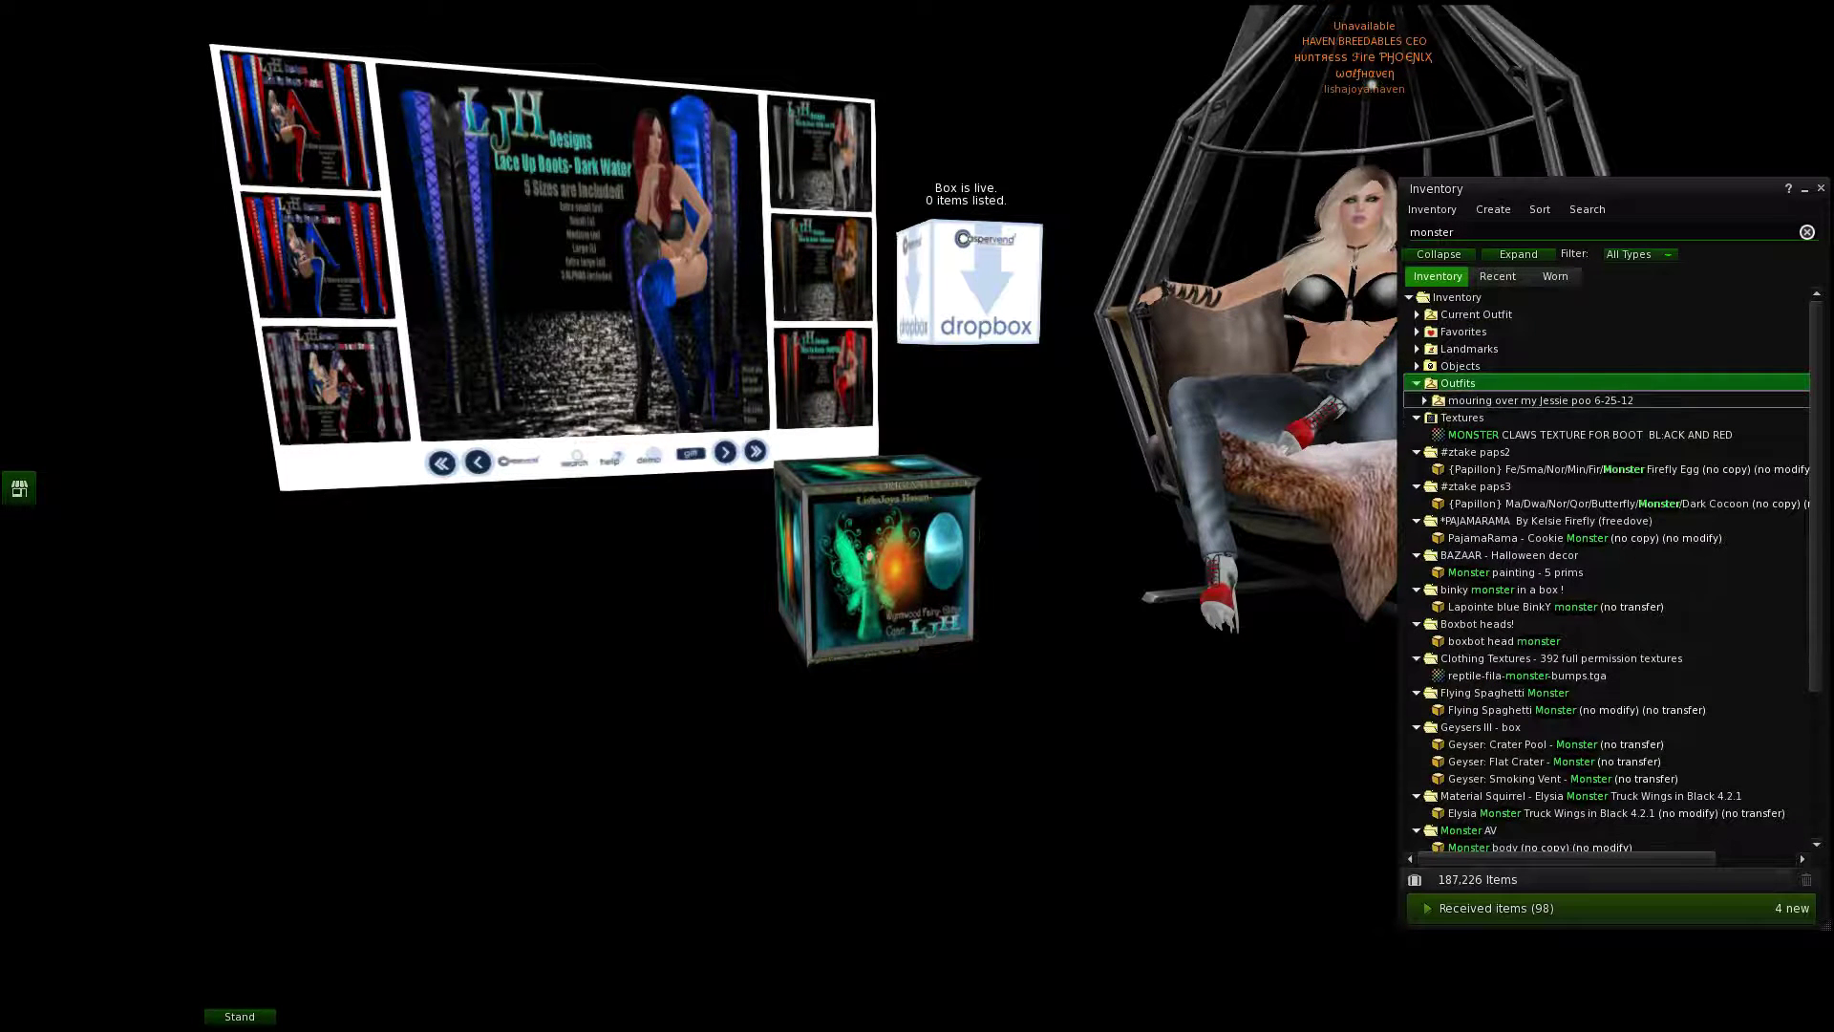
left_click(1417, 366)
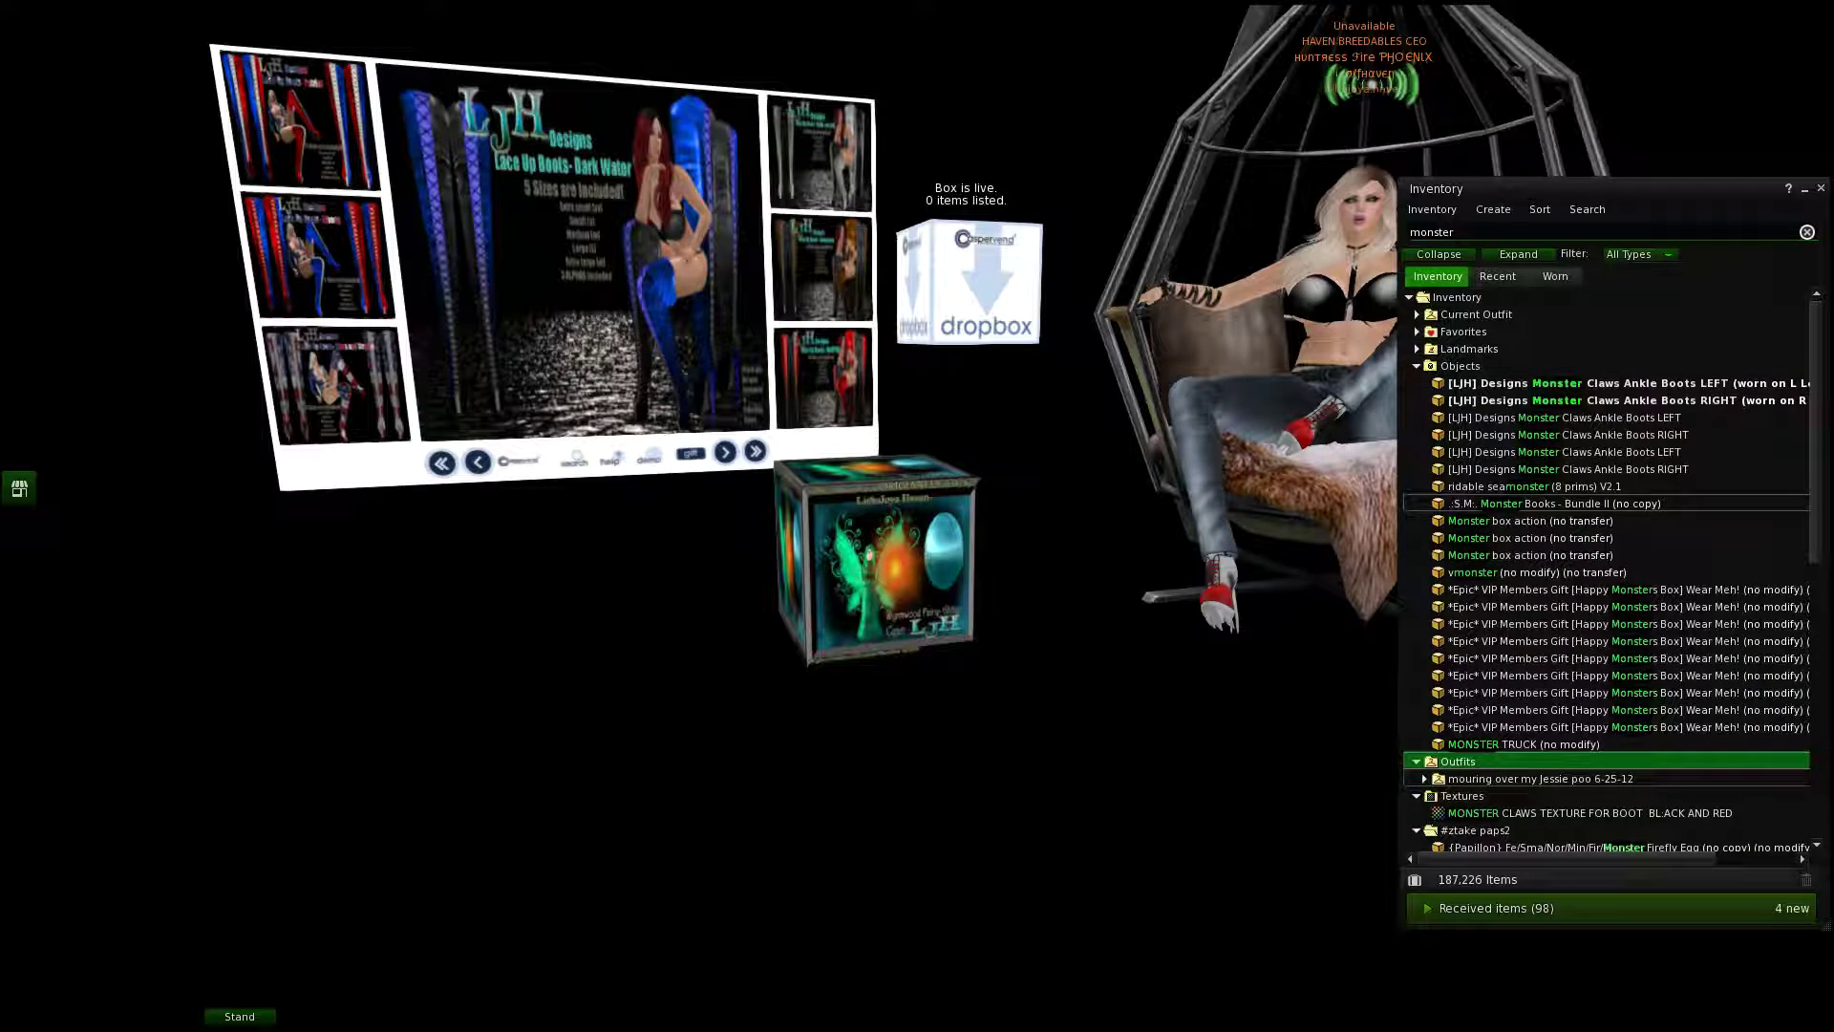
left_click(1564, 418)
key("shift+Down")
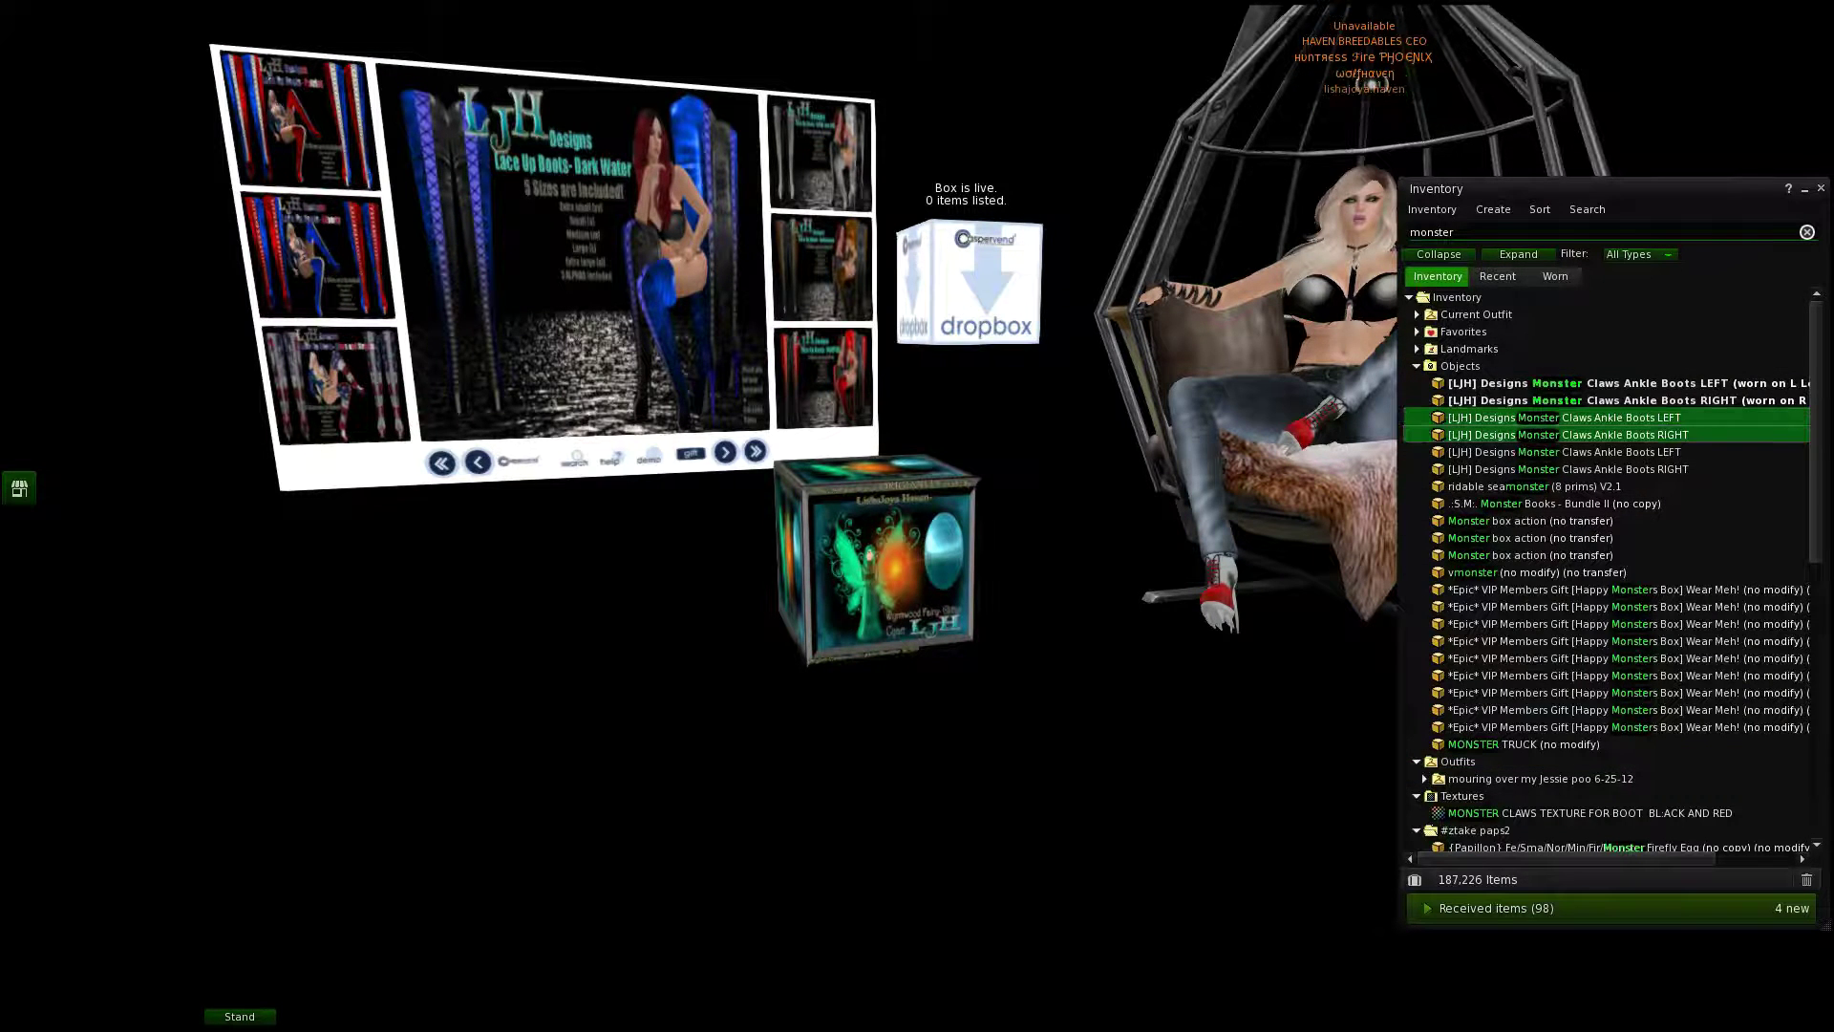
Step: Add the selected LEFT and RIGHT Monster Claws Ankle Boots to the contents of the [LJH] Designs AWESOME BOX
right_click(890, 537)
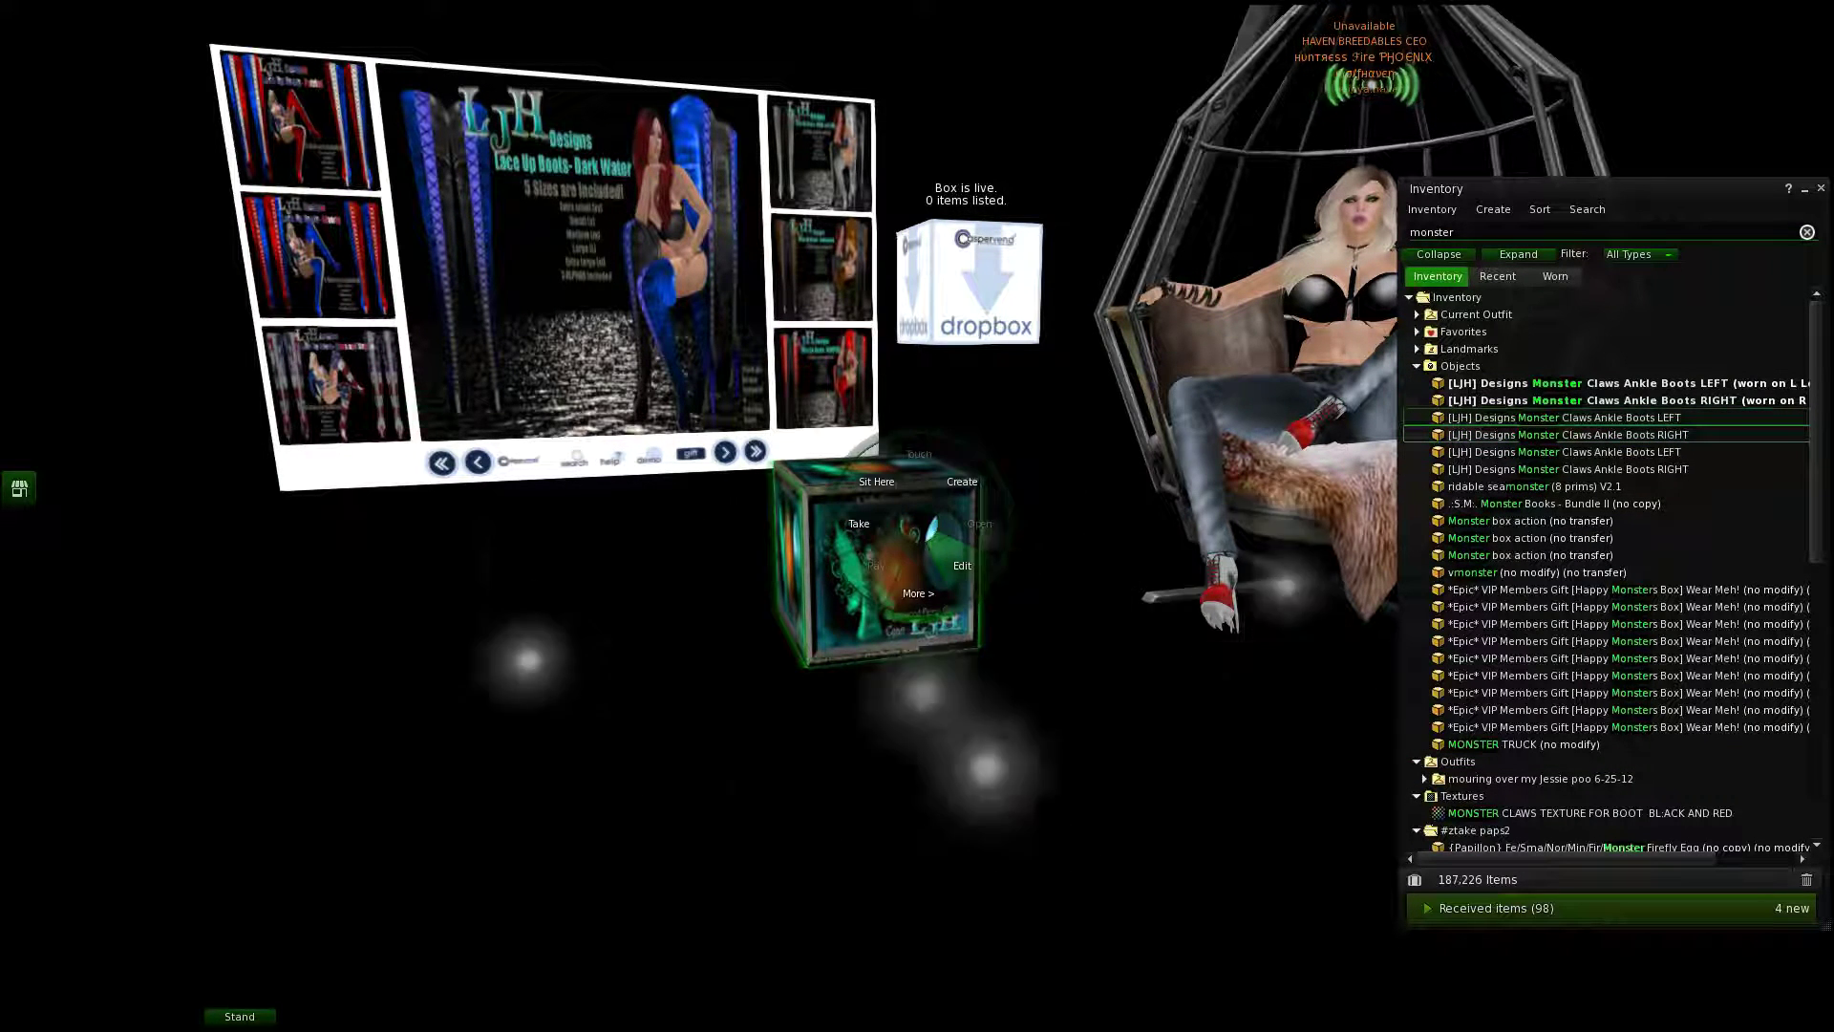
left_click(938, 587)
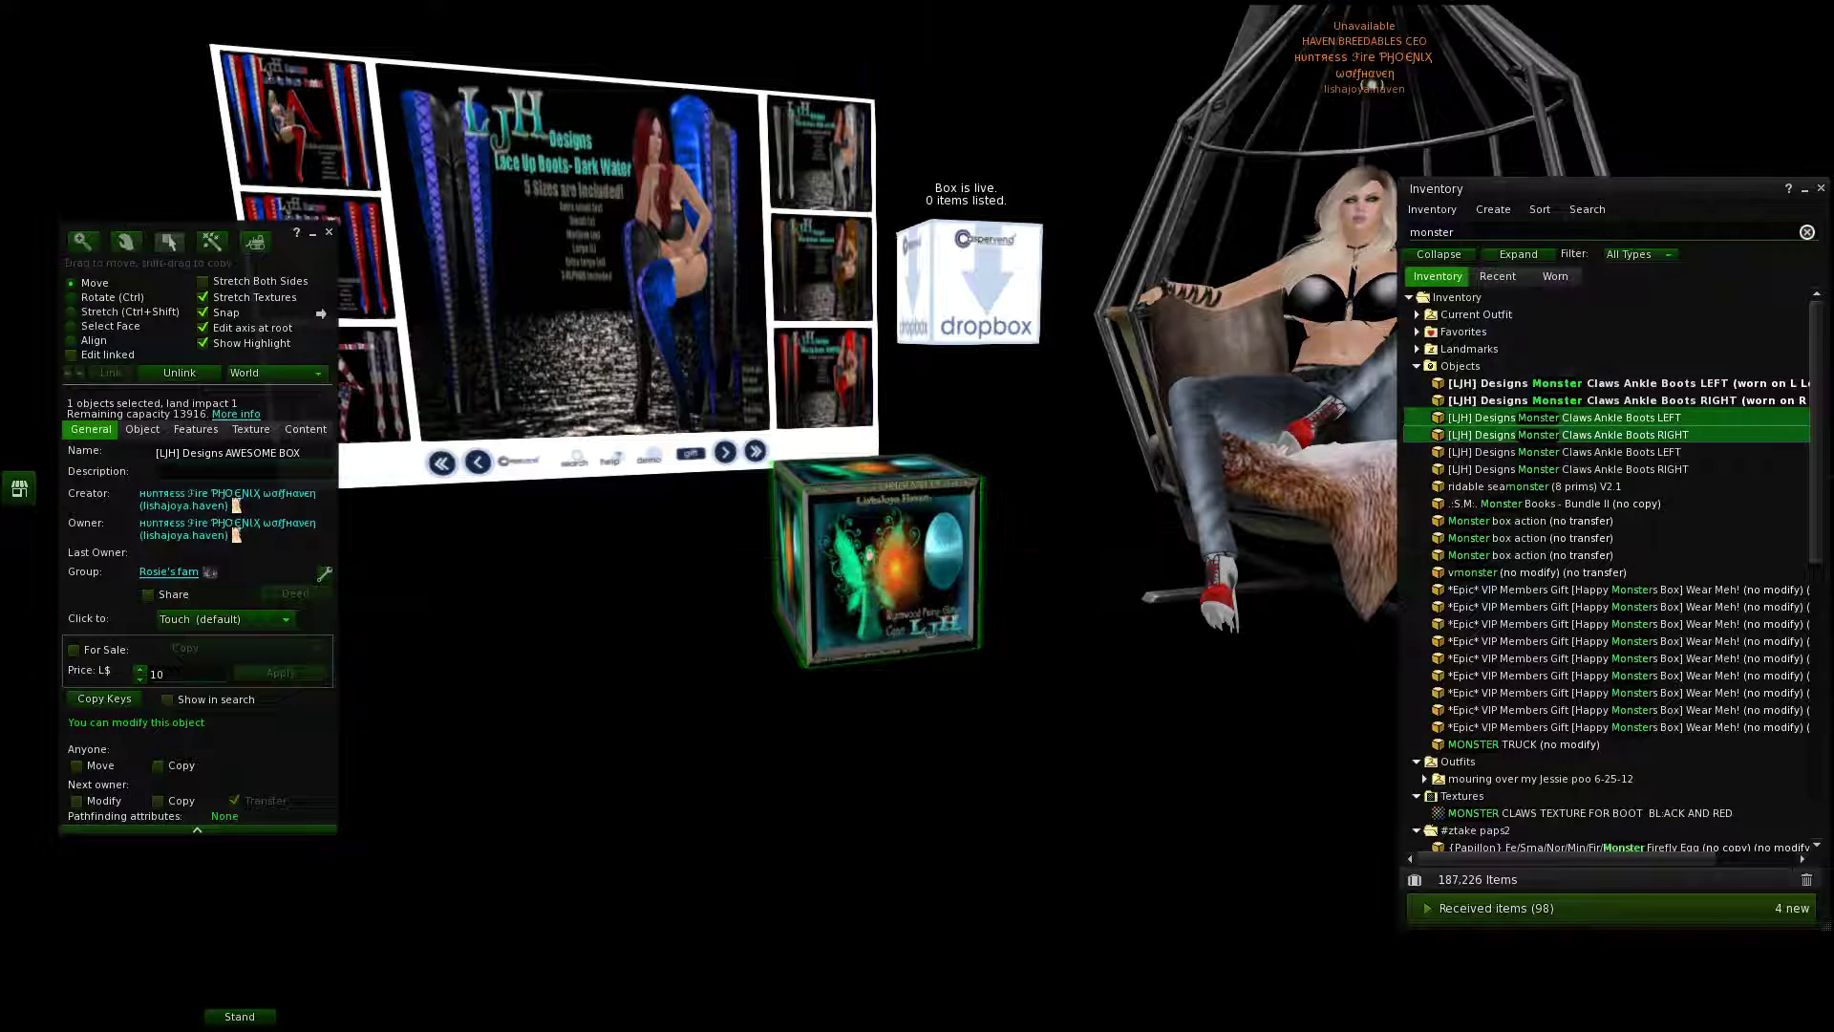
left_click(305, 429)
left_click_drag(1564, 435, 196, 573)
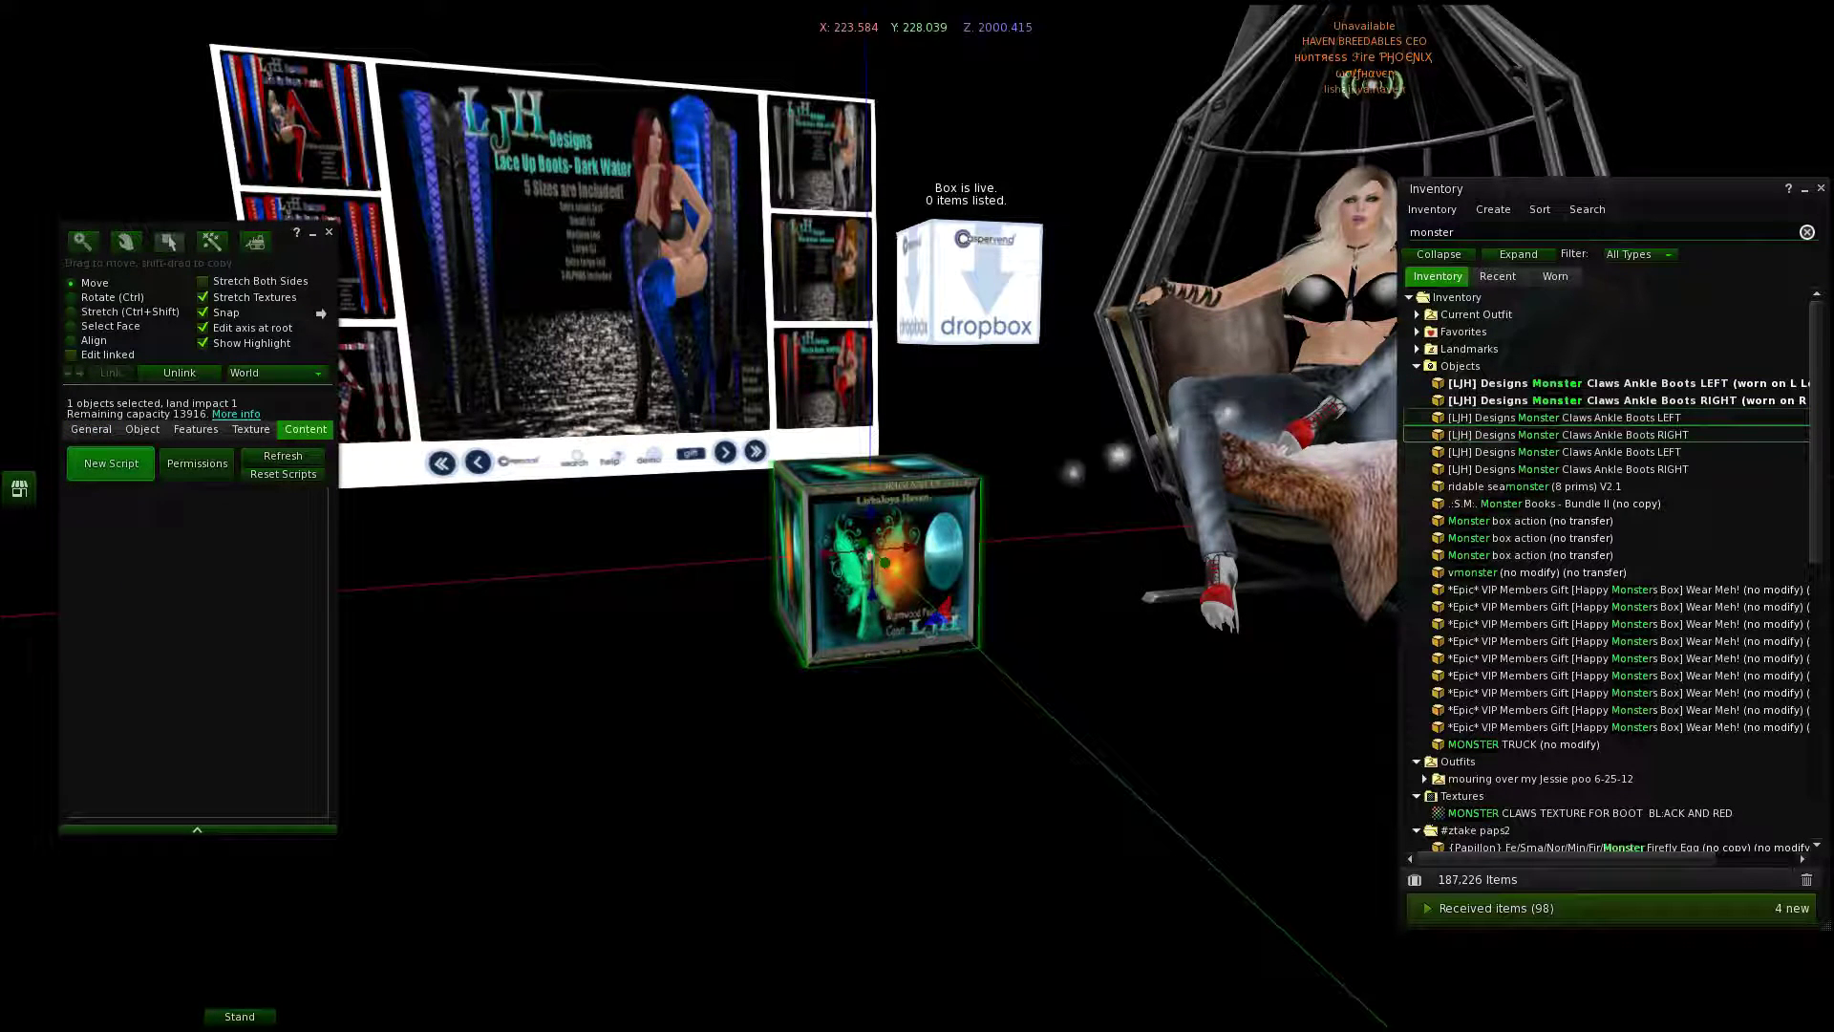
Step: Rename the box "[LJH] Designs Monster claw BOOTS" and finish editing it
left_click(90, 429)
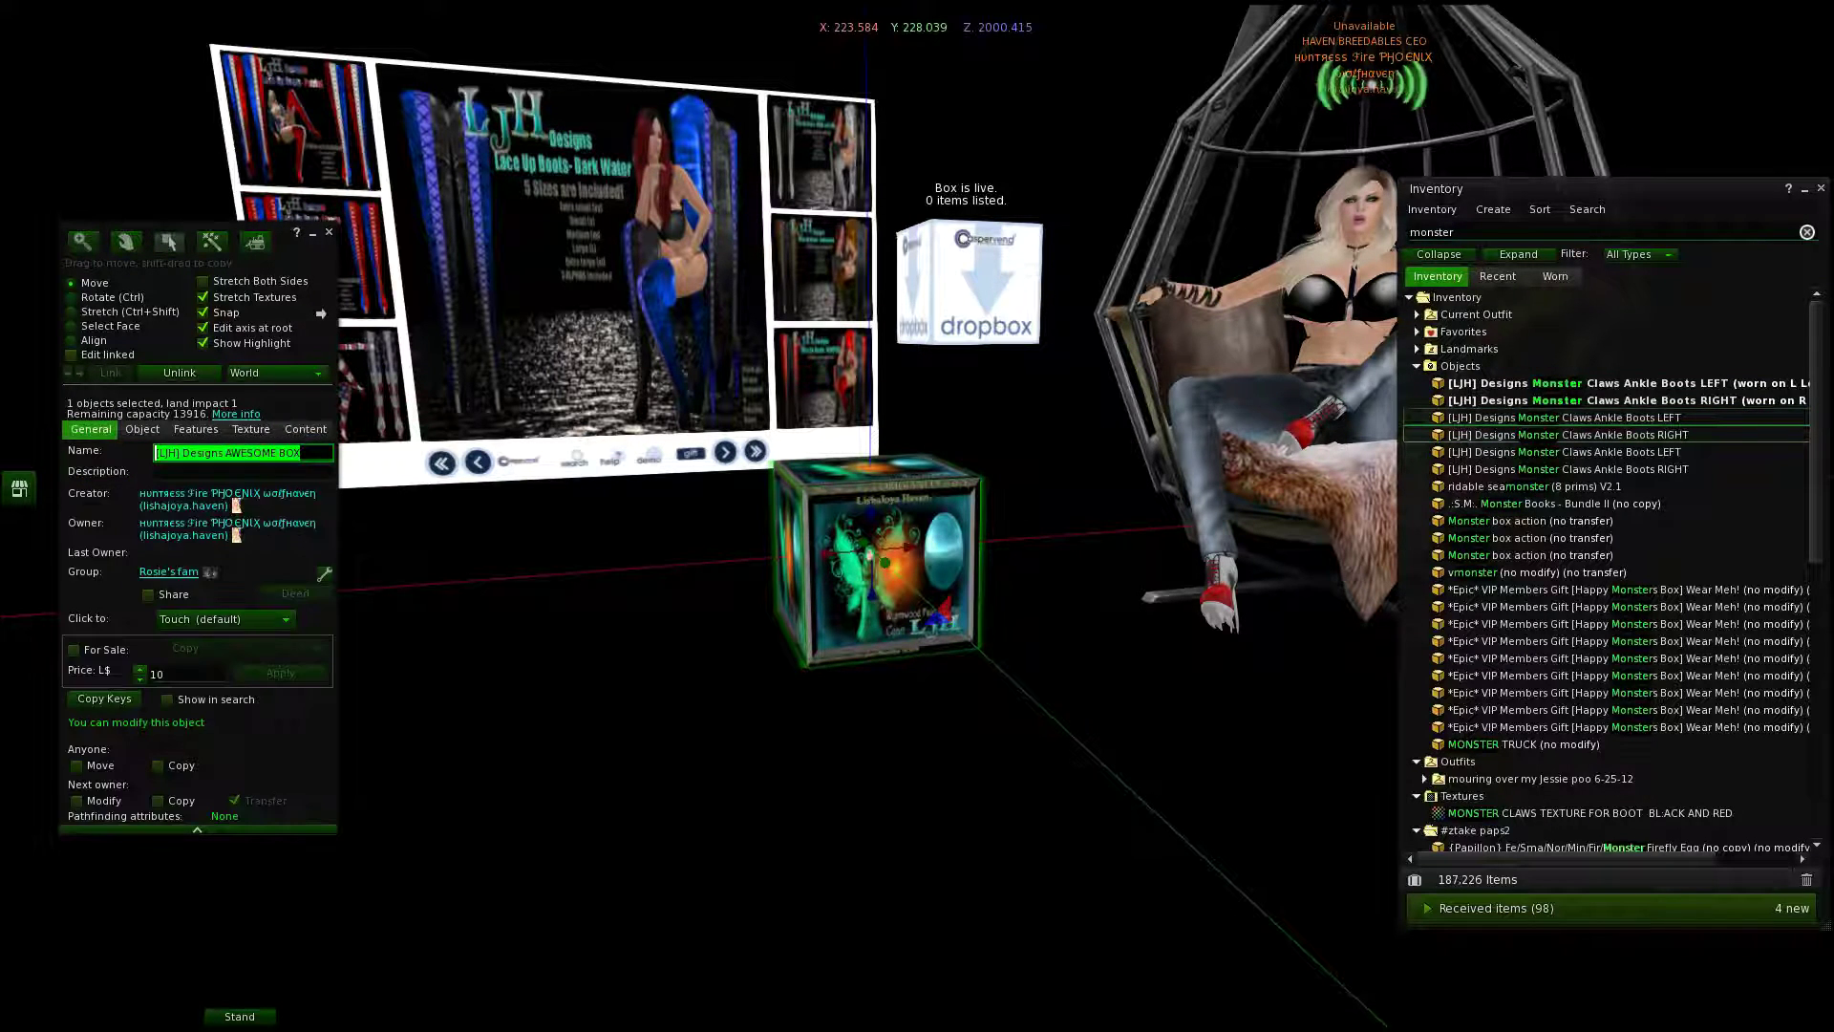
left_click(276, 453)
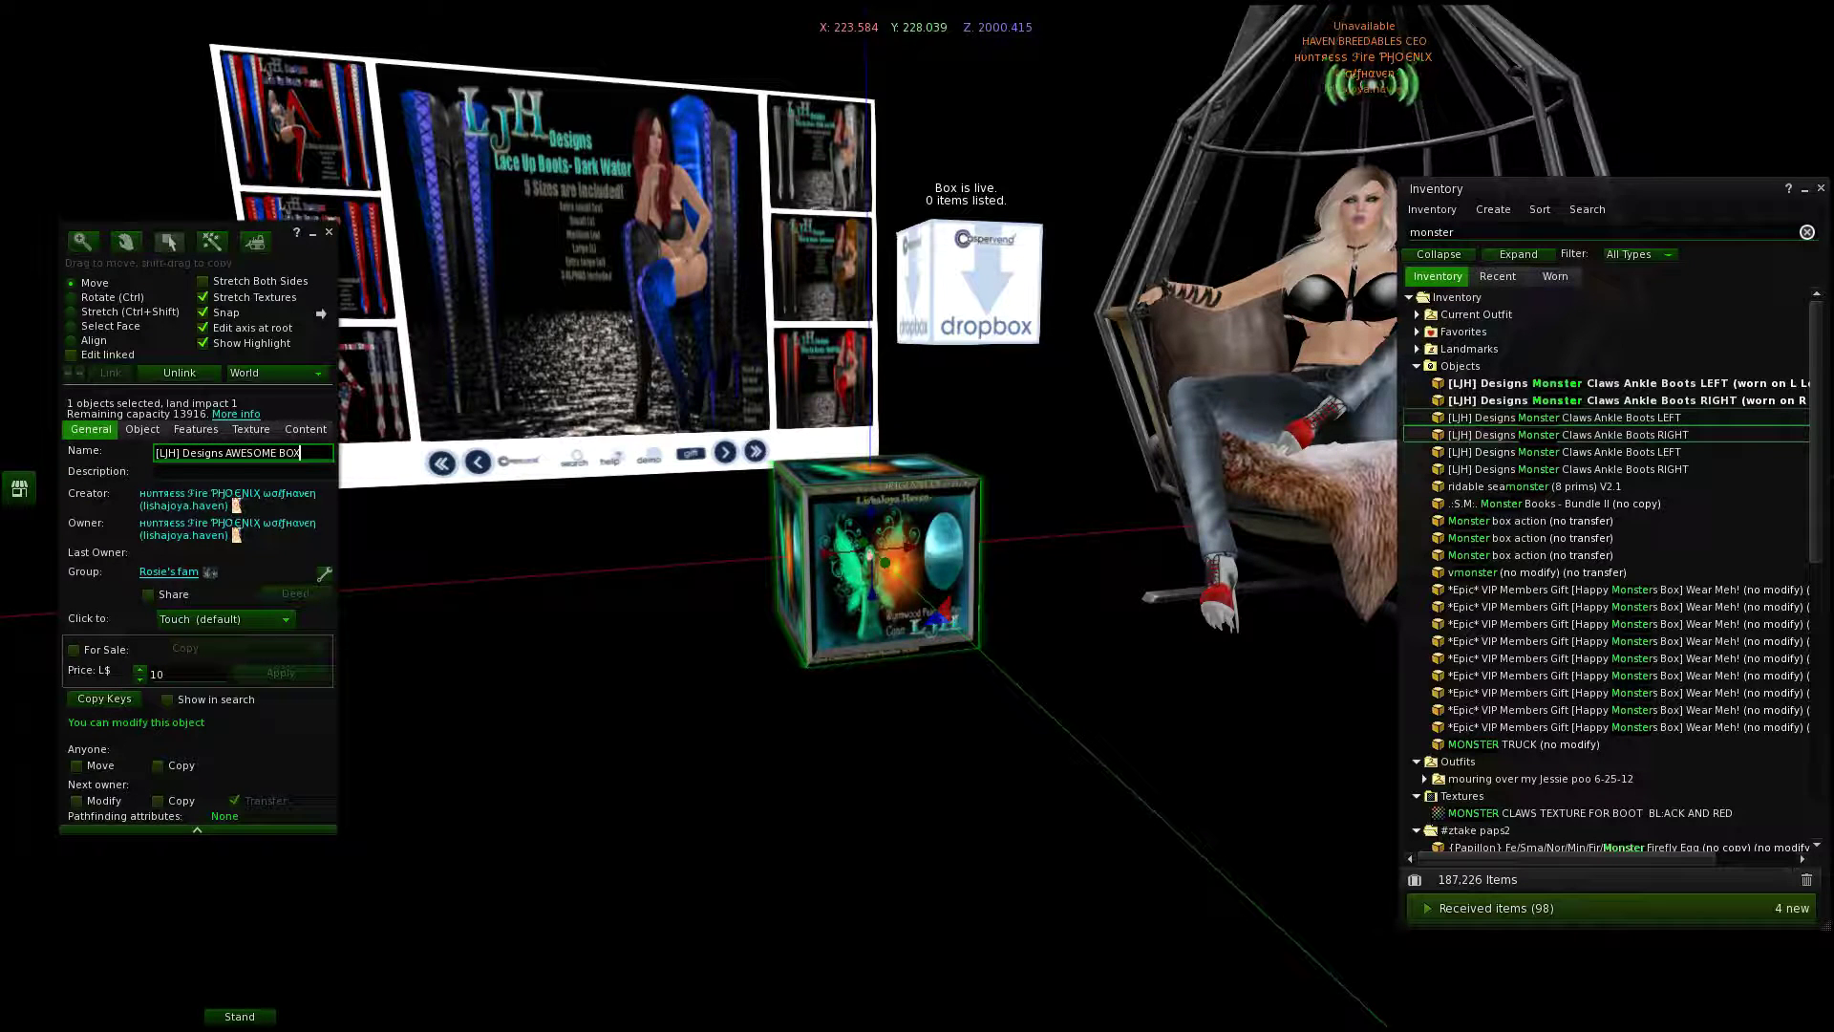
key("BackSpace")
key("BackSpace")
key("BackSpace")
key("BackSpace")
key("BackSpace")
key("BackSpace")
key("BackSpace")
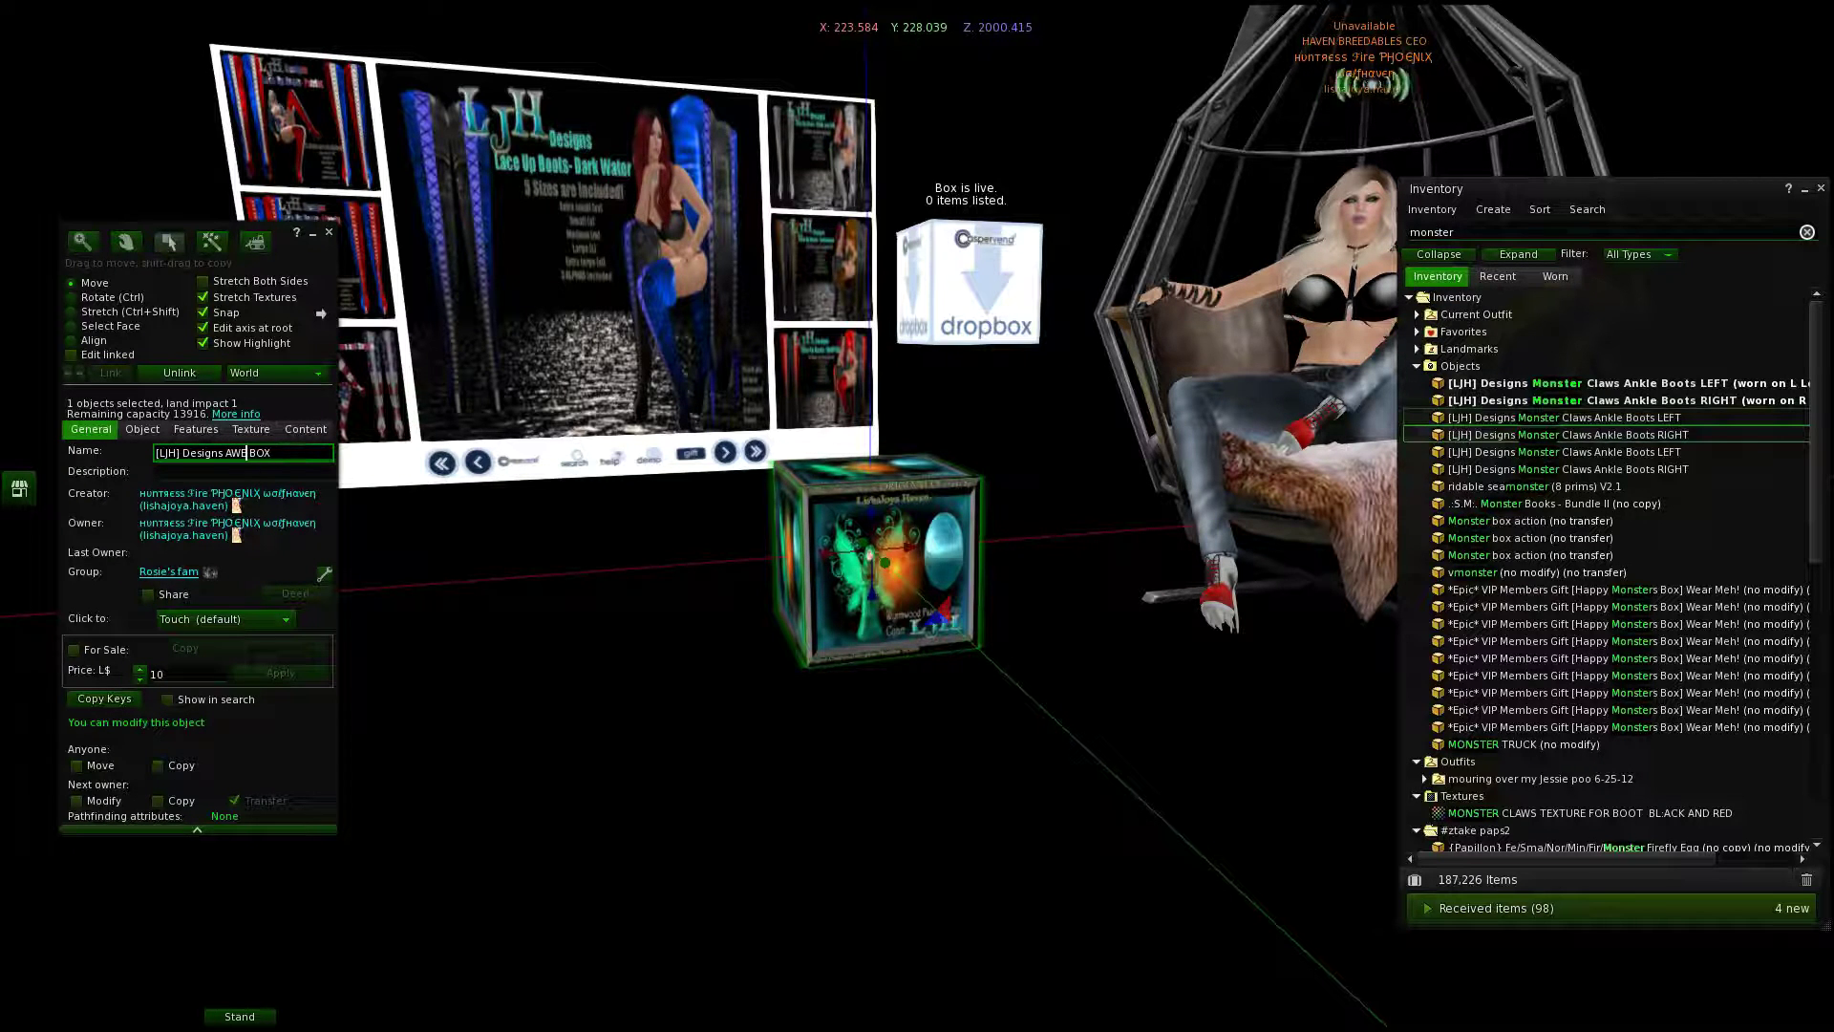
type("Monsters")
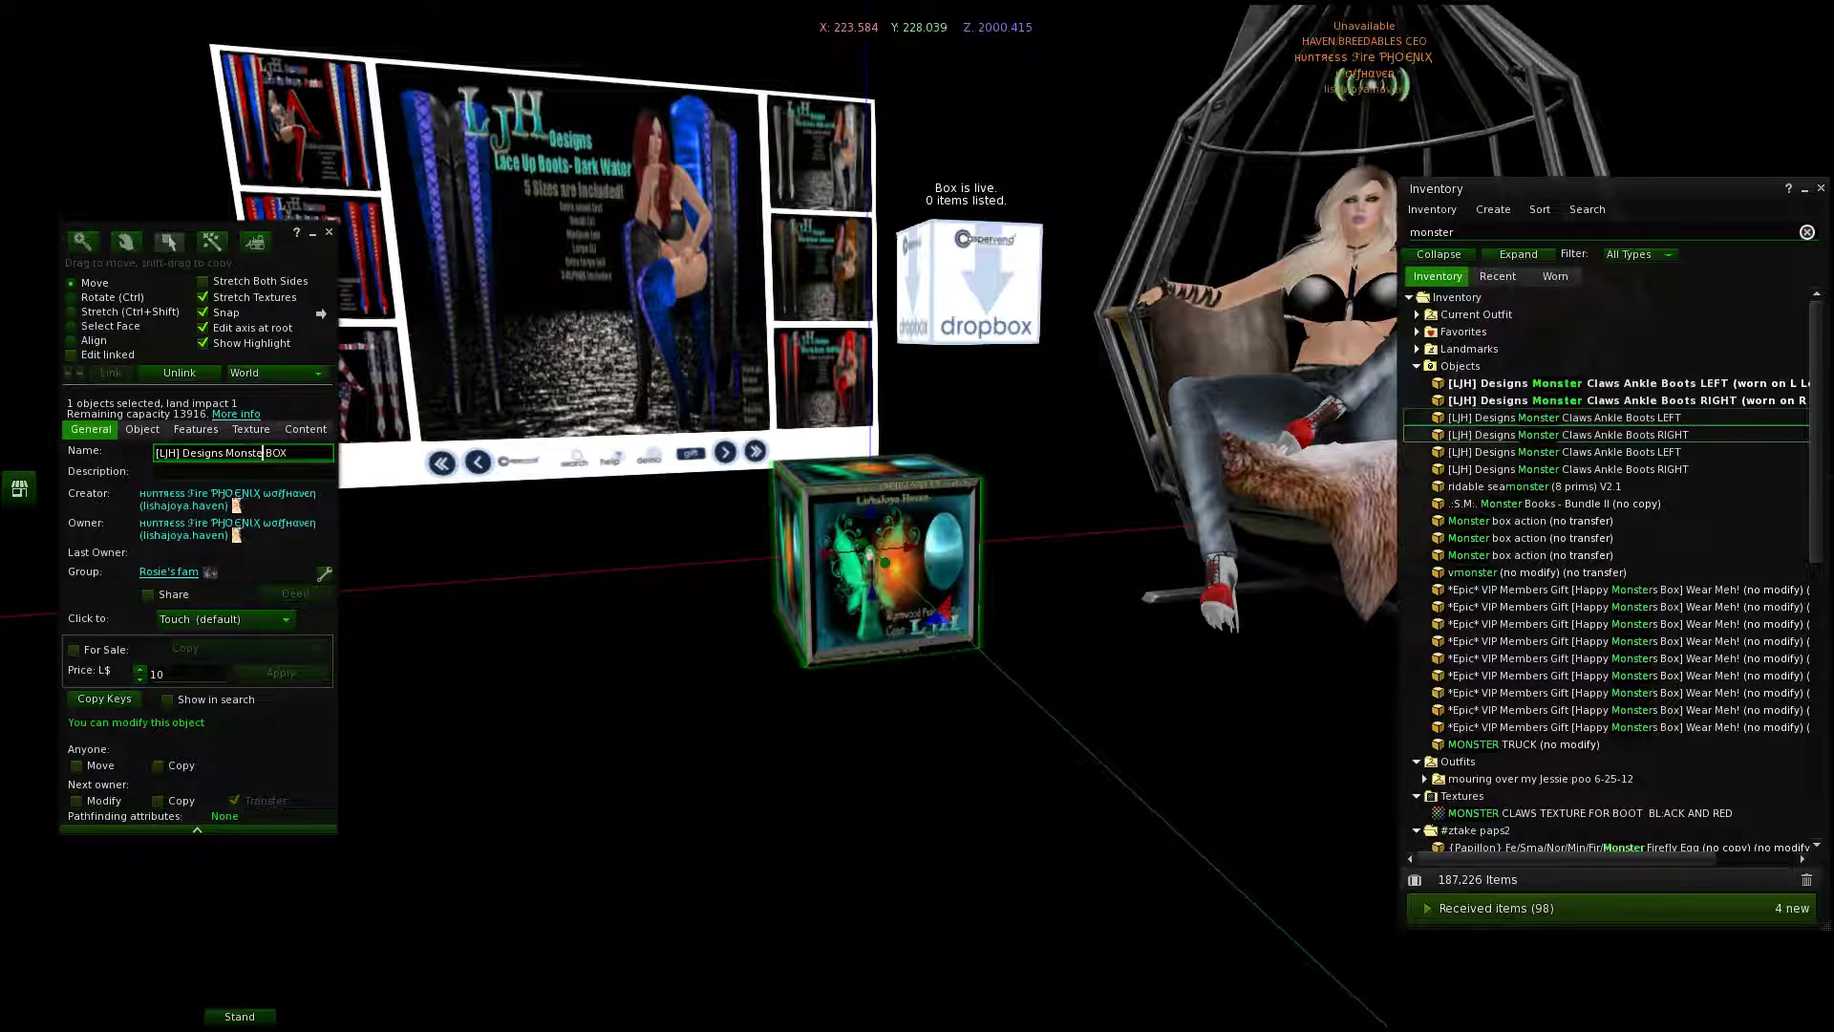
type("law")
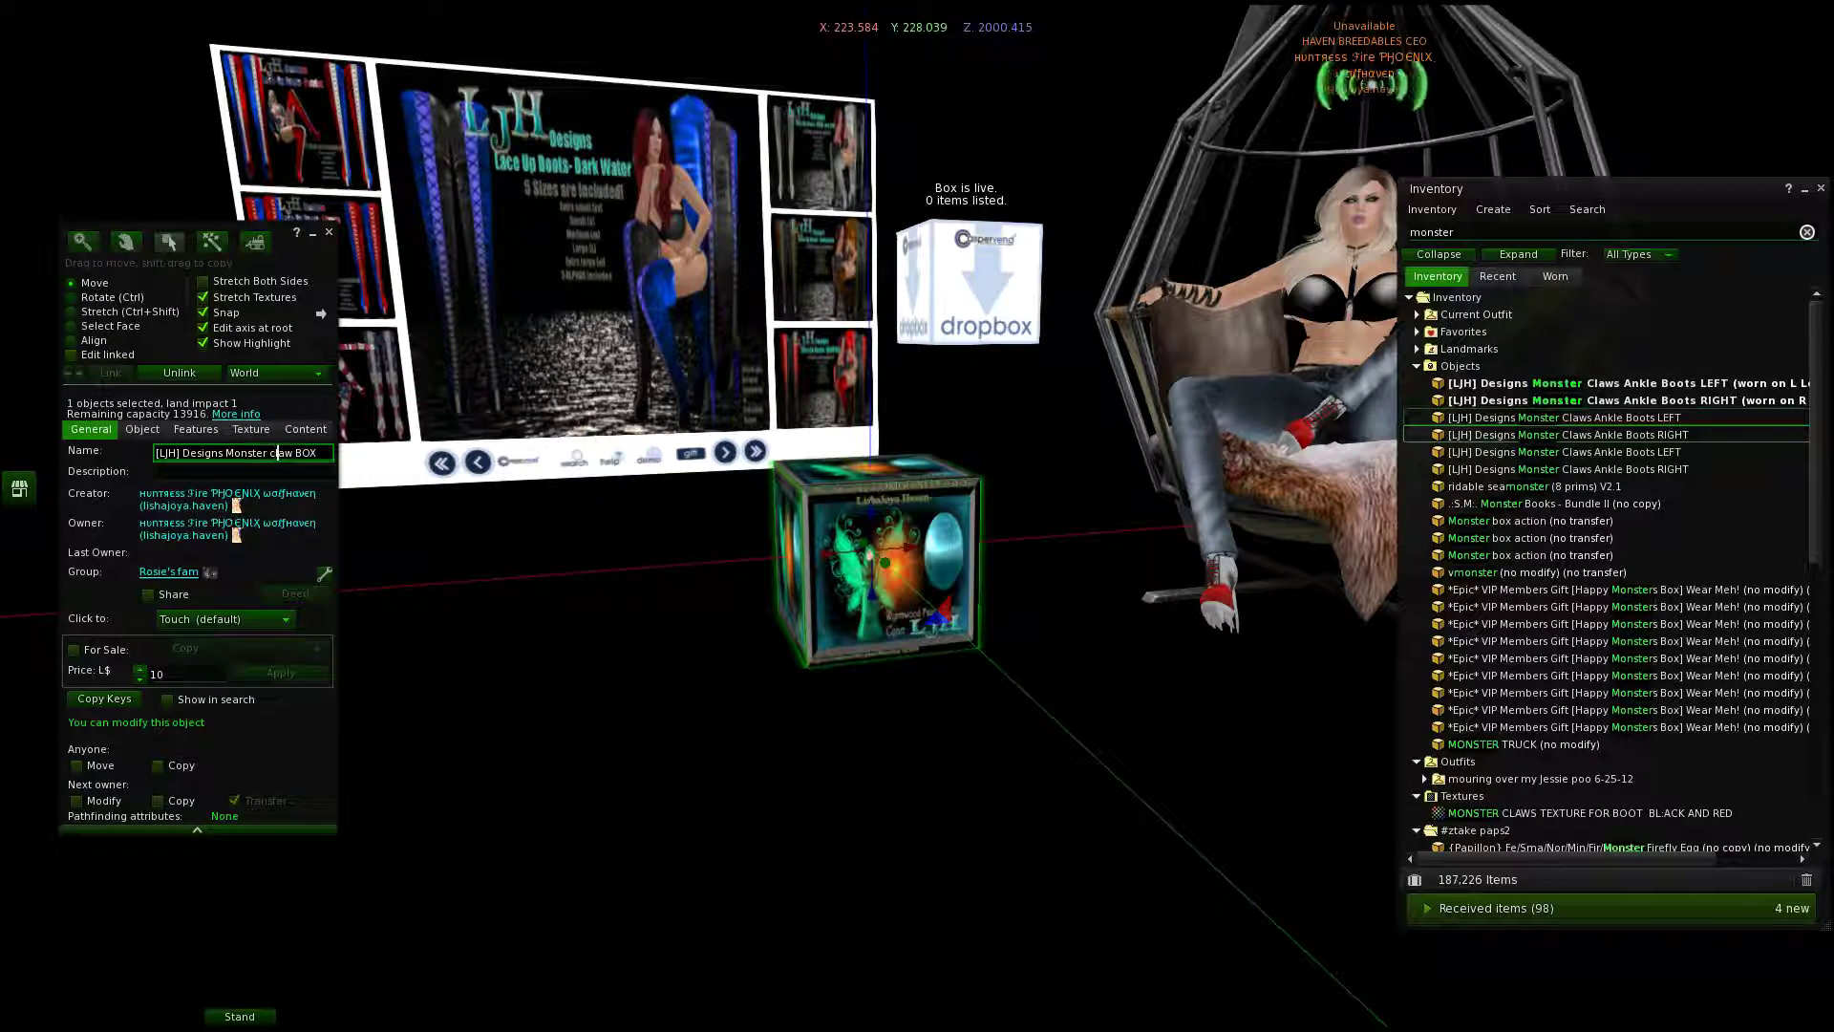
type("  BOO")
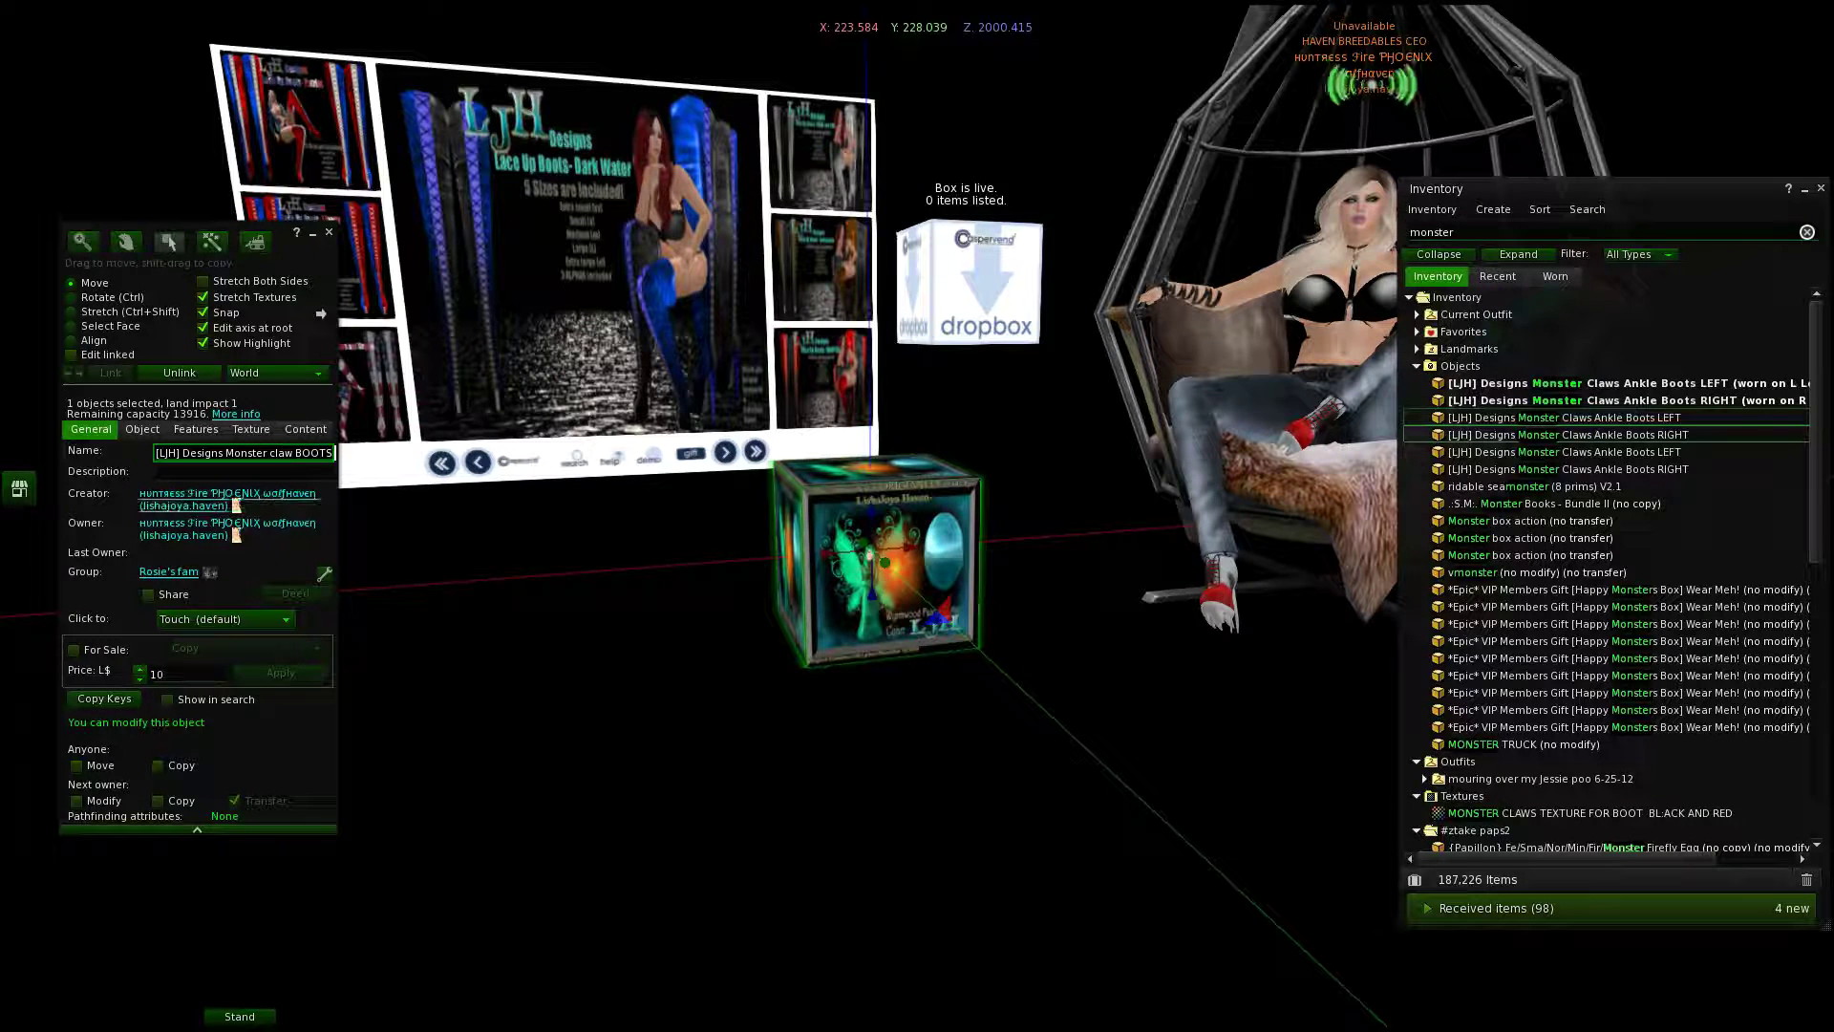
left_click(328, 232)
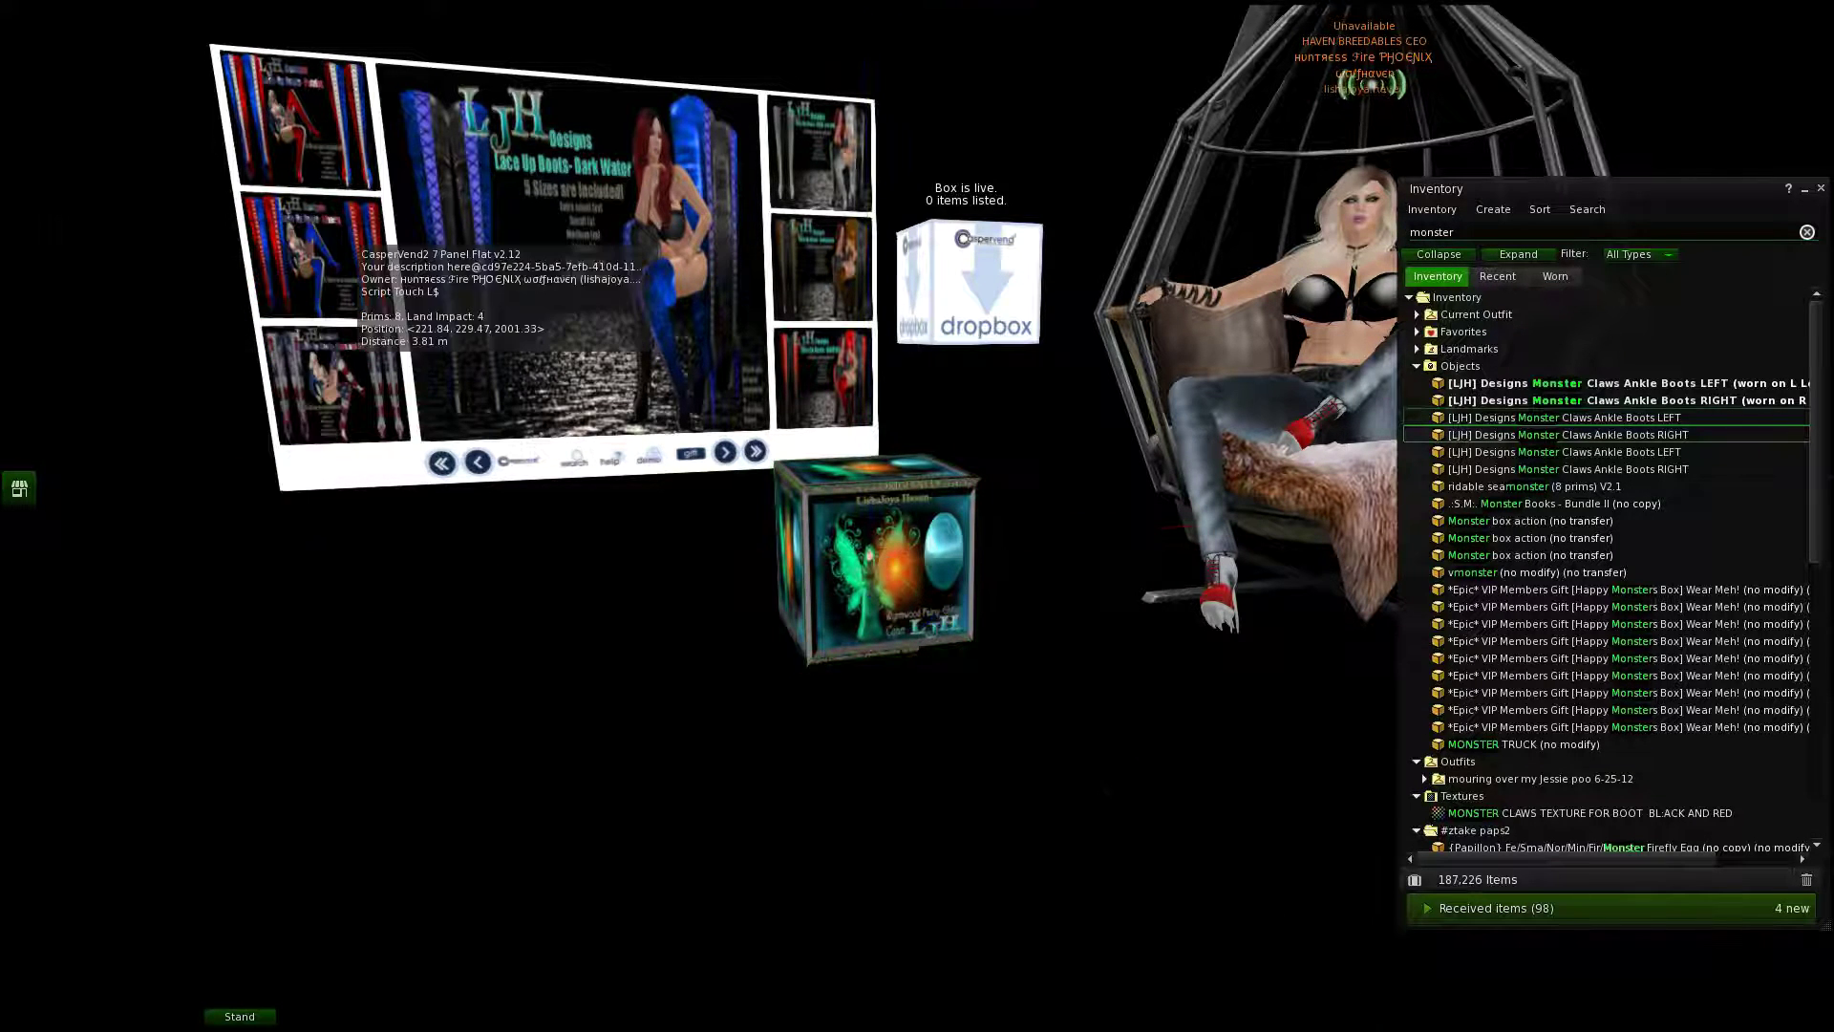
Step: Examine the vendor panel, the dropbox and the product box from several angles, with the box reopened for editing
right_click(845, 575)
left_click(847, 684)
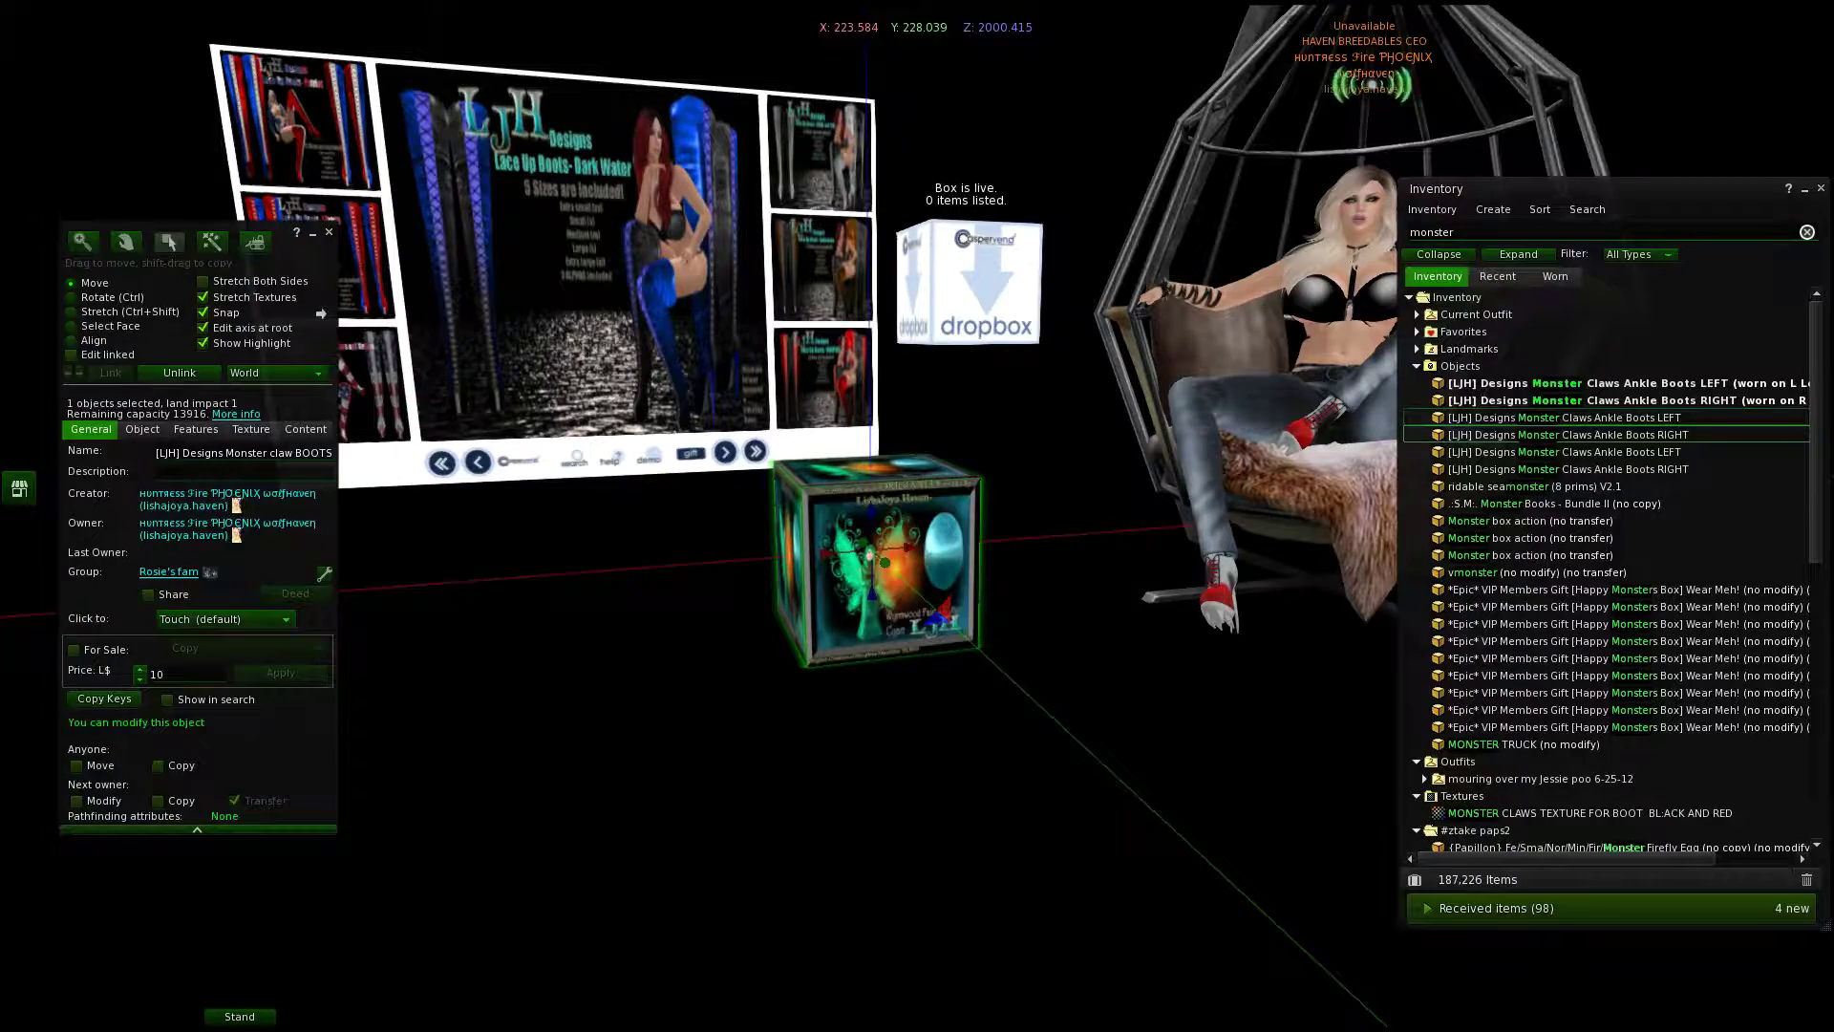
left_click_drag(1219, 587, 1219, 430)
left_click_drag(865, 535, 574, 535)
scroll(884, 520, "down", 6)
left_click_drag(883, 521, 669, 487)
scroll(884, 521, "up", 4)
left_click_drag(884, 521, 1185, 506)
scroll(917, 516, "down", 5)
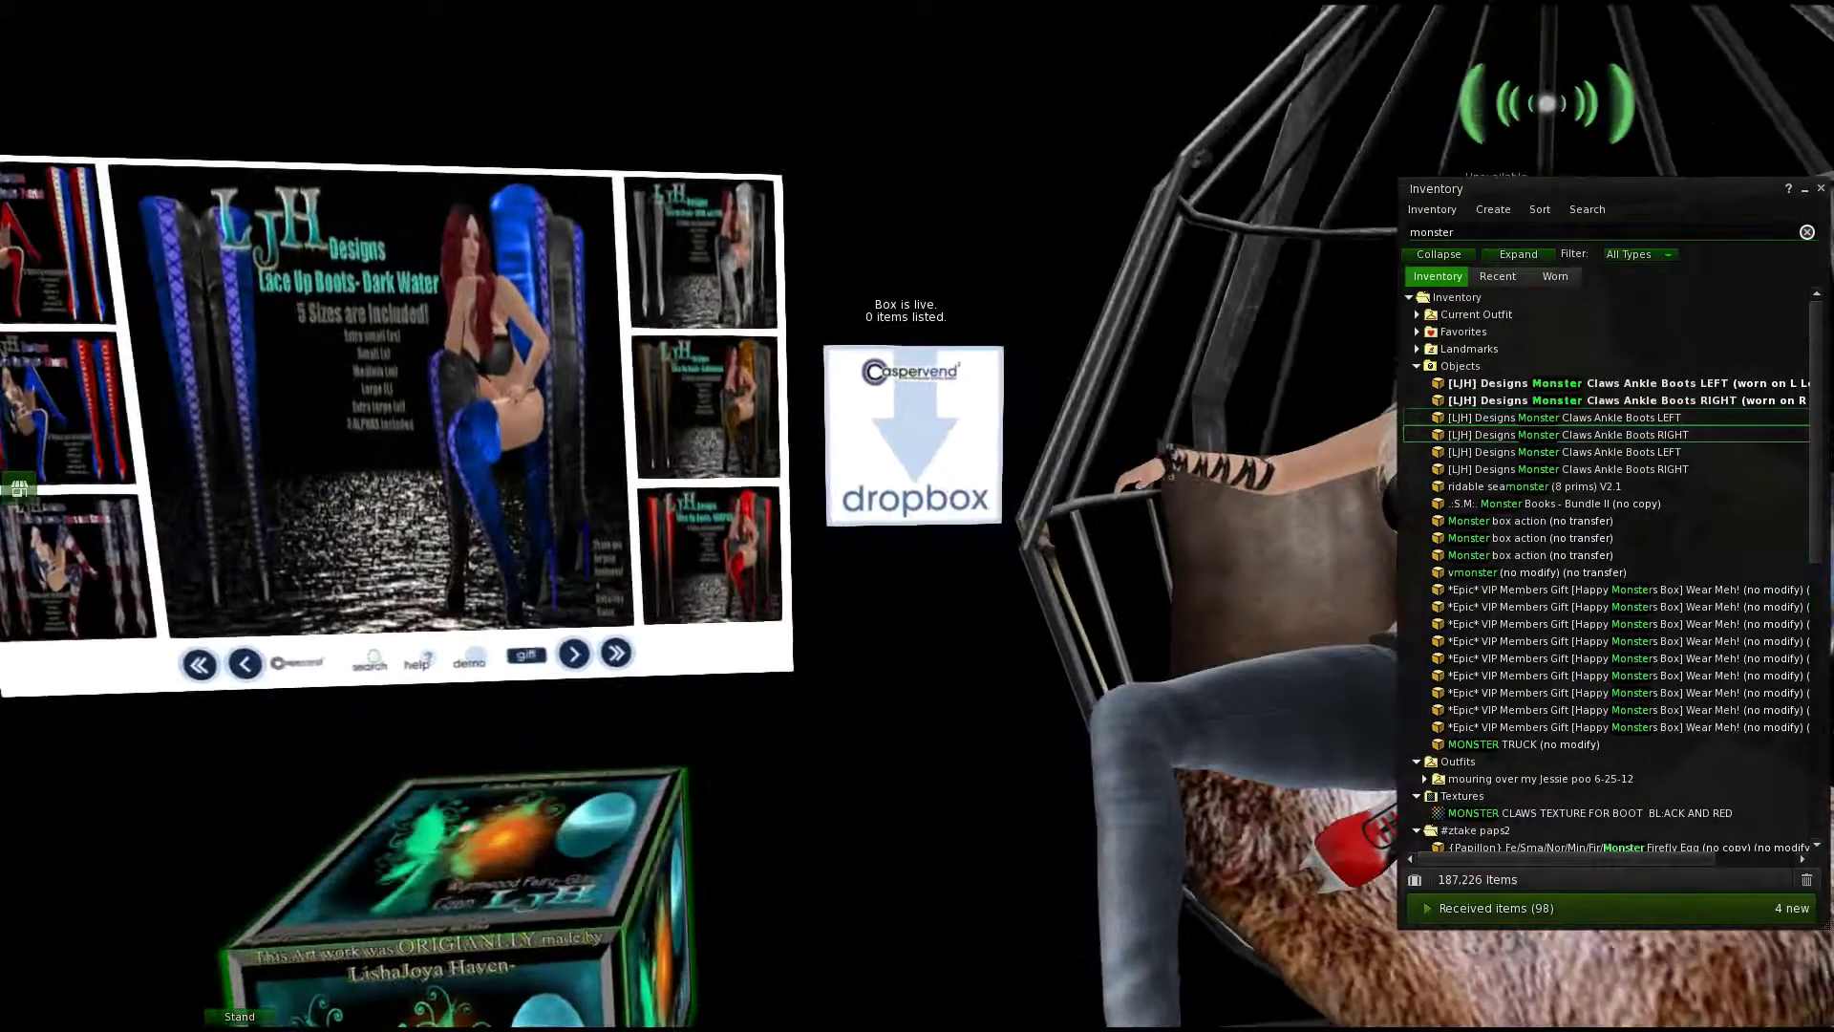
mouse_move(912, 435)
left_mouse_down()
mouse_move(922, 487)
mouse_move(903, 475)
mouse_move(925, 468)
left_mouse_up()
key("ctrl+2")
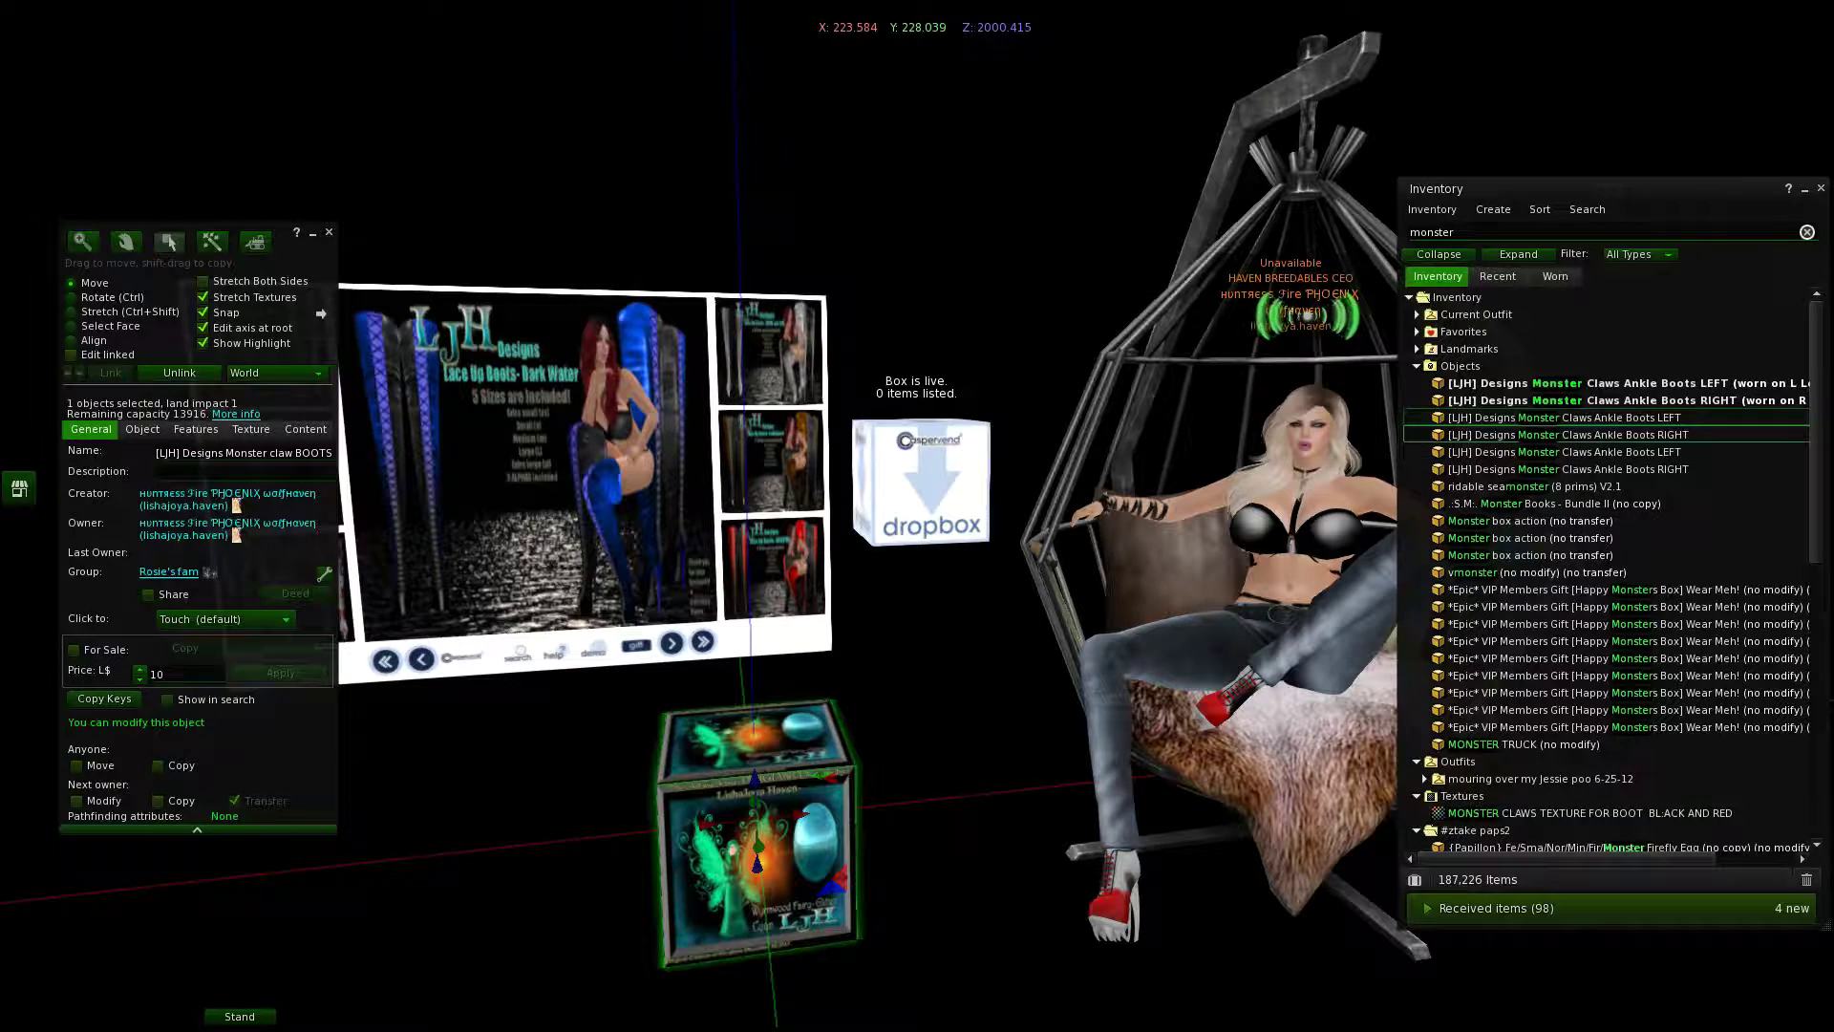
Step: Clear the inventory filter, collapse Objects and open the Nymph's Bramble, Bay Bridge (207, 113, 13) snapshot from the Photo Album
left_click(1806, 232)
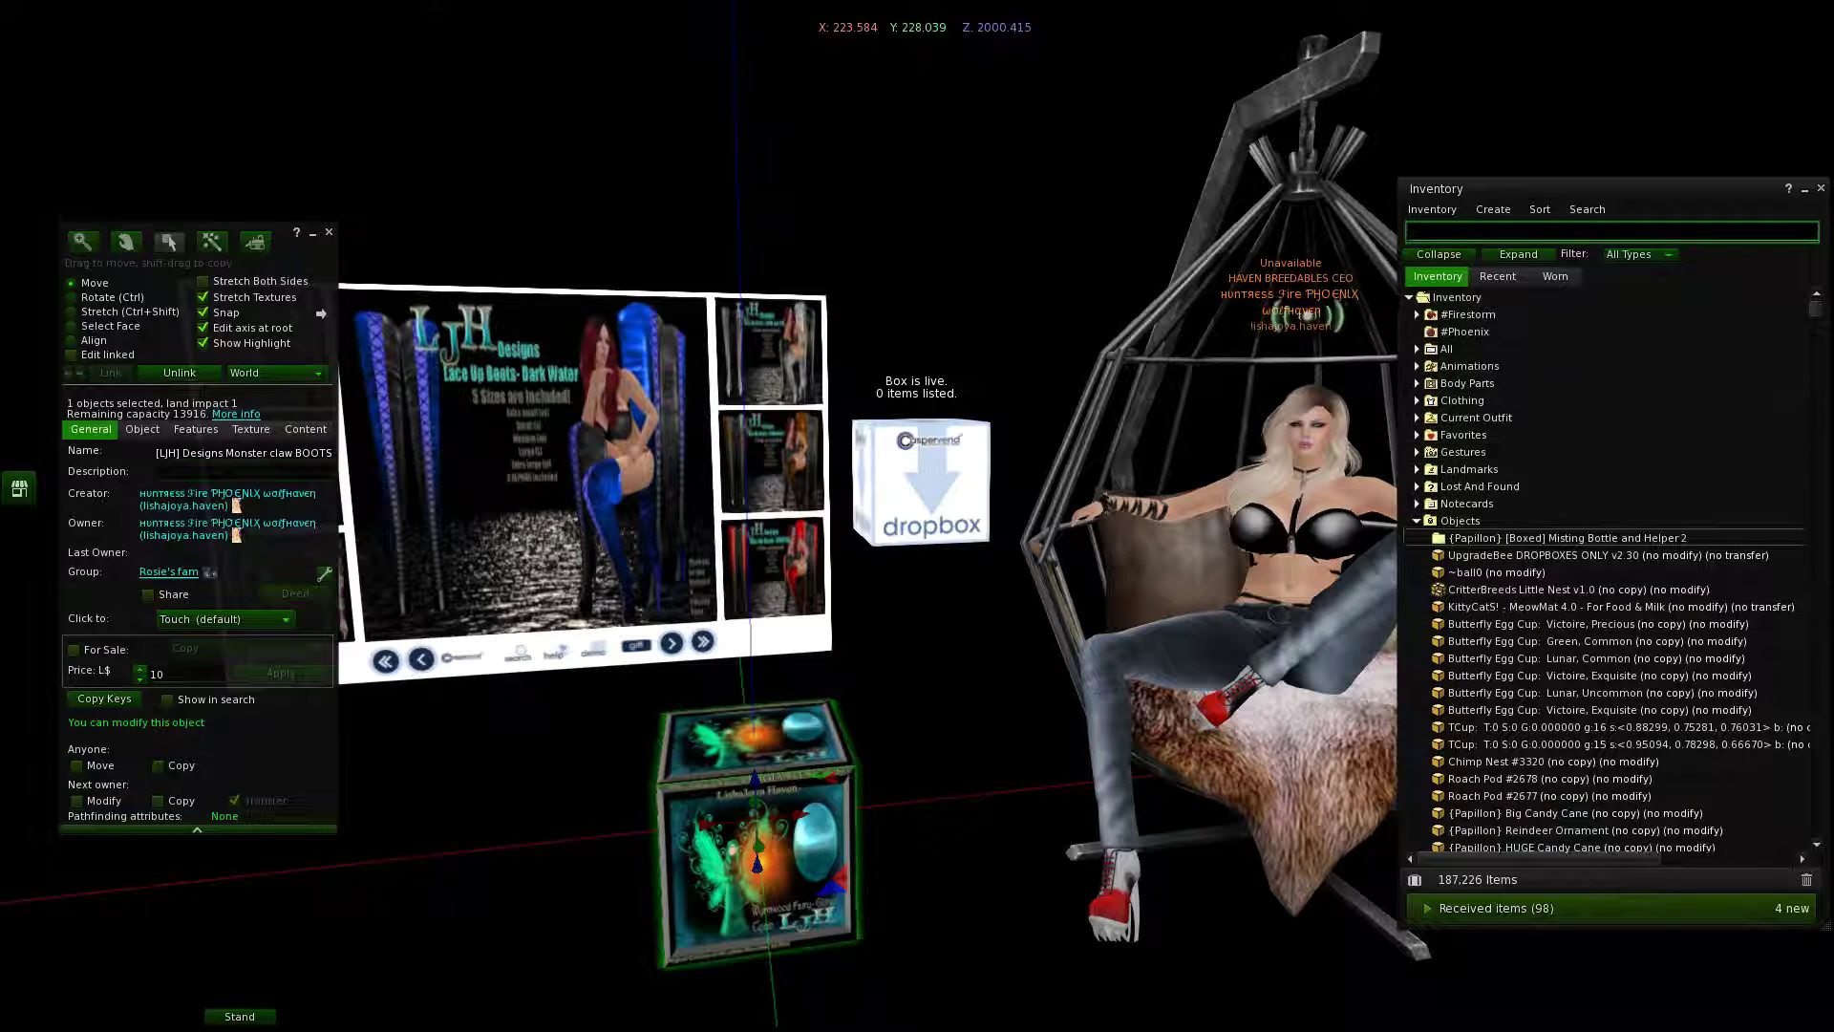
left_click(1416, 521)
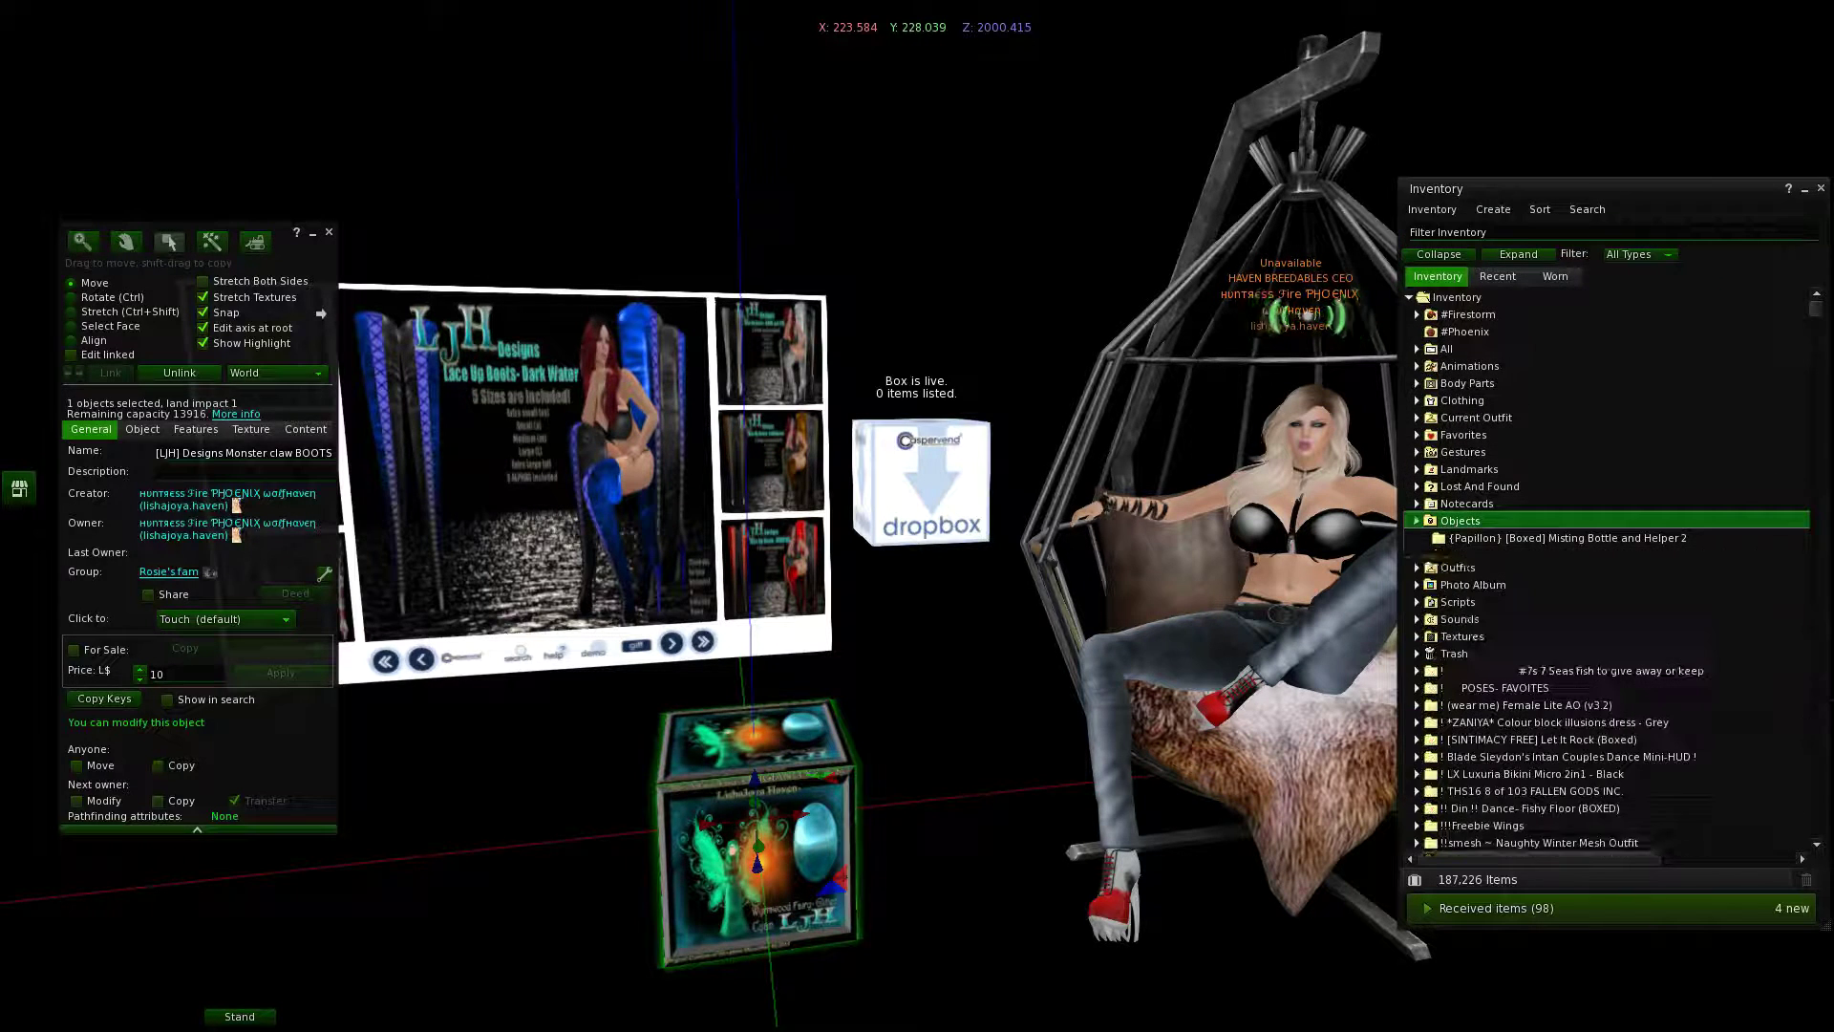
left_click(1416, 555)
scroll(1605, 570, "down", 2)
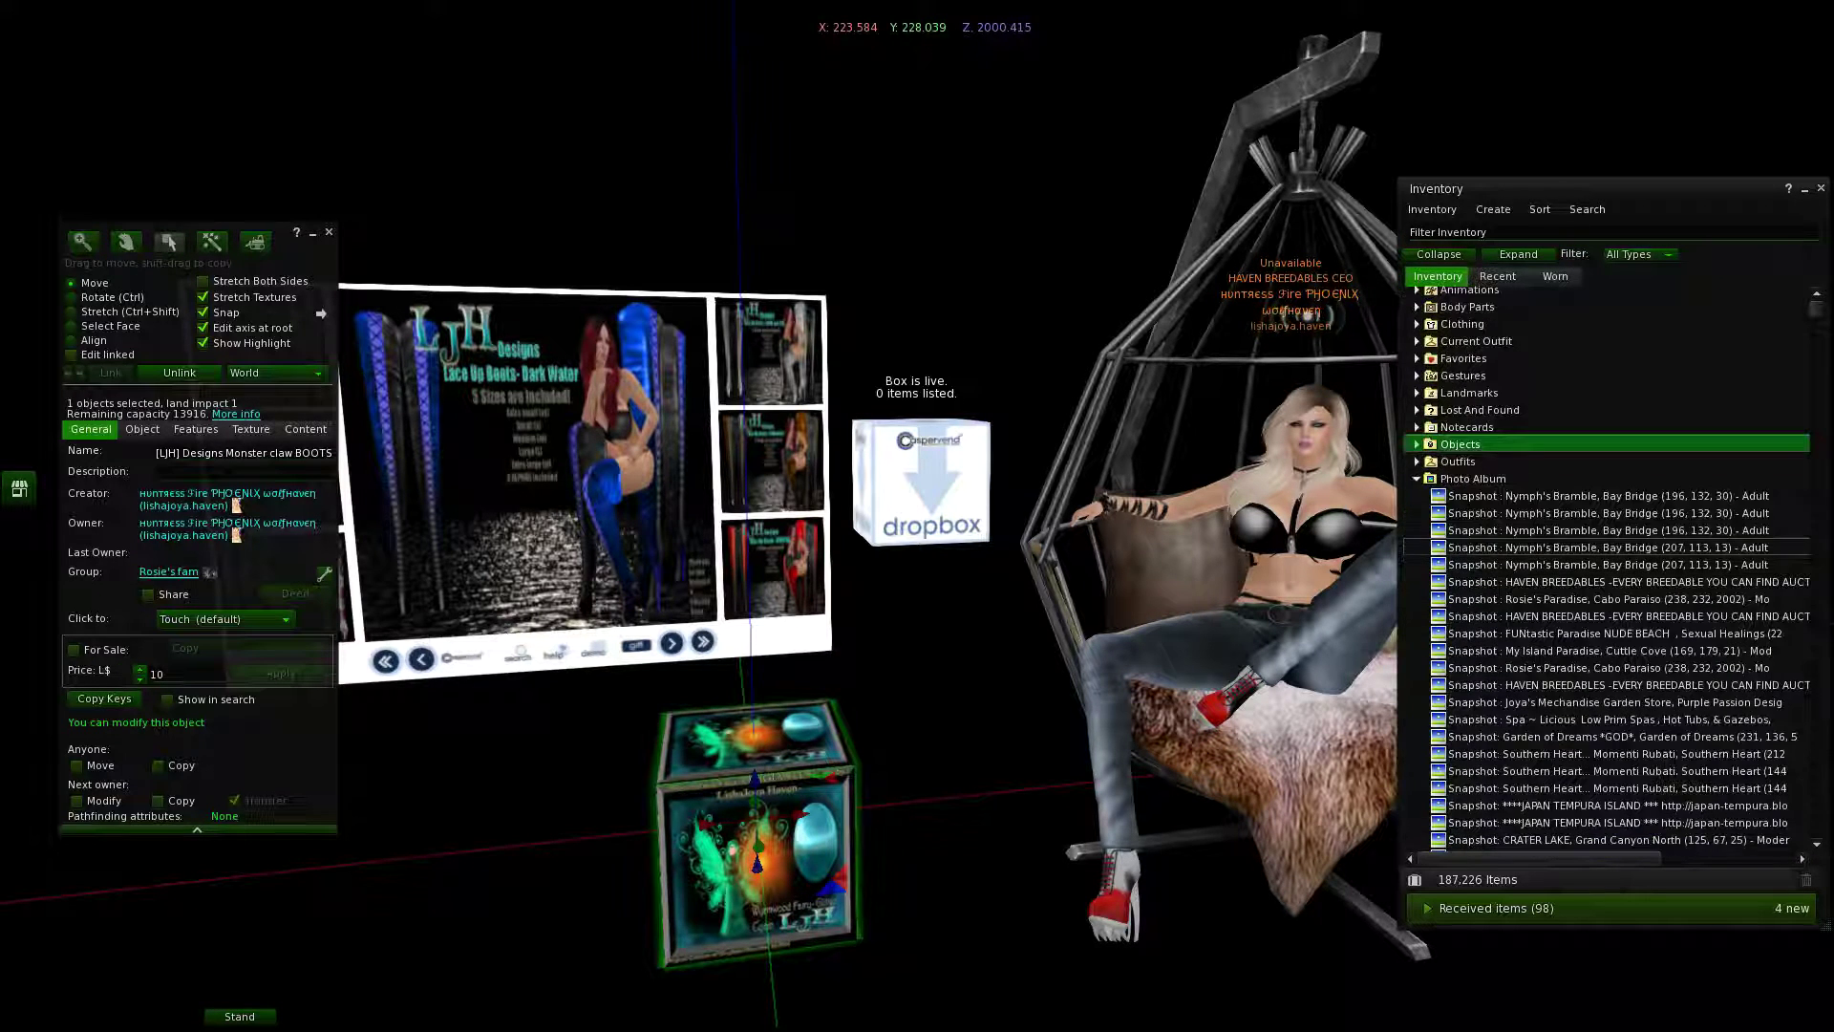
left_click(1607, 496)
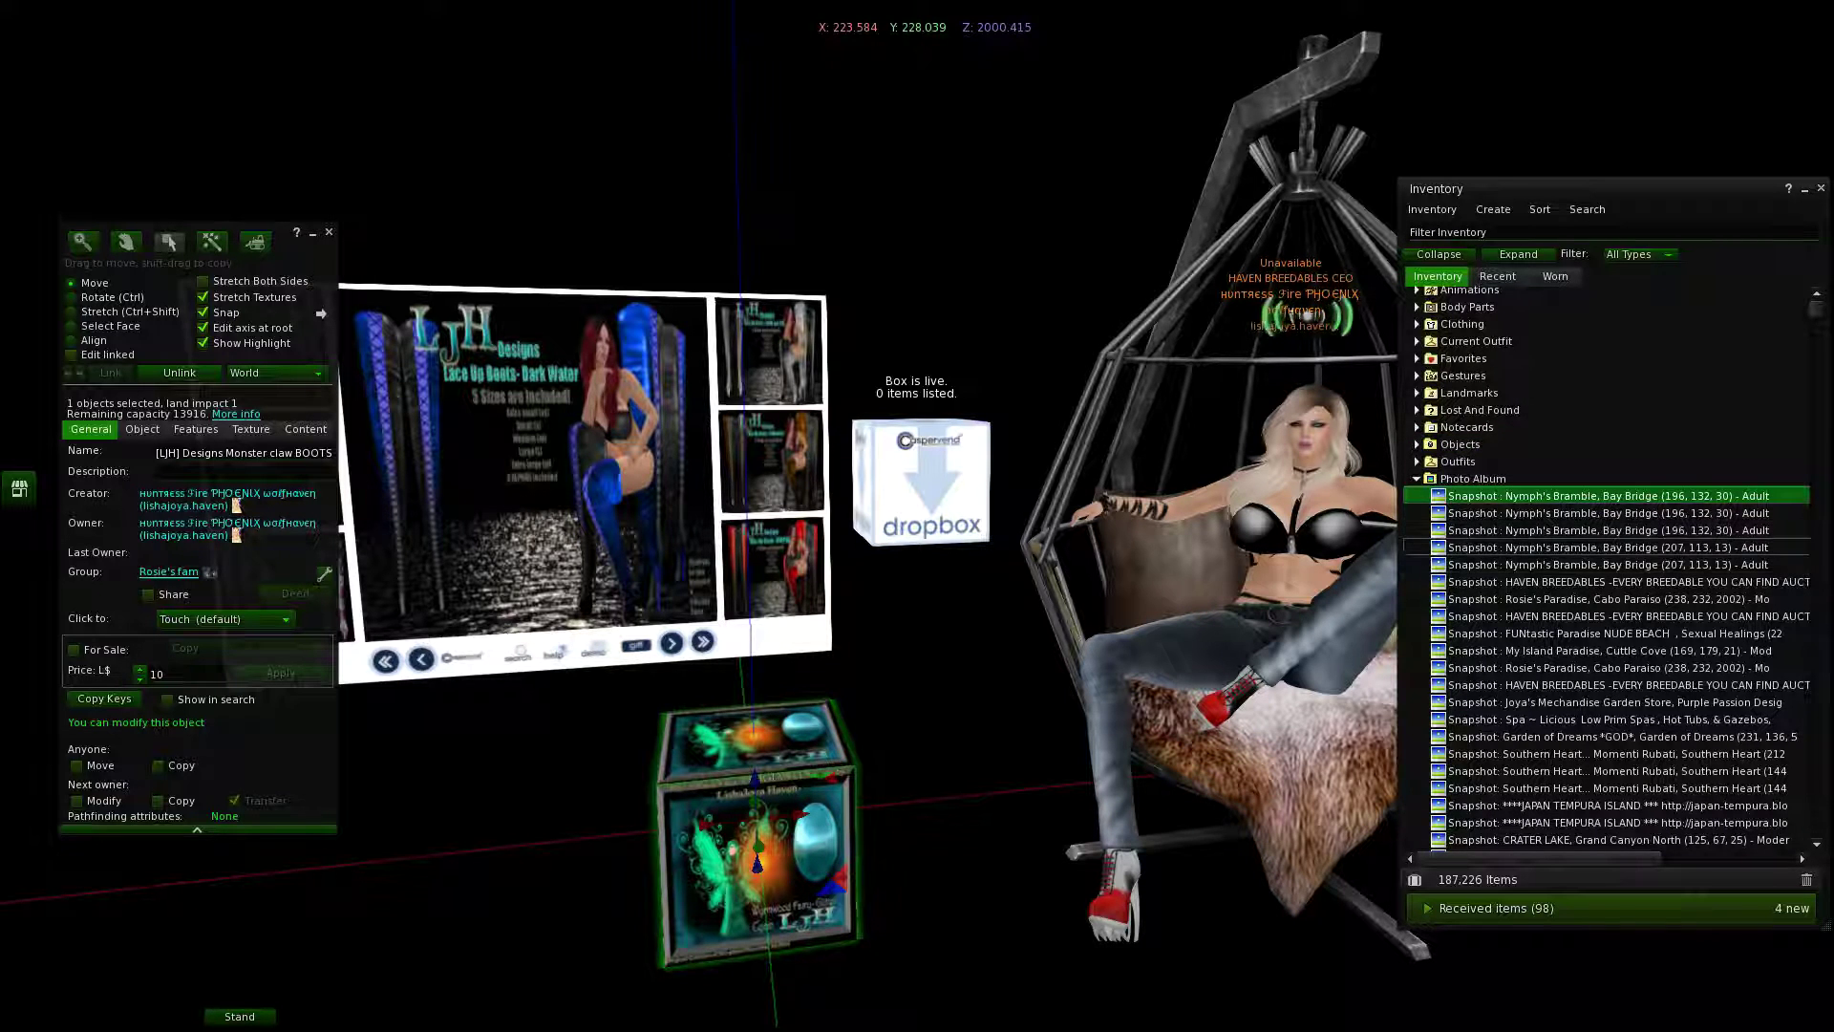
left_click(1605, 547)
double_click(1605, 547)
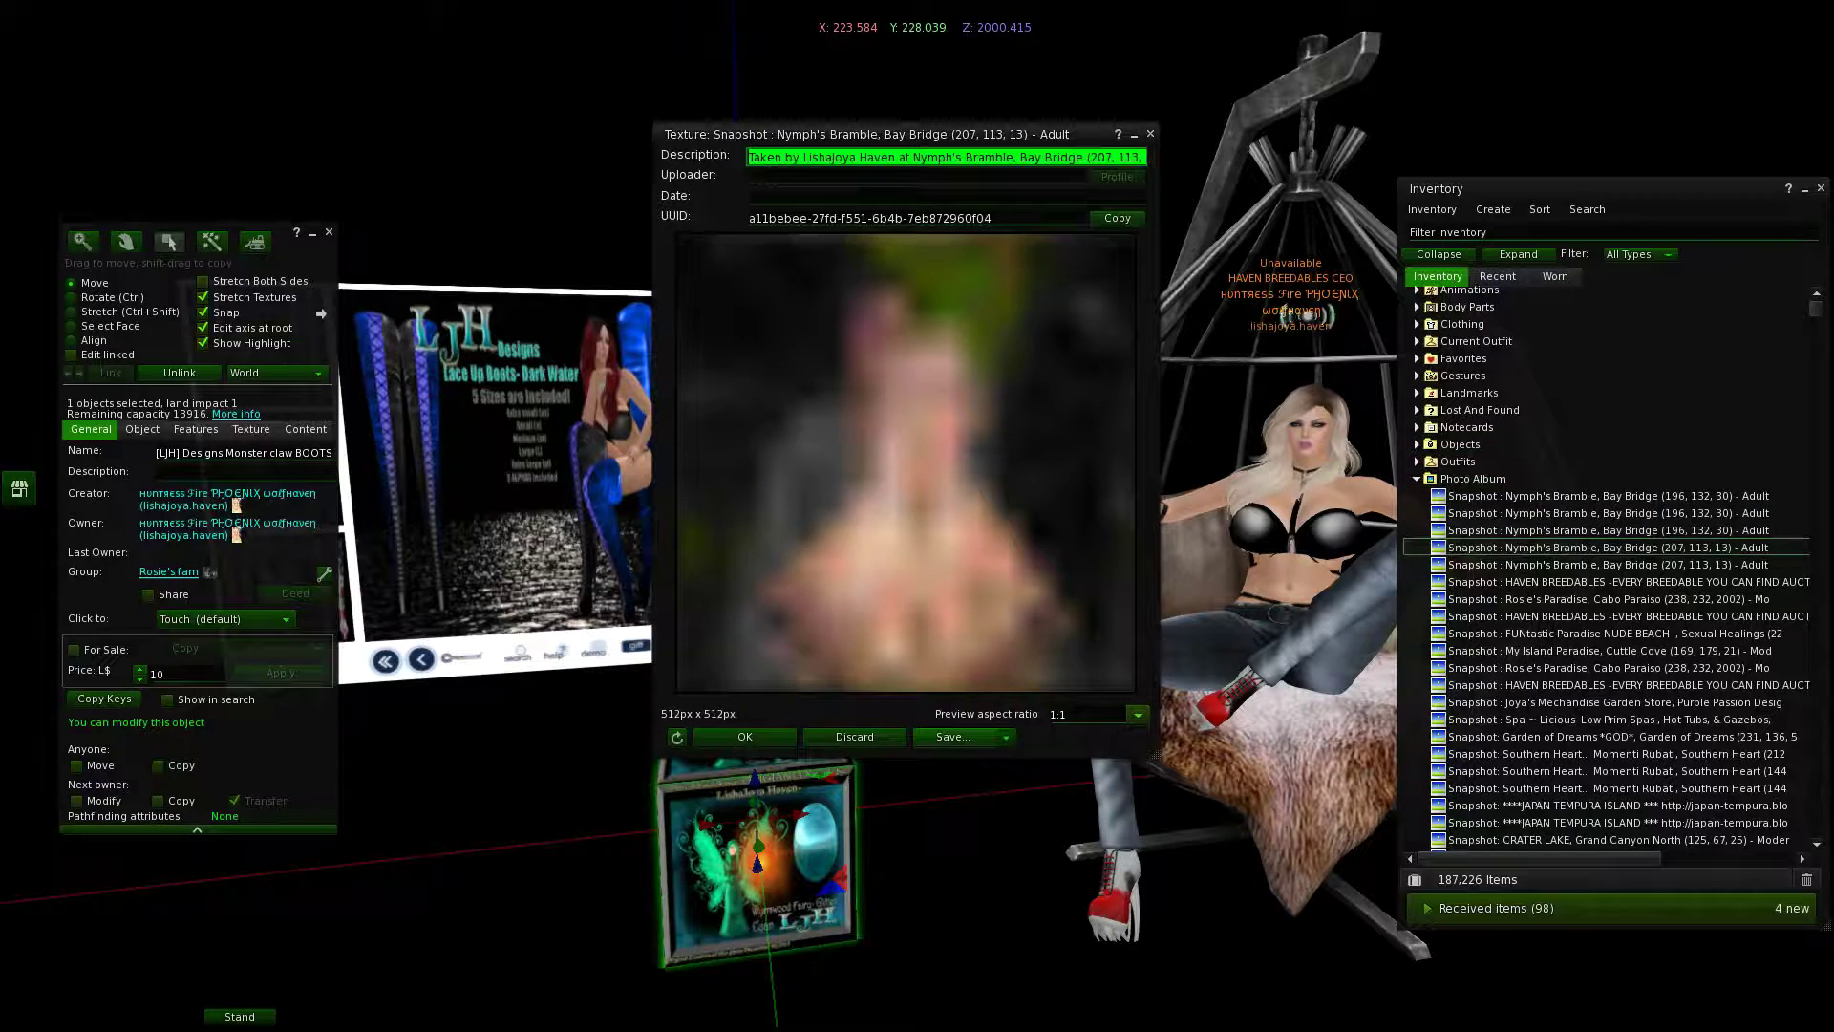
Step: Paste a copy of the Nymph's Bramble, Bay Bridge (207, 113, 13) snapshot into the Photo Album and close its preview
right_click(1540, 548)
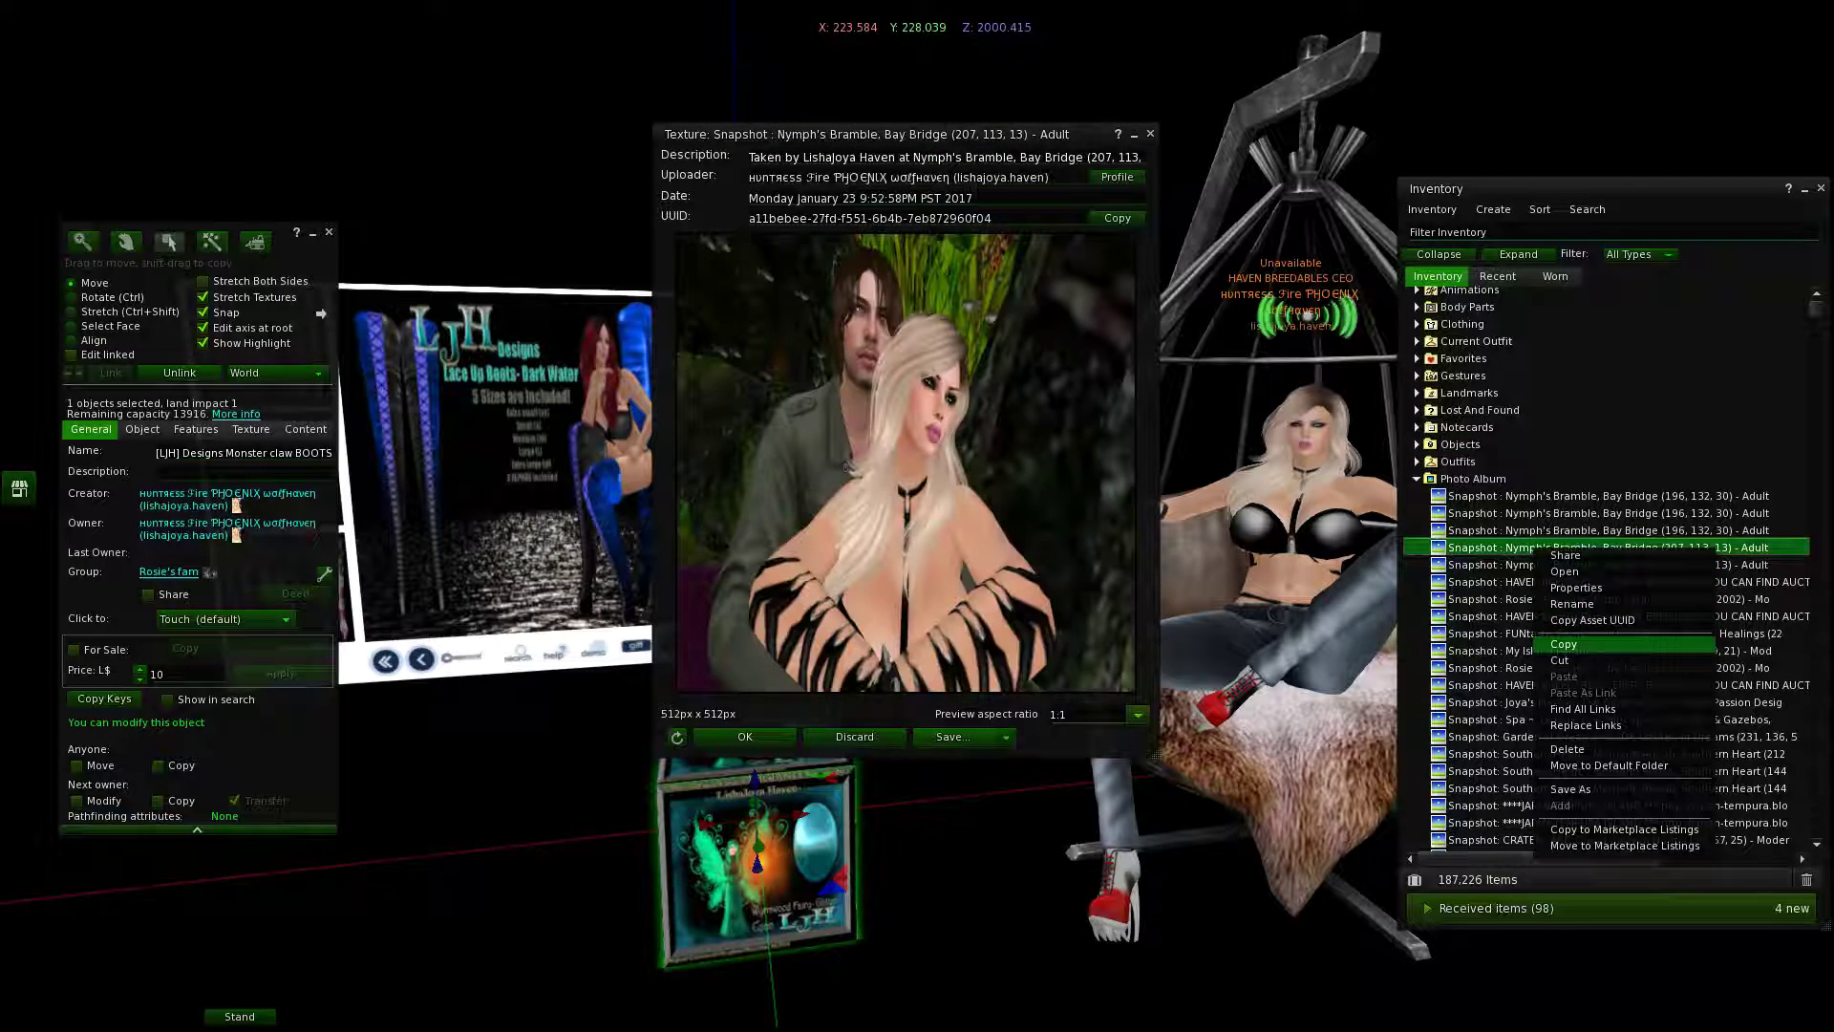
left_click(1566, 644)
right_click(1509, 479)
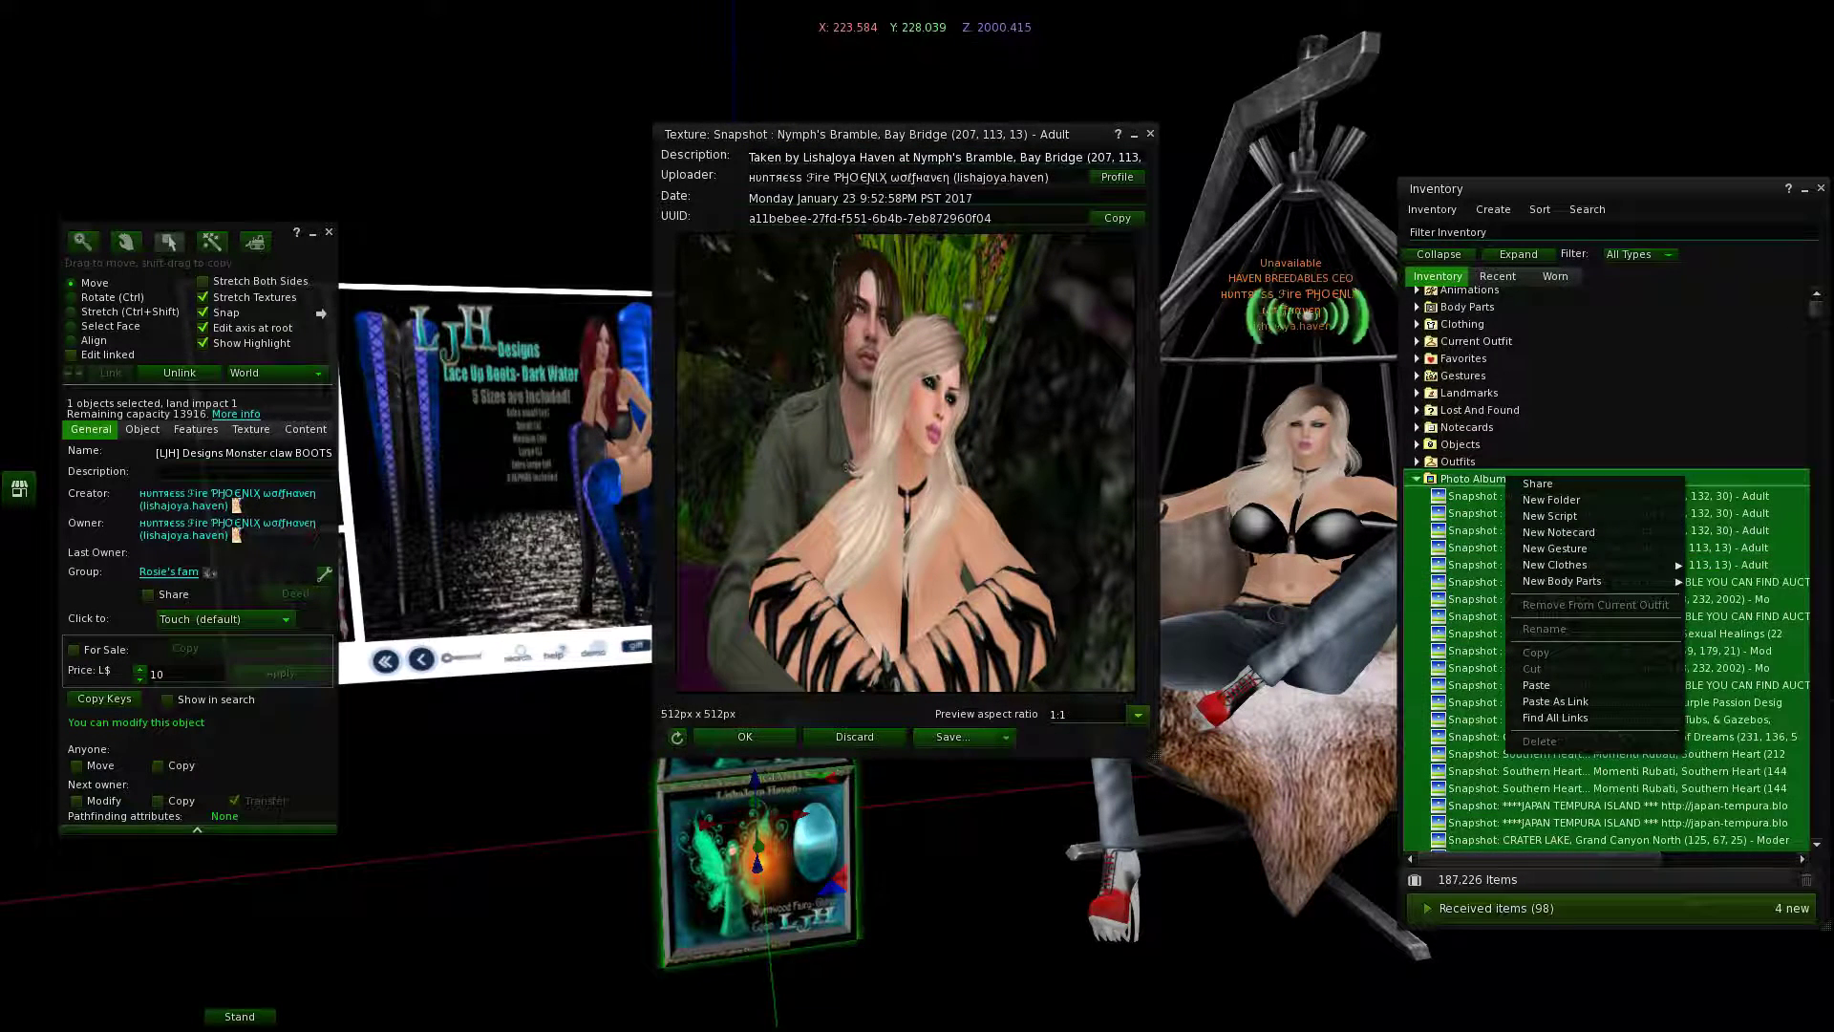
left_click(1537, 685)
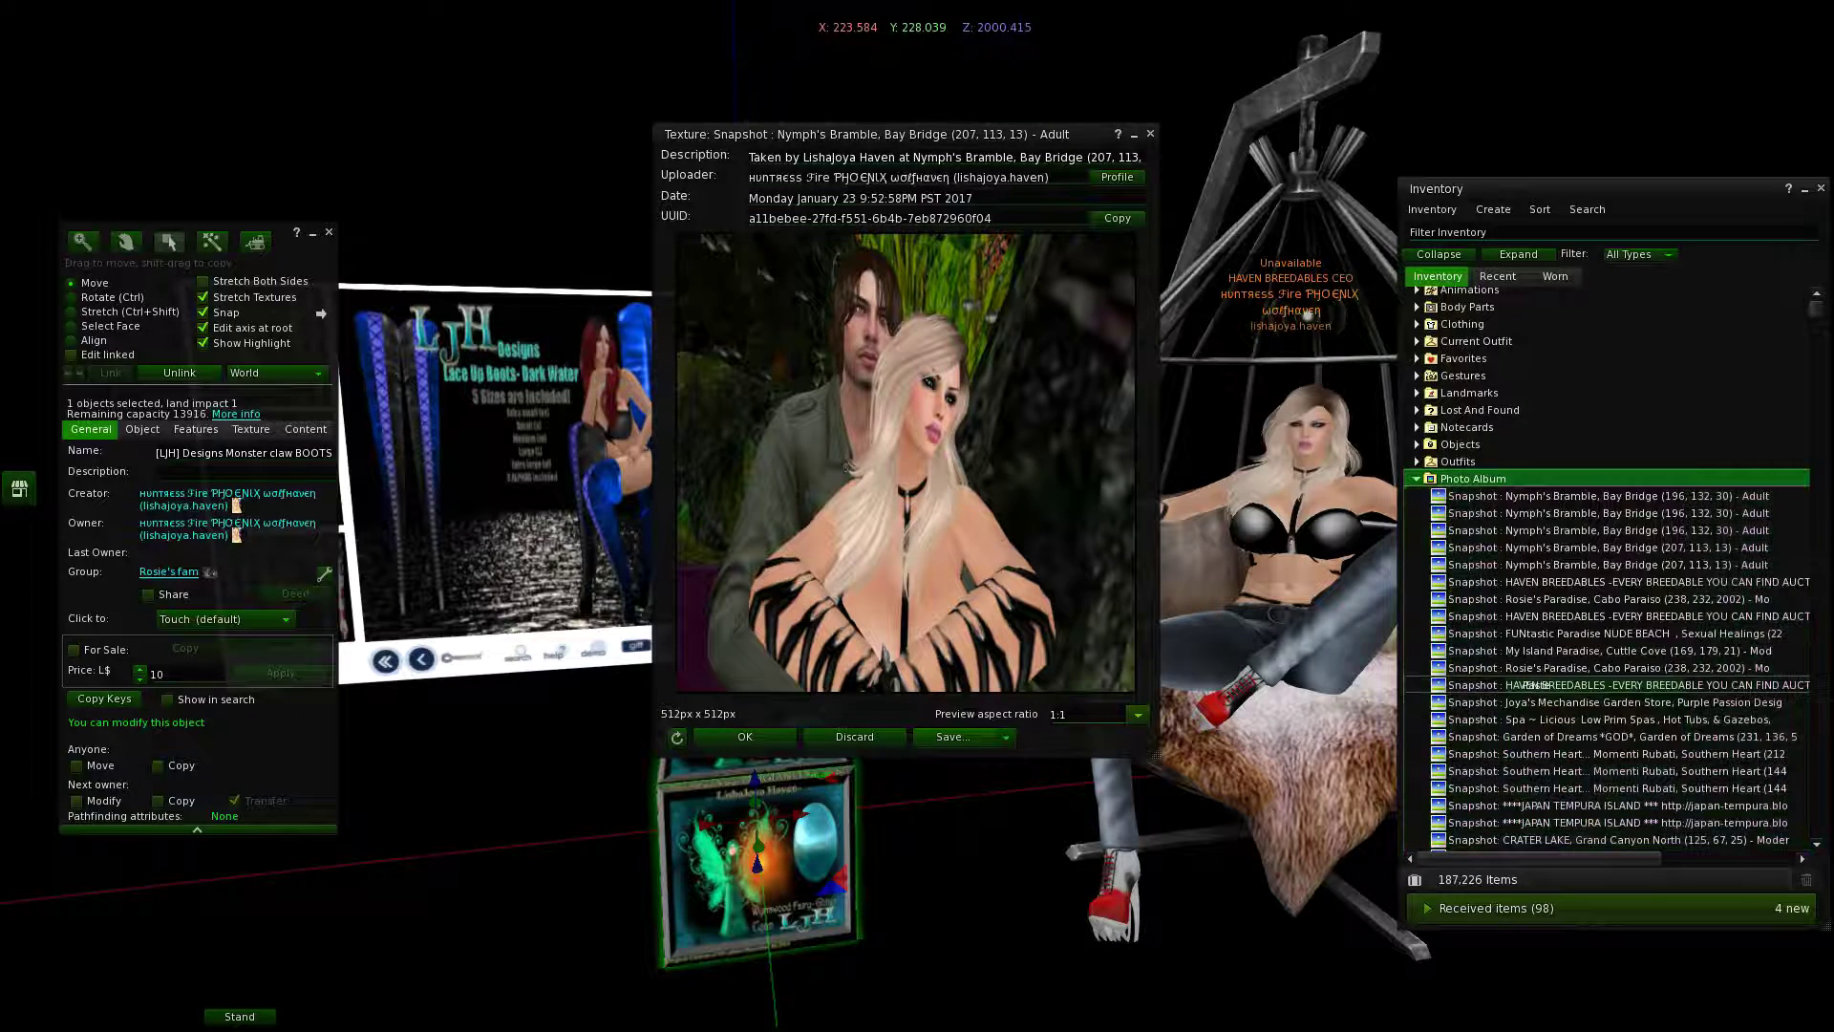
key("ctrl+w")
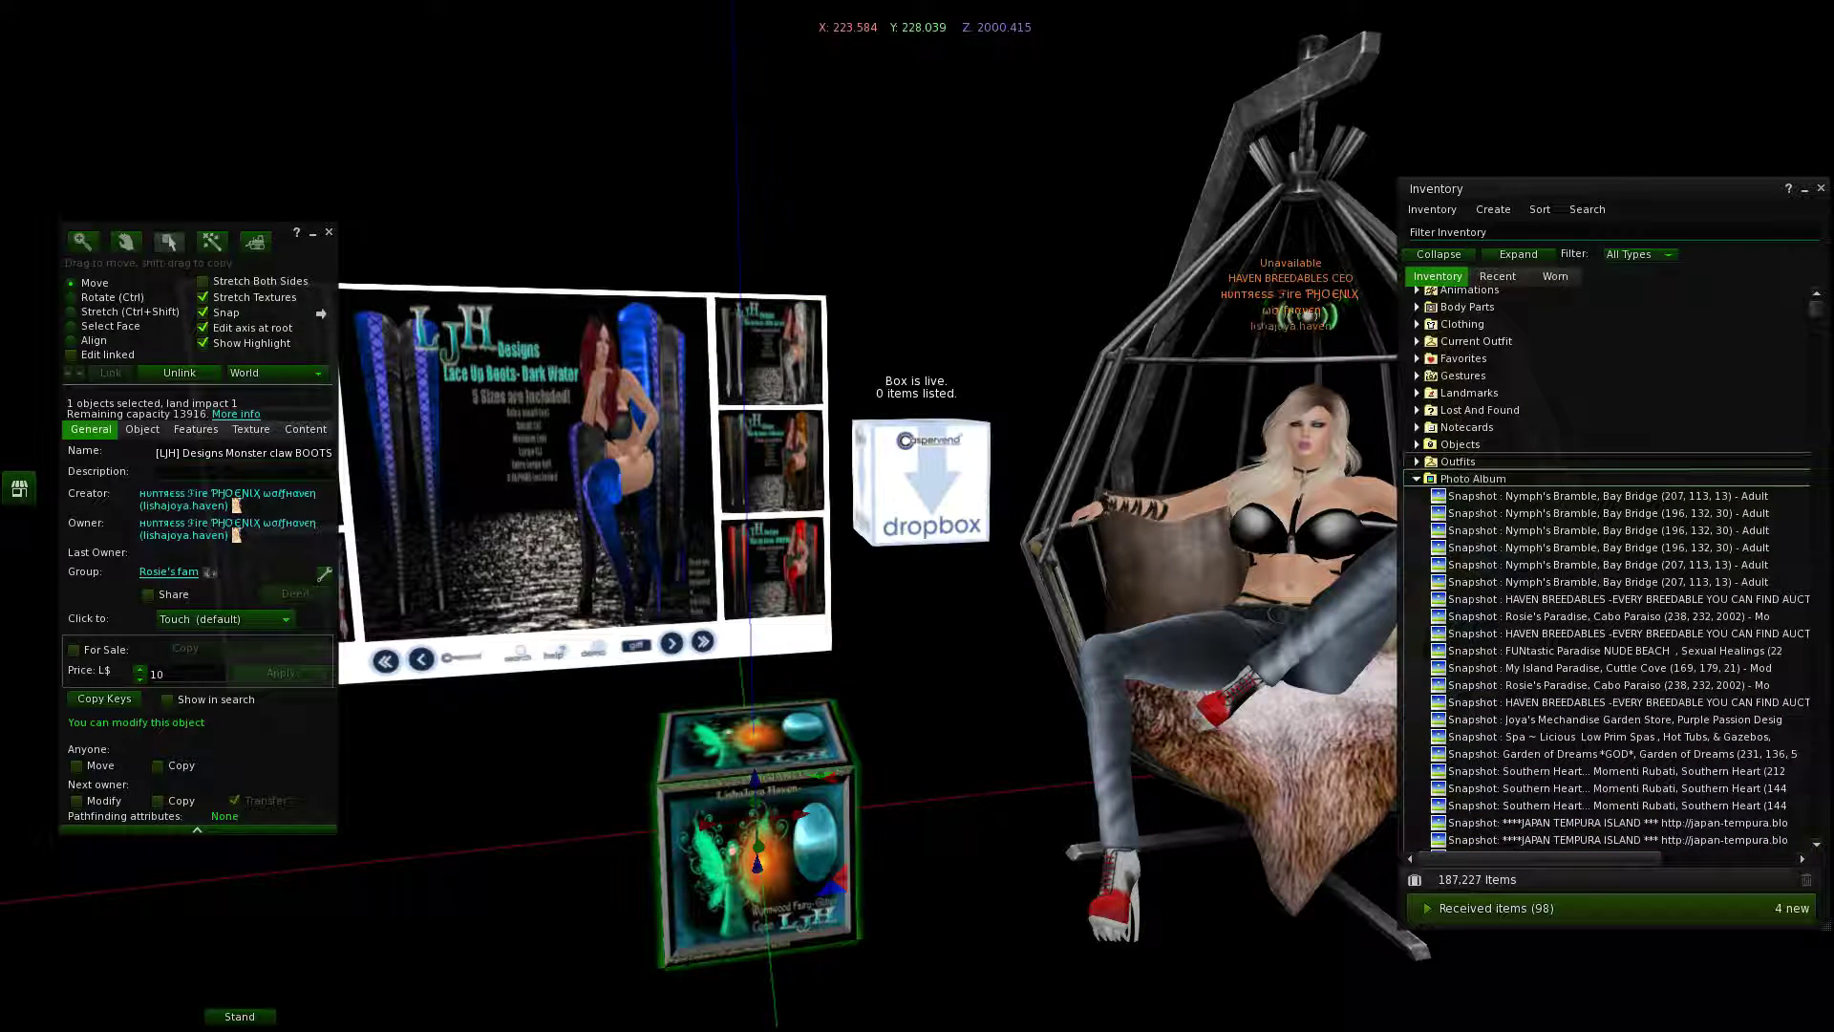
key("Return")
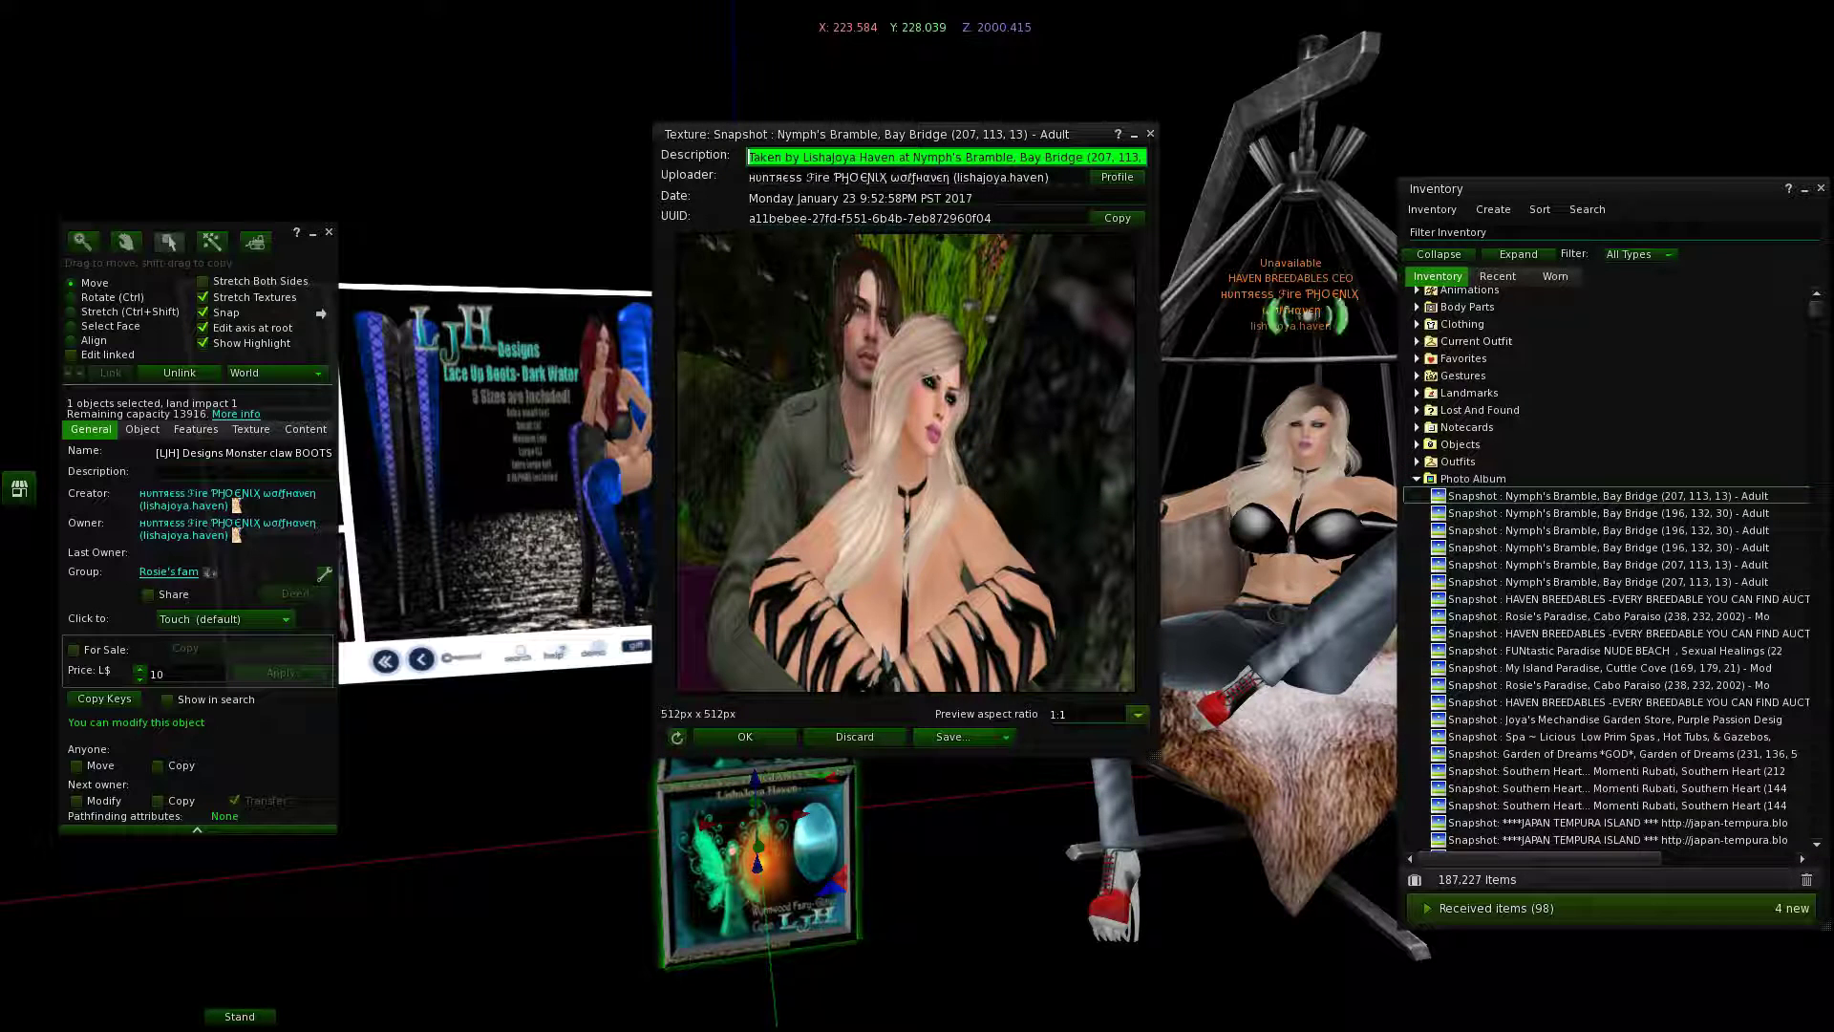
key("ctrl+w")
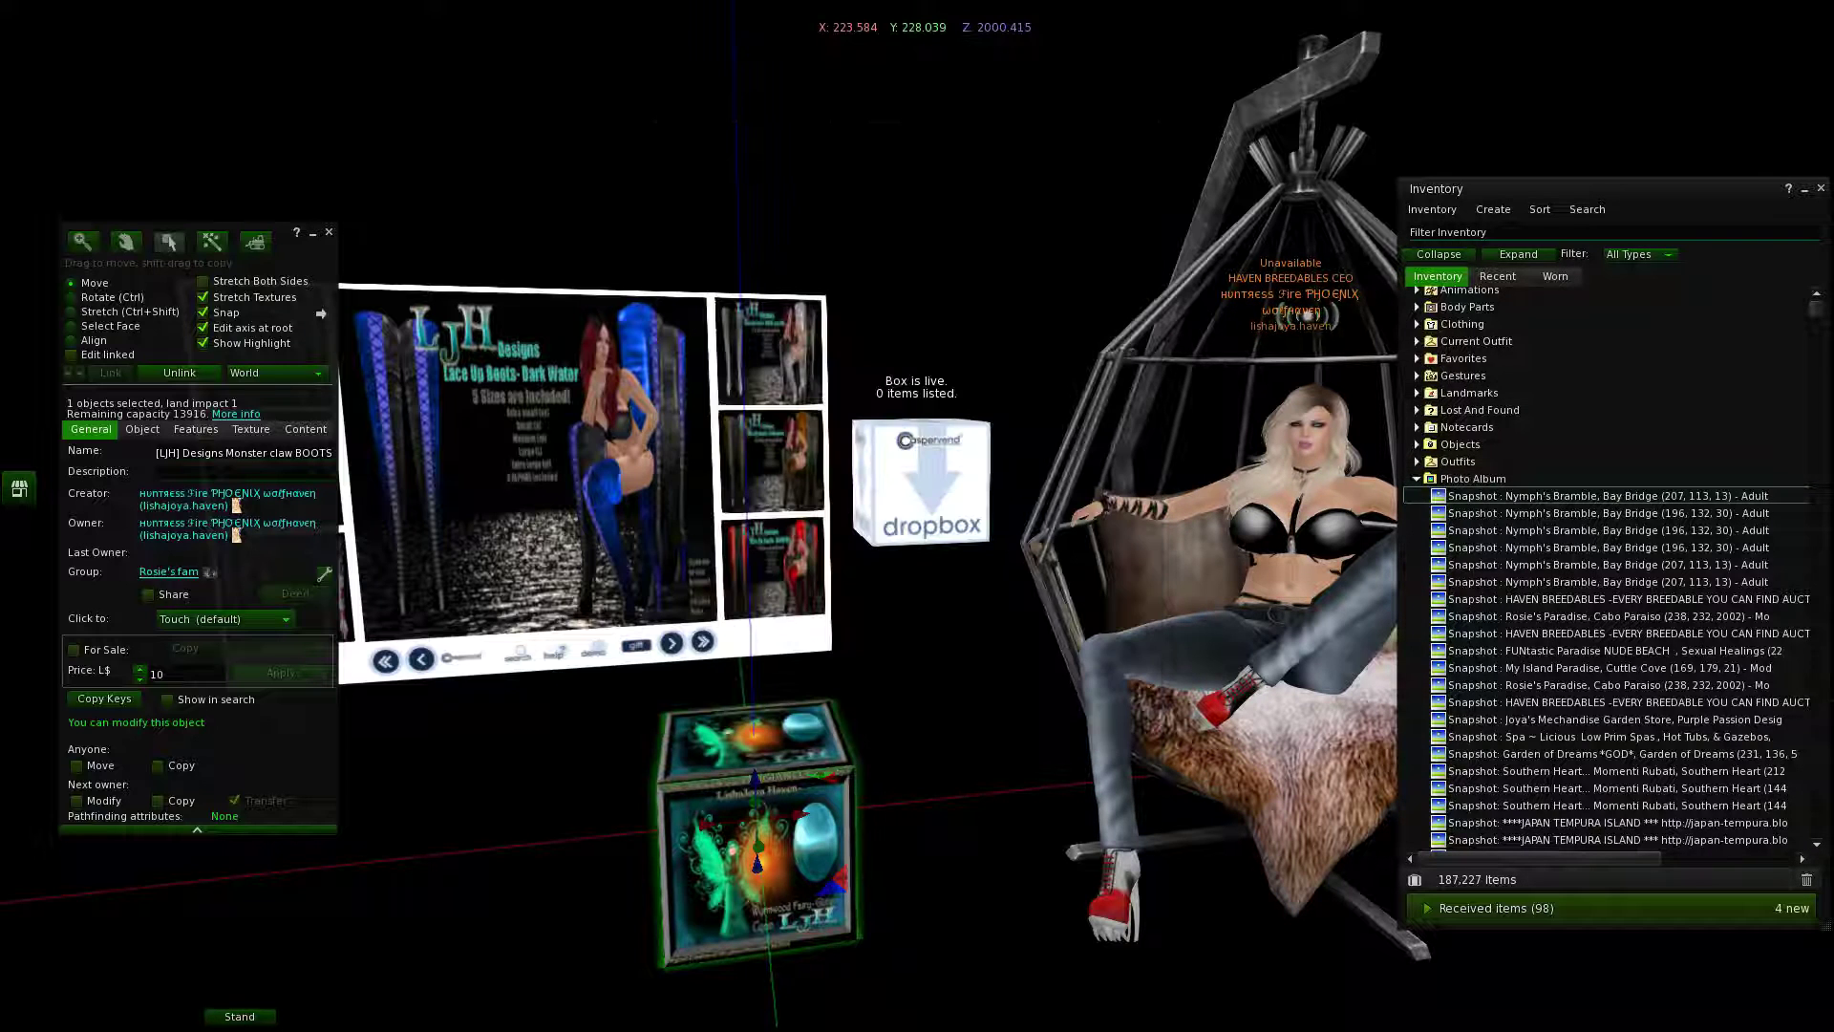
Step: Rename the pasted snapshot copy "MONSTER CLAW BOOTS PIC"
right_click(1513, 495)
left_click(1538, 546)
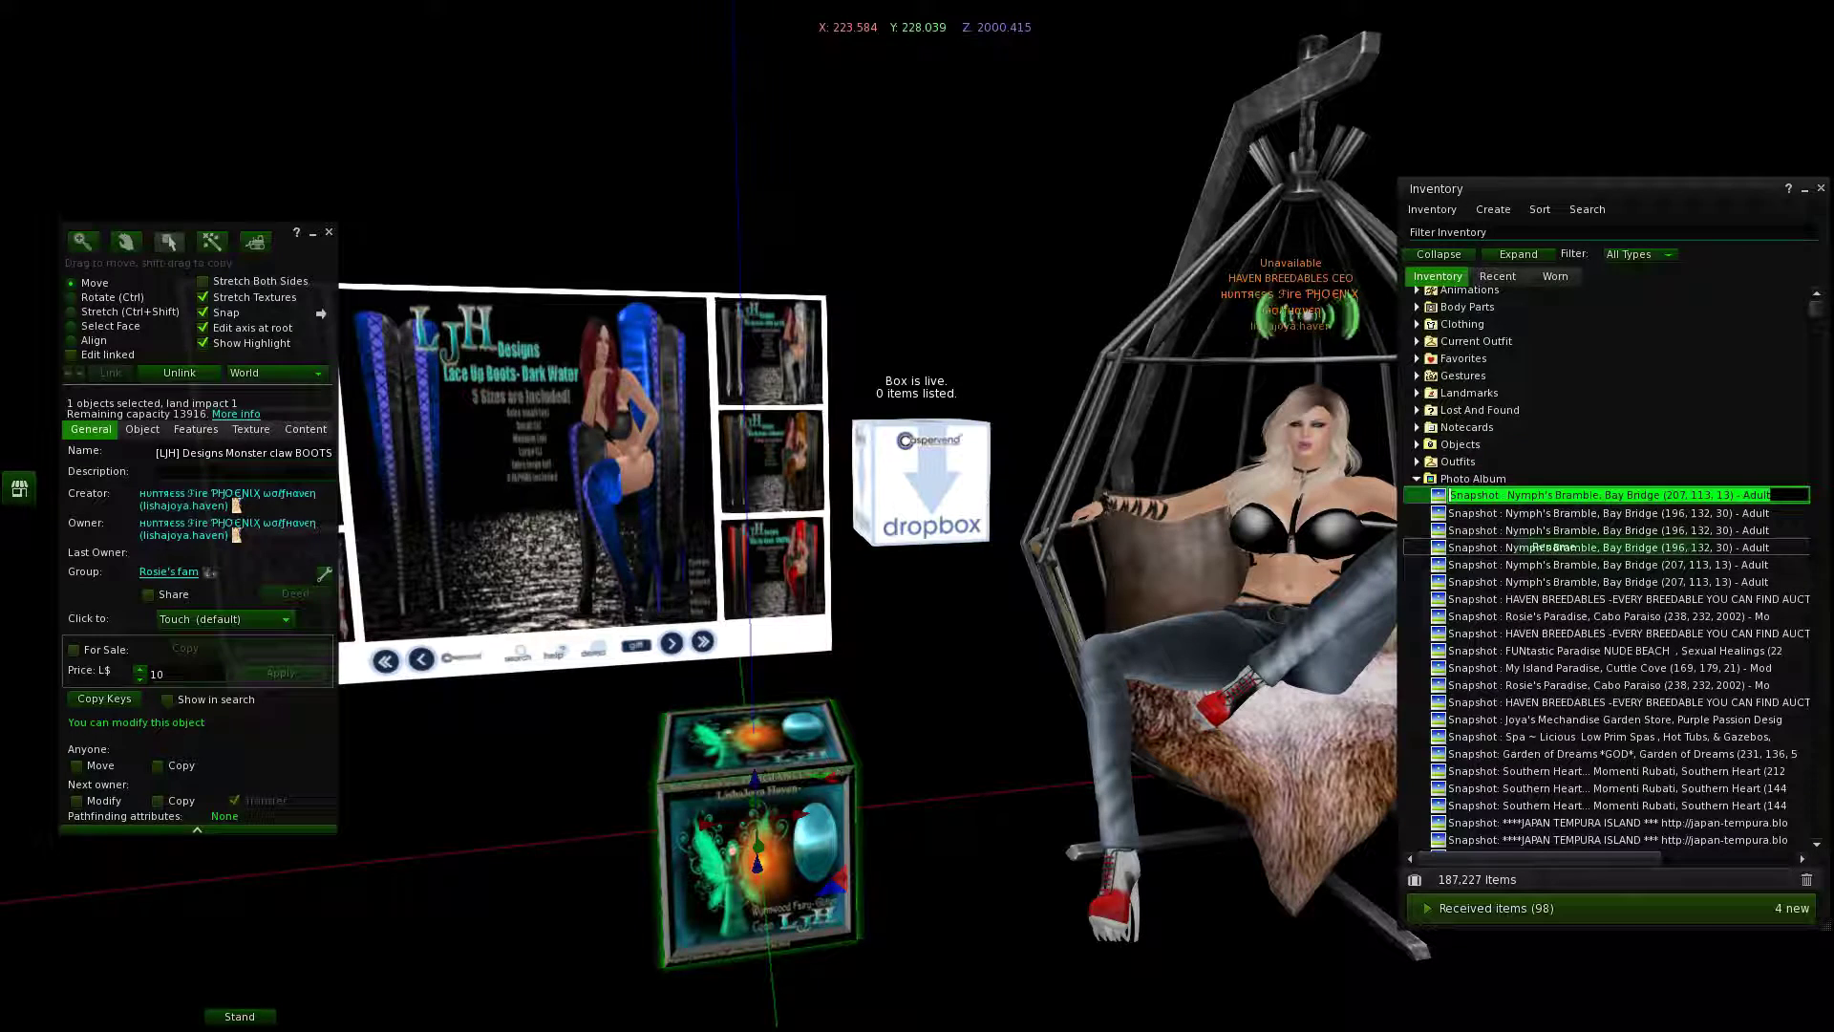
type("MONSTE")
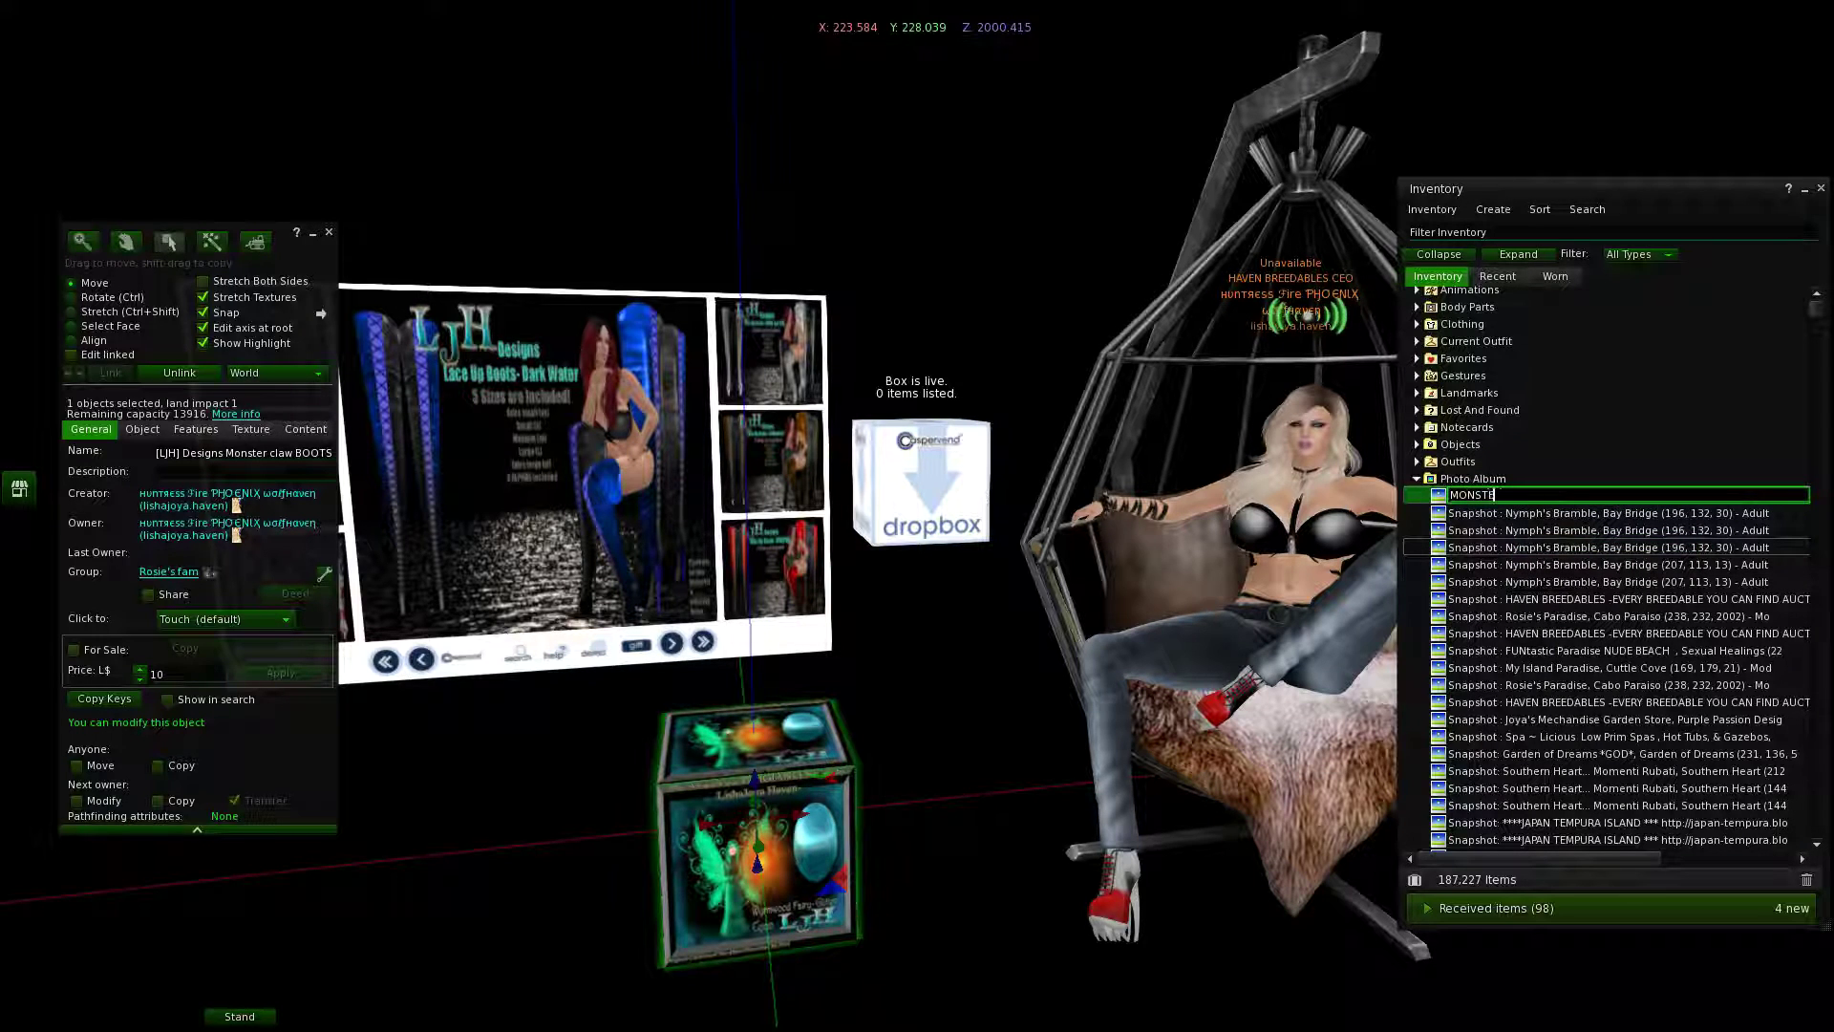
type("R CLAW BOOTS PIC")
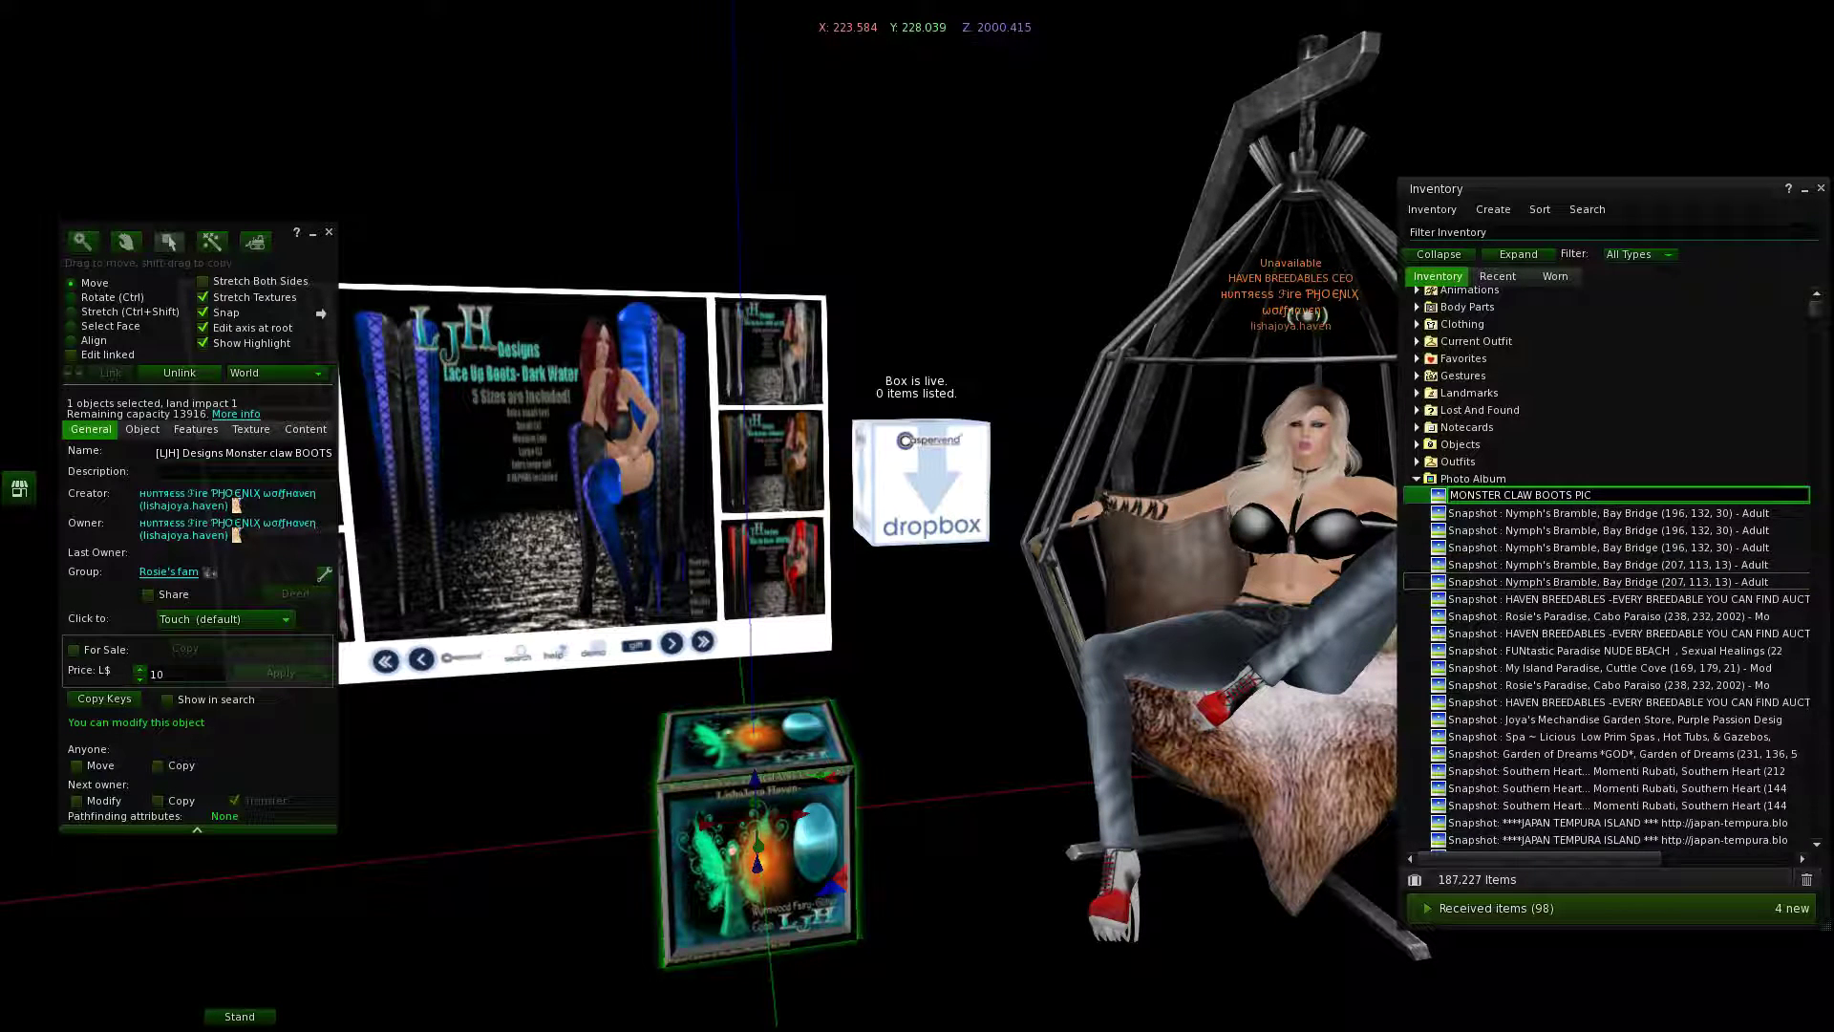
left_click(1607, 582)
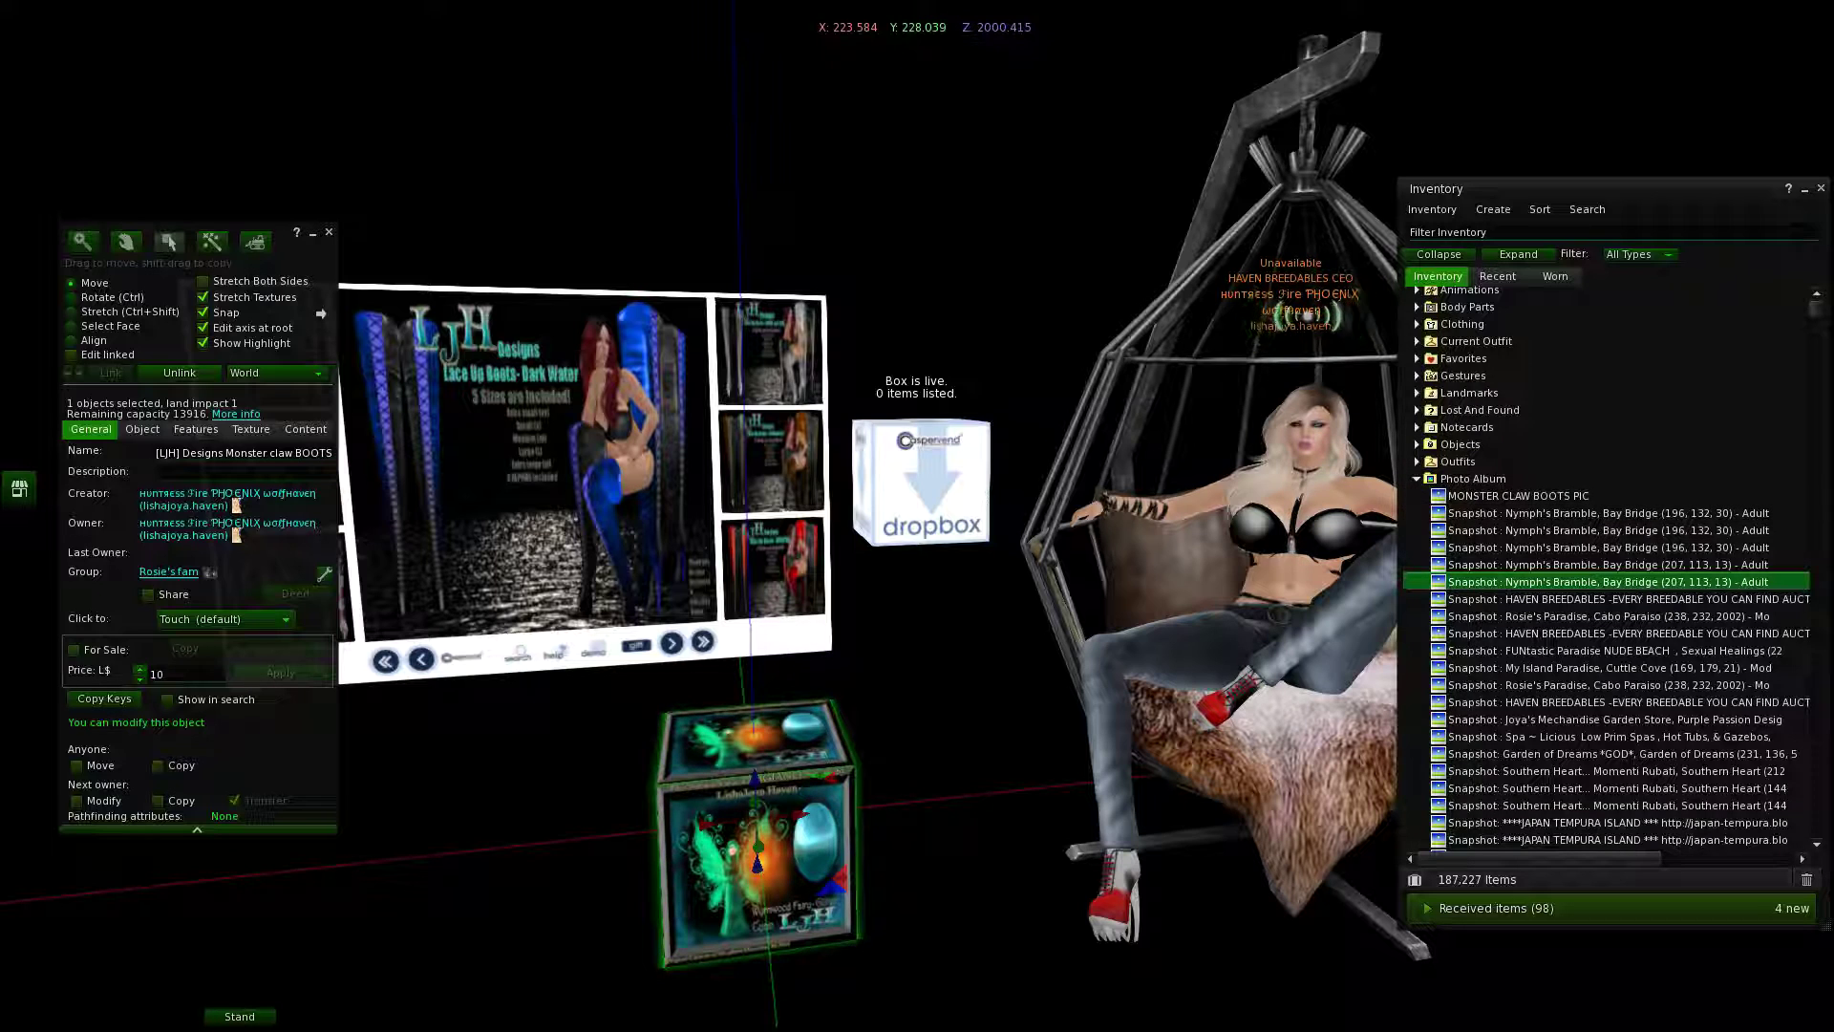
Step: Check the item properties and next-owner permissions of MONSTER CLAW BOOTS PIC
right_click(1519, 496)
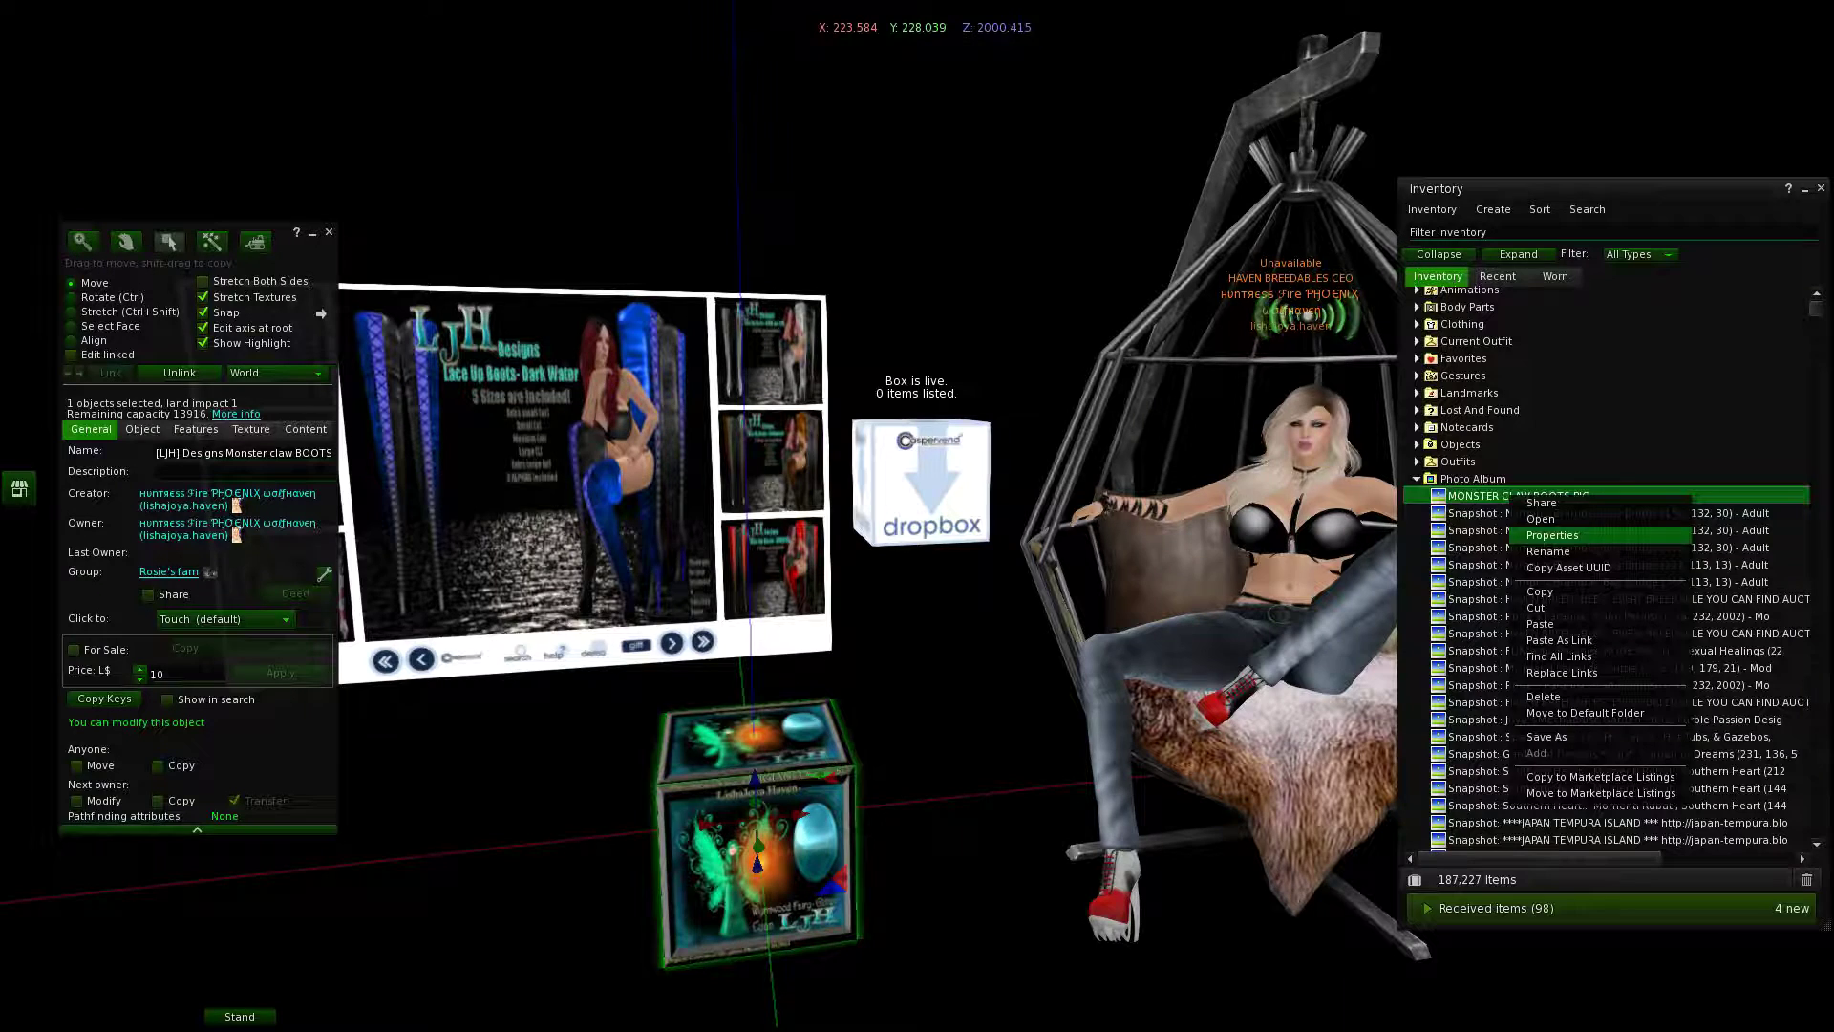
left_click(1553, 535)
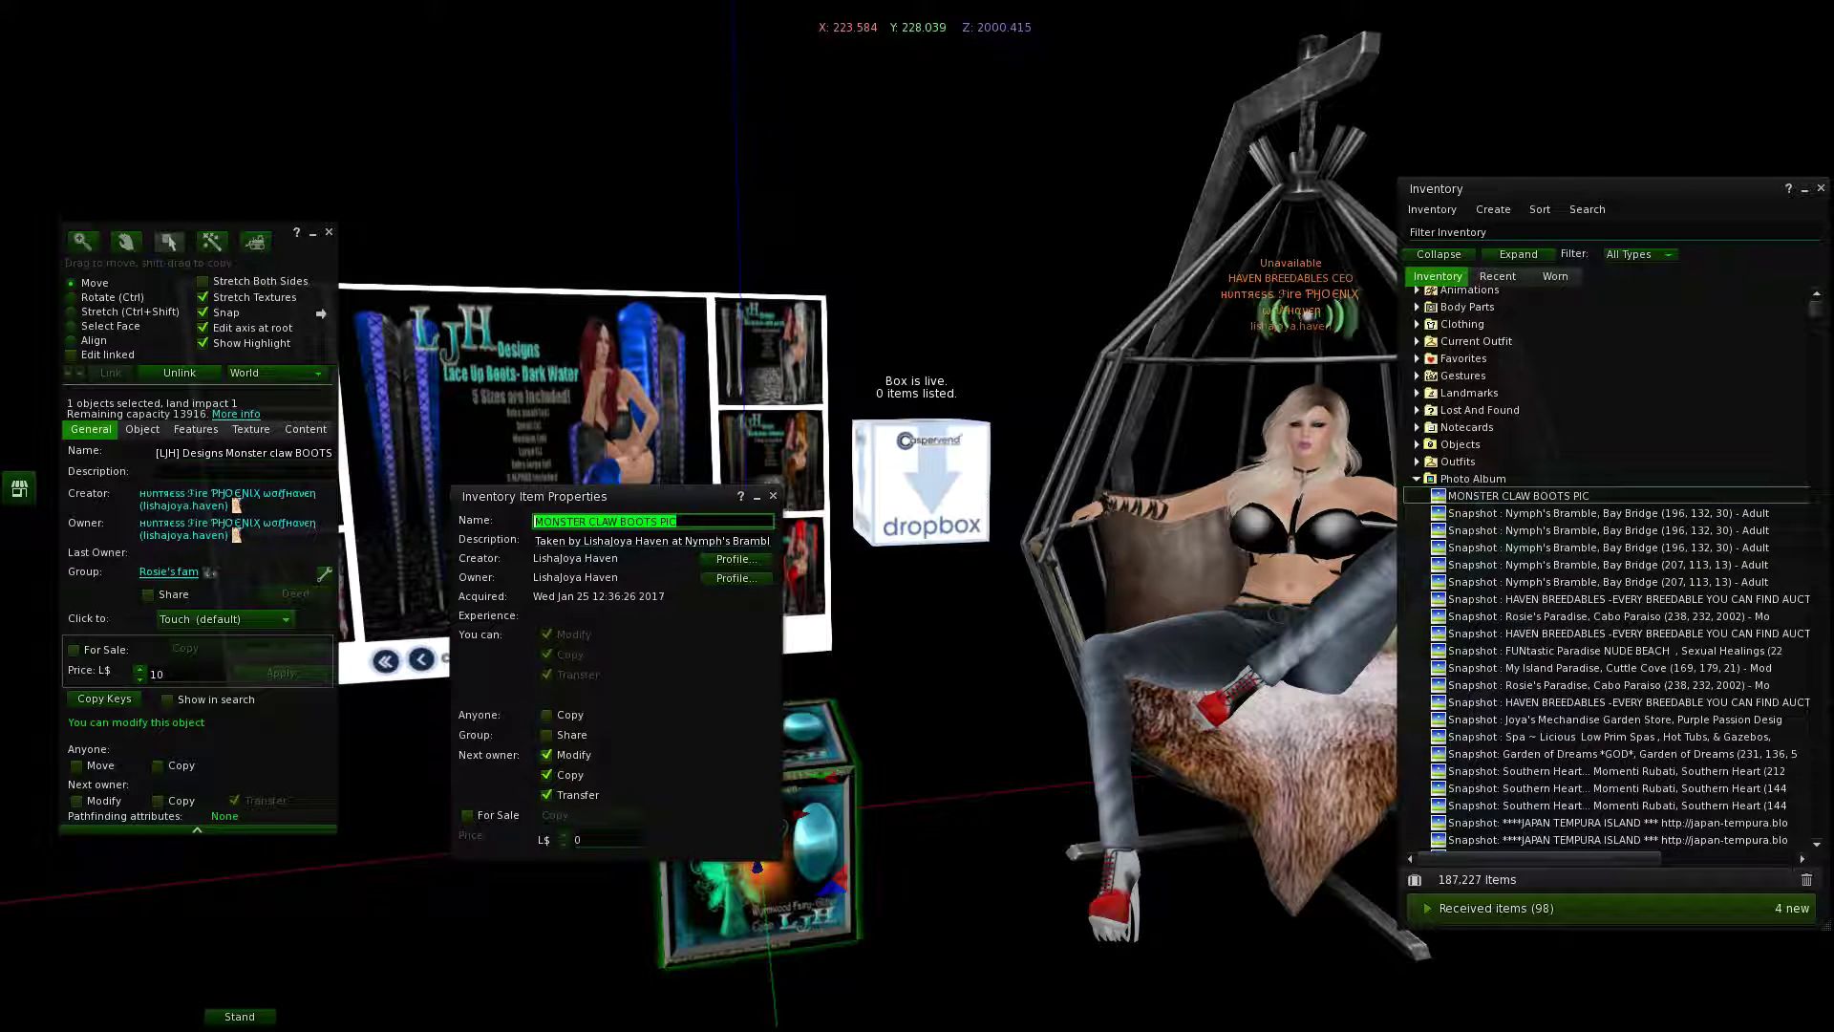
key("ctrl+w")
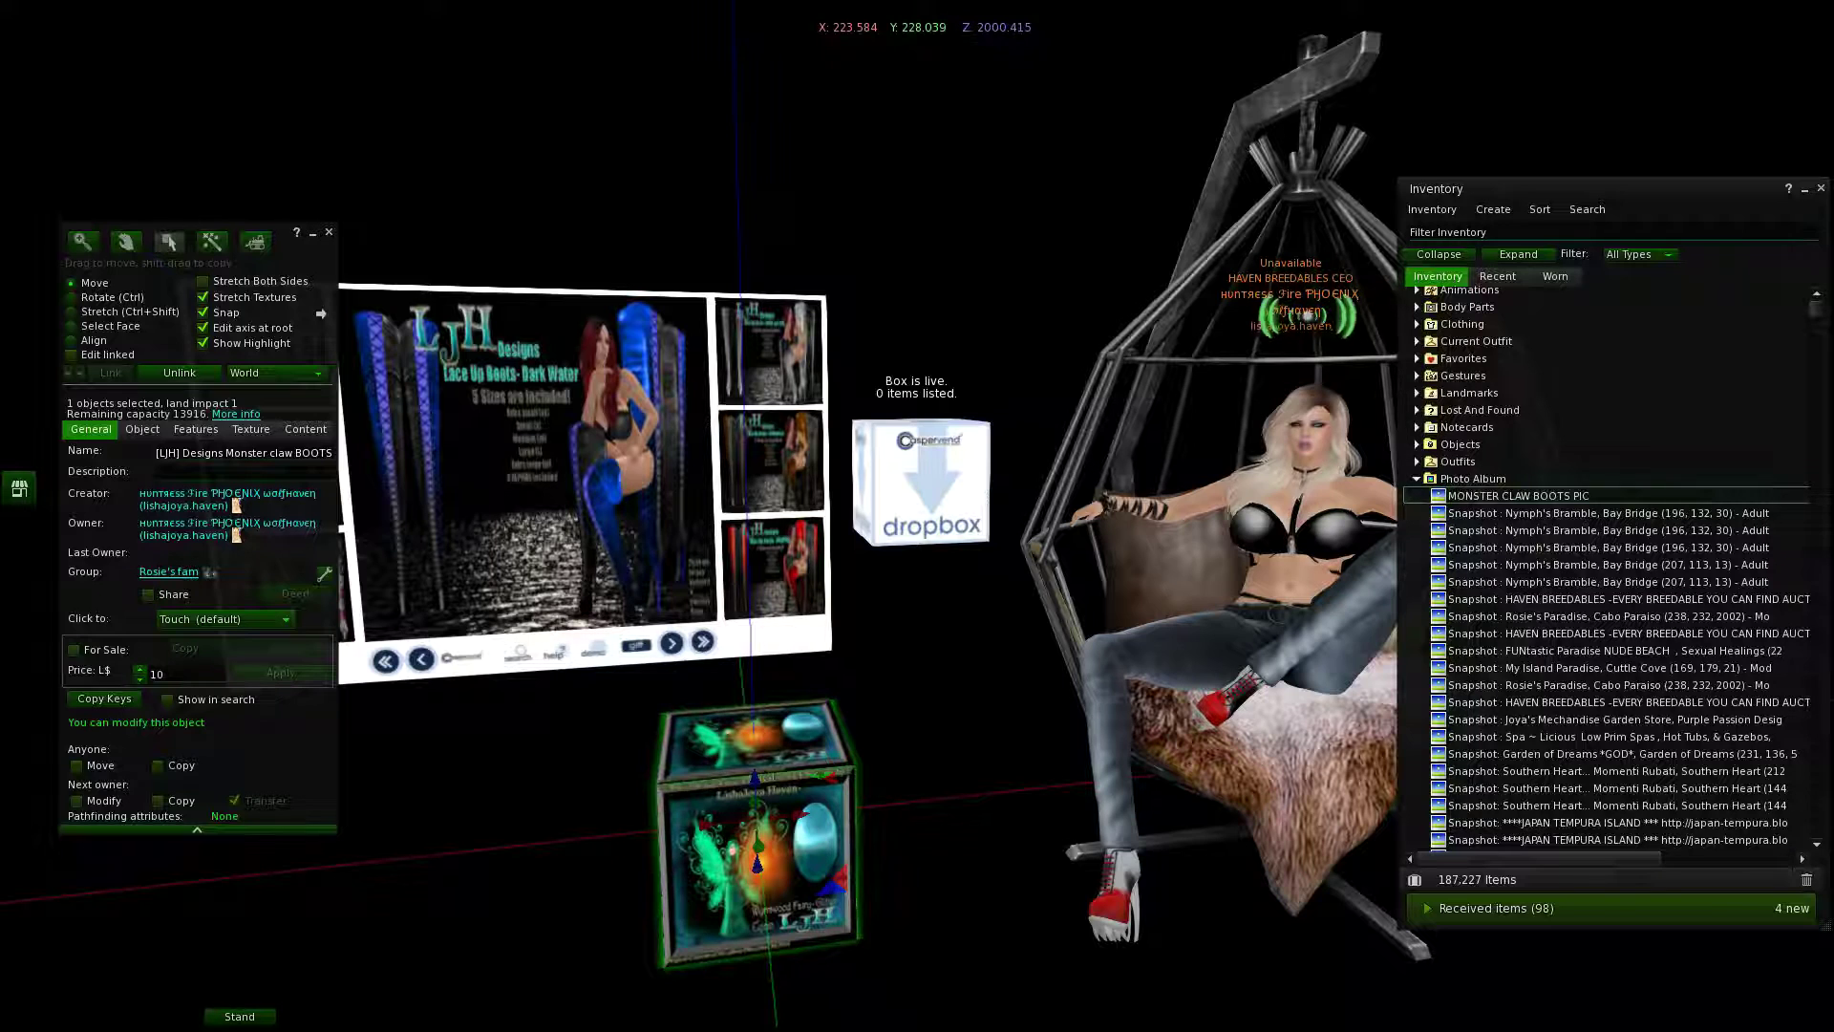
Step: Apply copy-only next-owner permissions to all contents of the Monster claw BOOTS box and return to its general settings
left_click(305, 429)
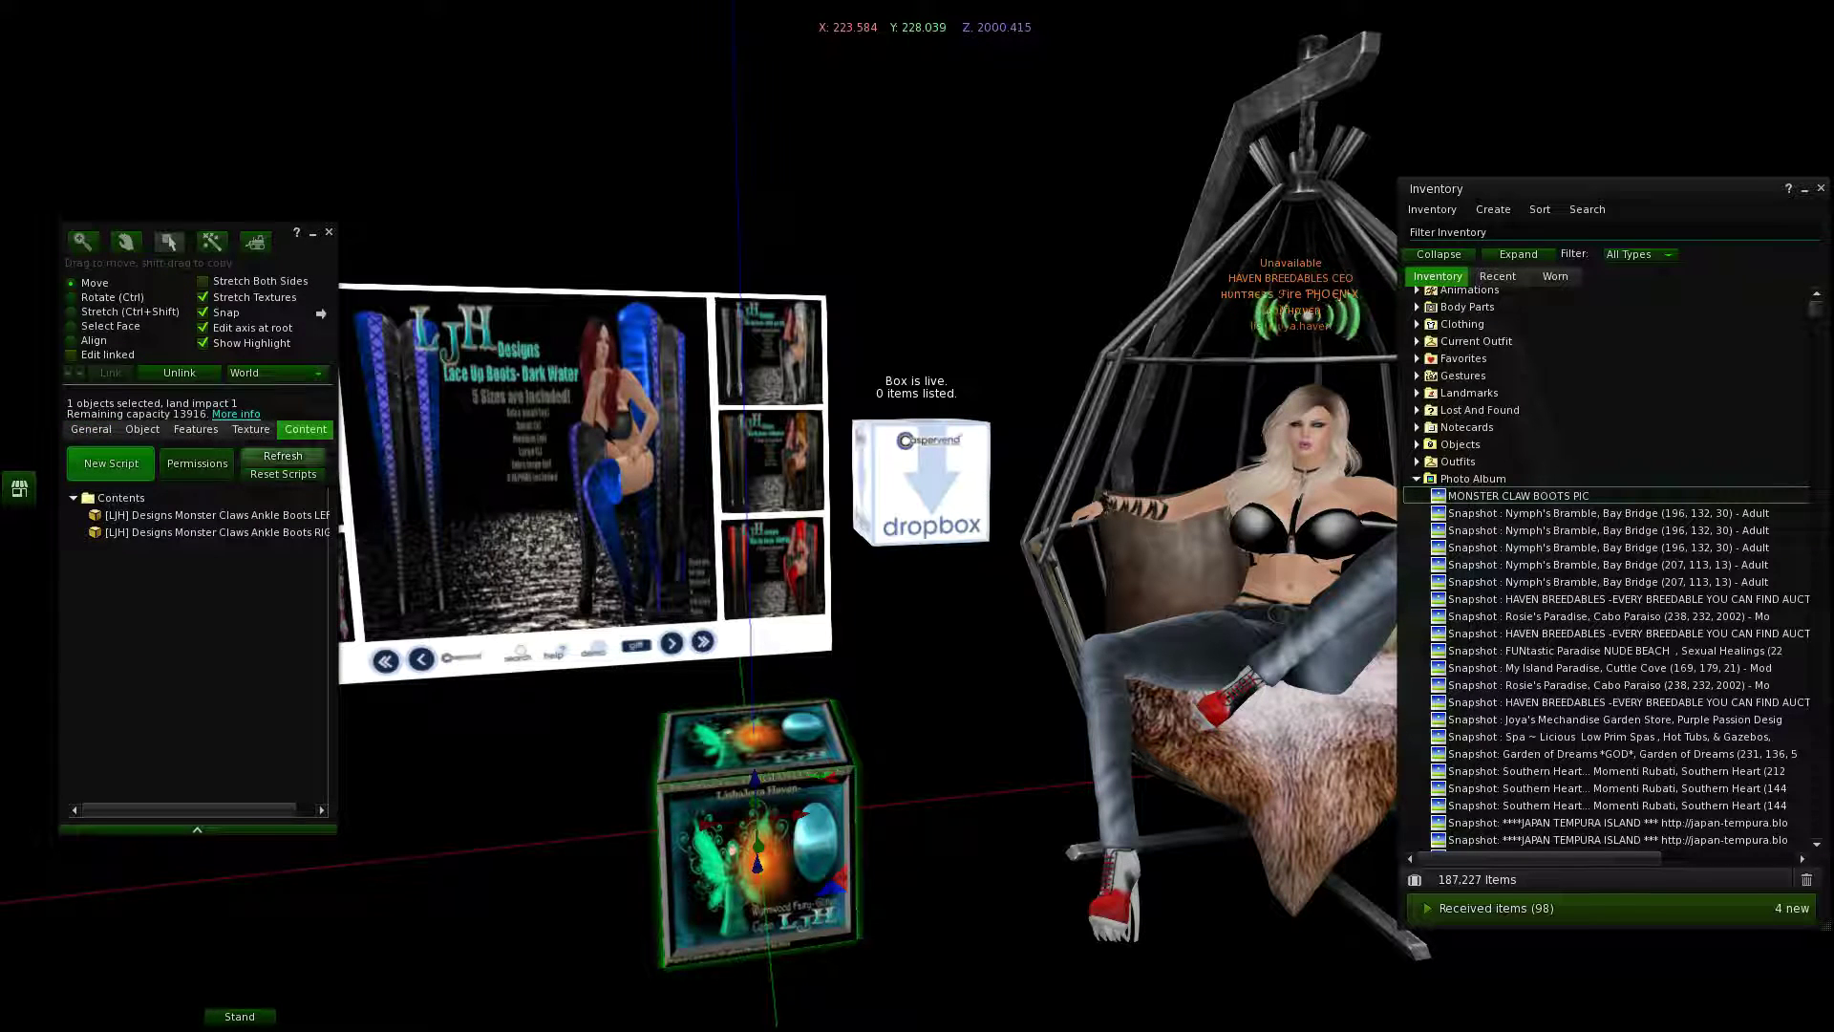
left_click(197, 463)
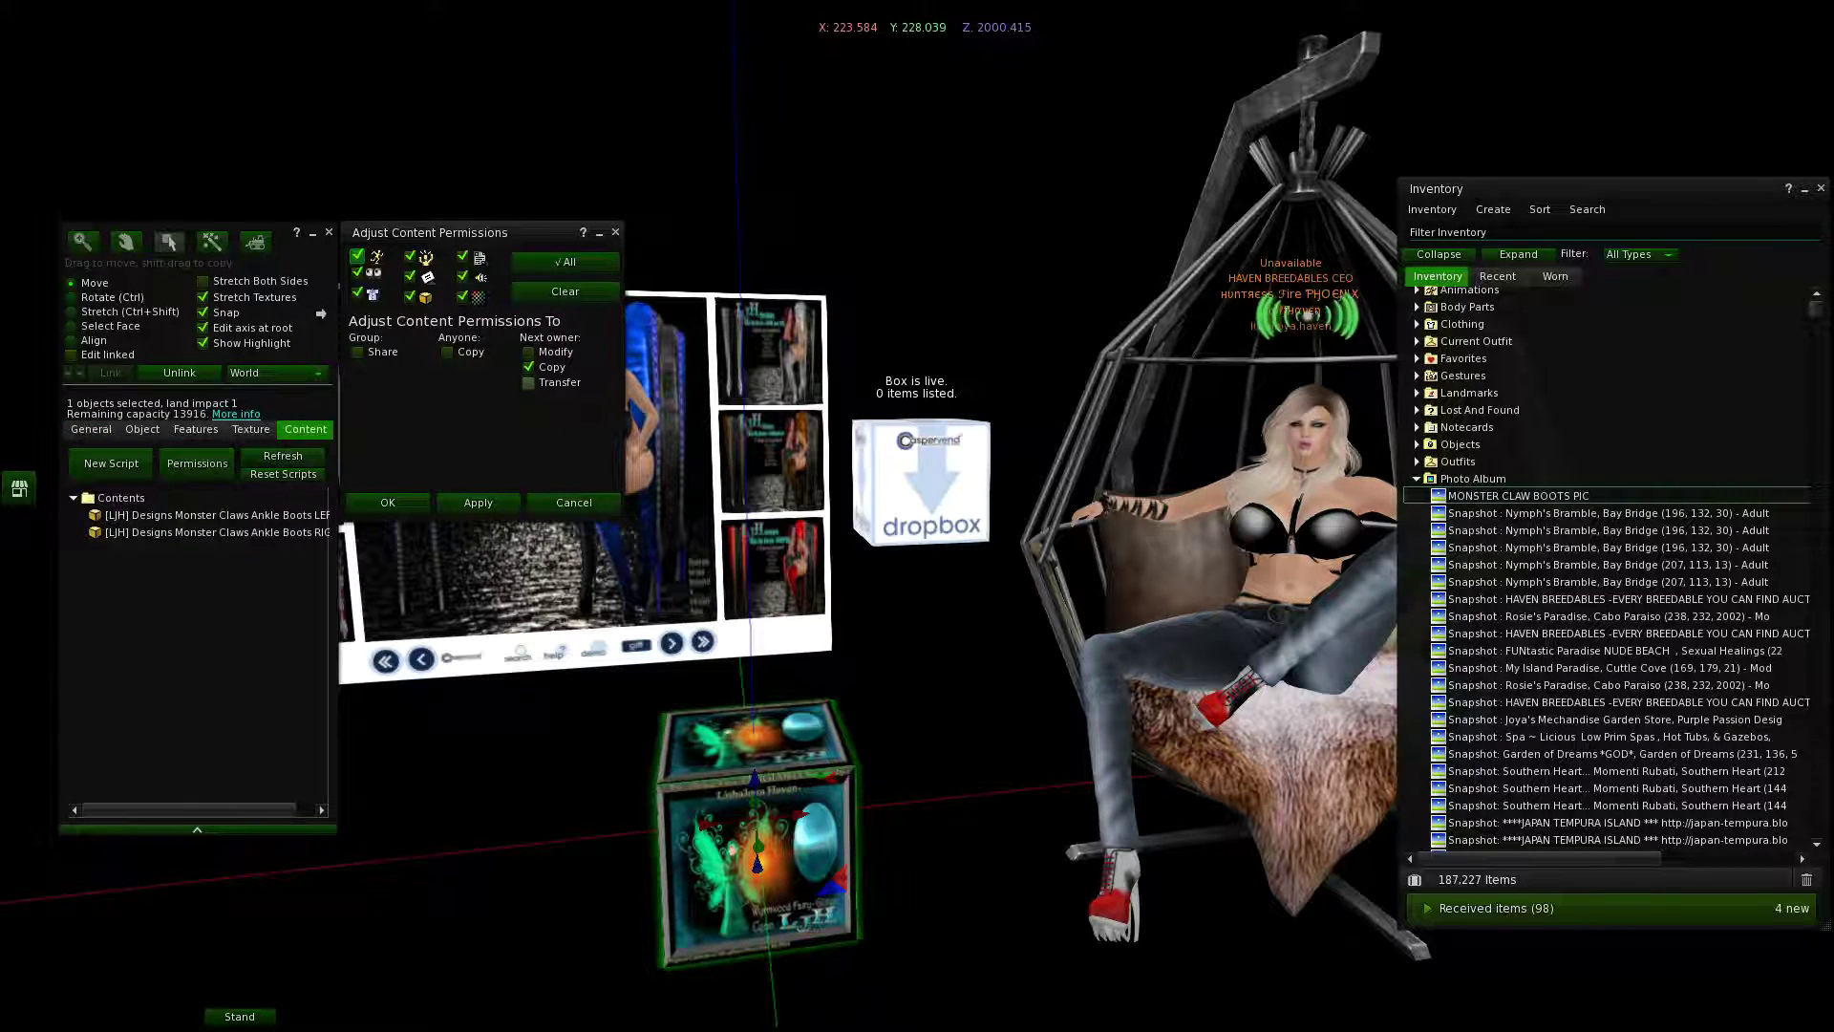
left_click(478, 502)
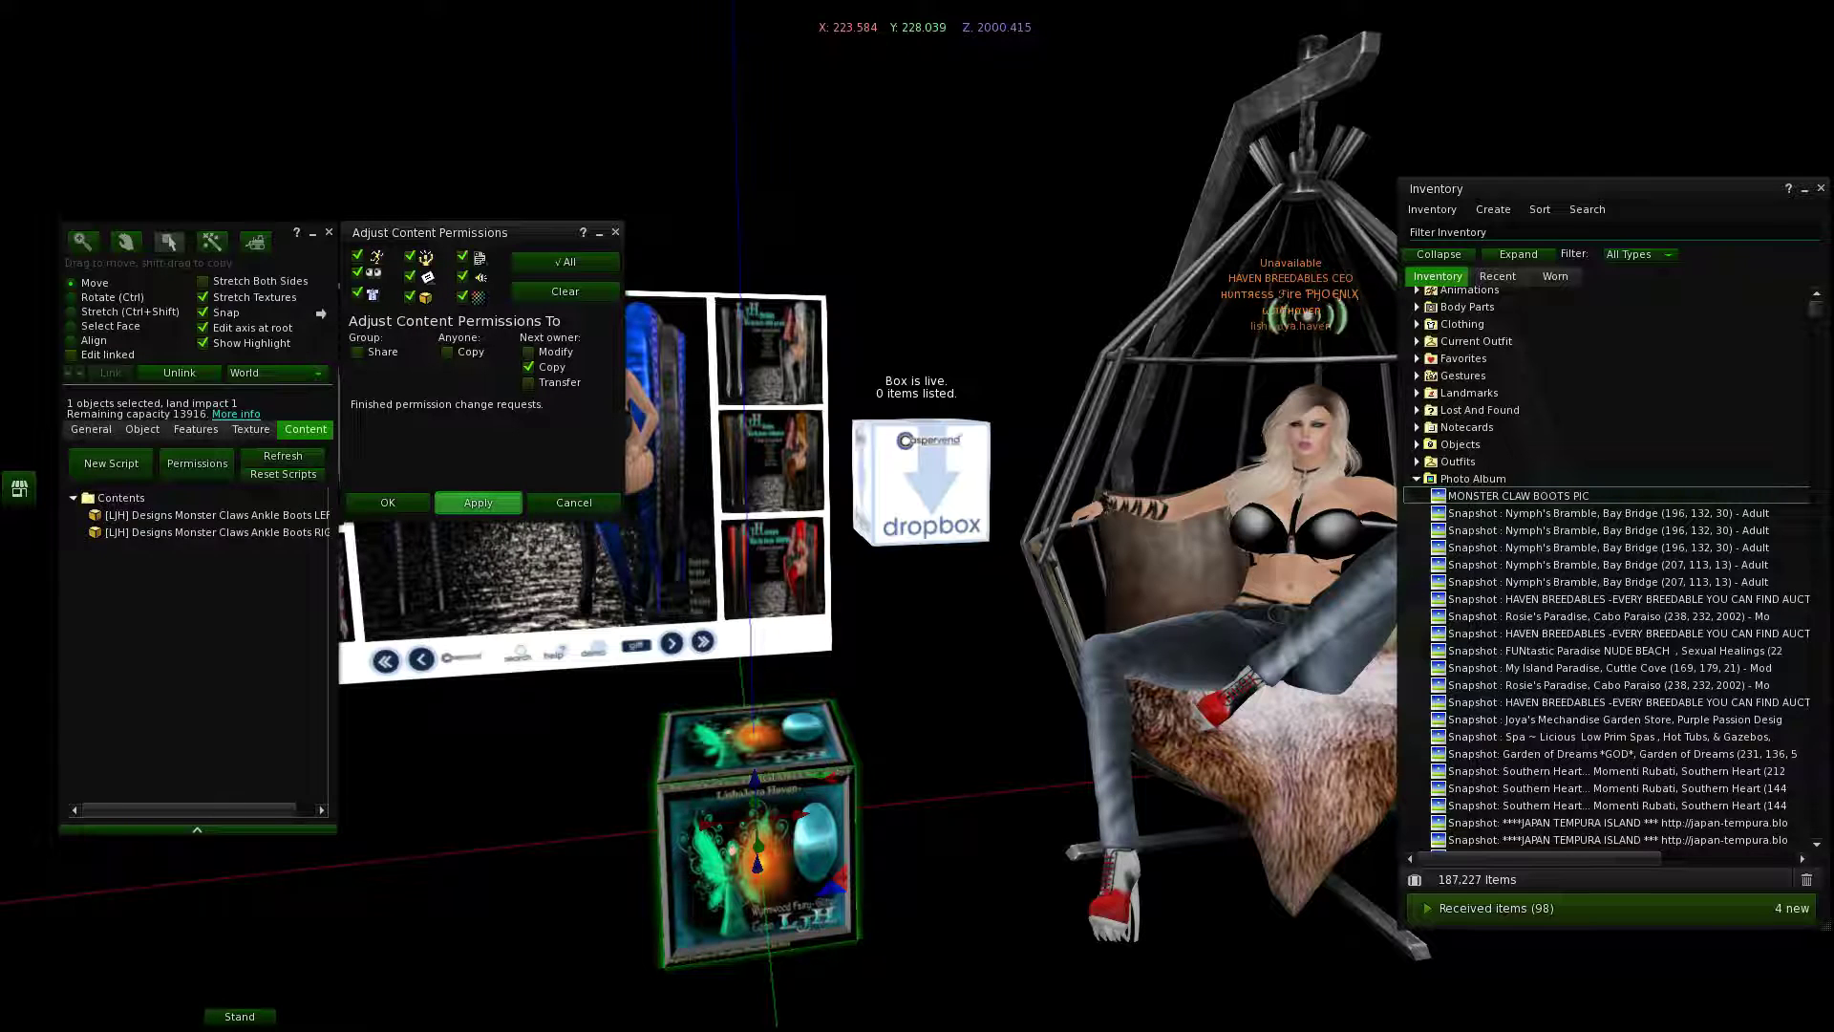
left_click(90, 429)
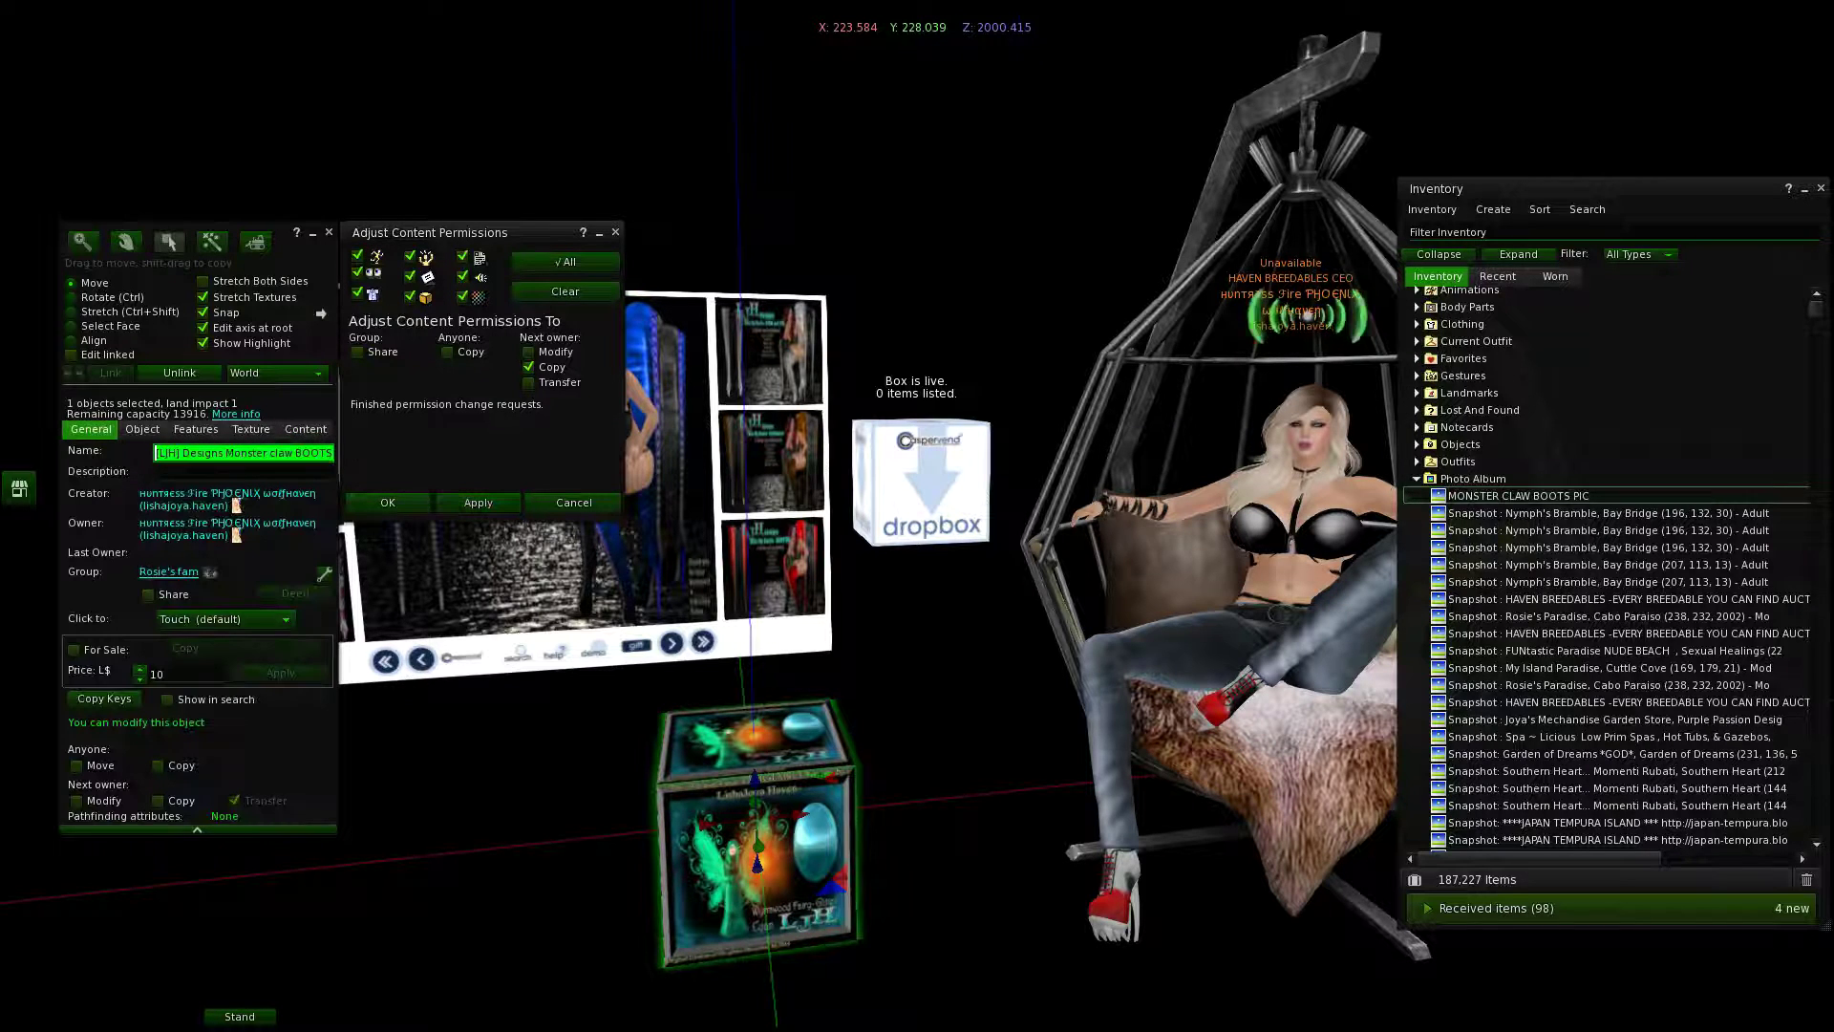
Step: Try out the next-owner modify, copy and transfer settings of the Monster claw BOOTS box and close its editor
left_click(158, 800)
left_click(76, 801)
left_click(233, 801)
left_click(158, 801)
left_click(76, 800)
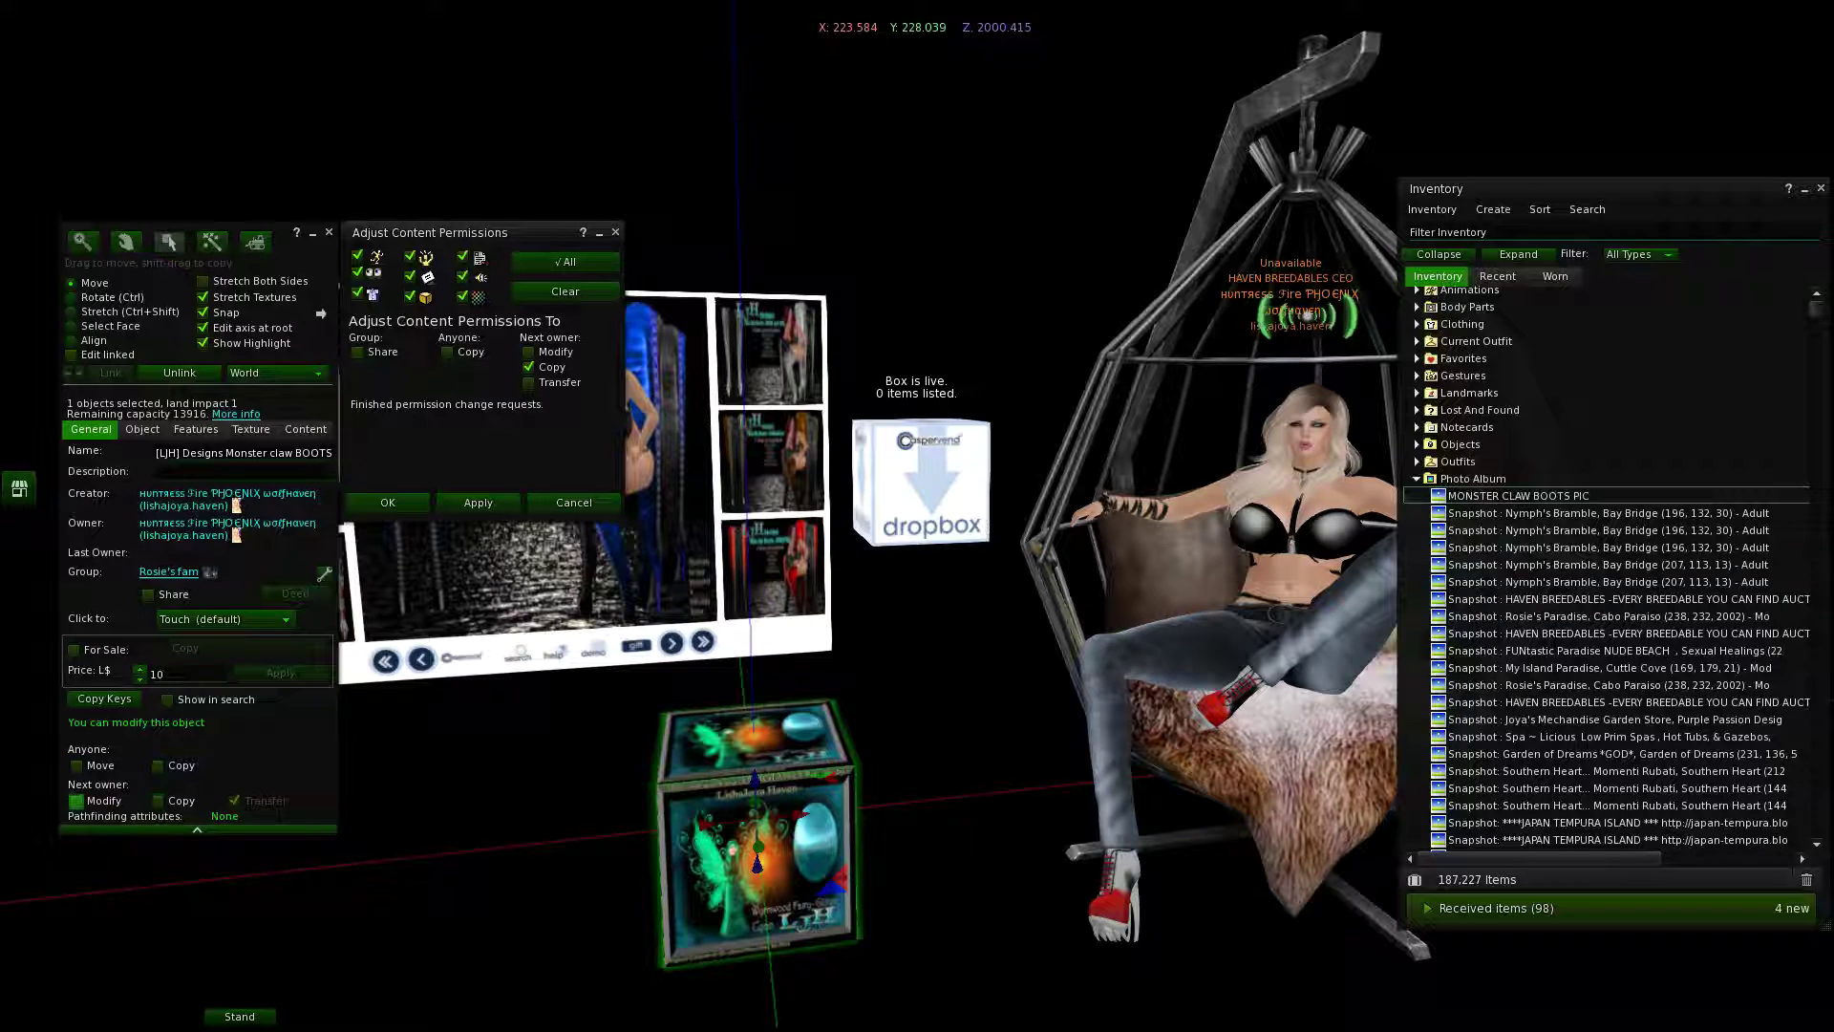
left_click(329, 232)
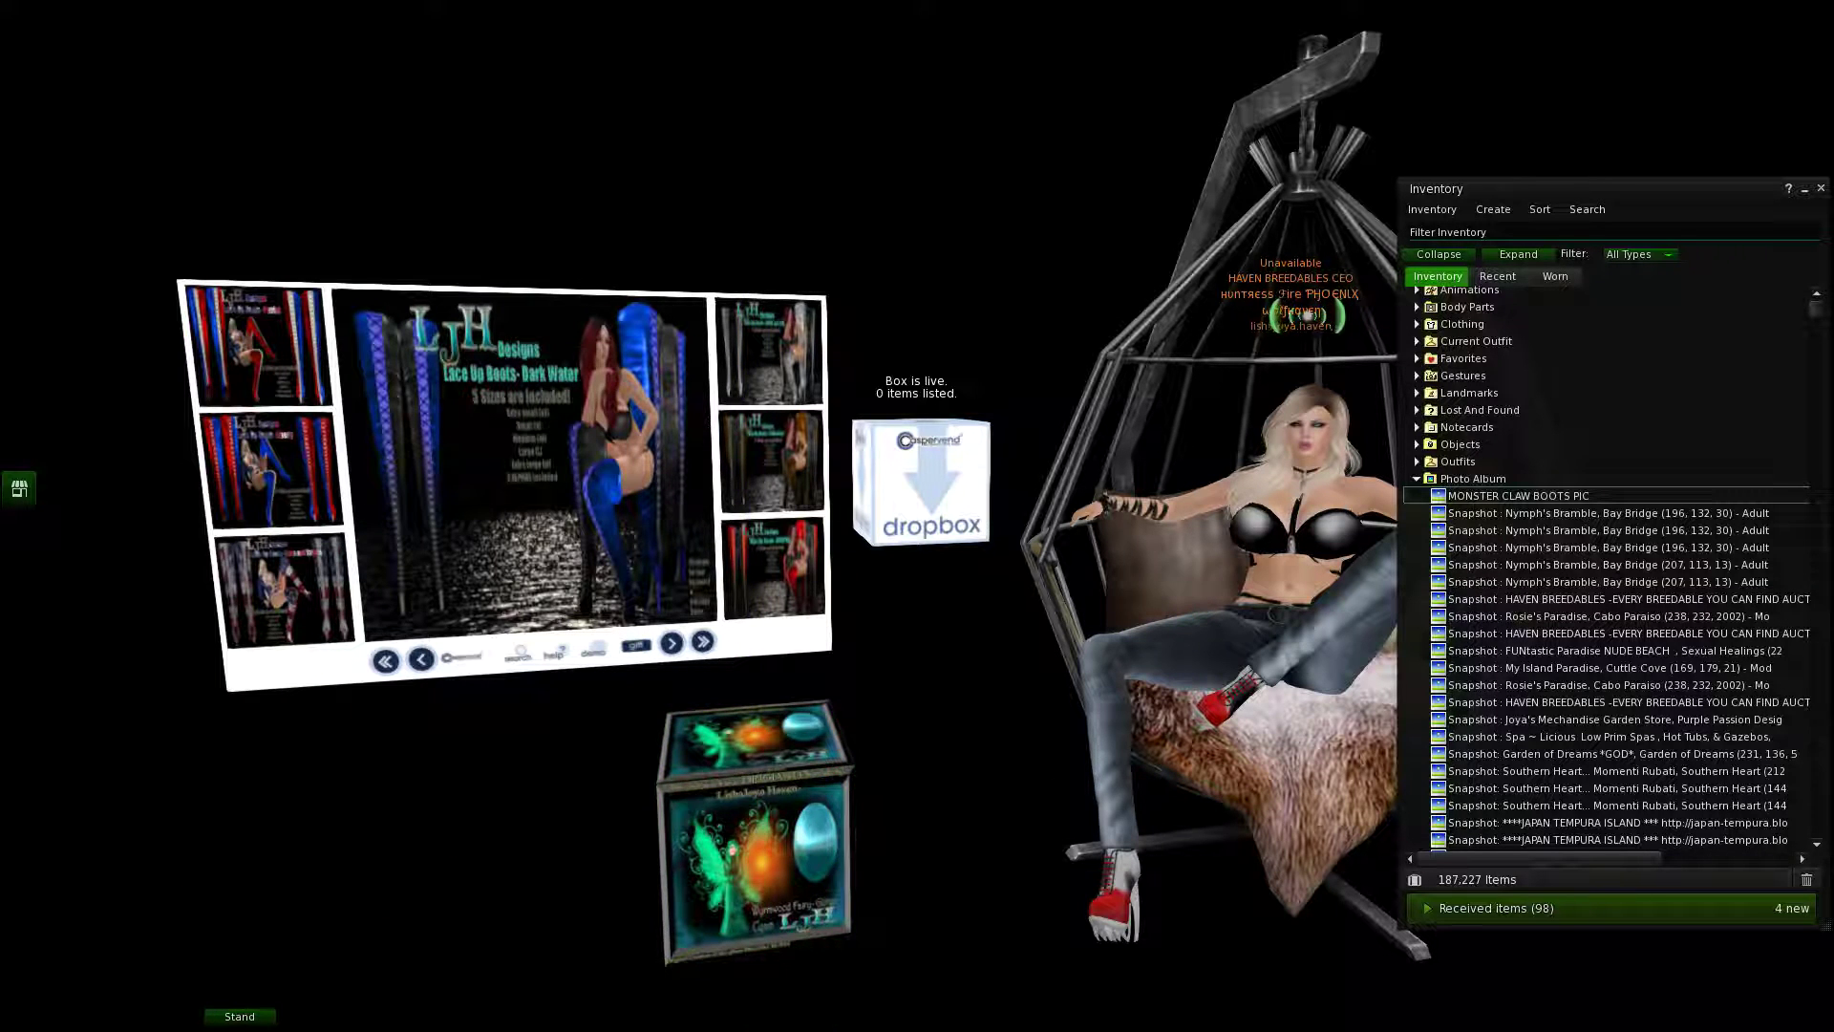
Step: Take a copy of the Monster claw BOOTS box into the inventory and list the recent inventory items
right_click(791, 860)
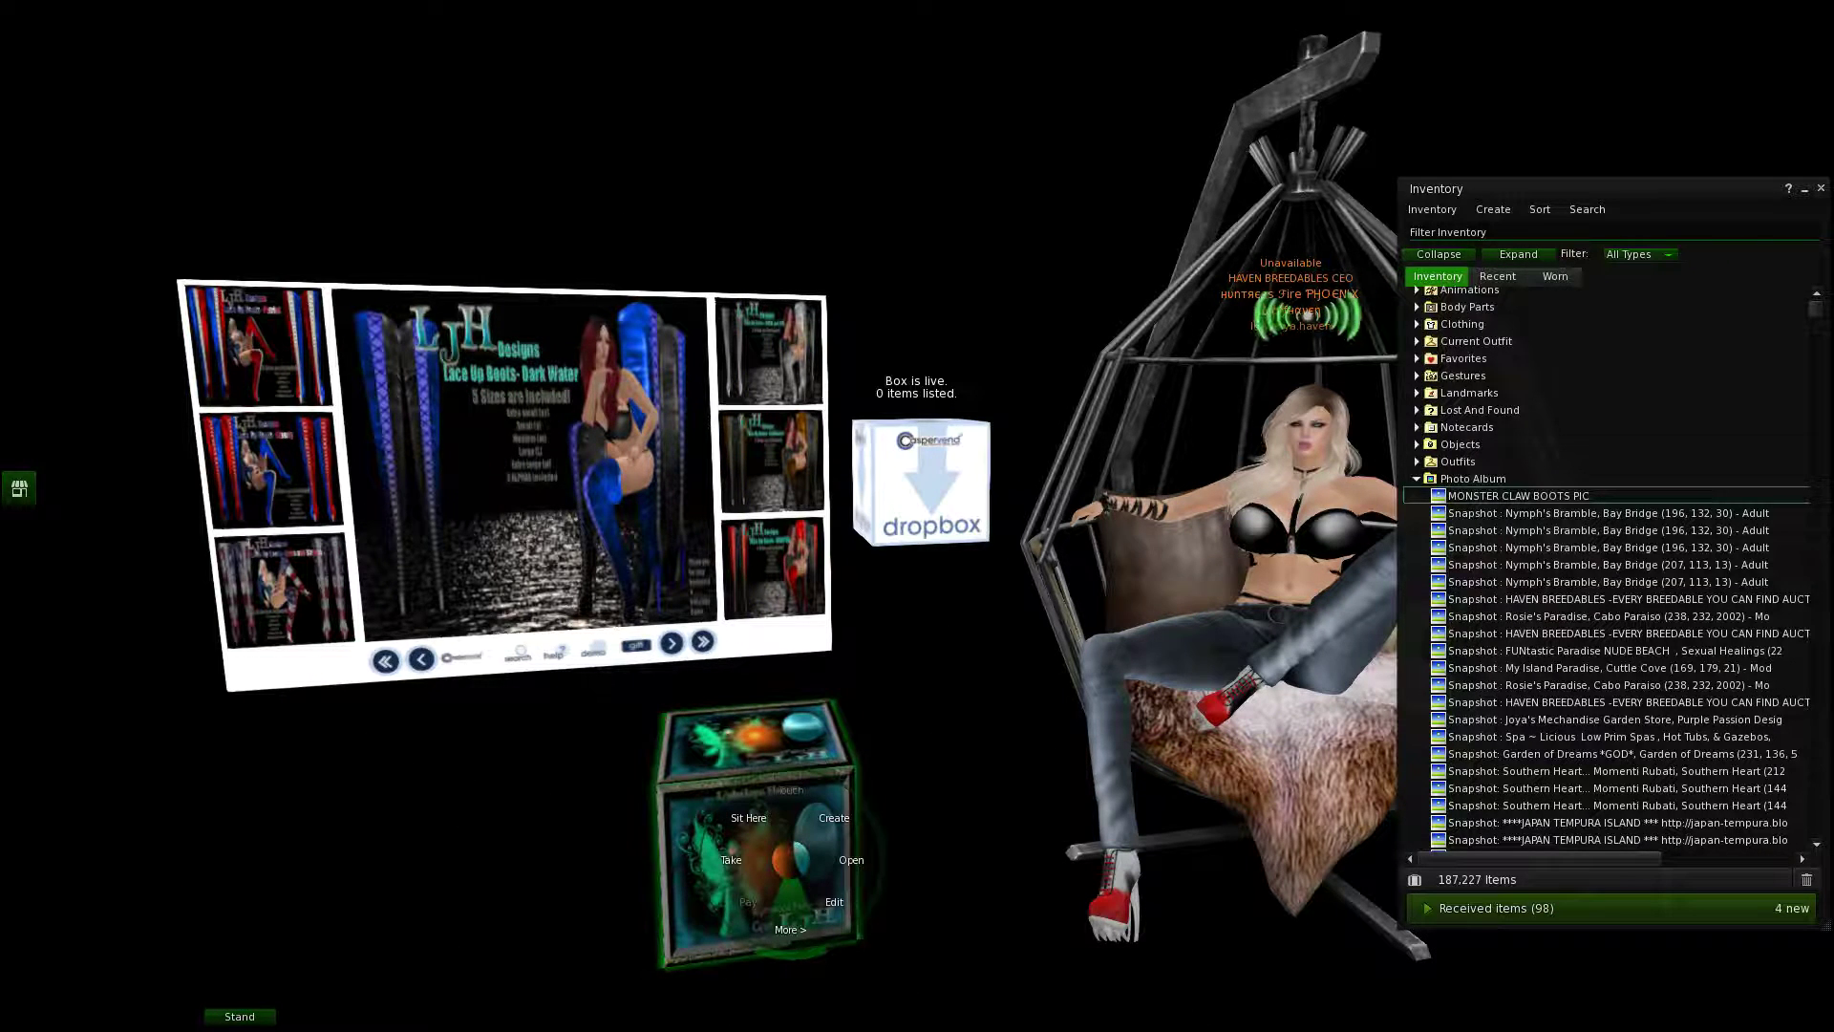
left_click(790, 929)
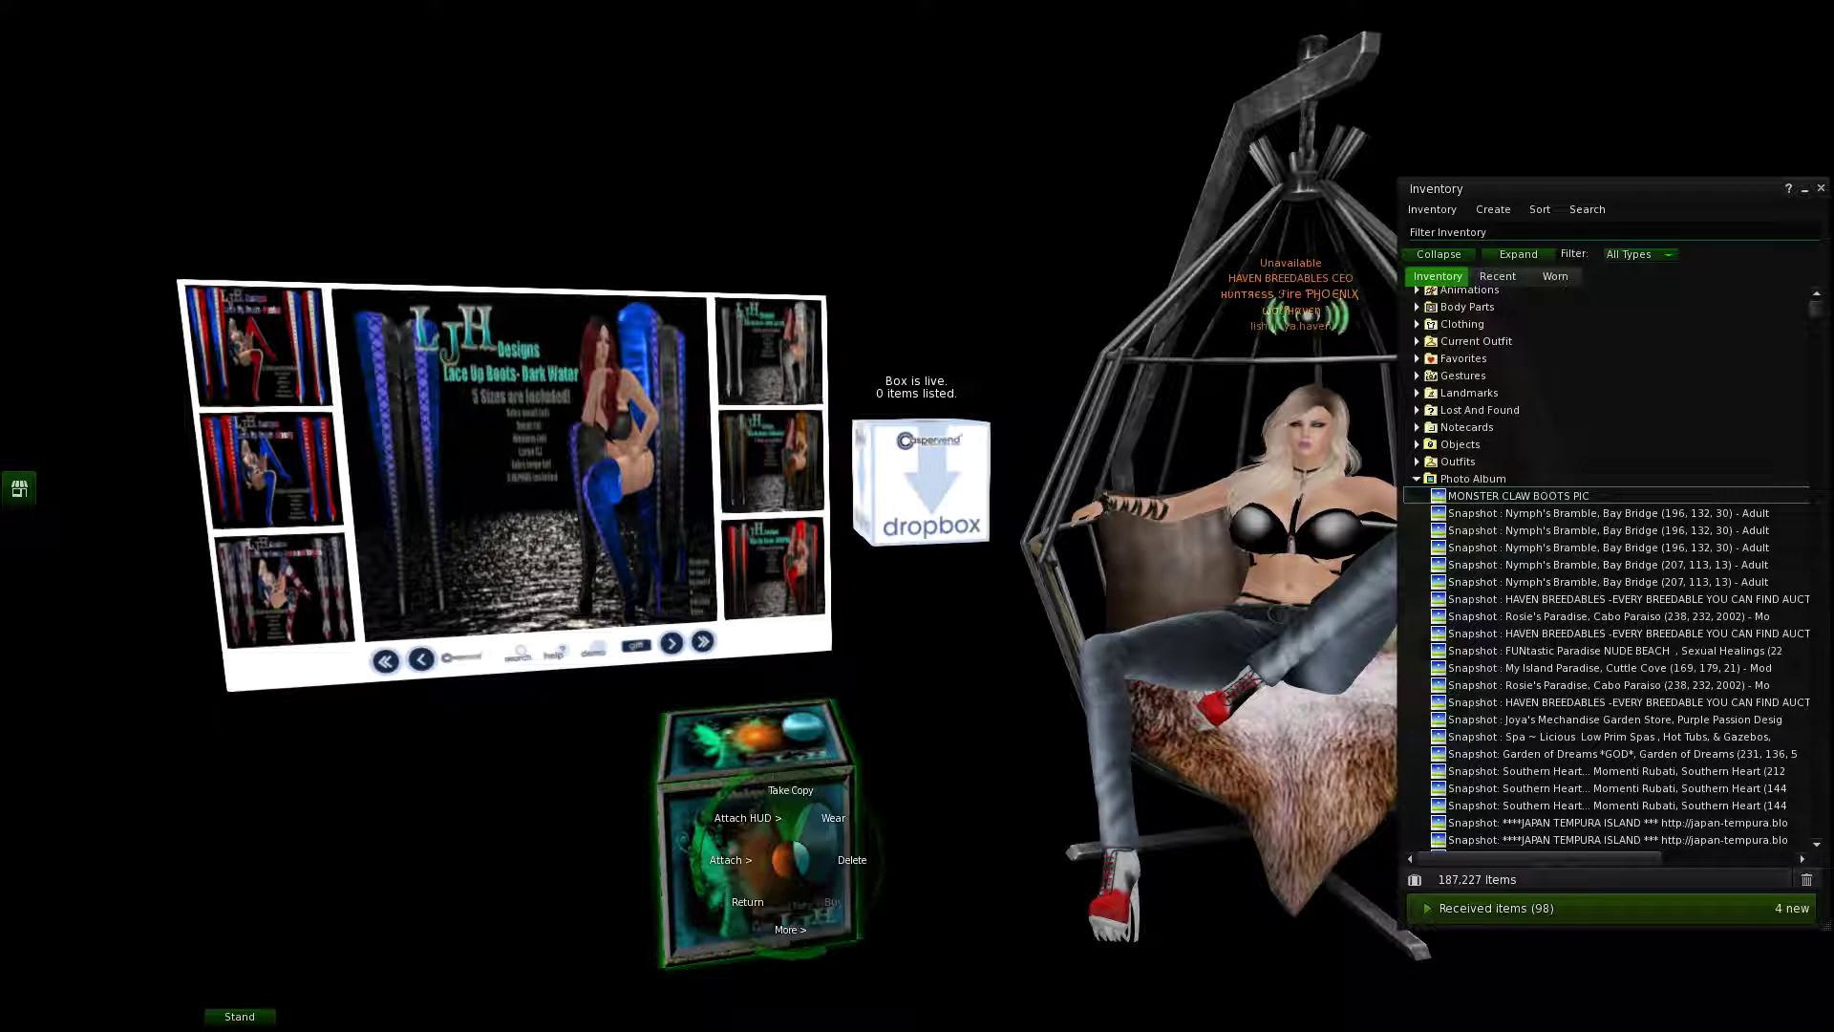
left_click(790, 790)
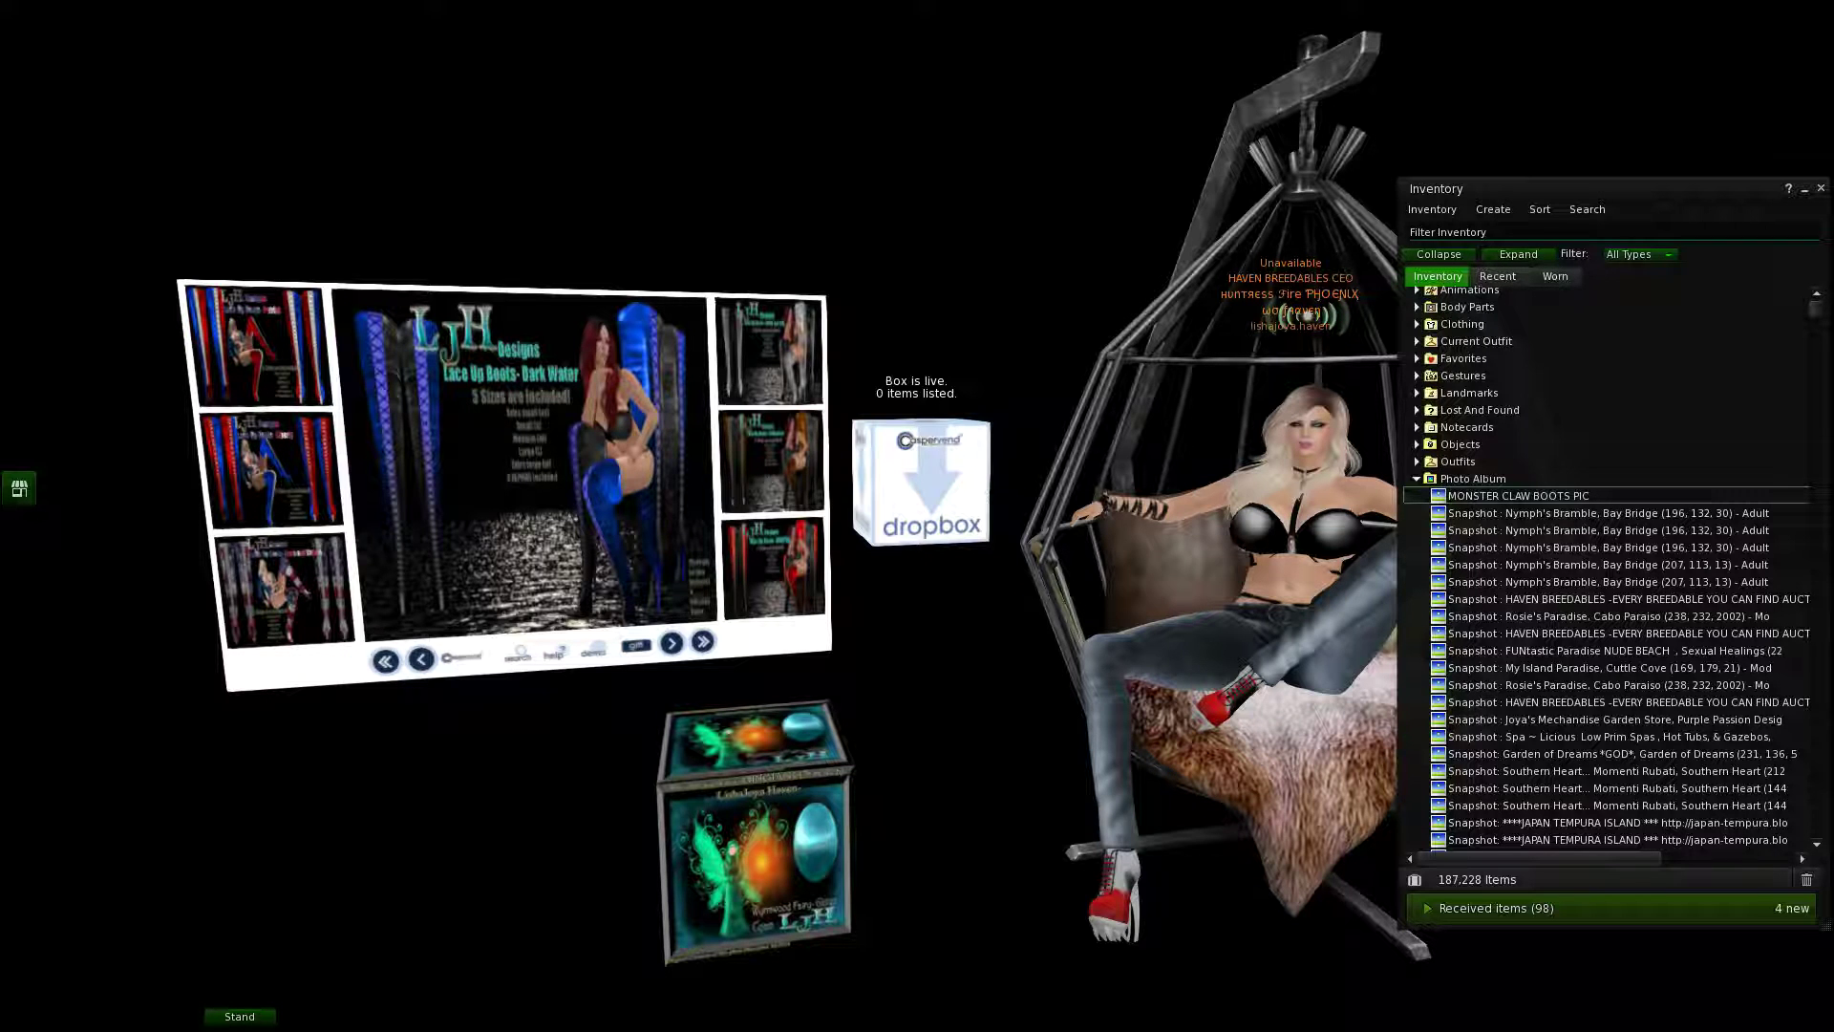
left_click(1496, 275)
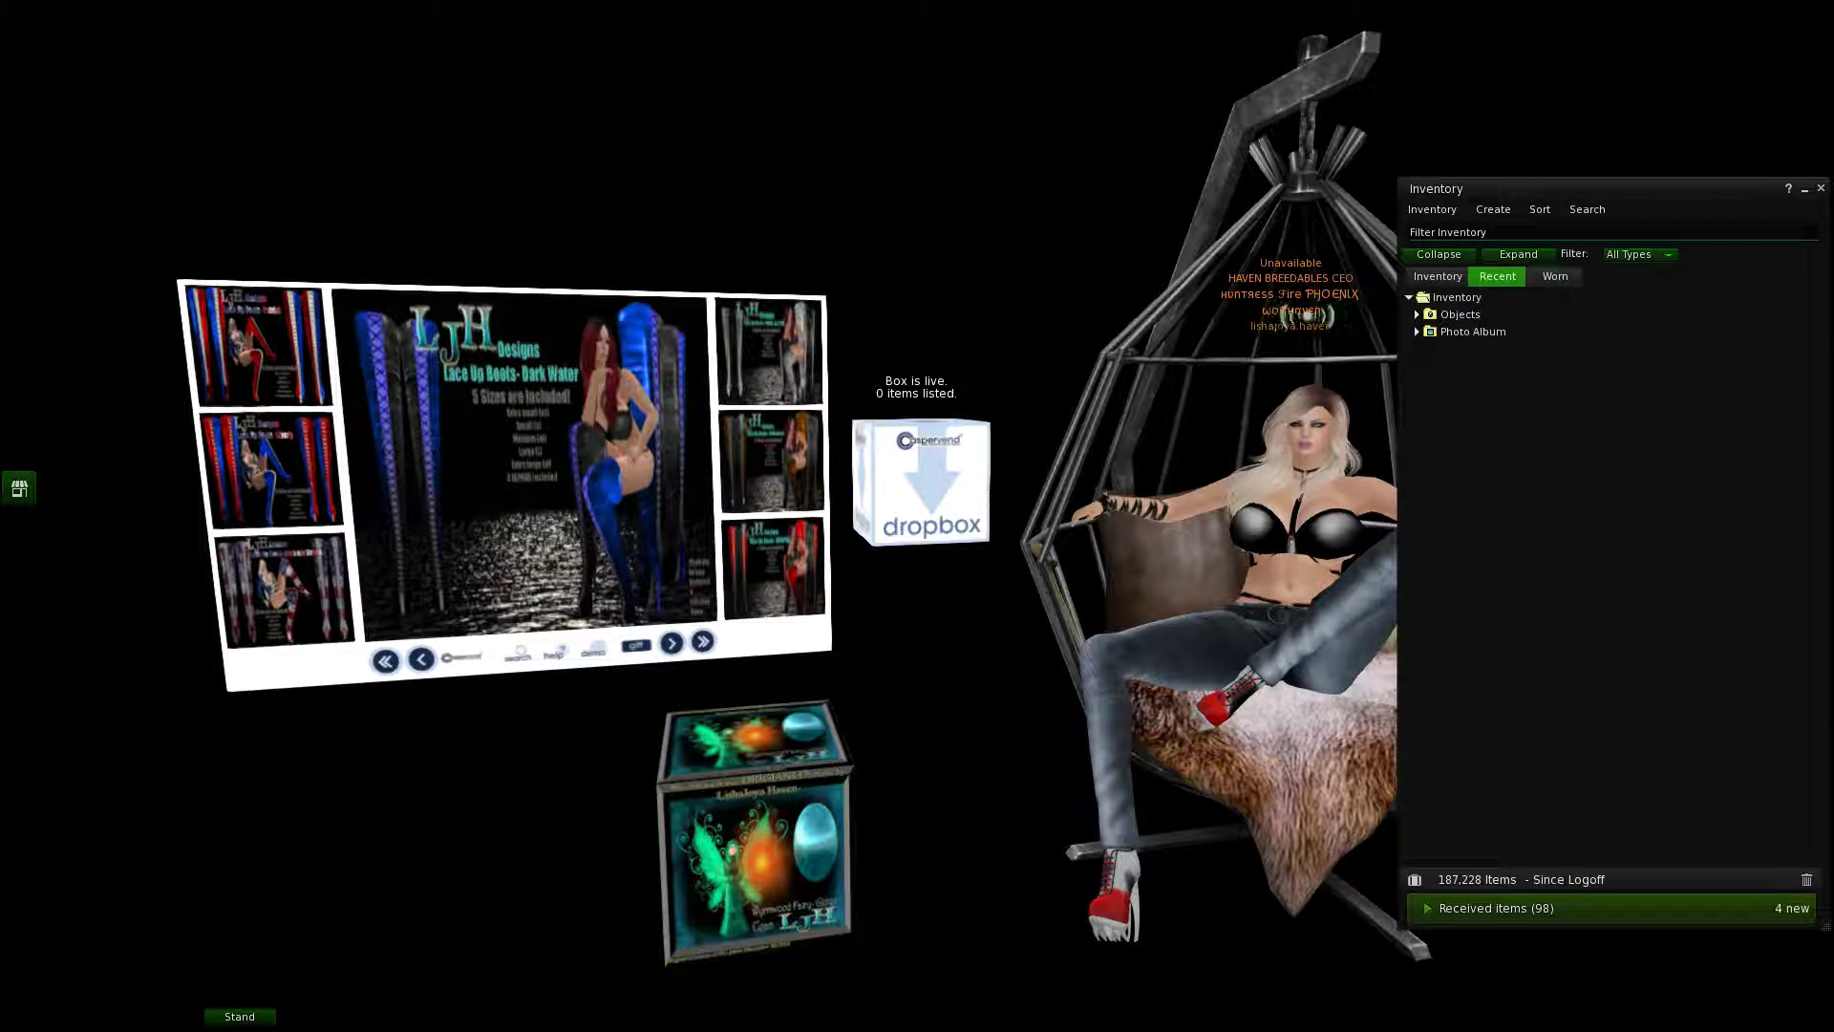
Step: Add the [LJH] Designs Monster claw BOOTS BOX object to the contents of the CasperVend dropbox
right_click(932, 474)
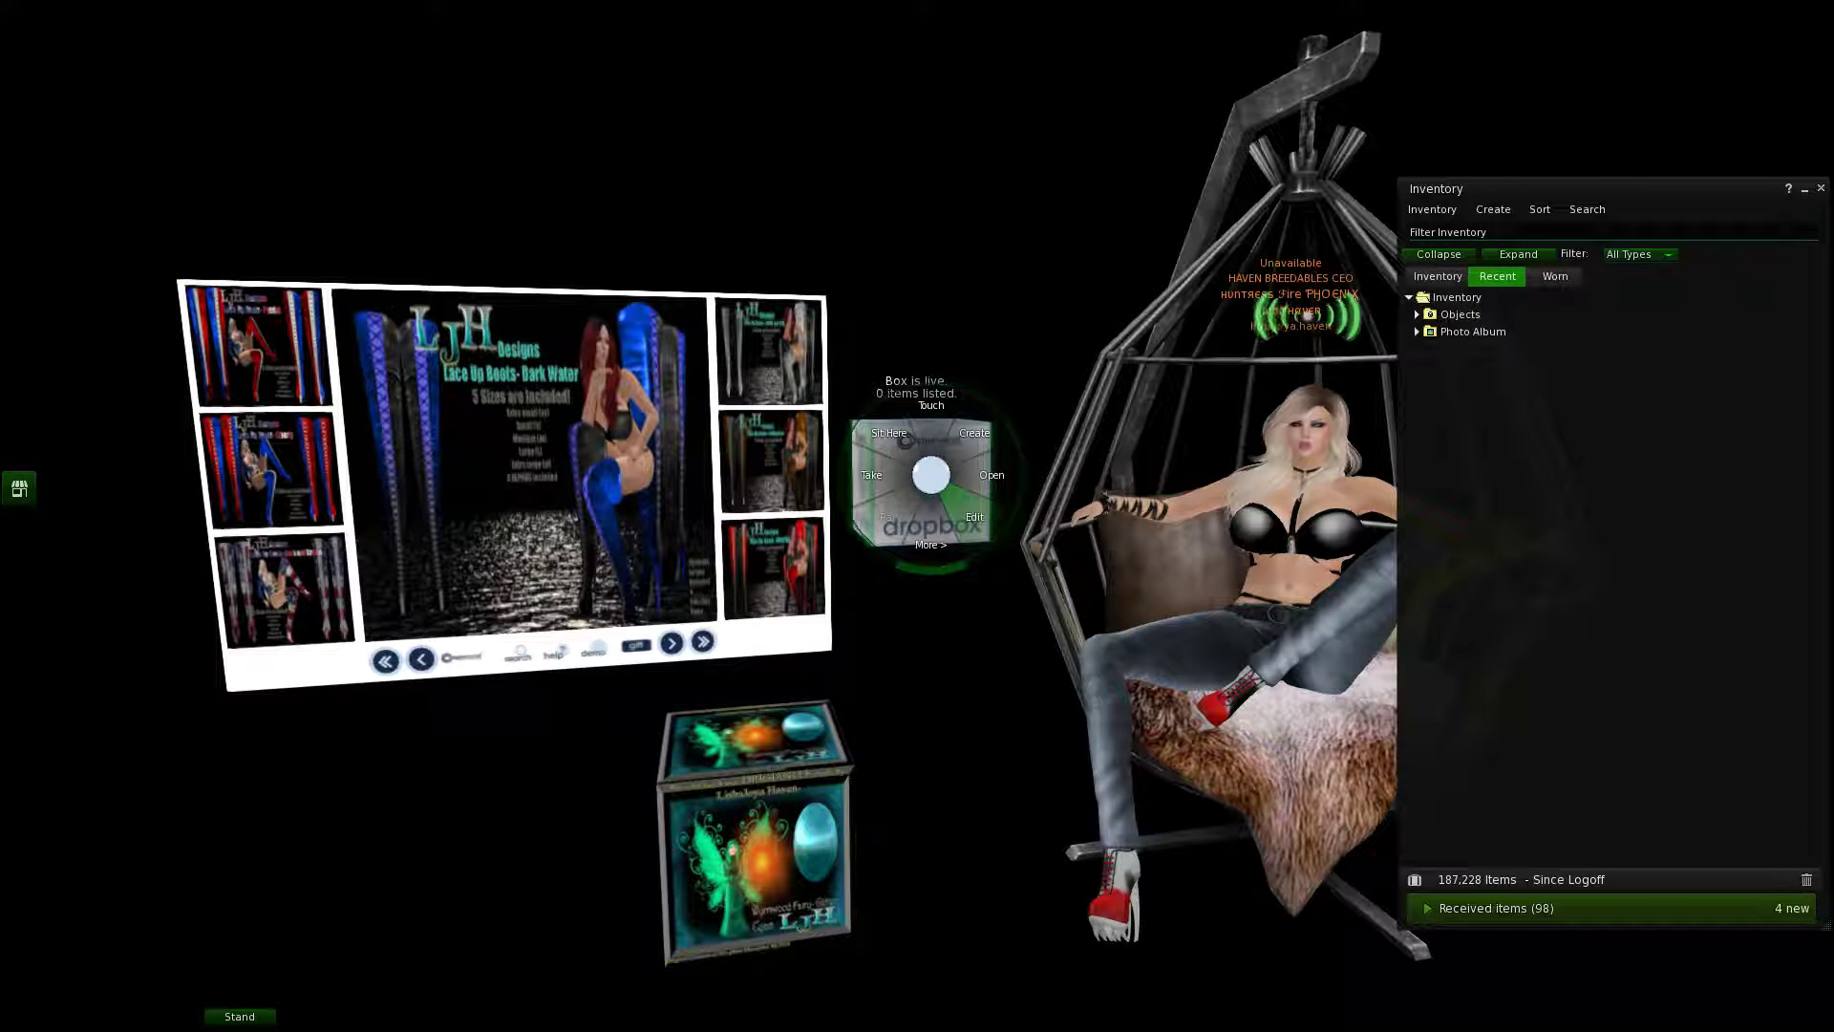
left_click(975, 517)
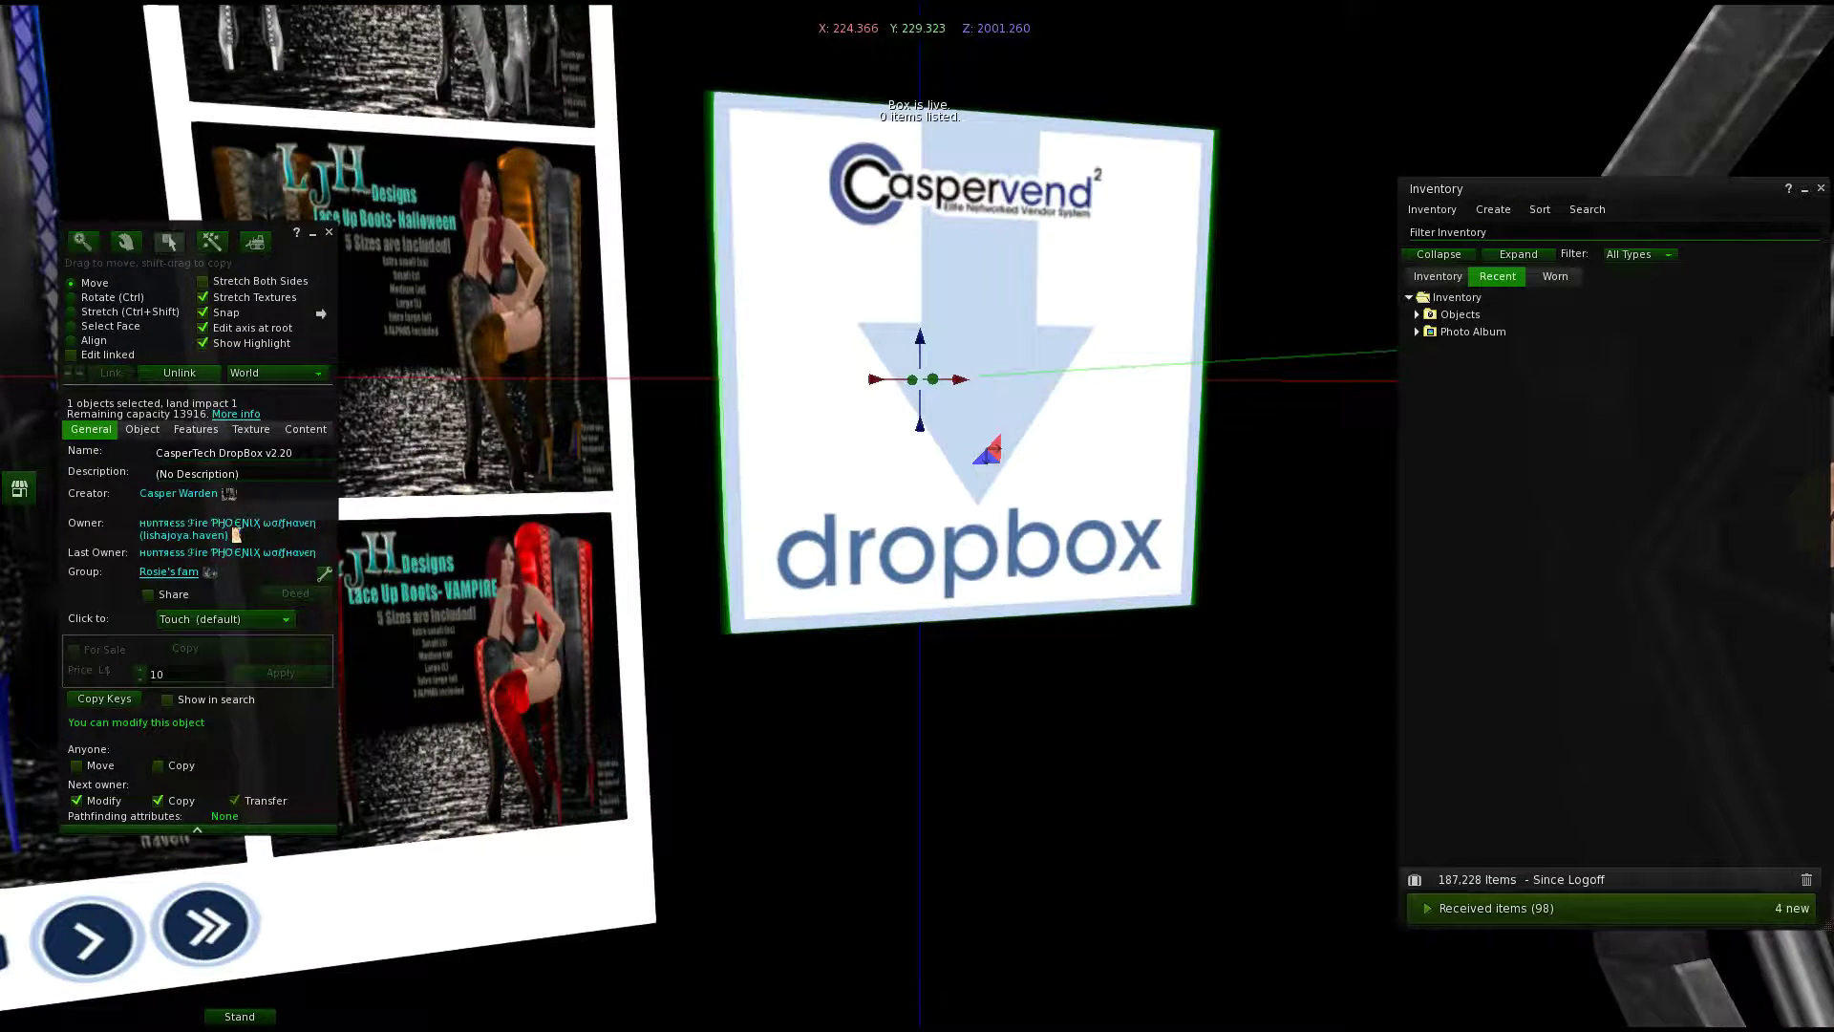
scroll(919, 516, "down", 5)
left_click(305, 429)
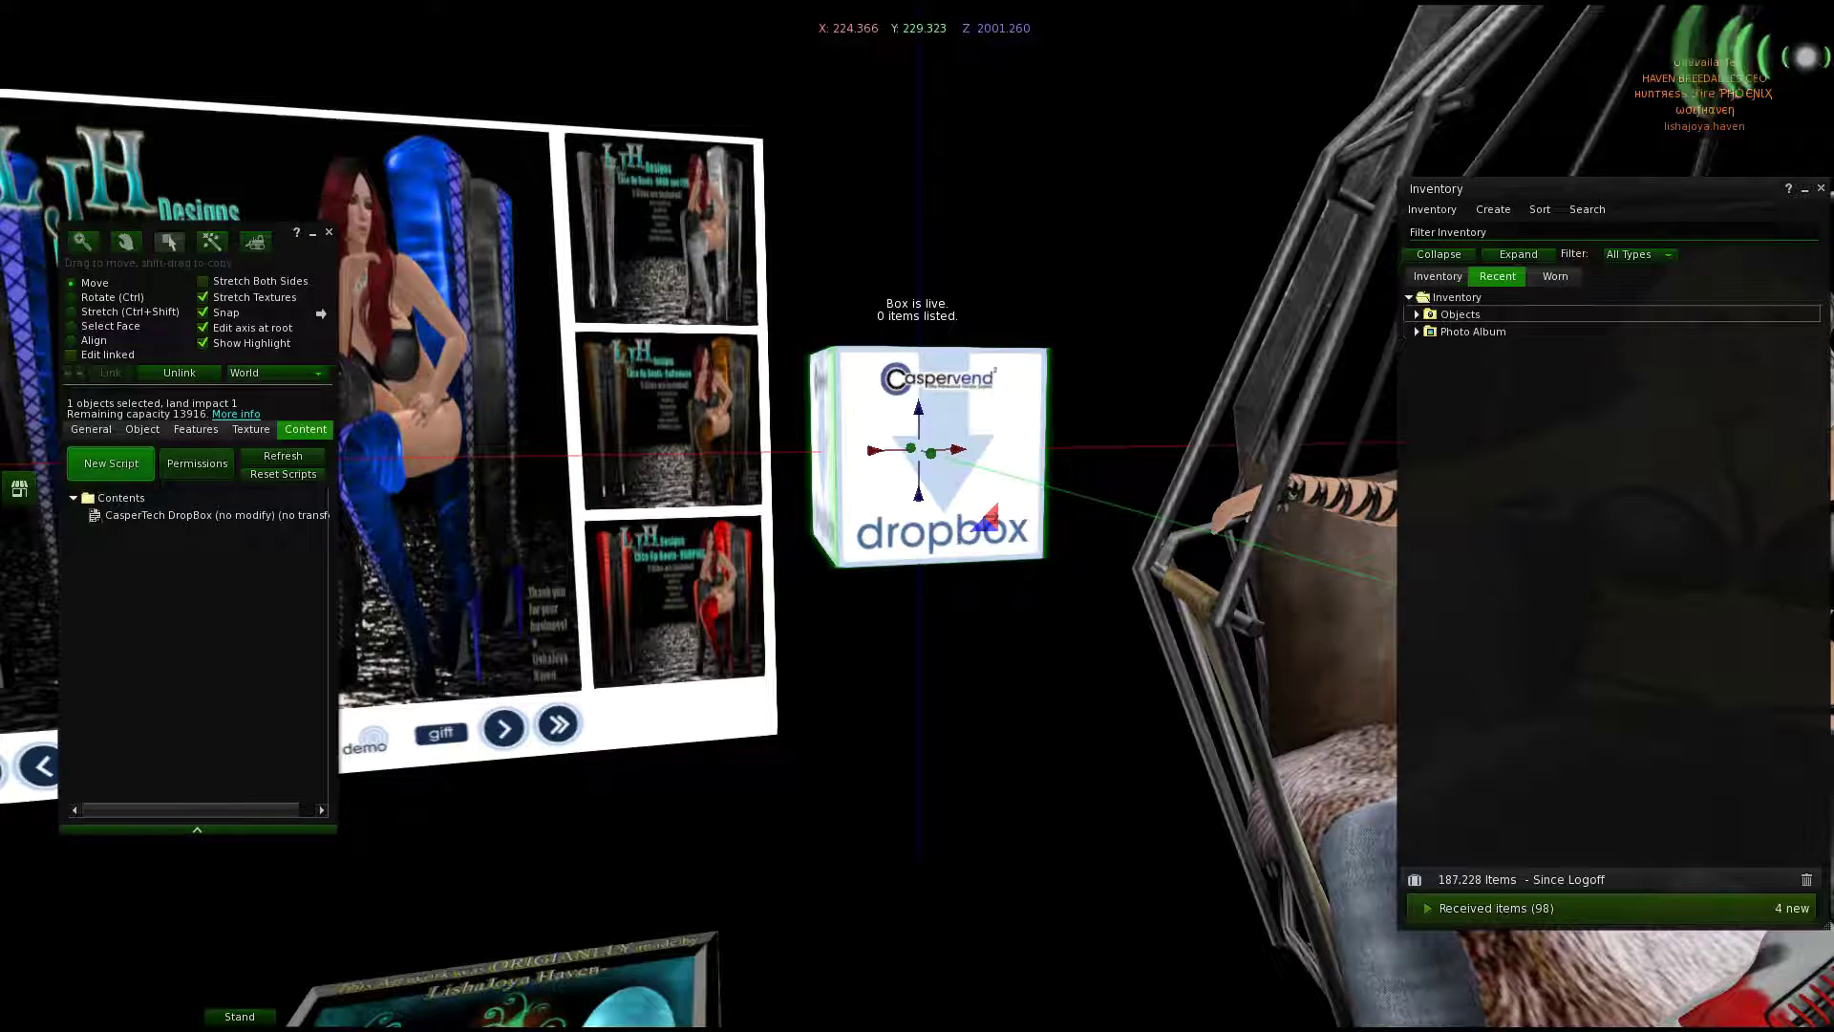
left_click(1417, 314)
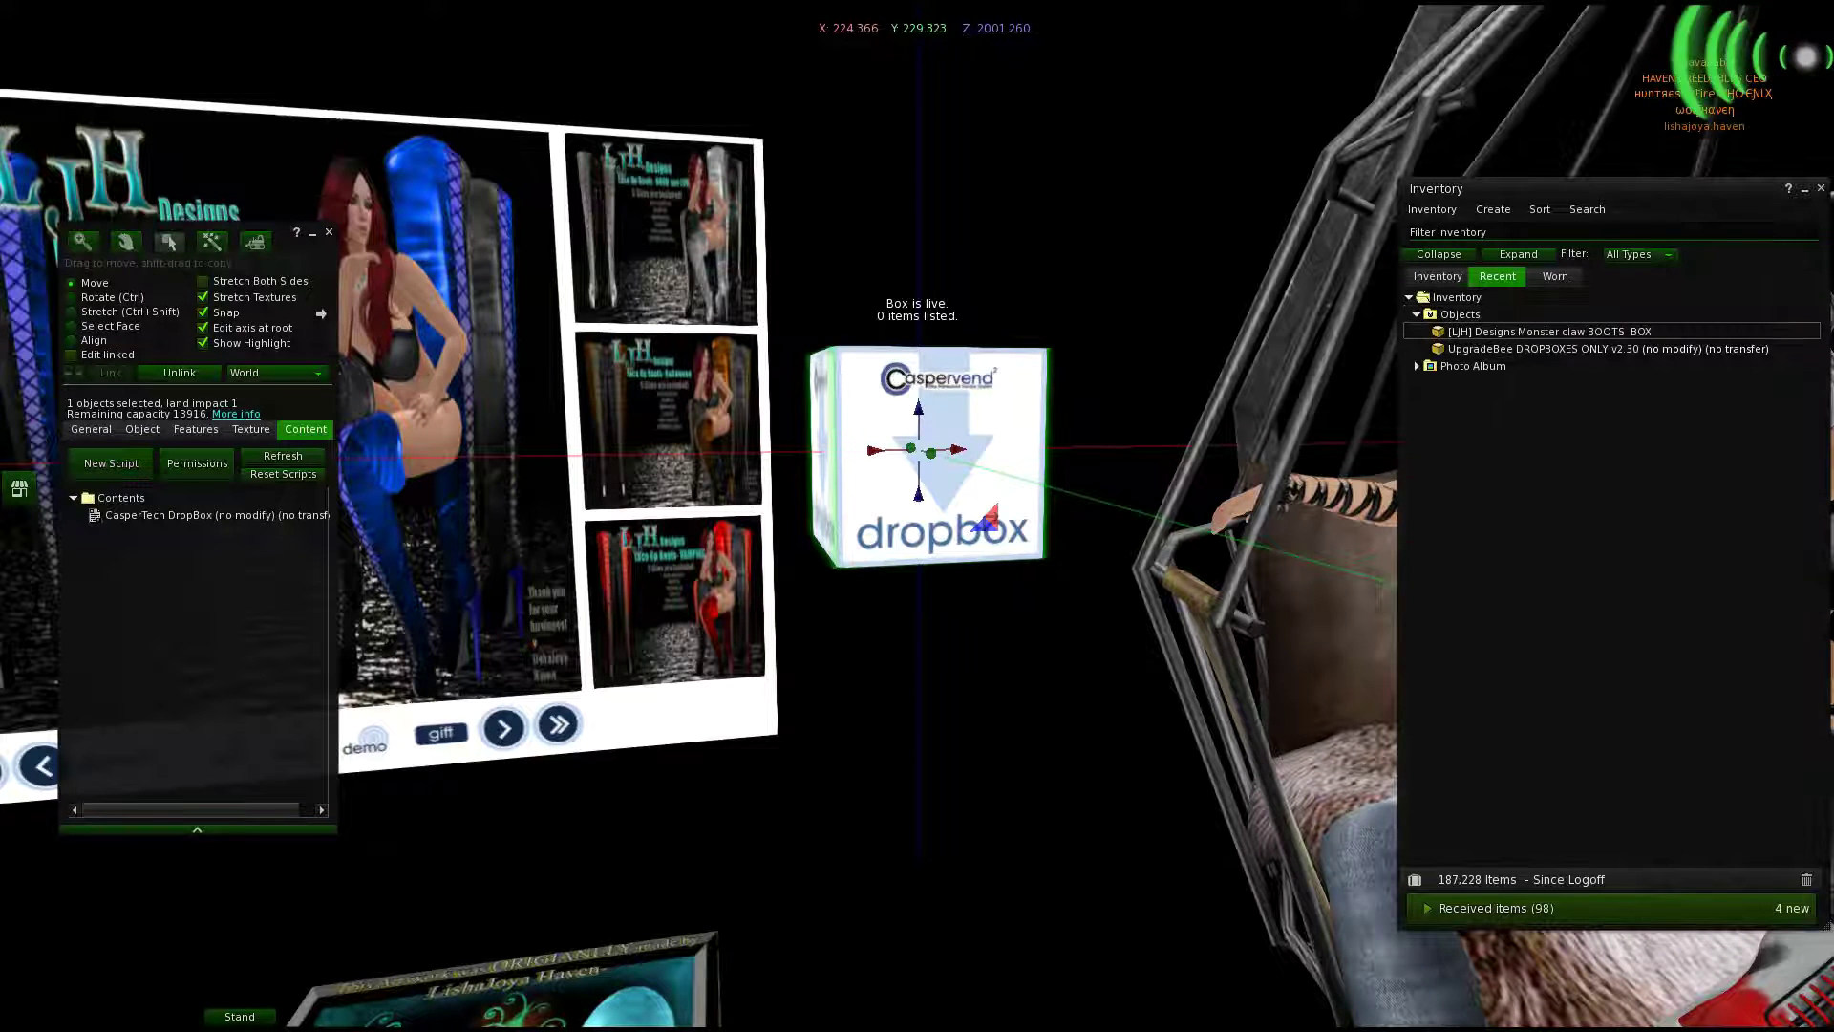
left_click(1549, 331)
left_click_drag(1548, 332, 984, 521)
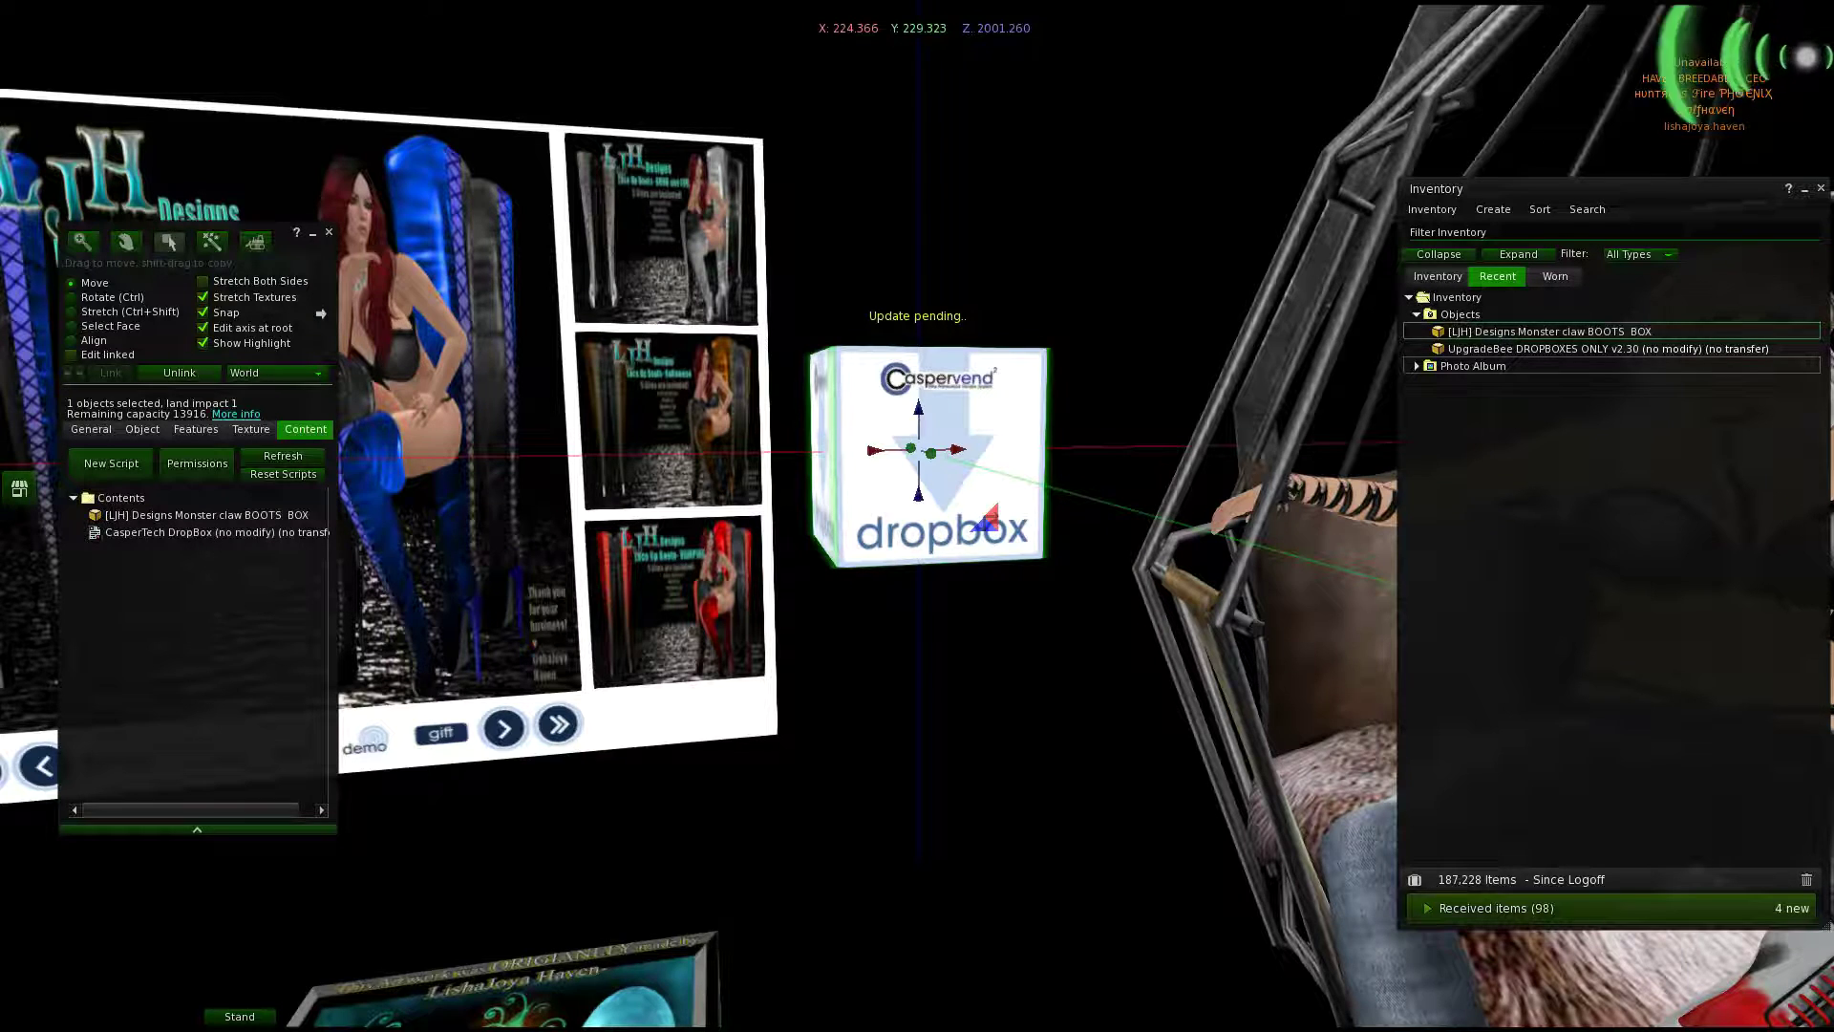
Step: Add the MONSTER CLAW BOOTS PIC snapshot to the dropbox contents and finish editing the dropbox
left_click(1416, 366)
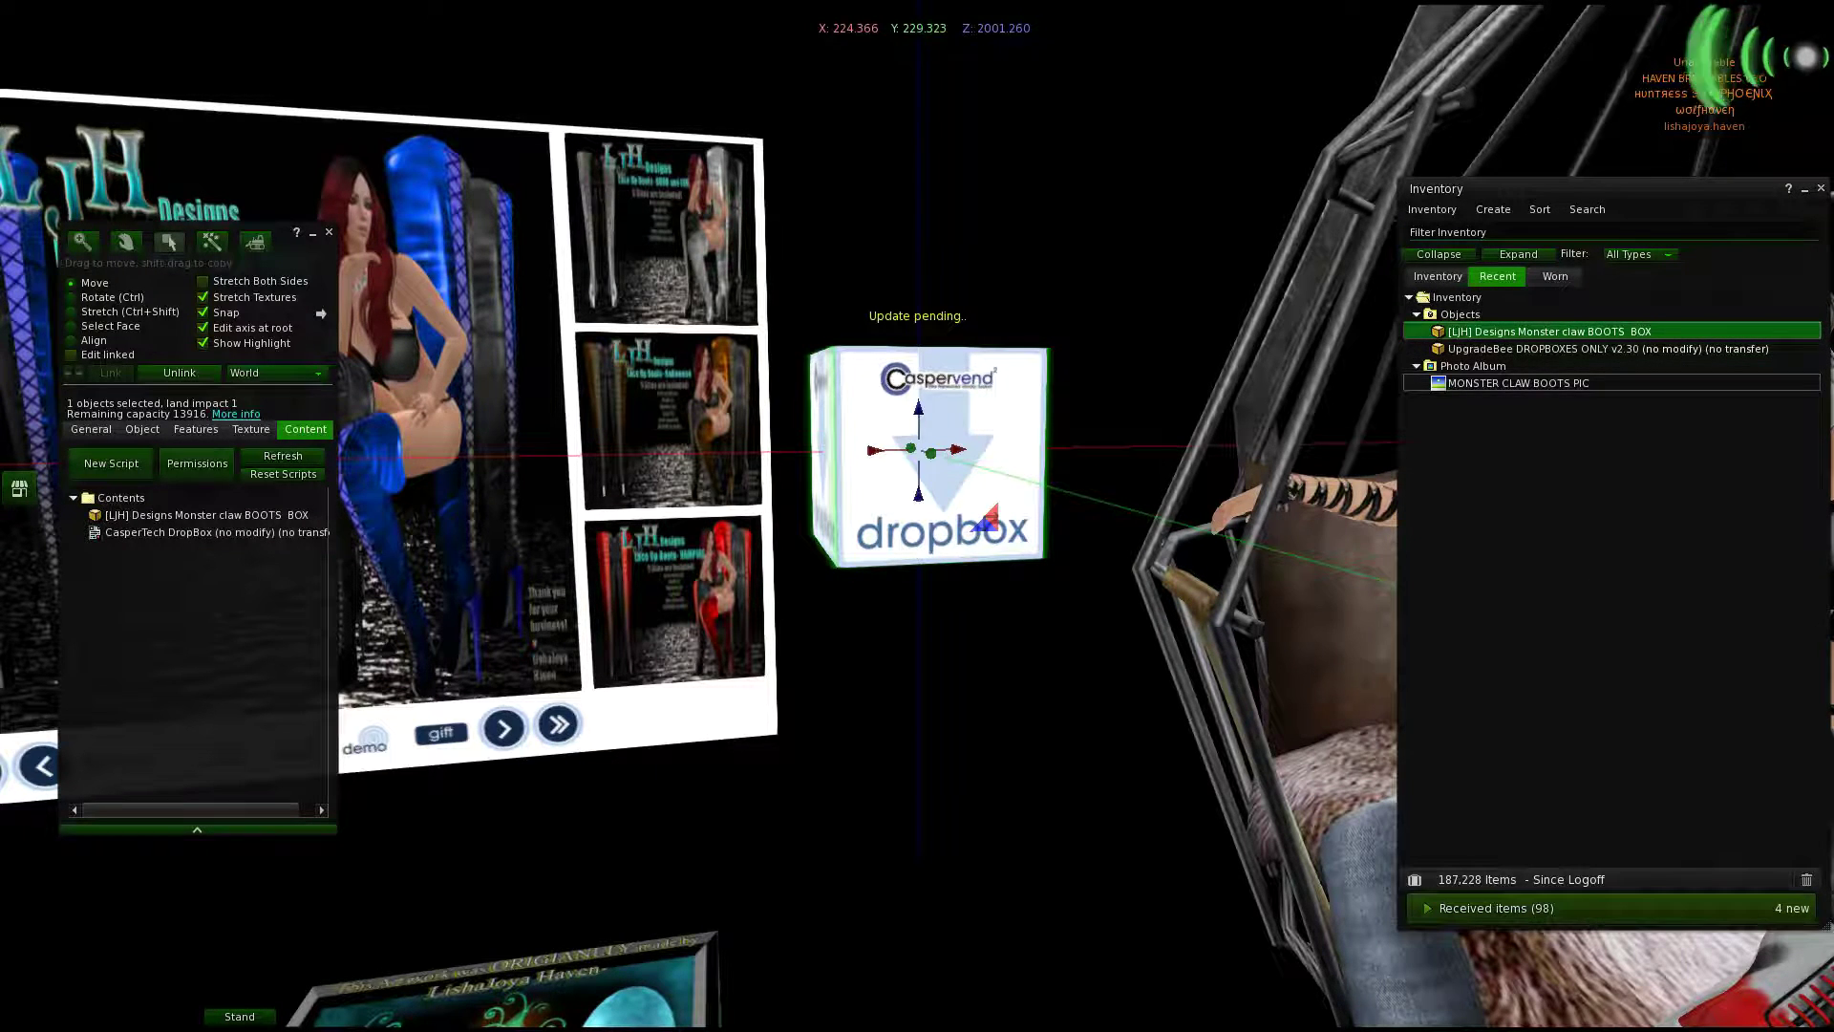
left_click(1518, 383)
left_click_drag(1519, 382, 1037, 459)
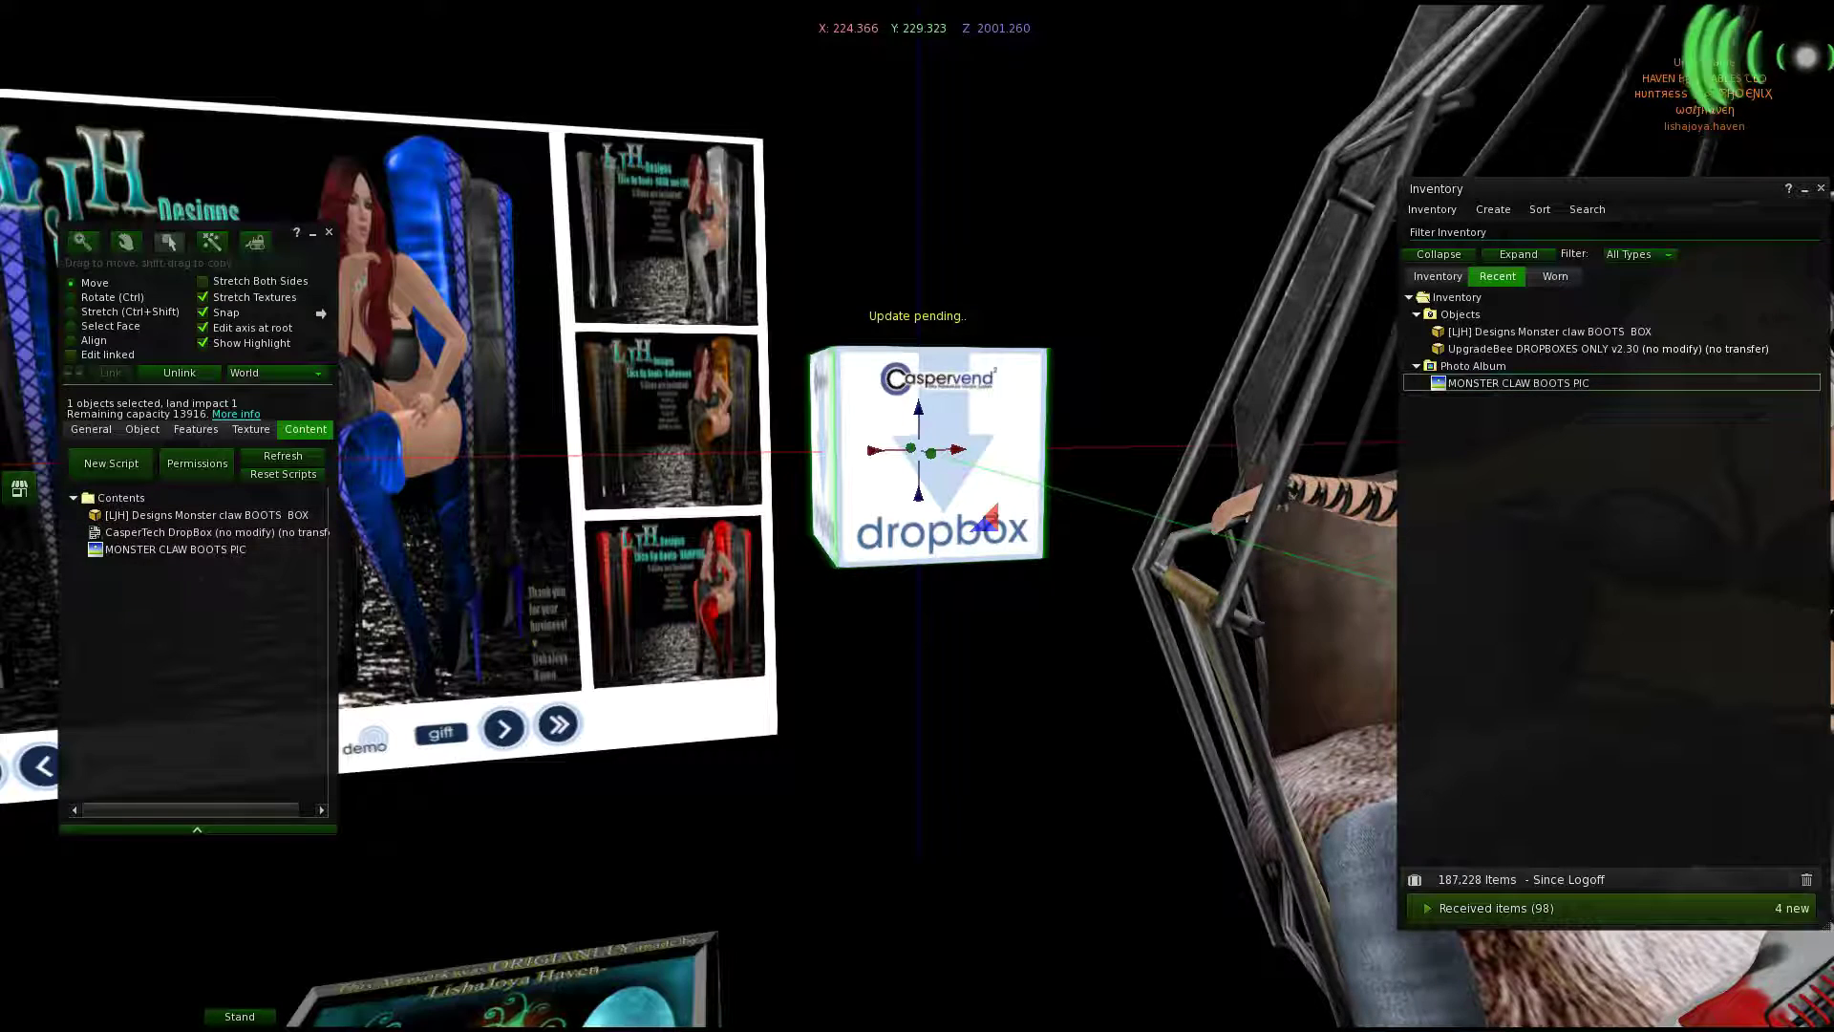
key("ctrl+w")
Step: Examine the status text floating above the dropbox while it processes the added items
left_click_drag(929, 456, 929, 315, "alt")
key("ctrl+alt+Up")
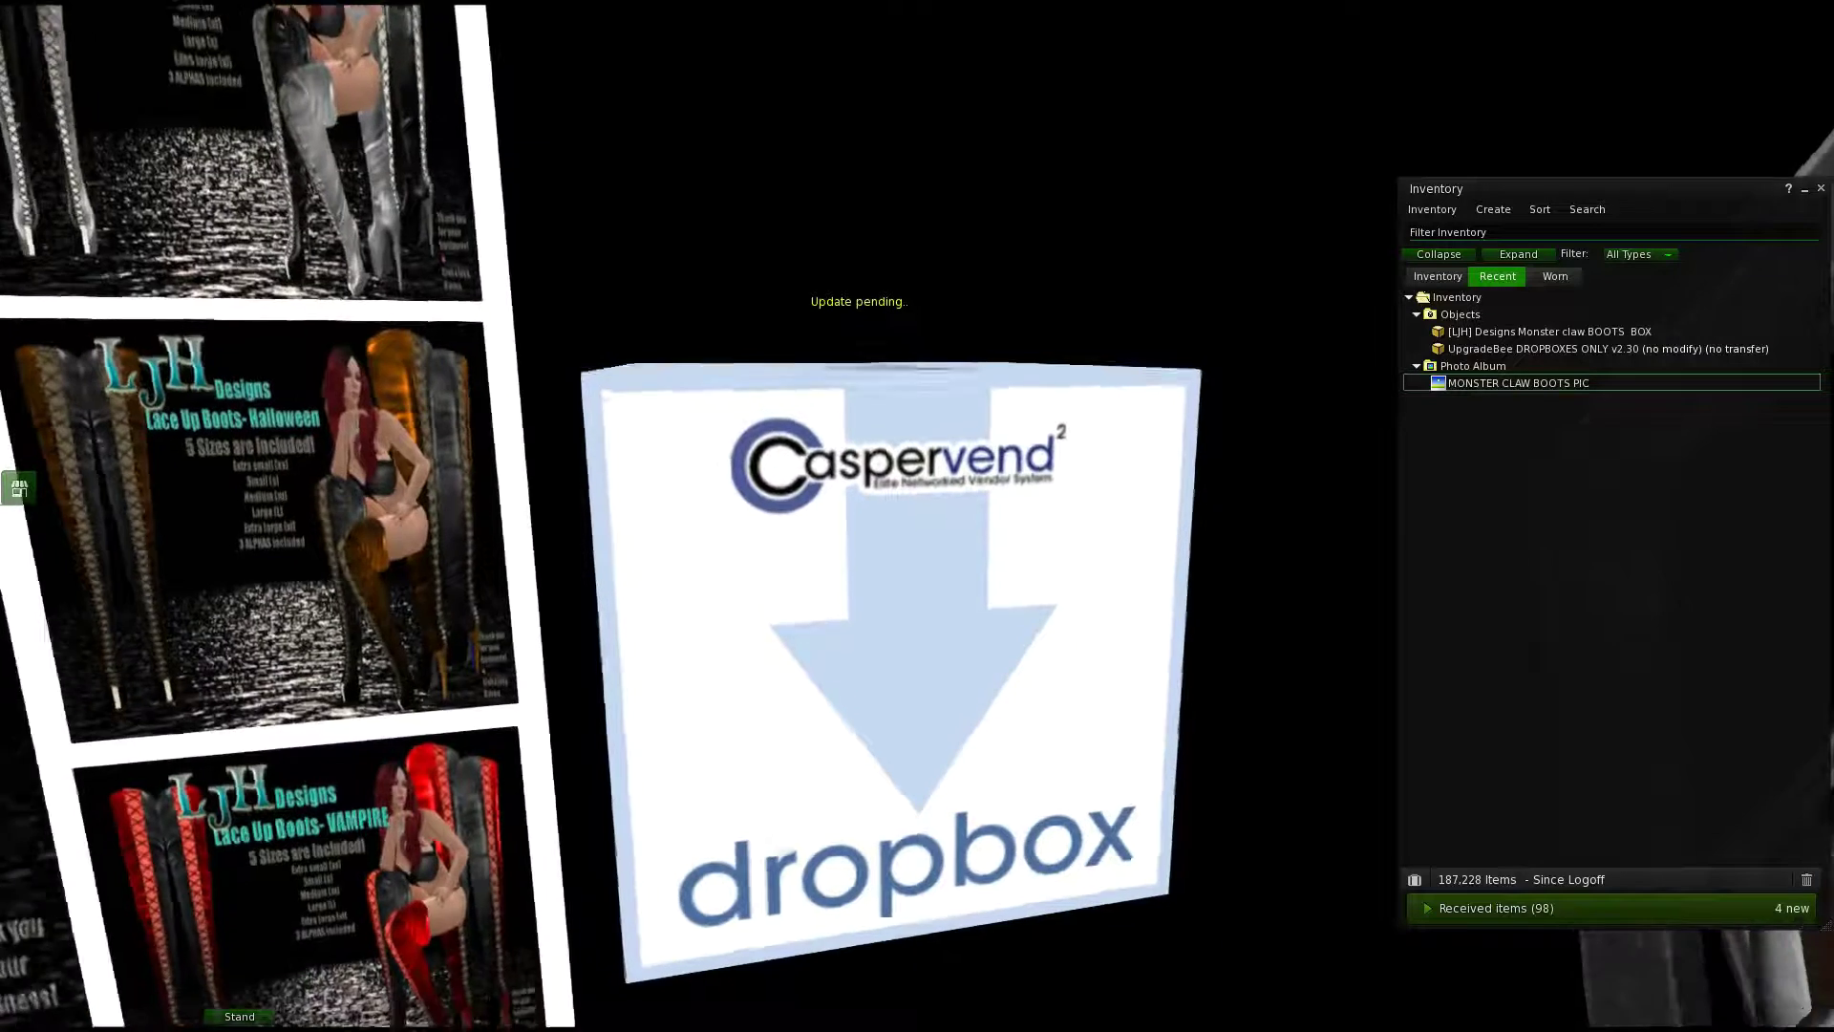
scroll(917, 521, "down", 1)
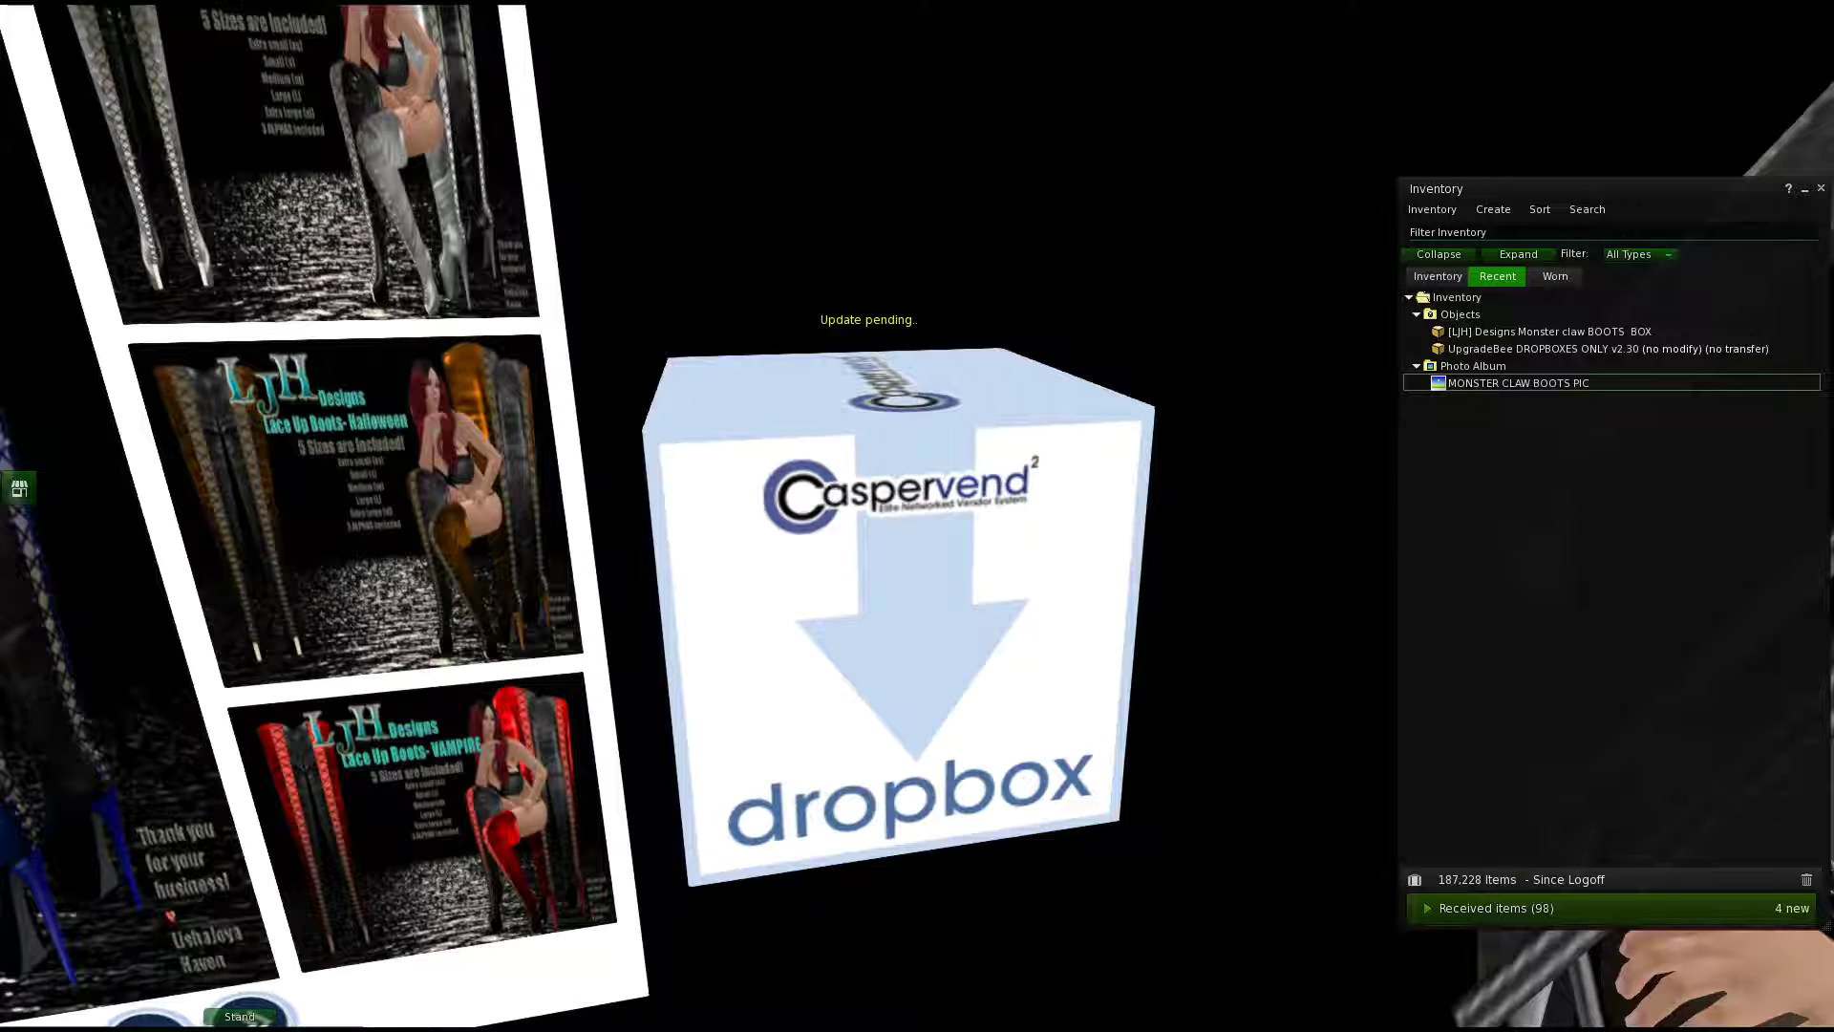
scroll(917, 521, "down", 1)
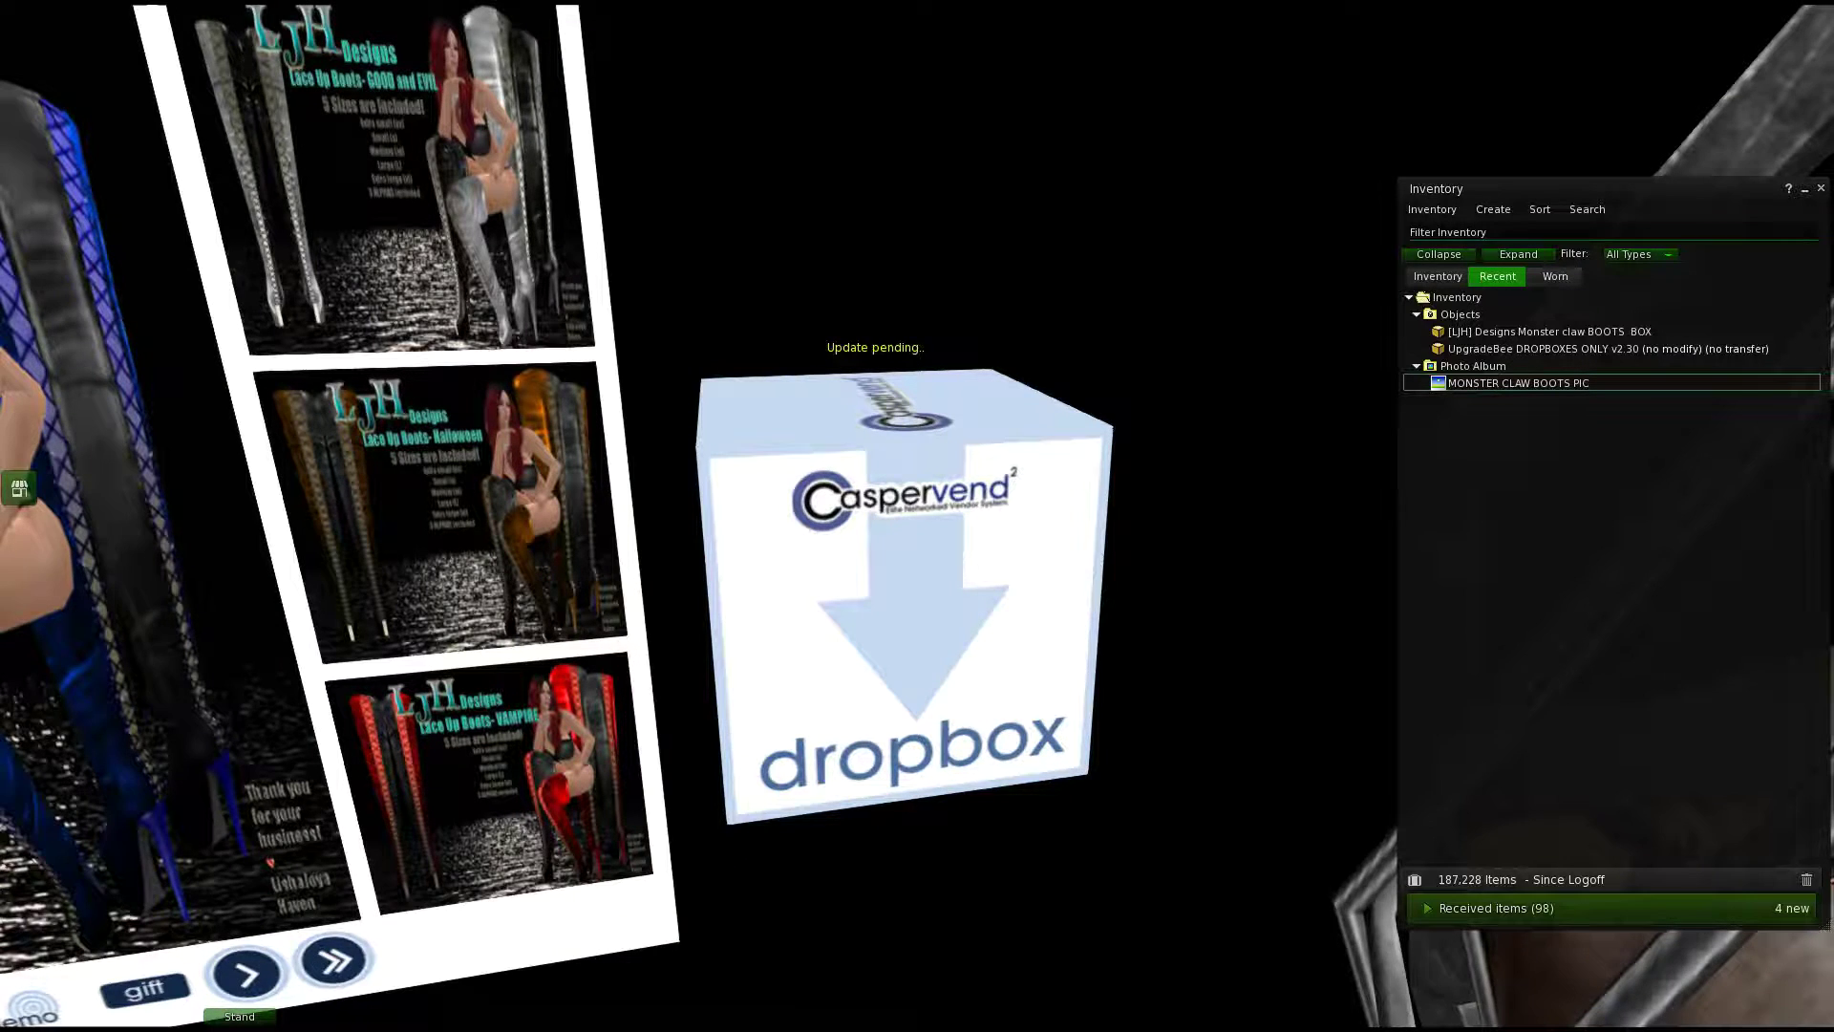
scroll(917, 521, "up", 2)
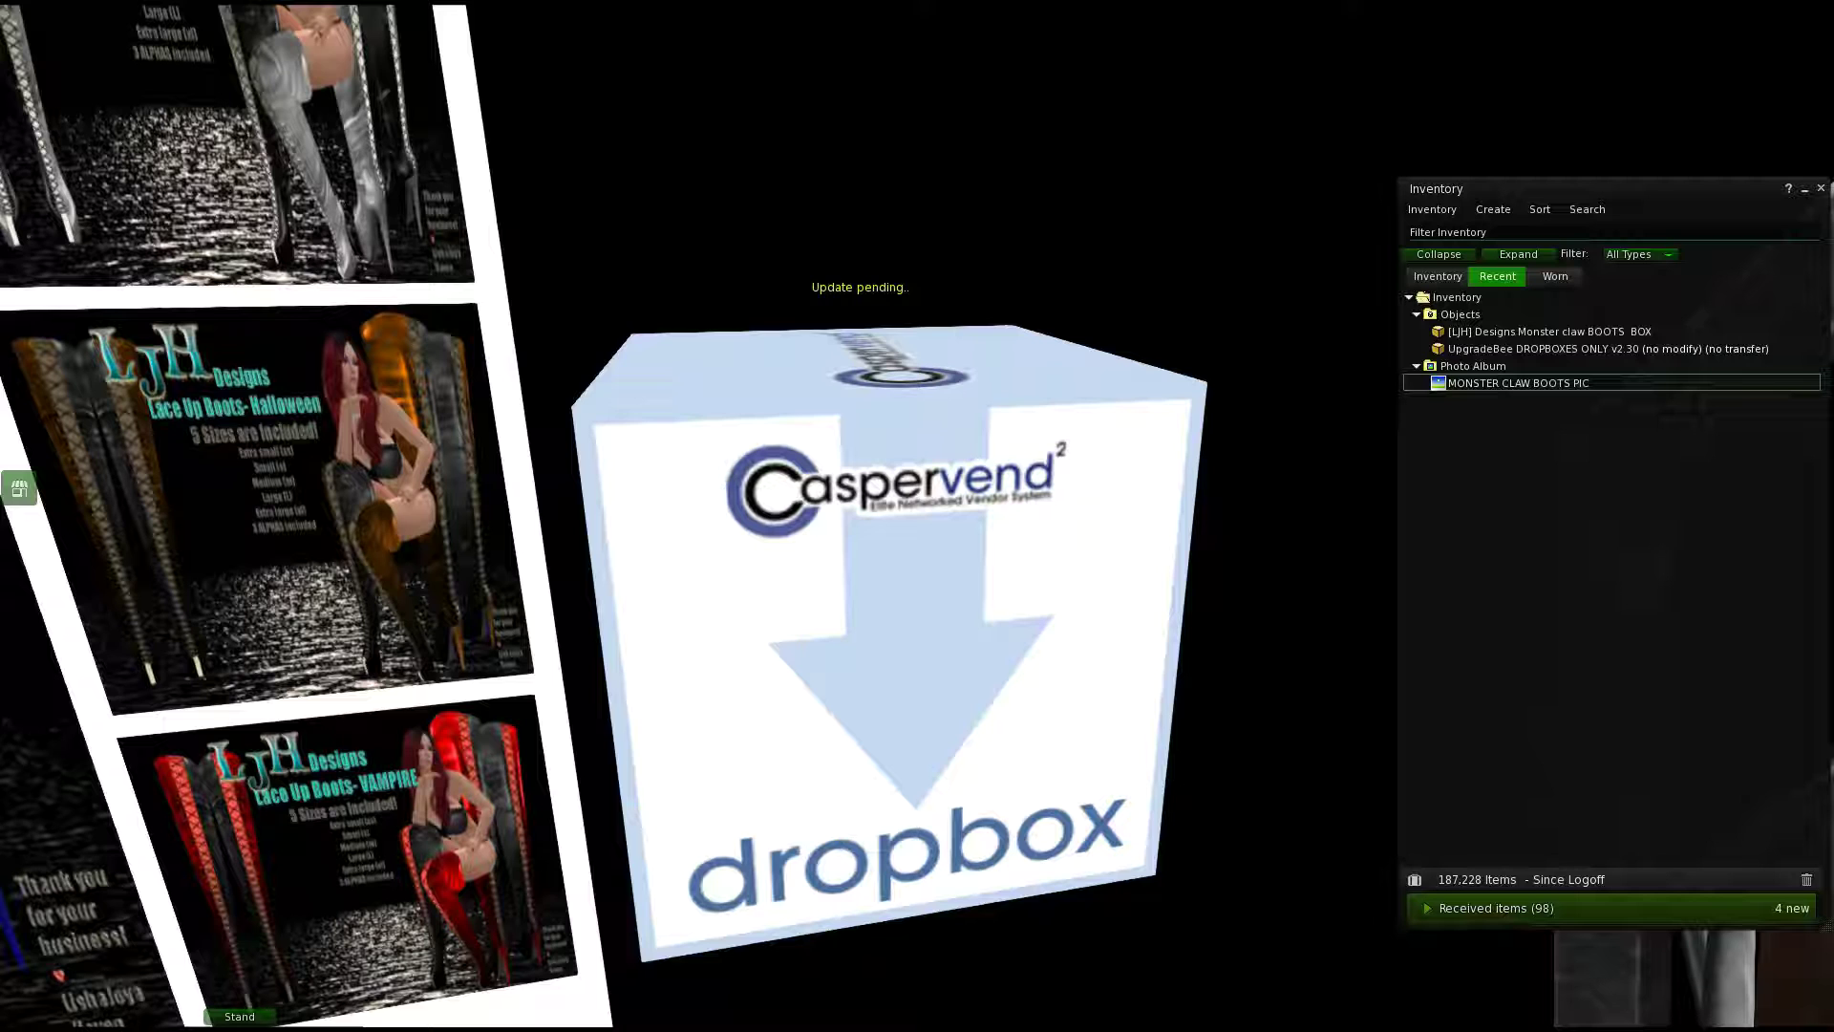
key("alt+Left")
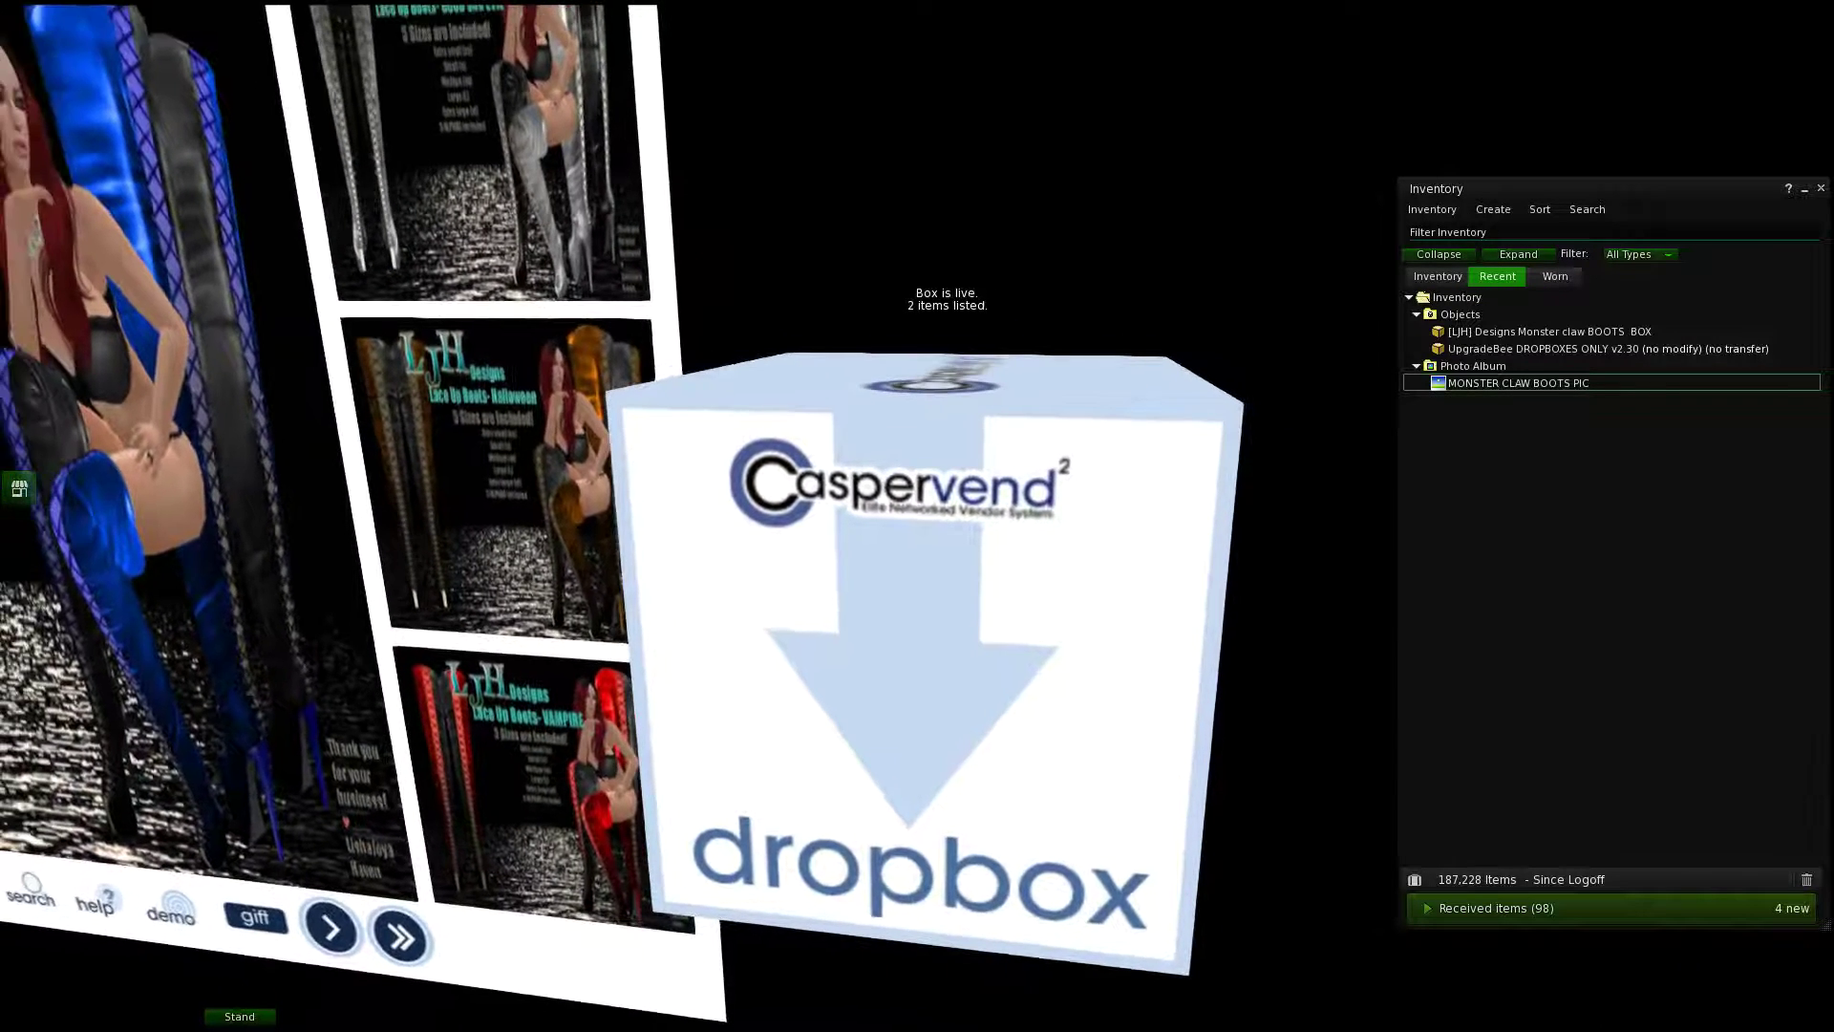
key("alt+Right")
key("alt+Left")
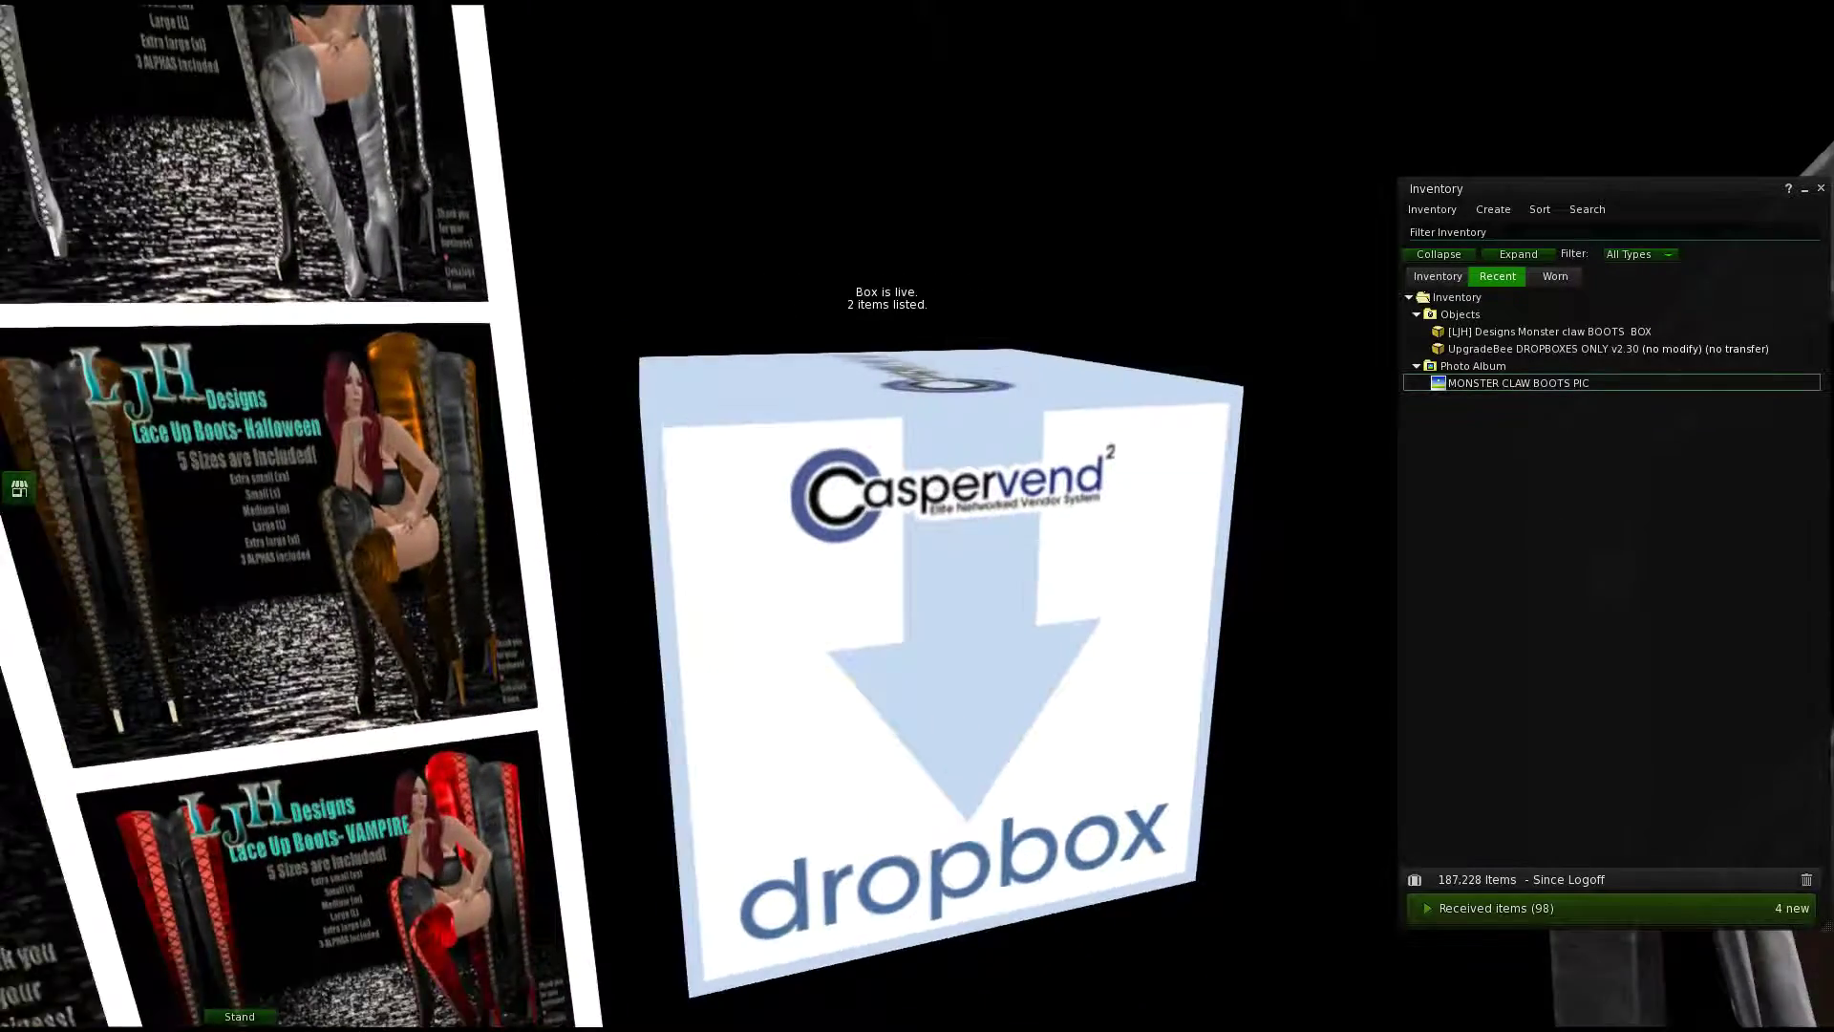
key("alt+Down")
key("alt+Up")
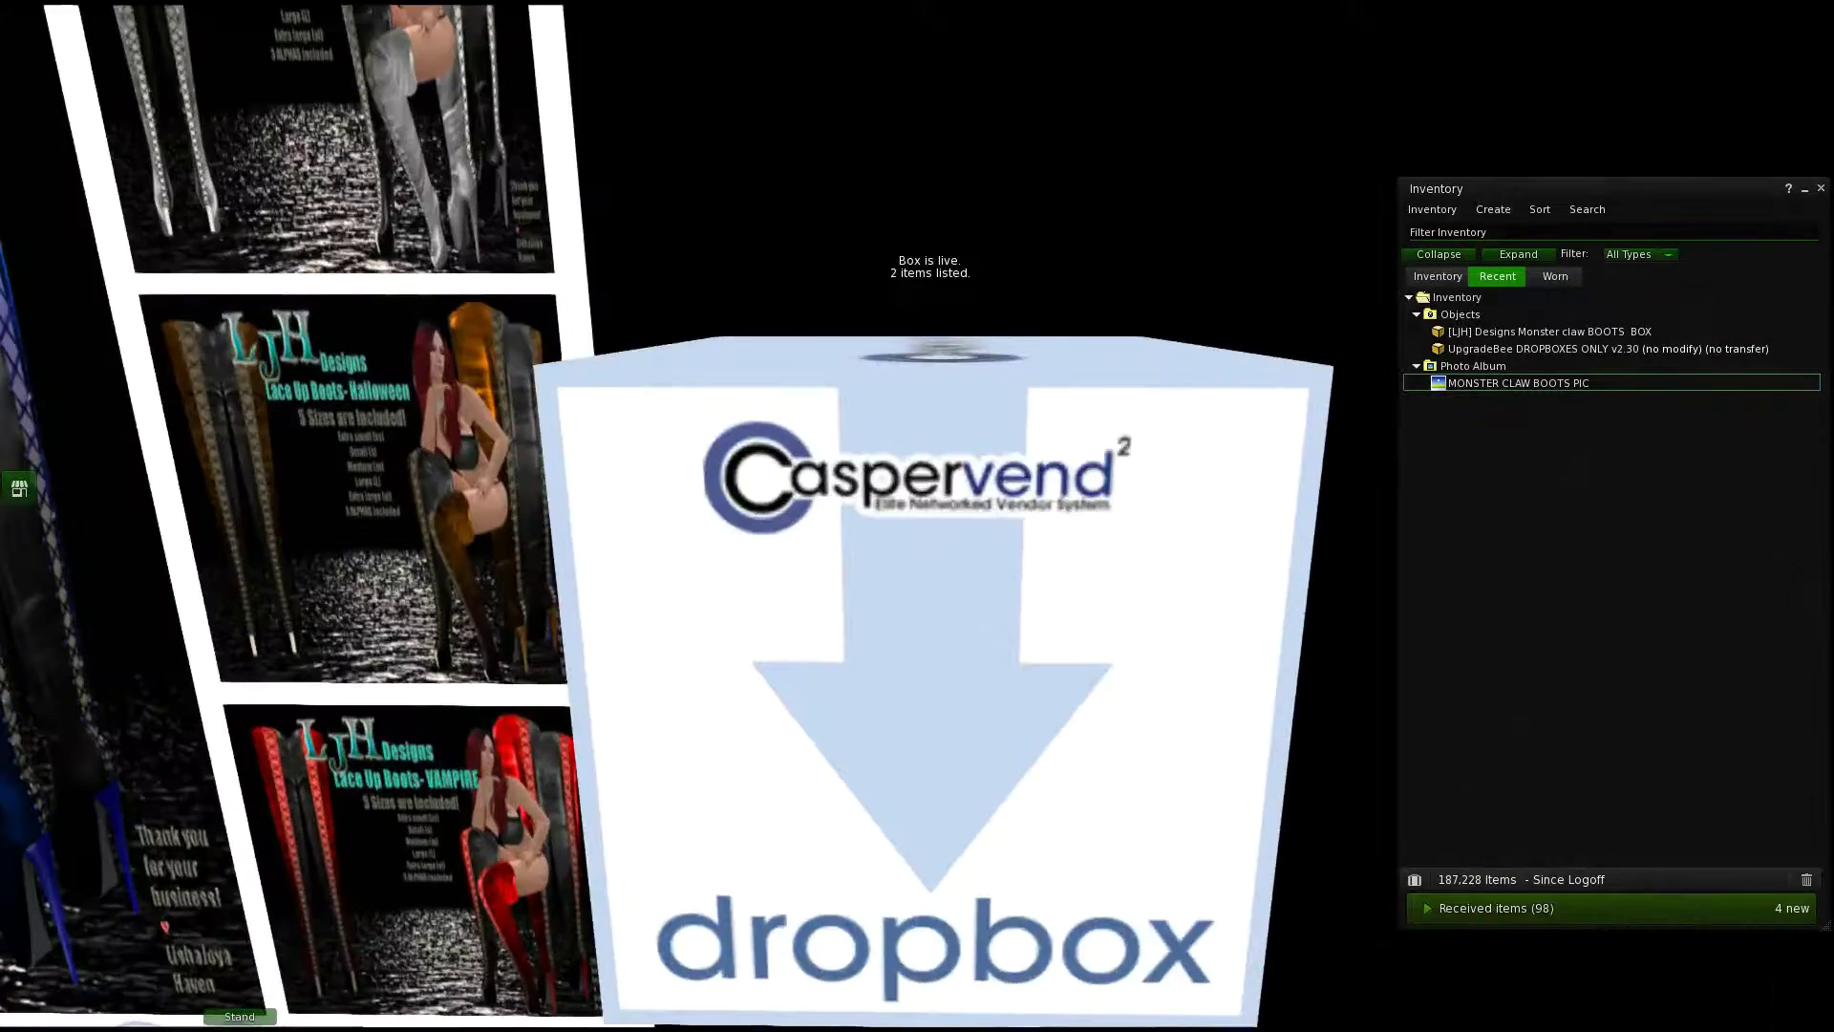
key("Left")
key("ctrl+alt+Up")
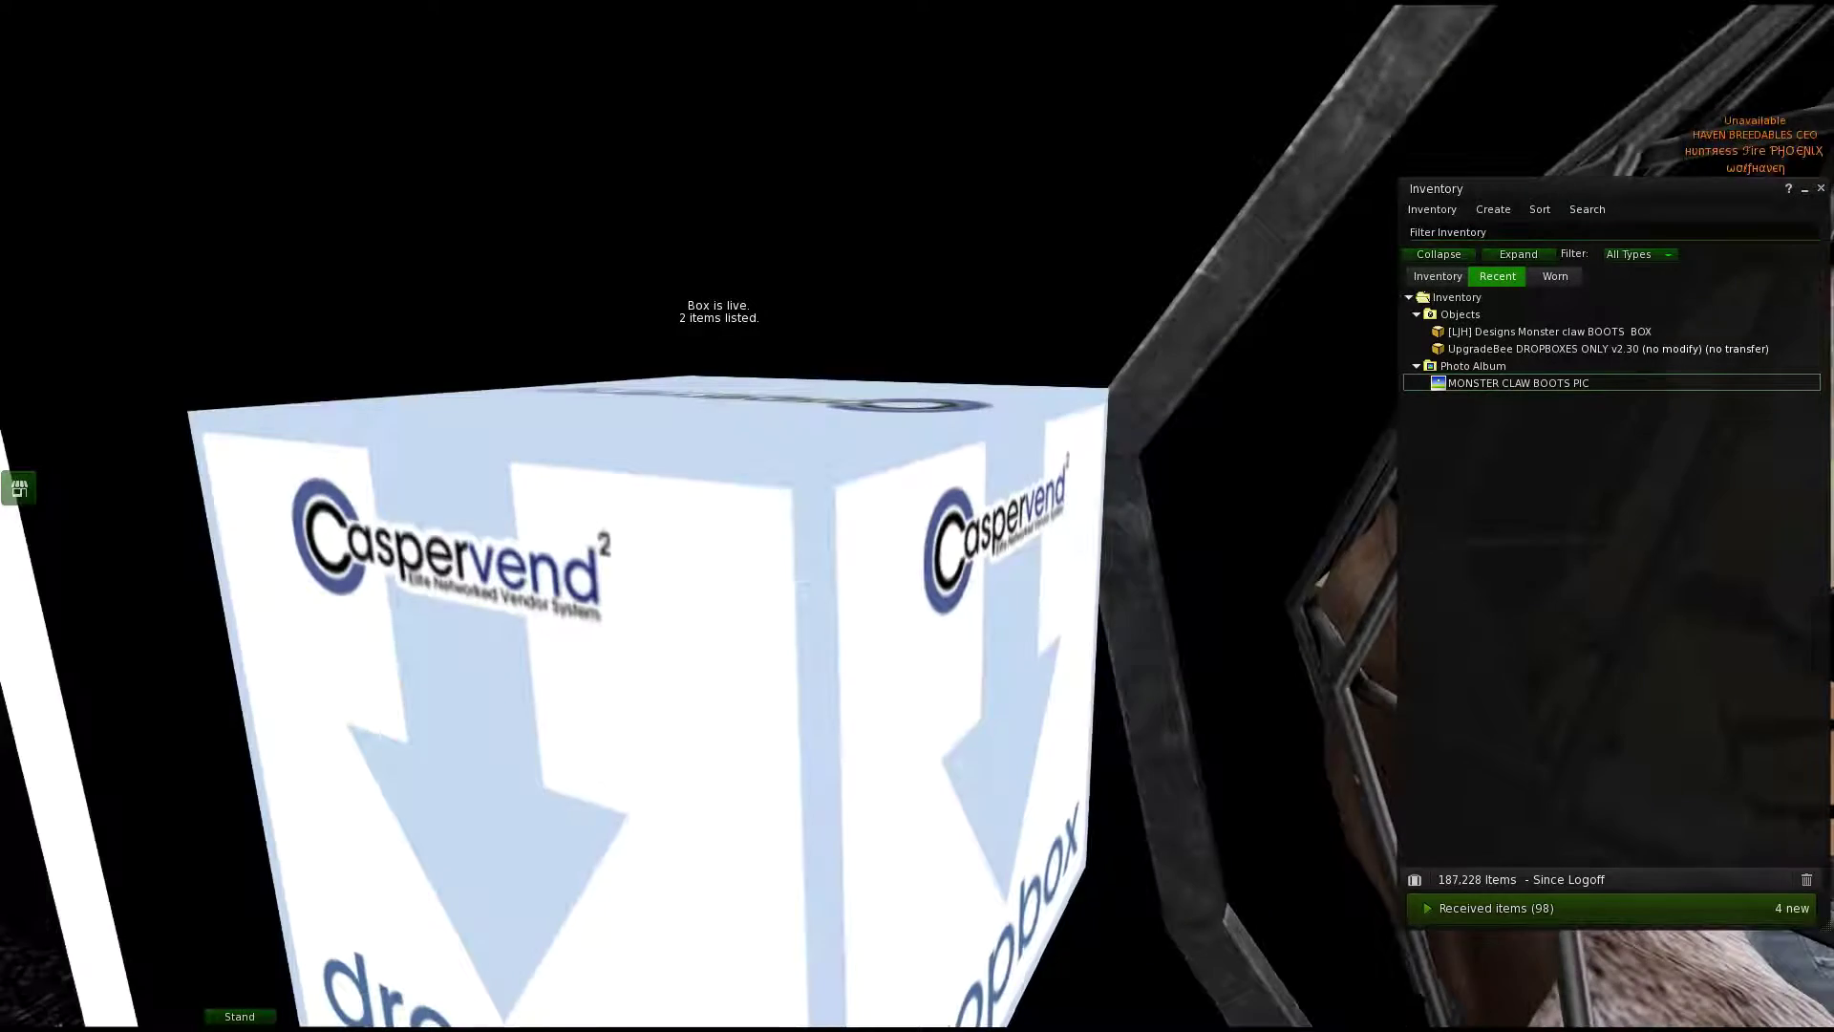
key("alt+Right")
key("alt+Down")
key("alt+Down")
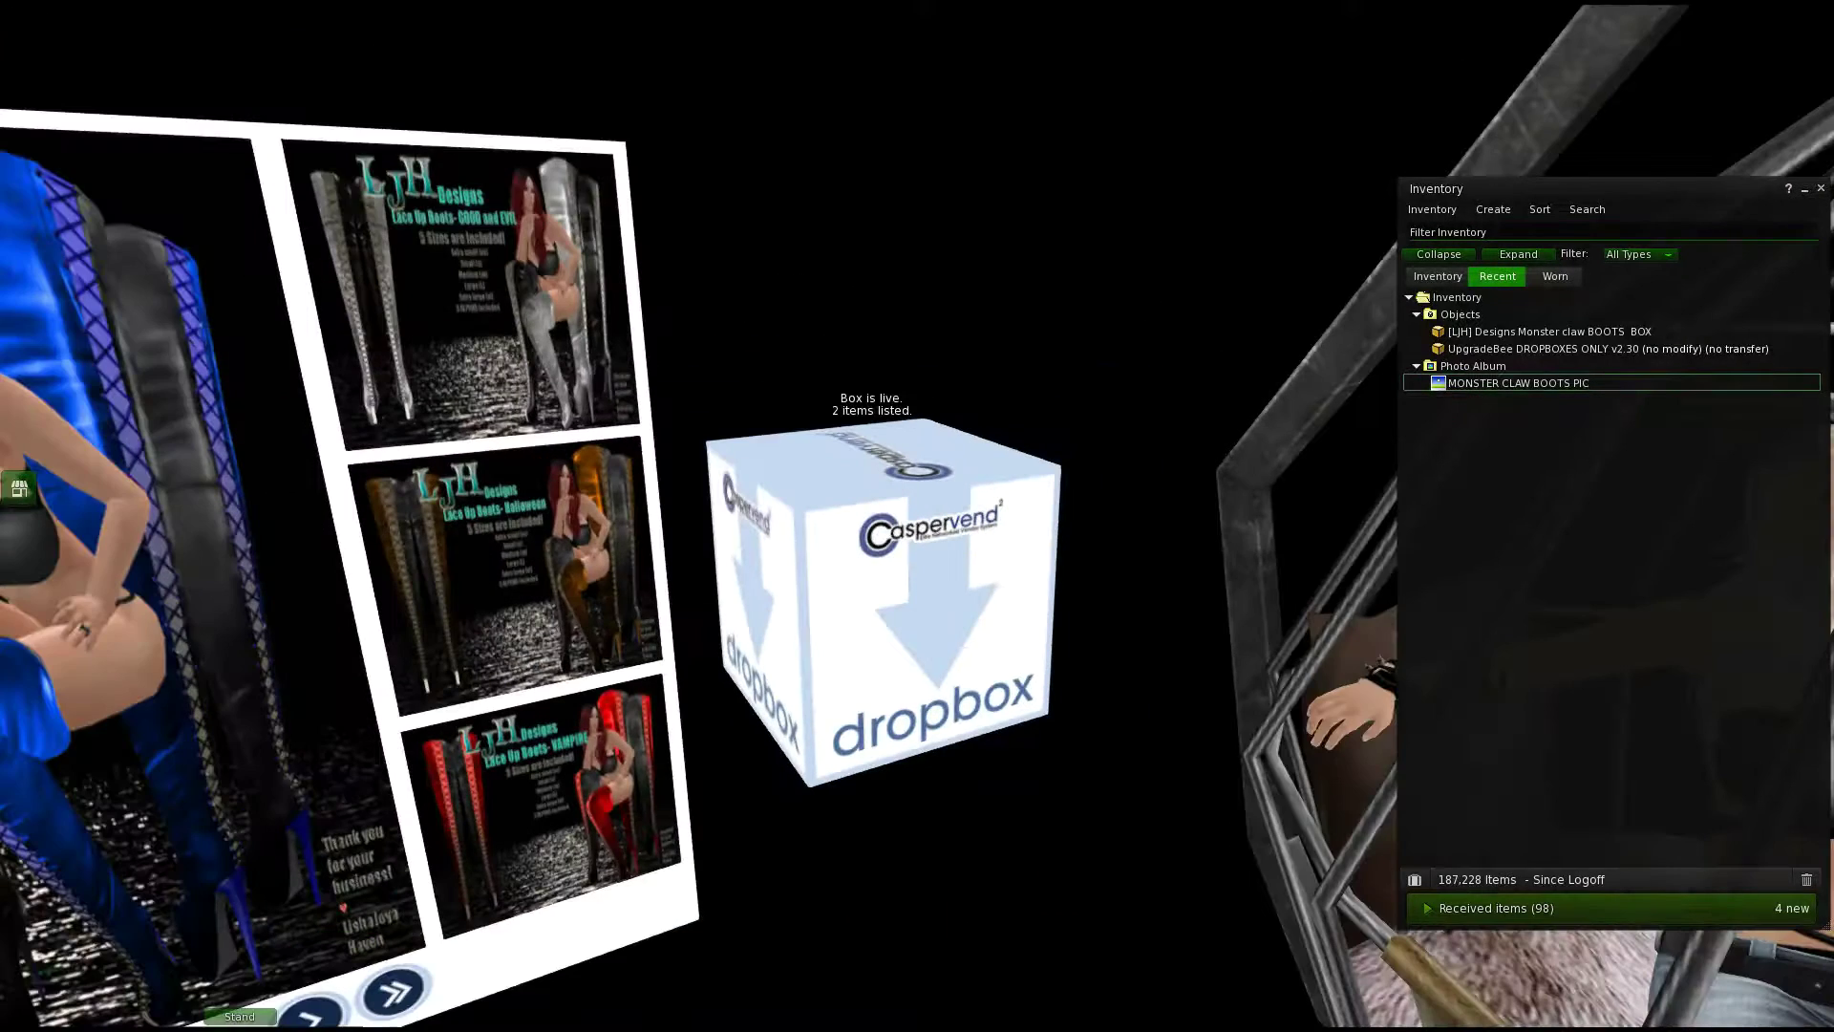
scroll(894, 527, "up", 2)
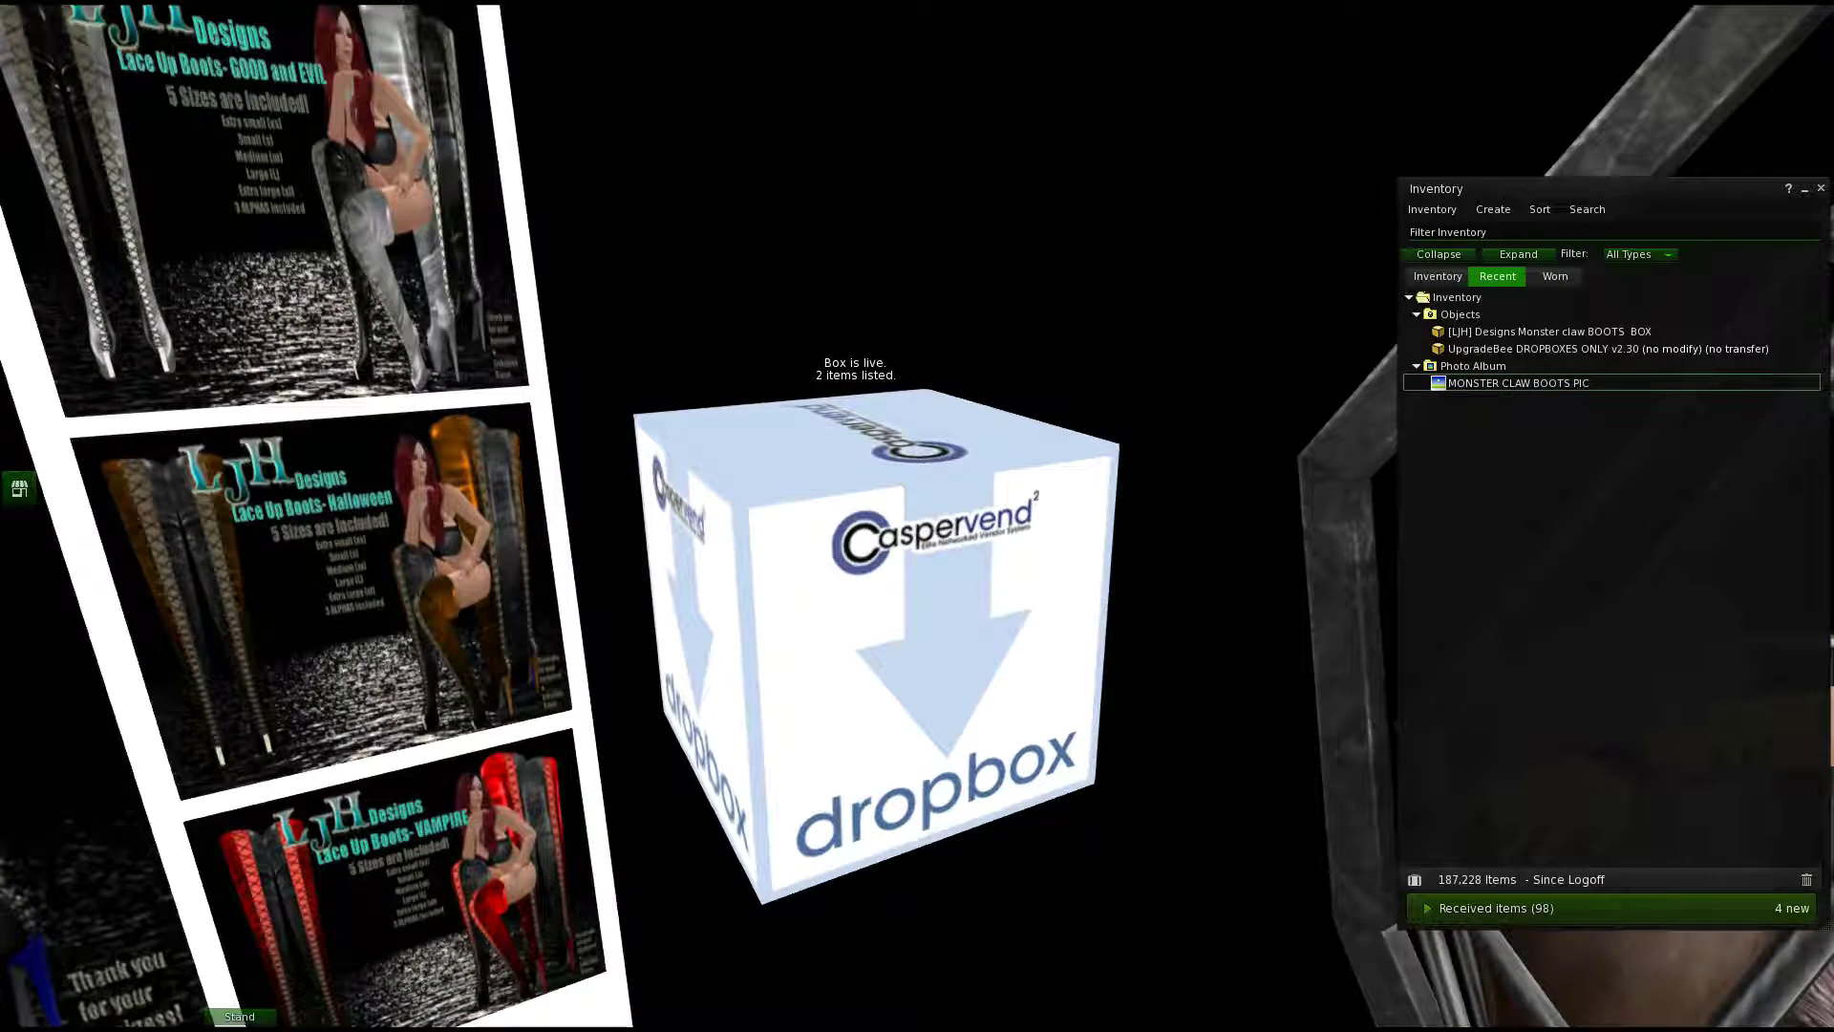
scroll(900, 516, "down", 2)
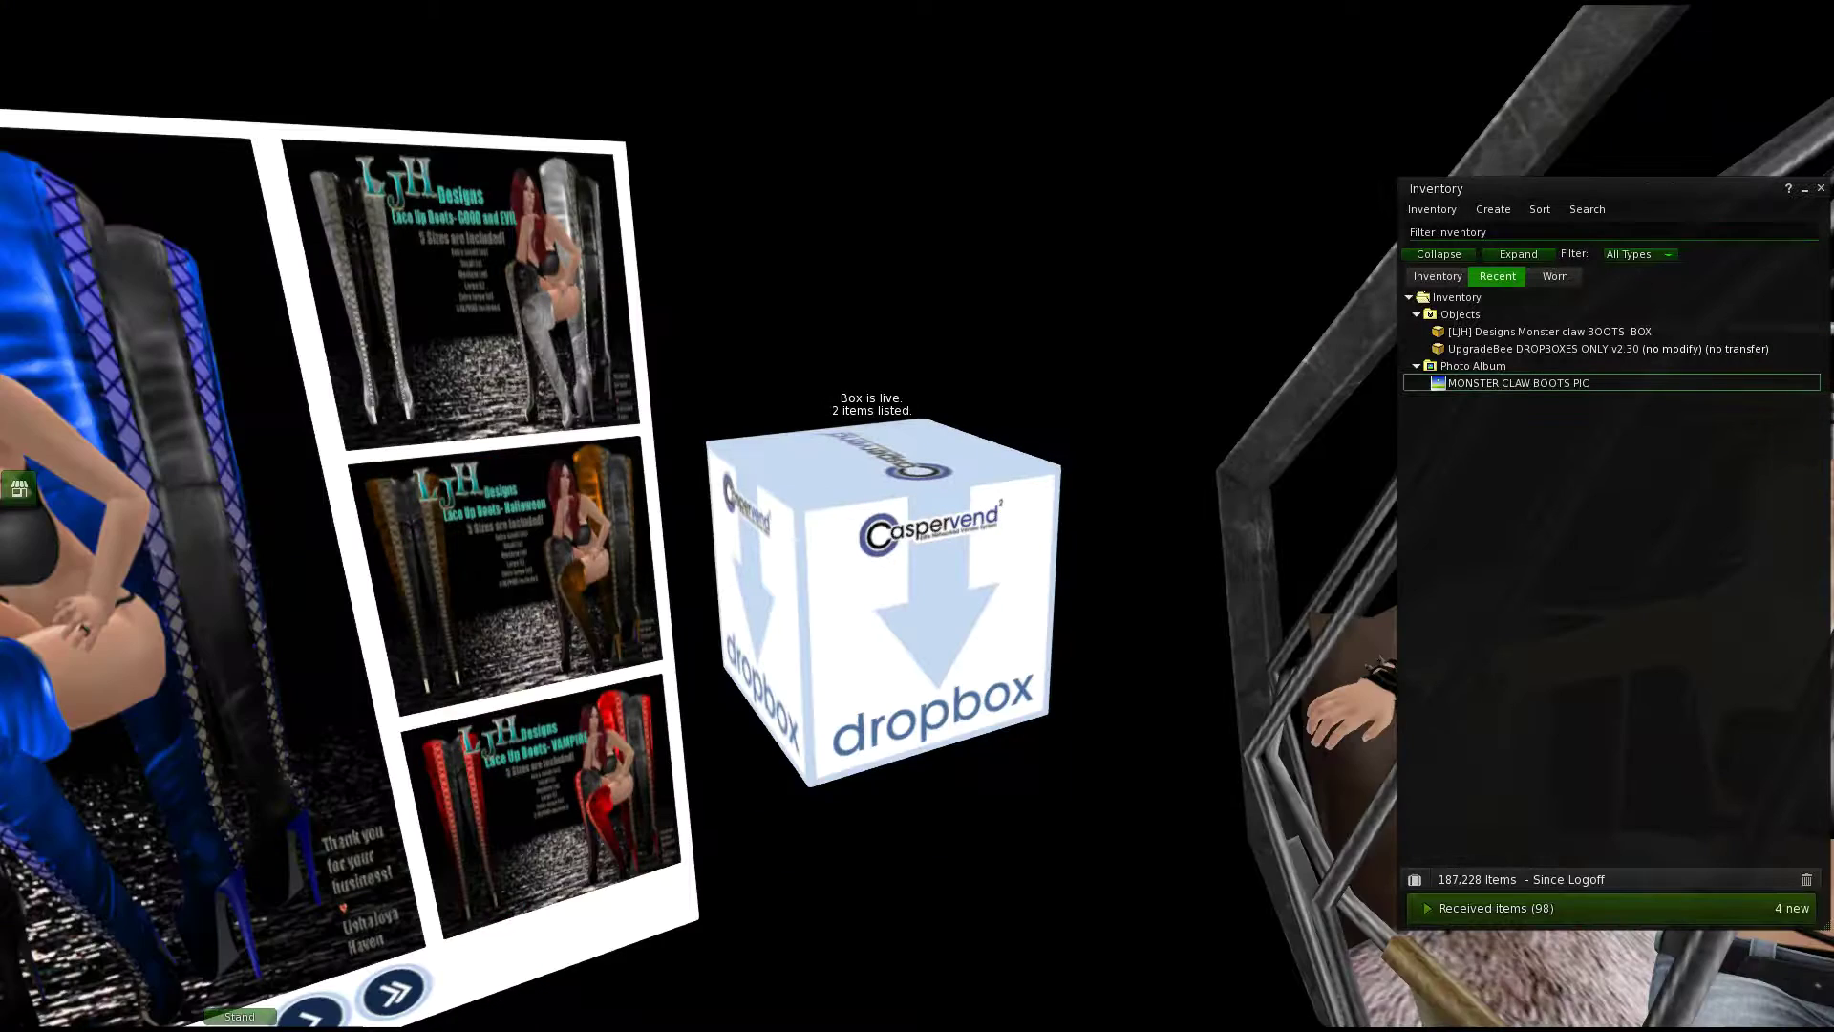
Step: Rename the dropbox as "CasperTech DropBox v2.20 EXAMPLE FOR YOUTUBE" and finish editing it
scroll(900, 516, "up", 2)
right_click(897, 530)
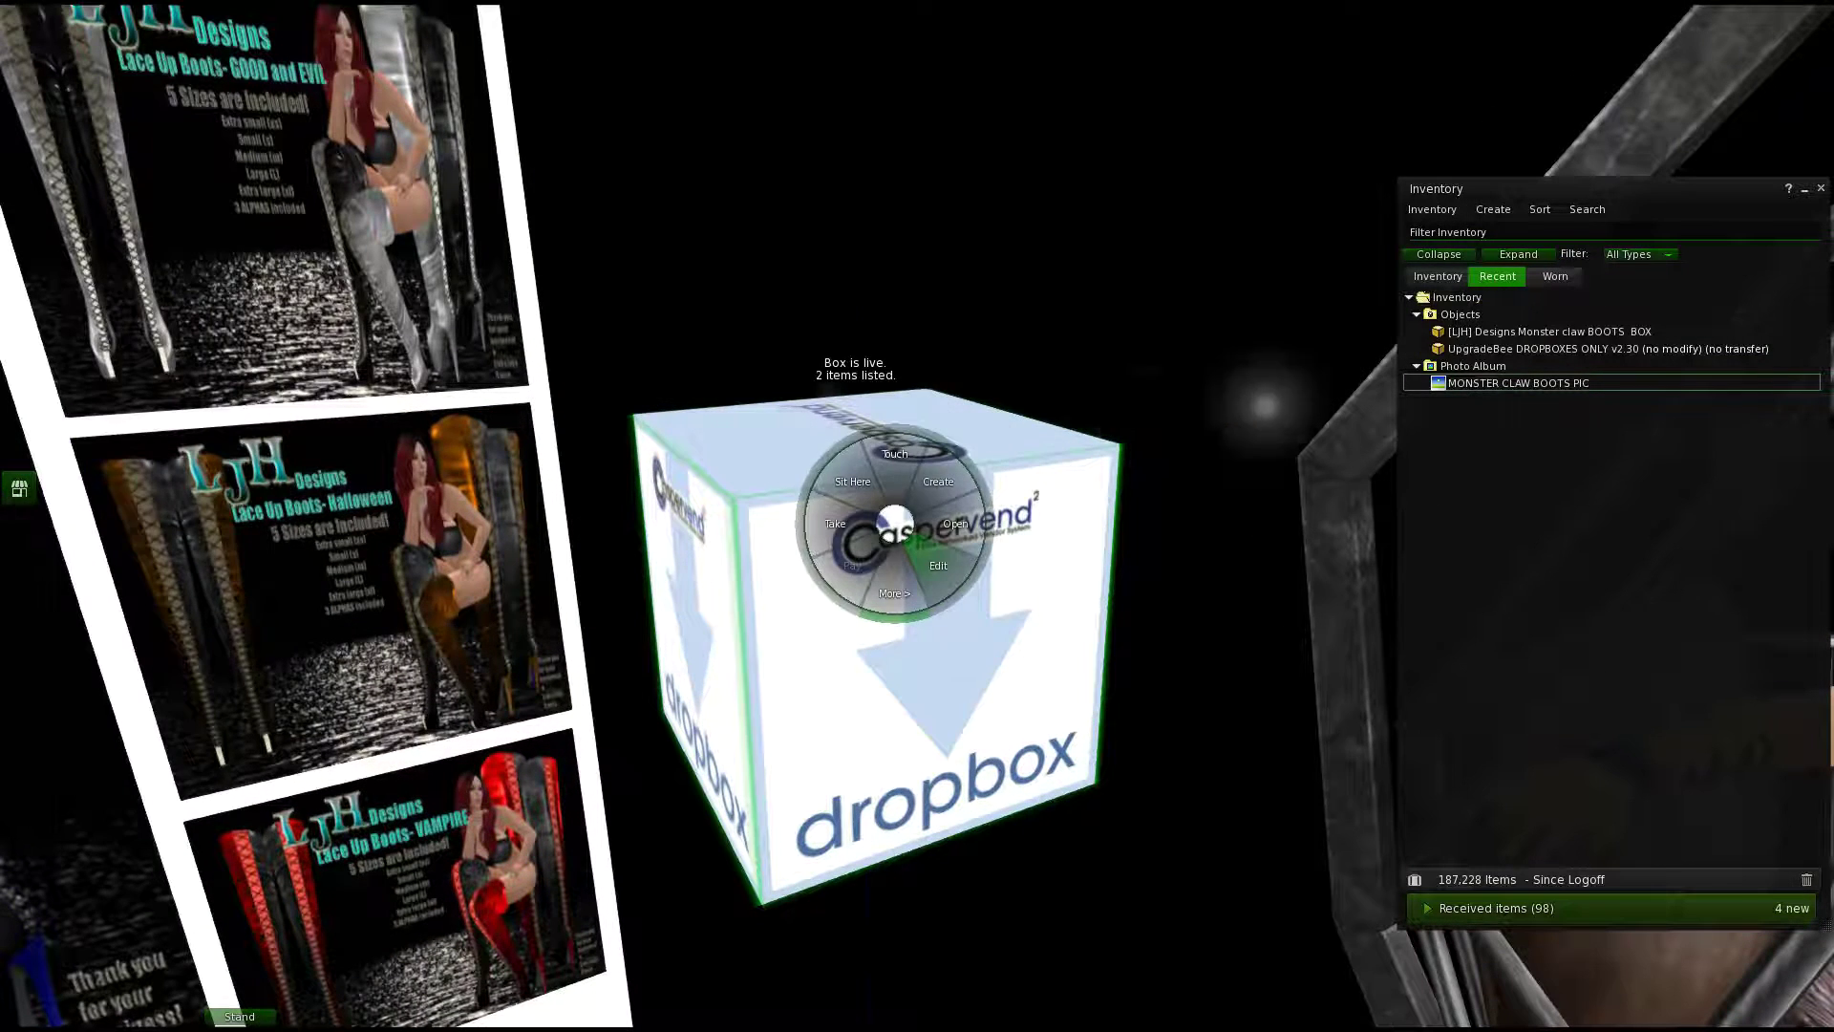
left_click(949, 585)
left_click(90, 429)
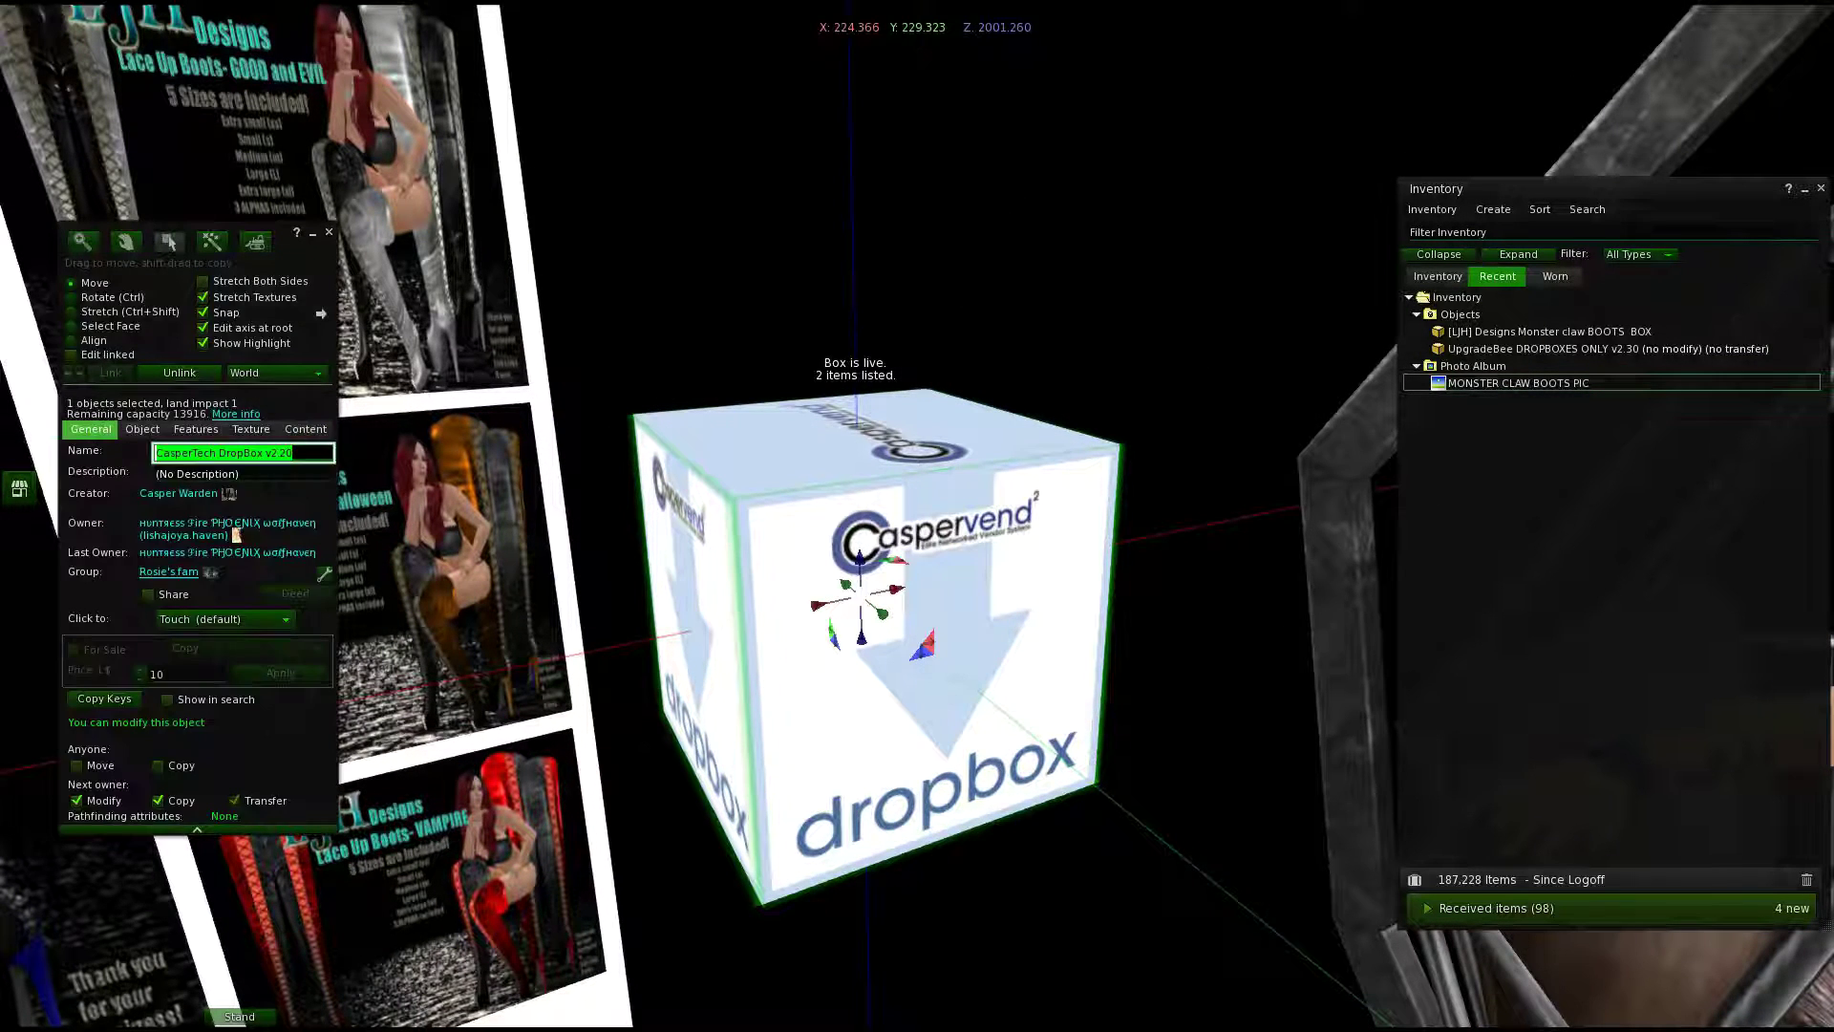
left_click(293, 453)
type("EXA")
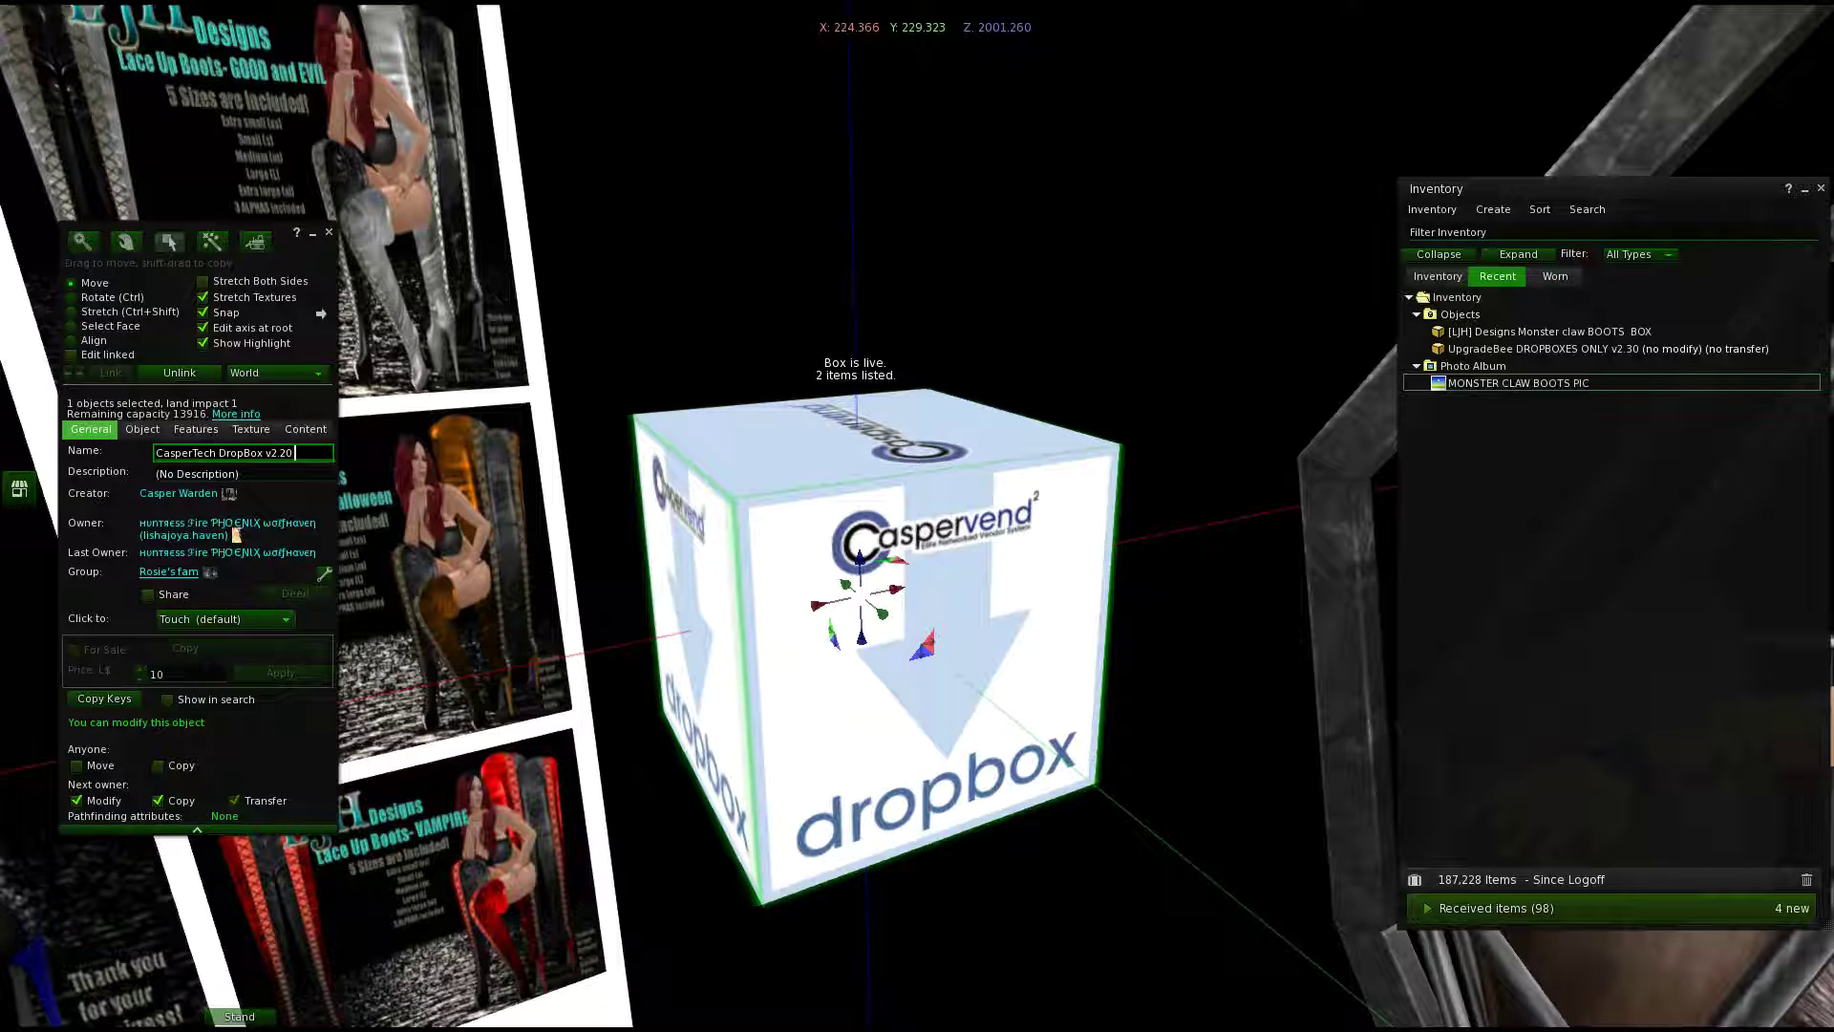
type("MPLE FOR YOUTUBE")
key("Return")
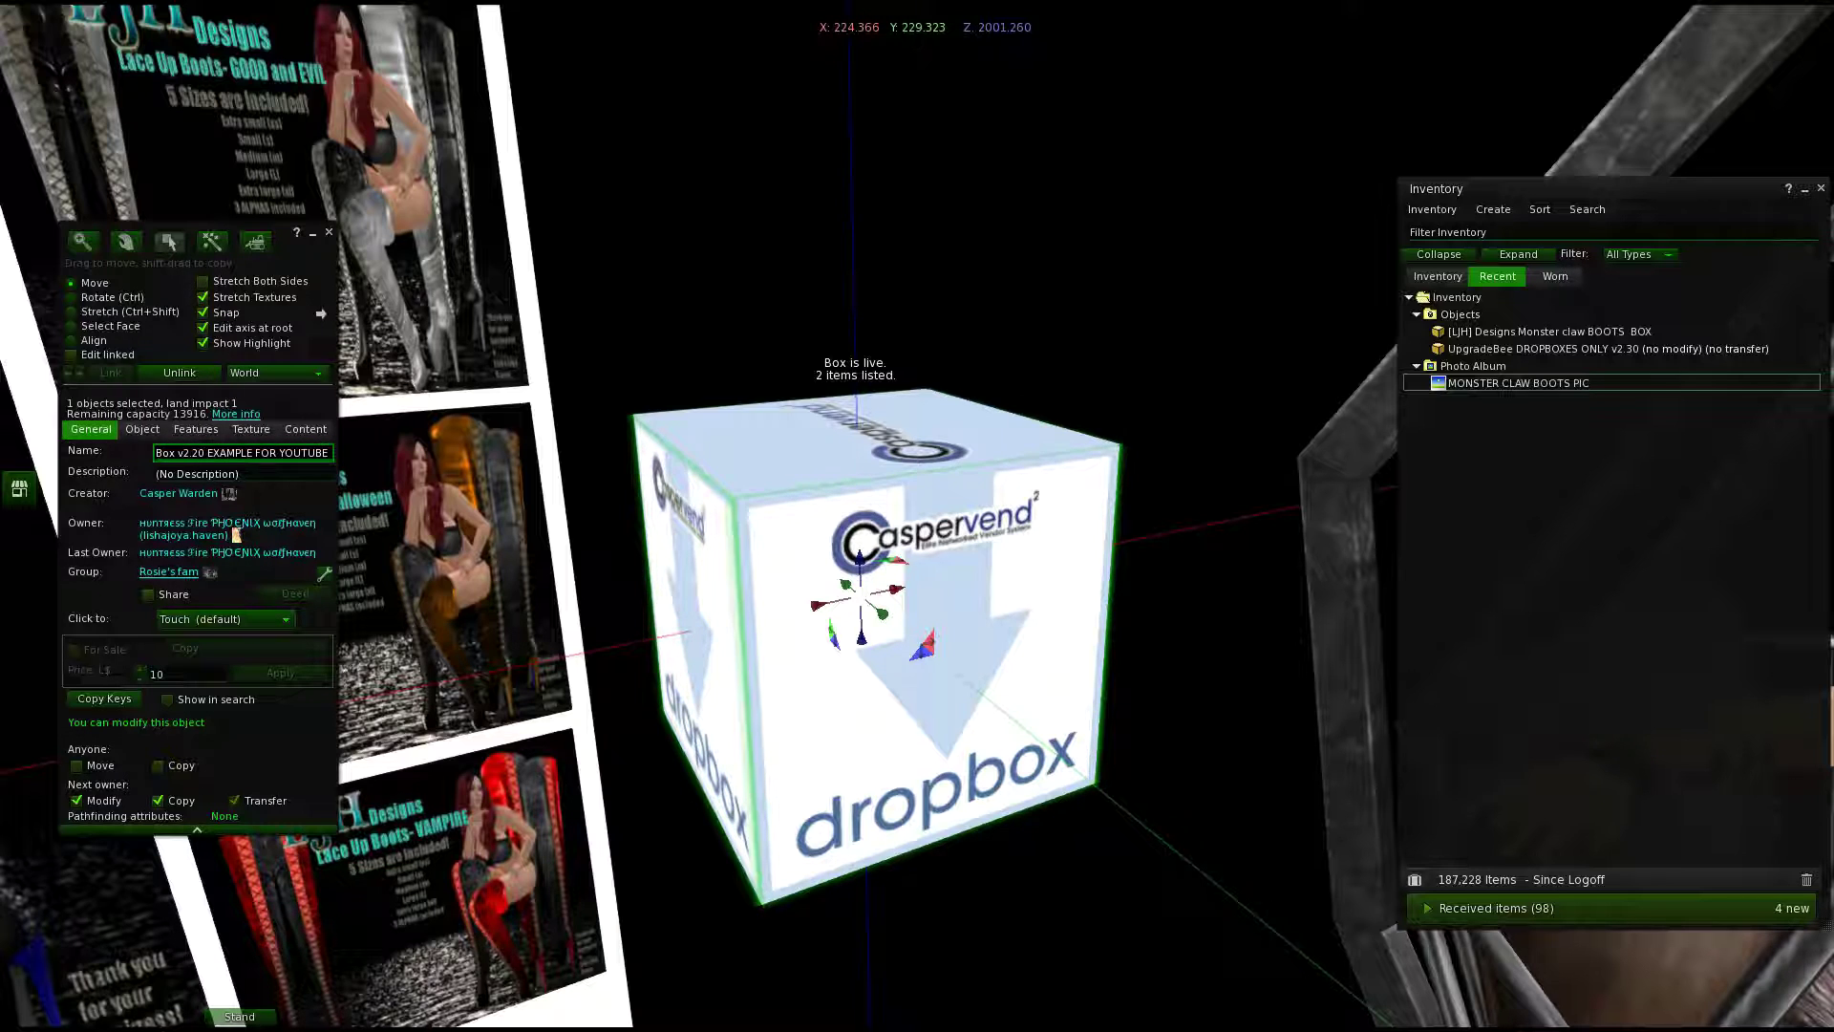
key("ctrl+w")
Step: Rename the boots vendor panel as "CasperVend2 7 Panel Flat v2.12 EXAMPLE FOR YOUTUBE" and close its editor
scroll(535, 688, "down", 4)
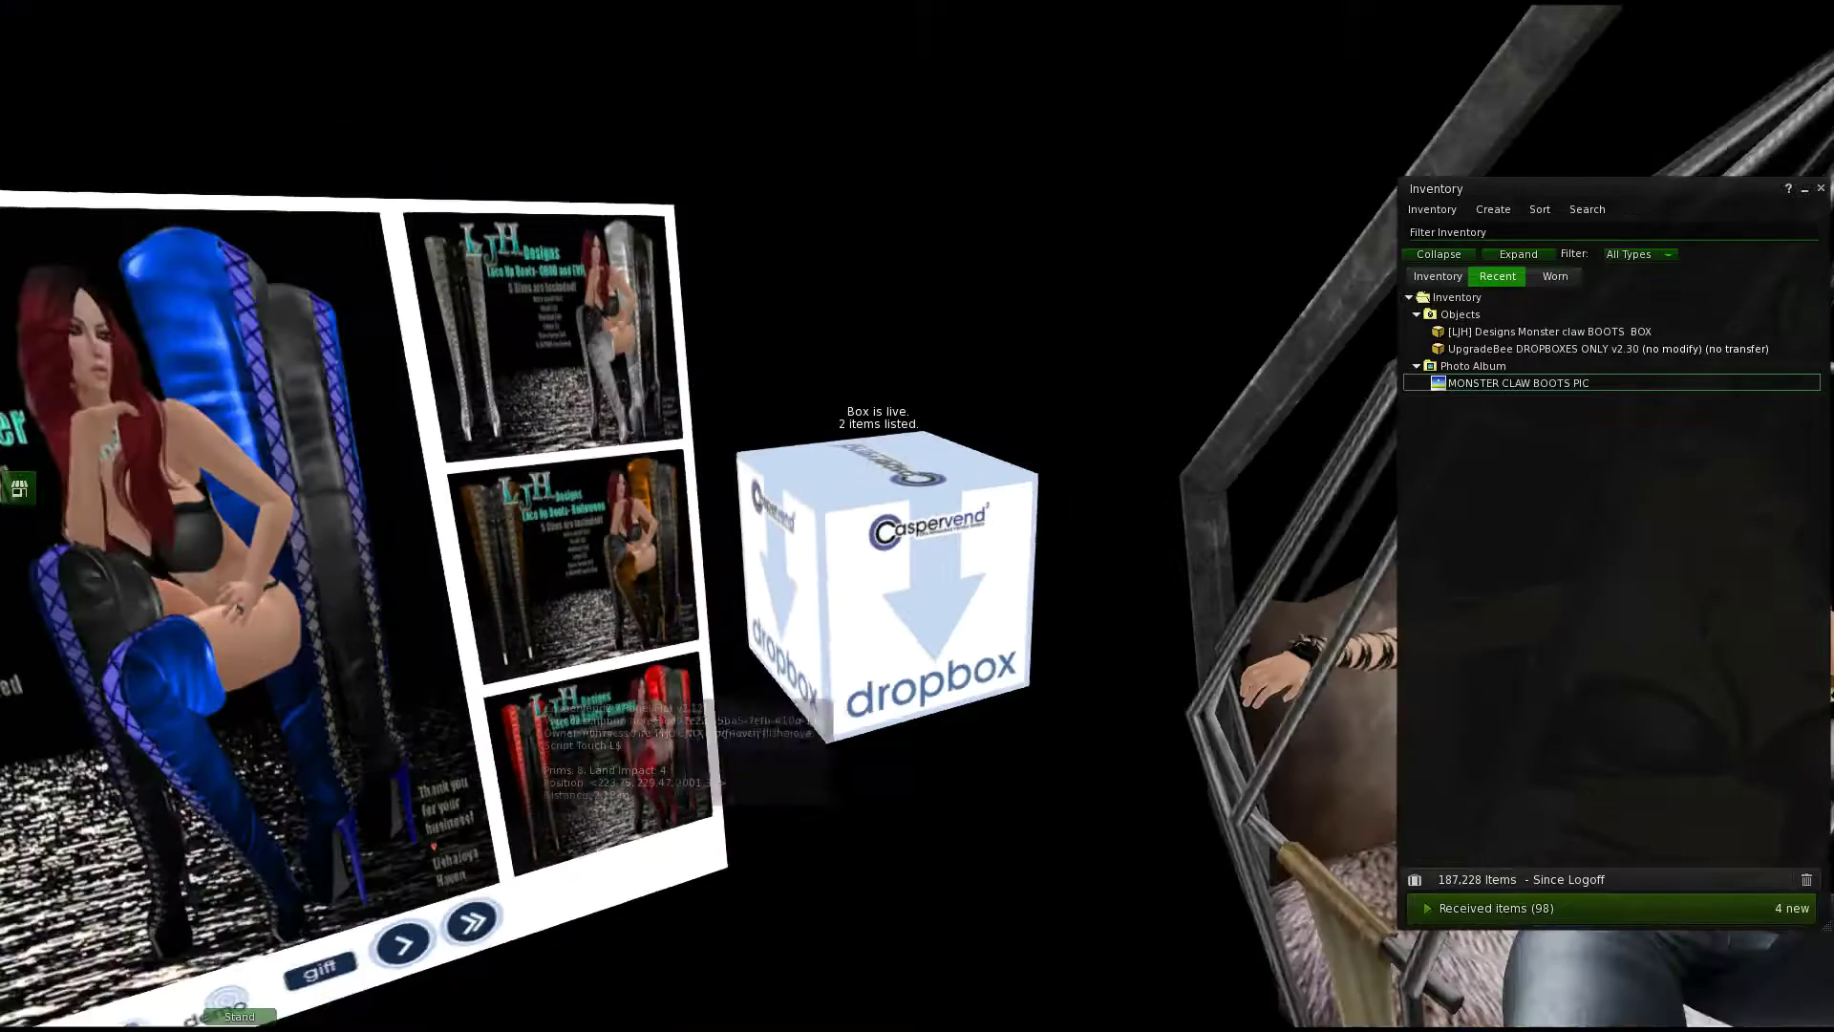
left_click(334, 516, "alt")
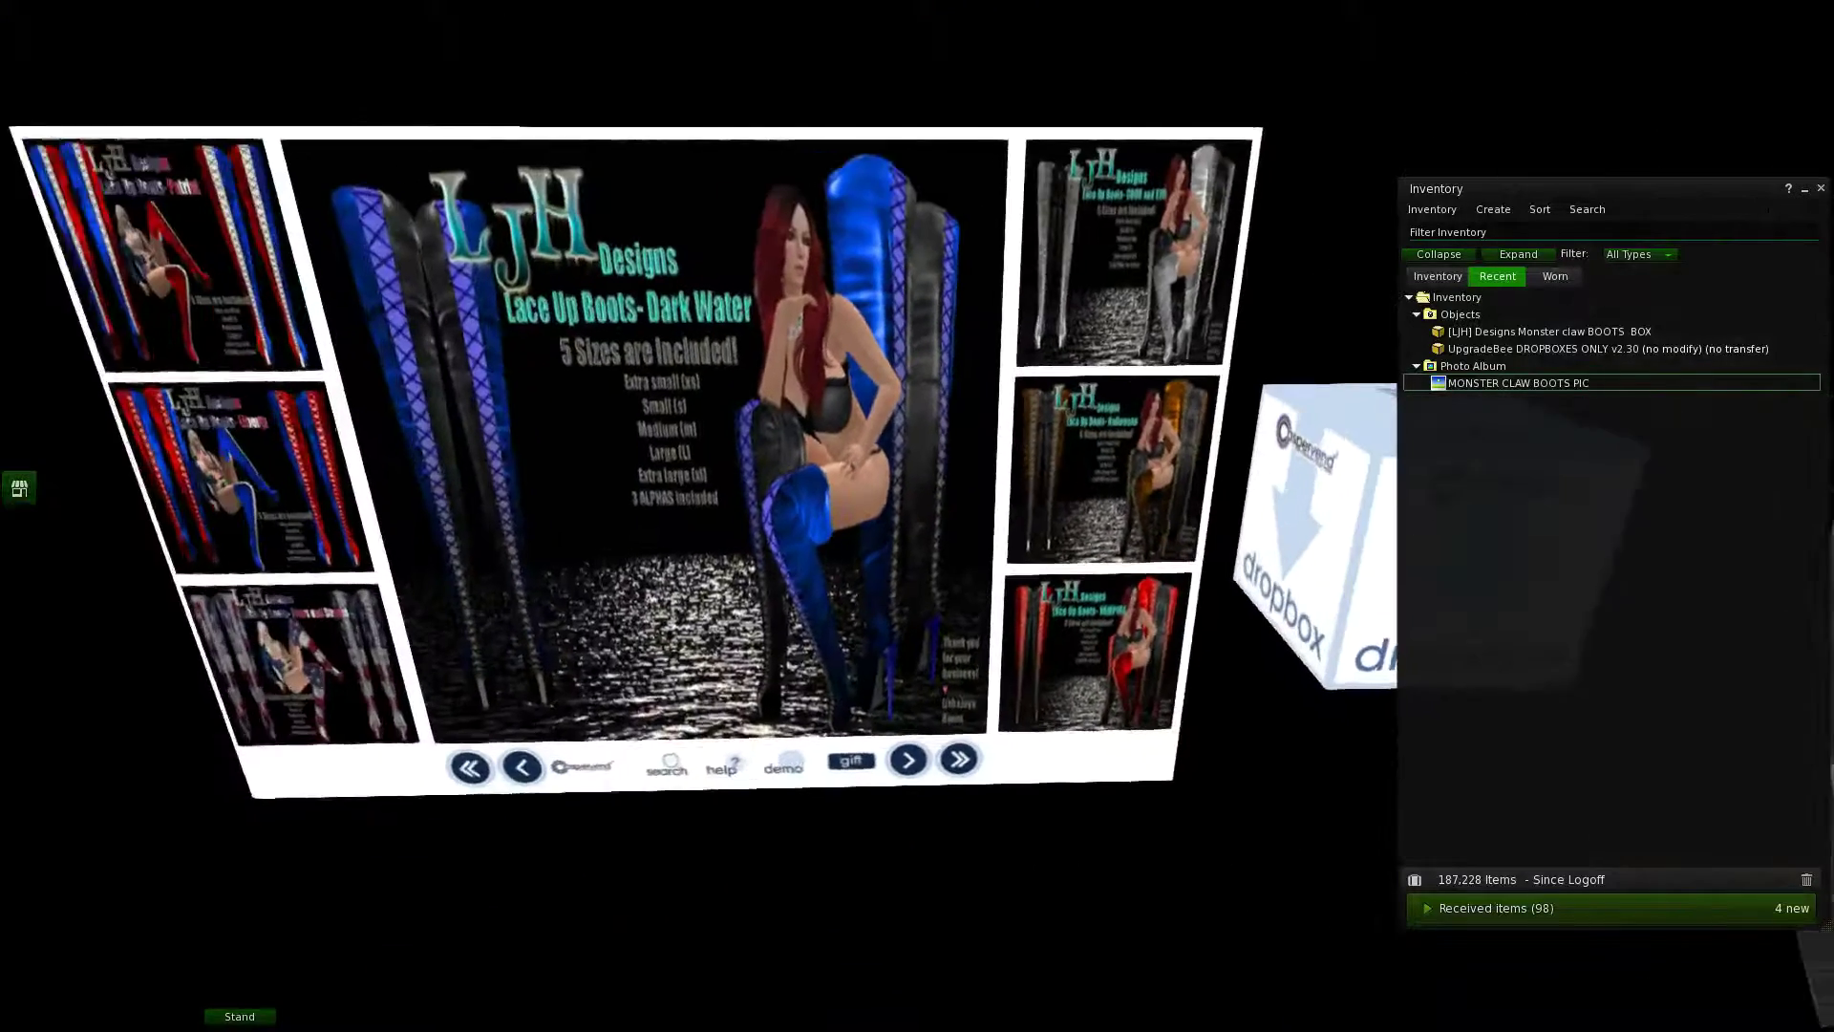
left_click_drag(770, 520, 831, 521)
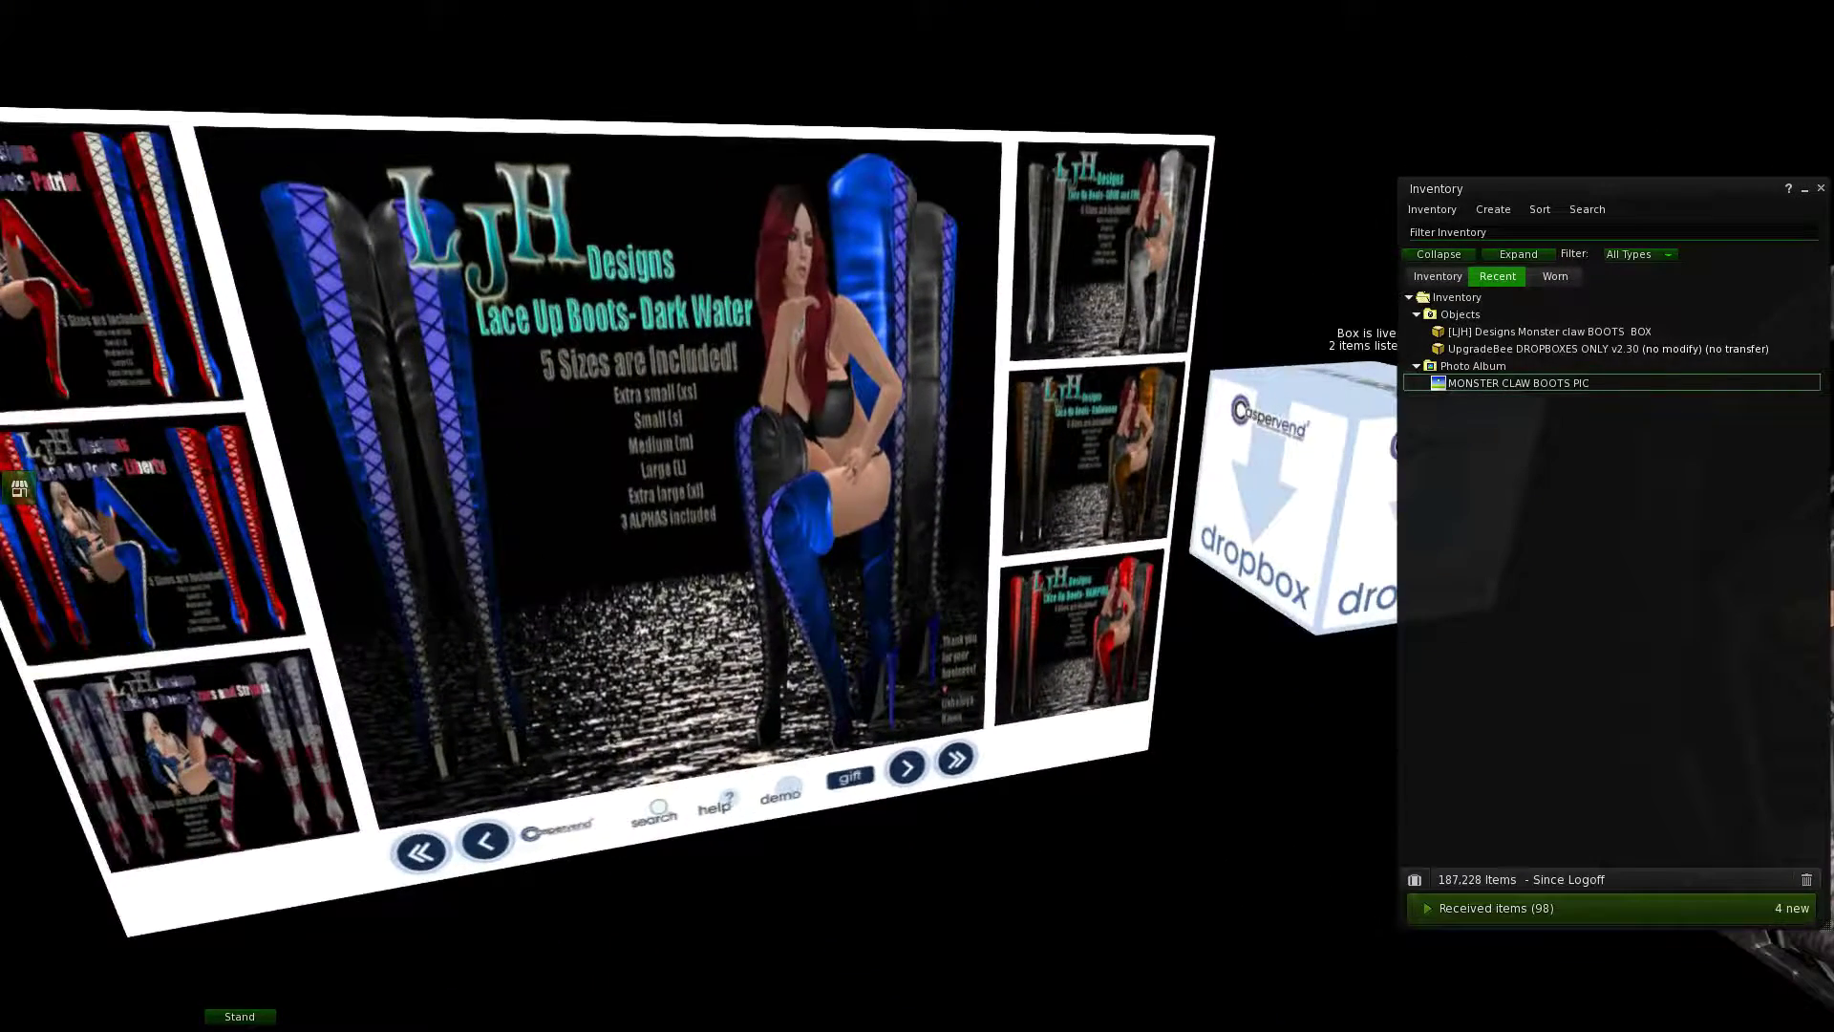
right_click(769, 521)
left_click(827, 573)
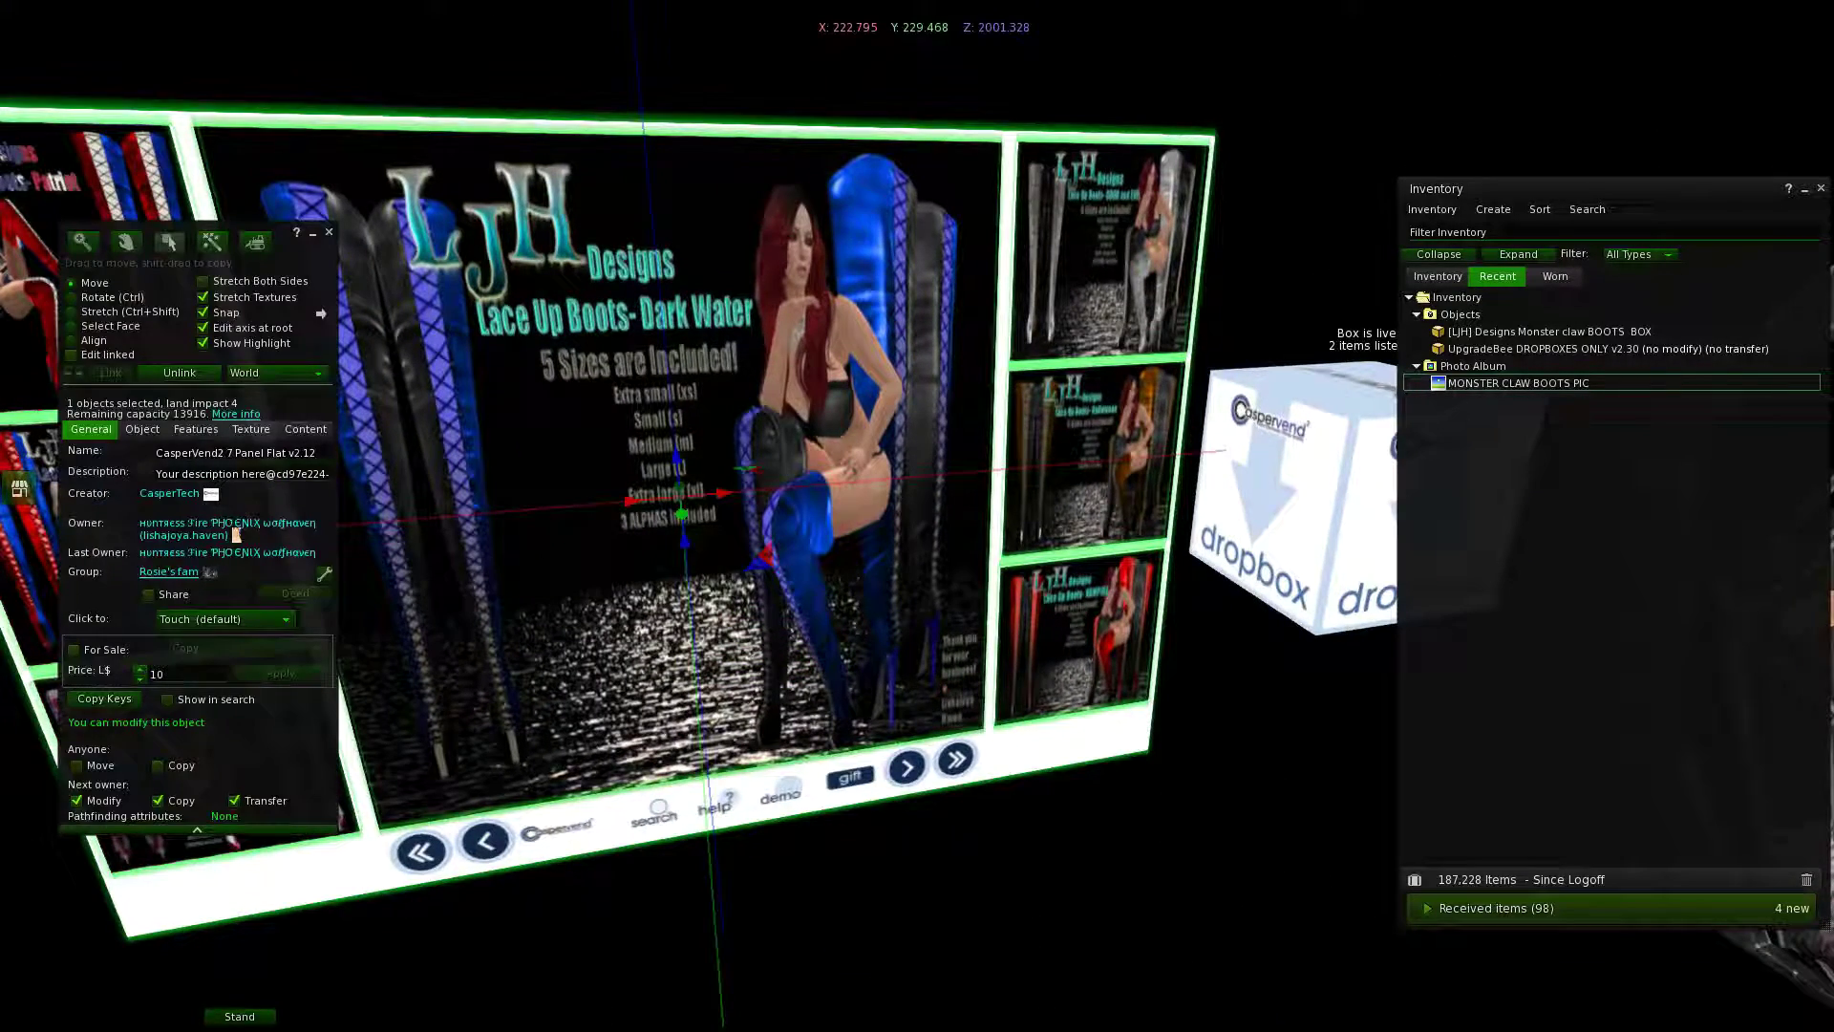
left_click(315, 452)
left_click(315, 453)
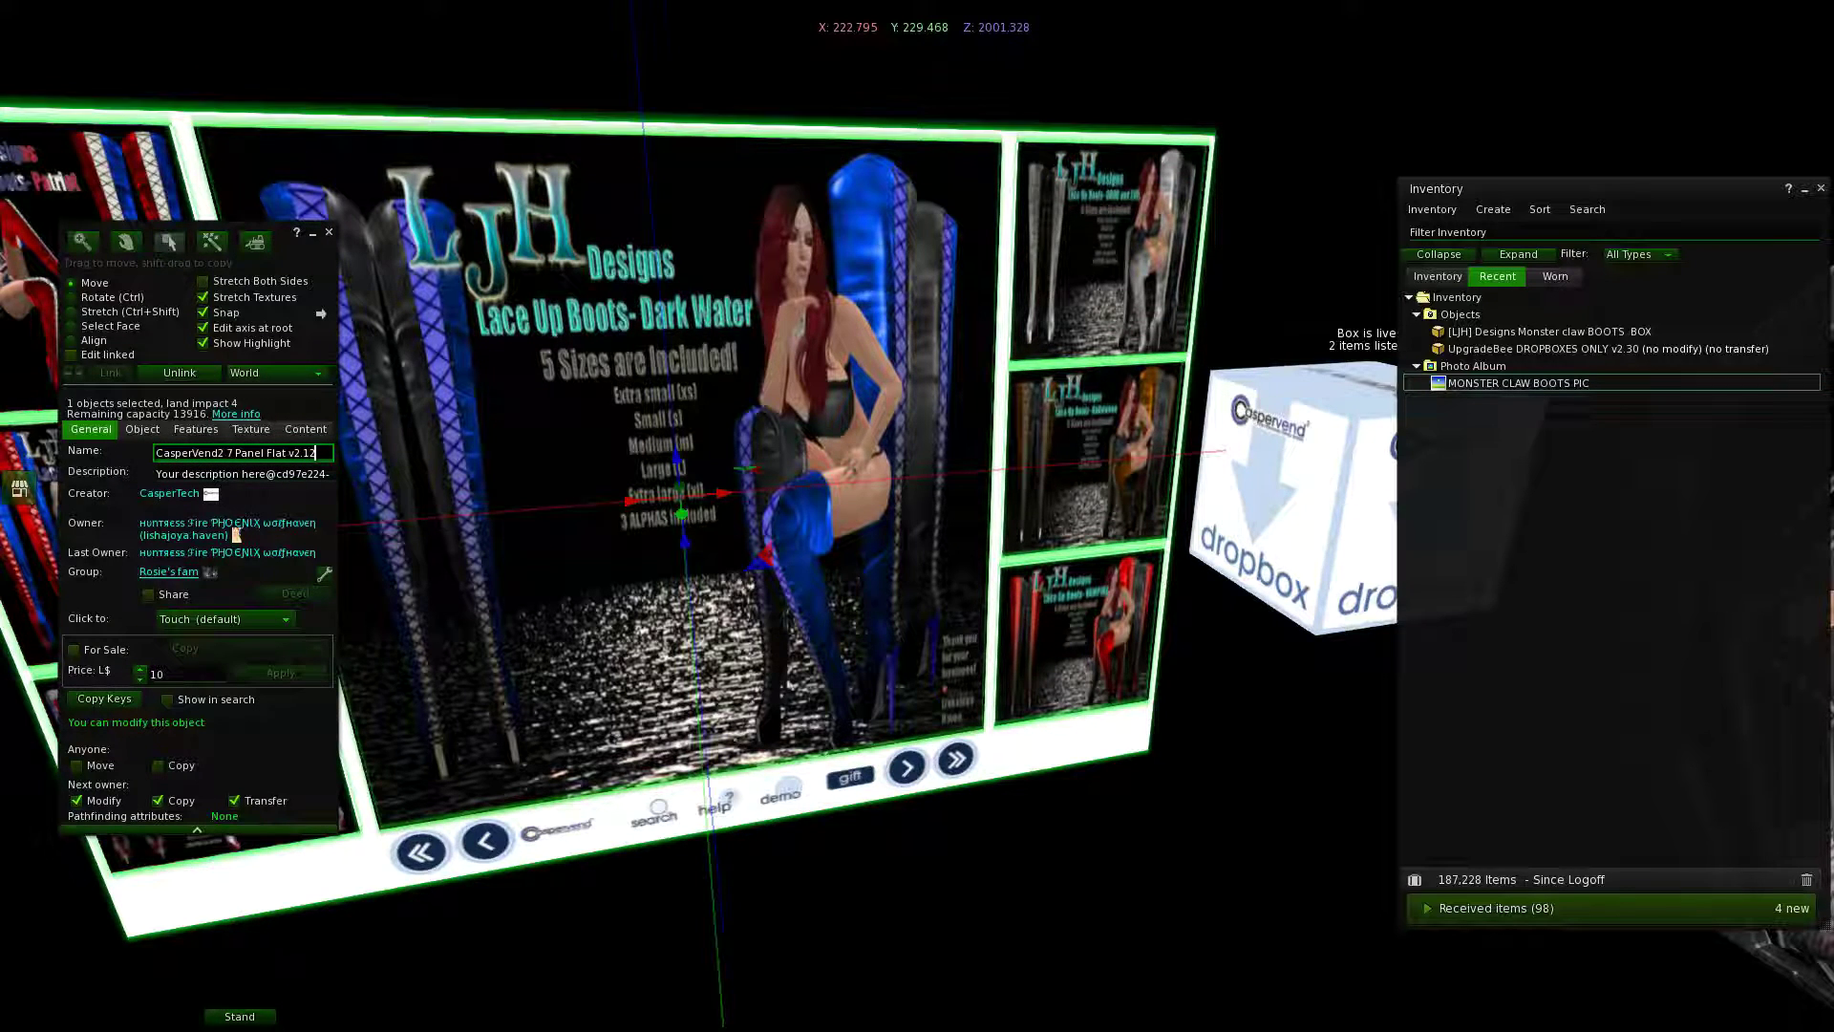
type("EXAMPLE FOR YOUTUBE")
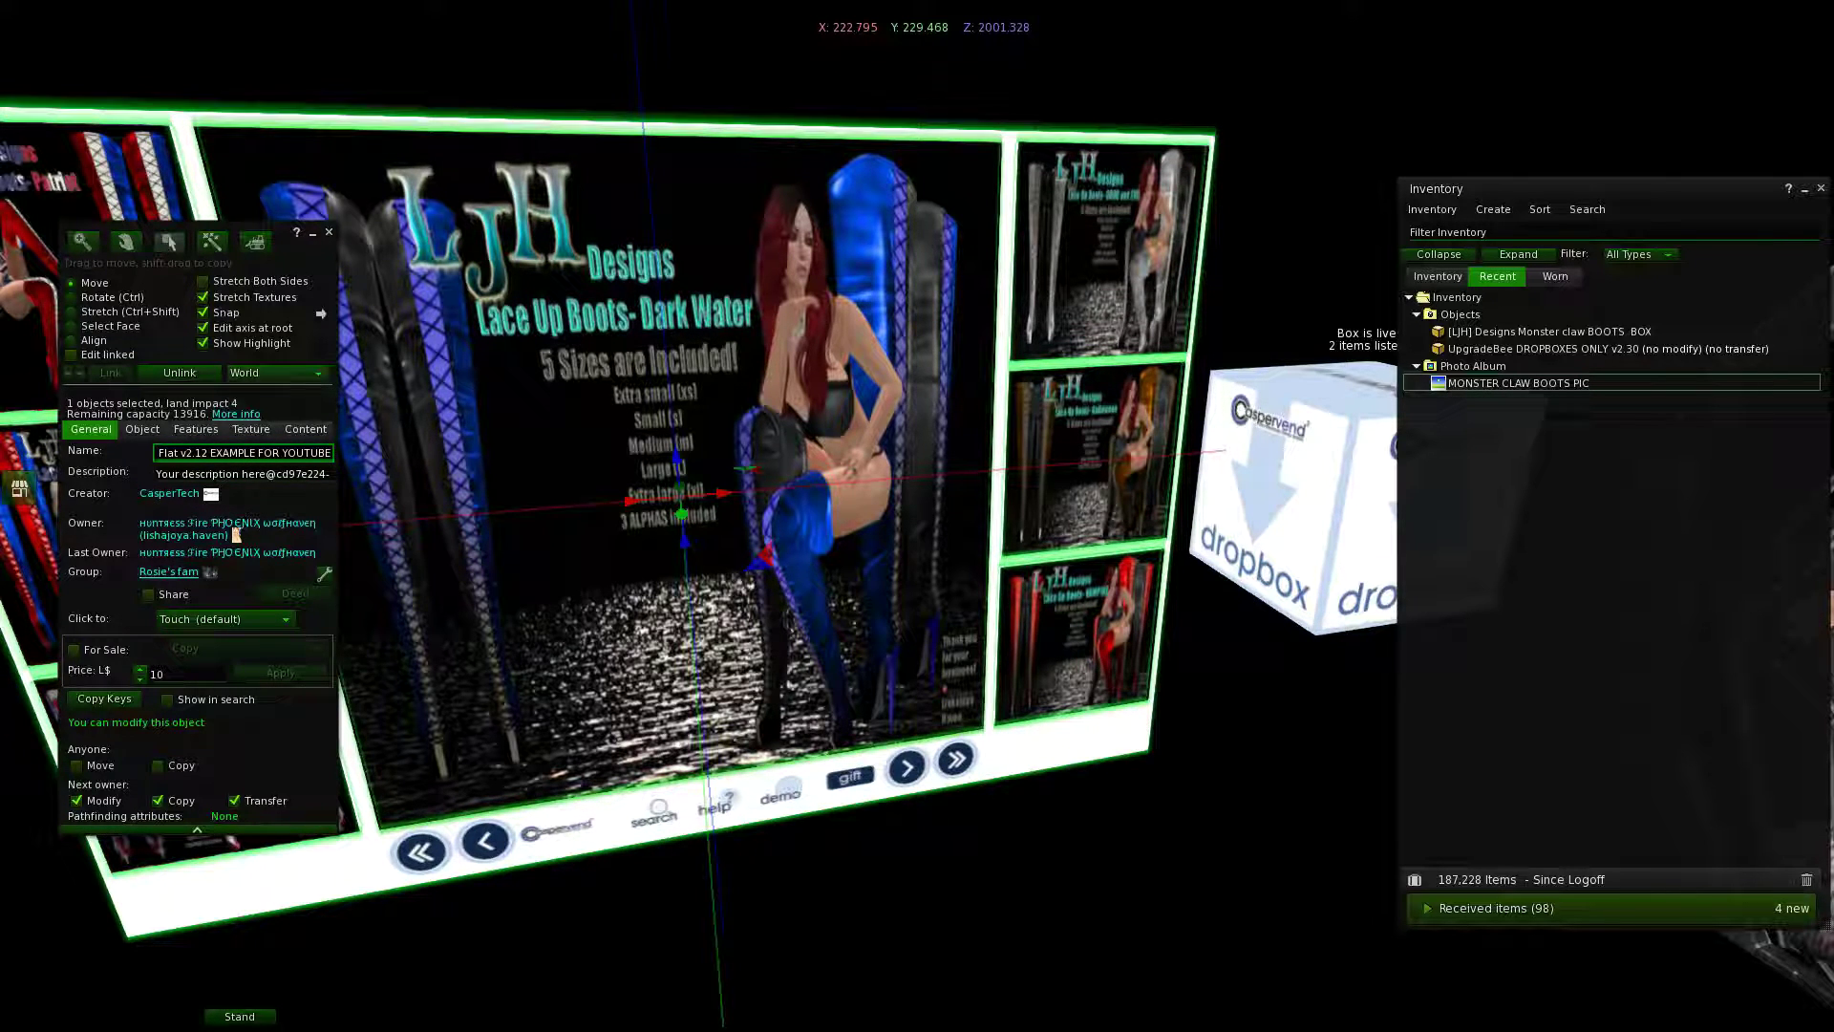
left_click(329, 232)
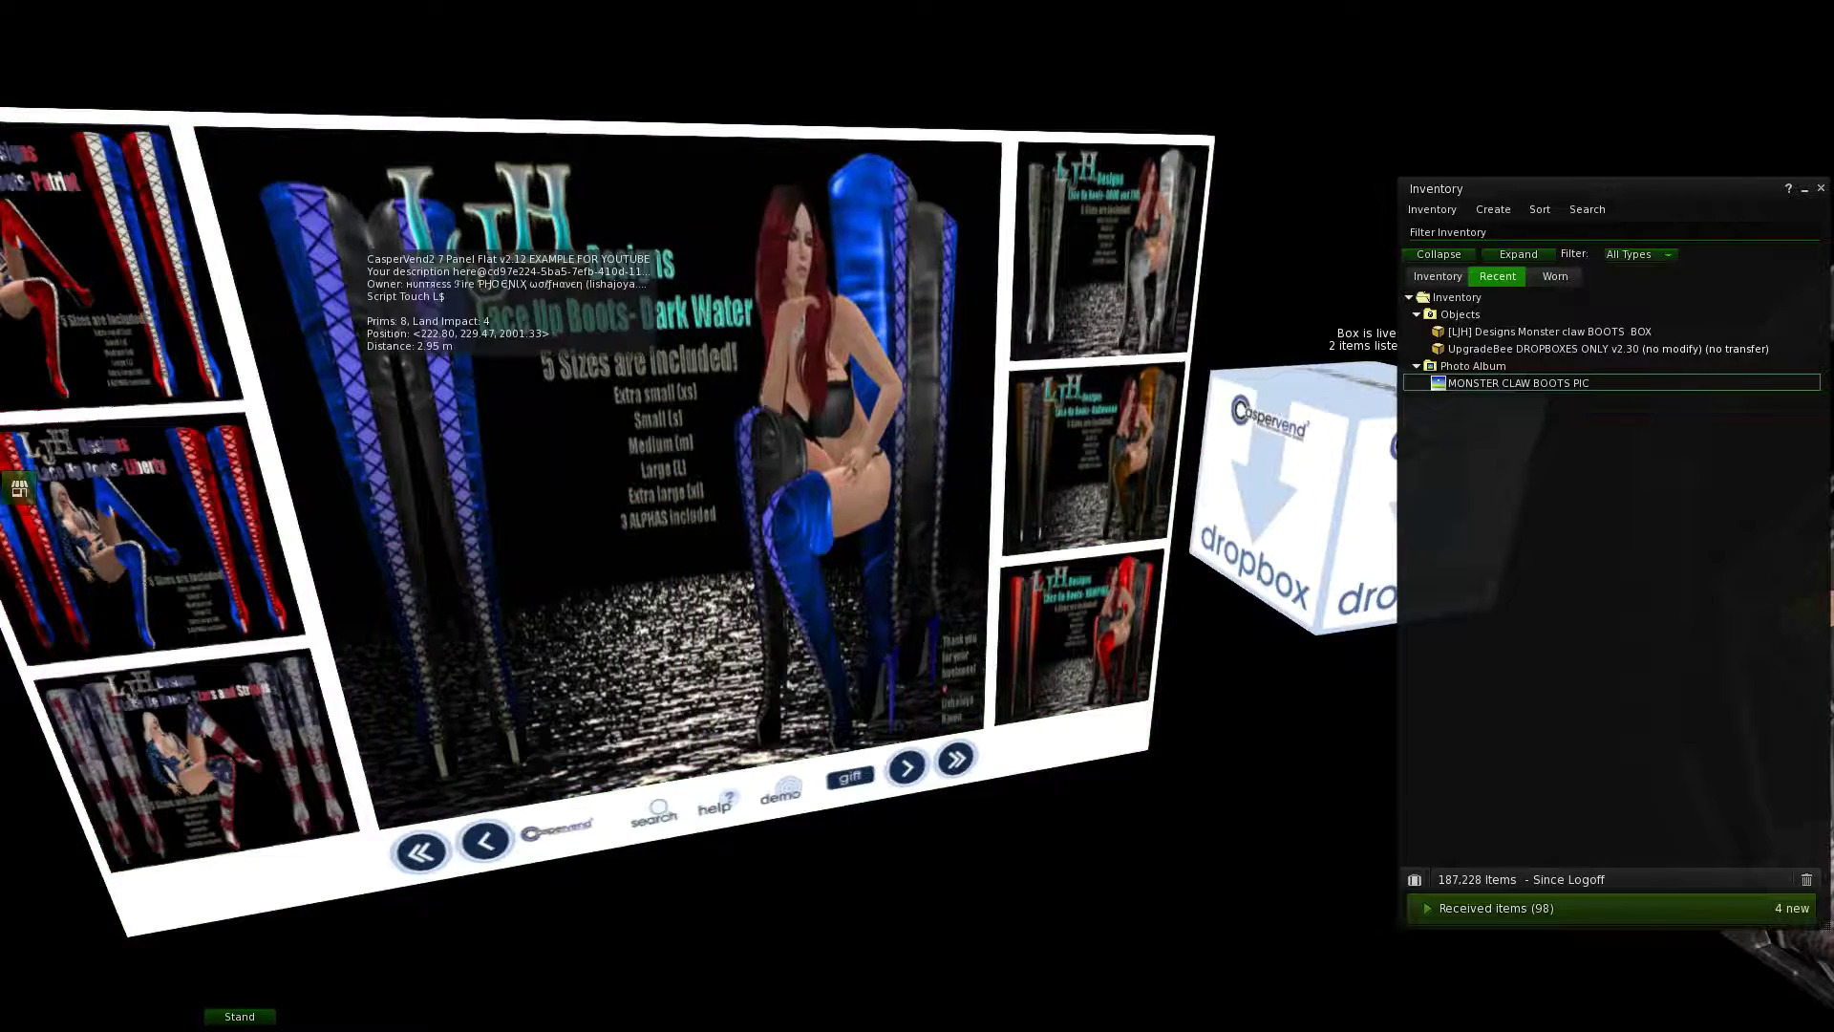
Step: Open the dropbox for editing, check its contents for the boots box and MONSTER CLAW BOOTS PIC, and close the editor
scroll(329, 232, "down", 4)
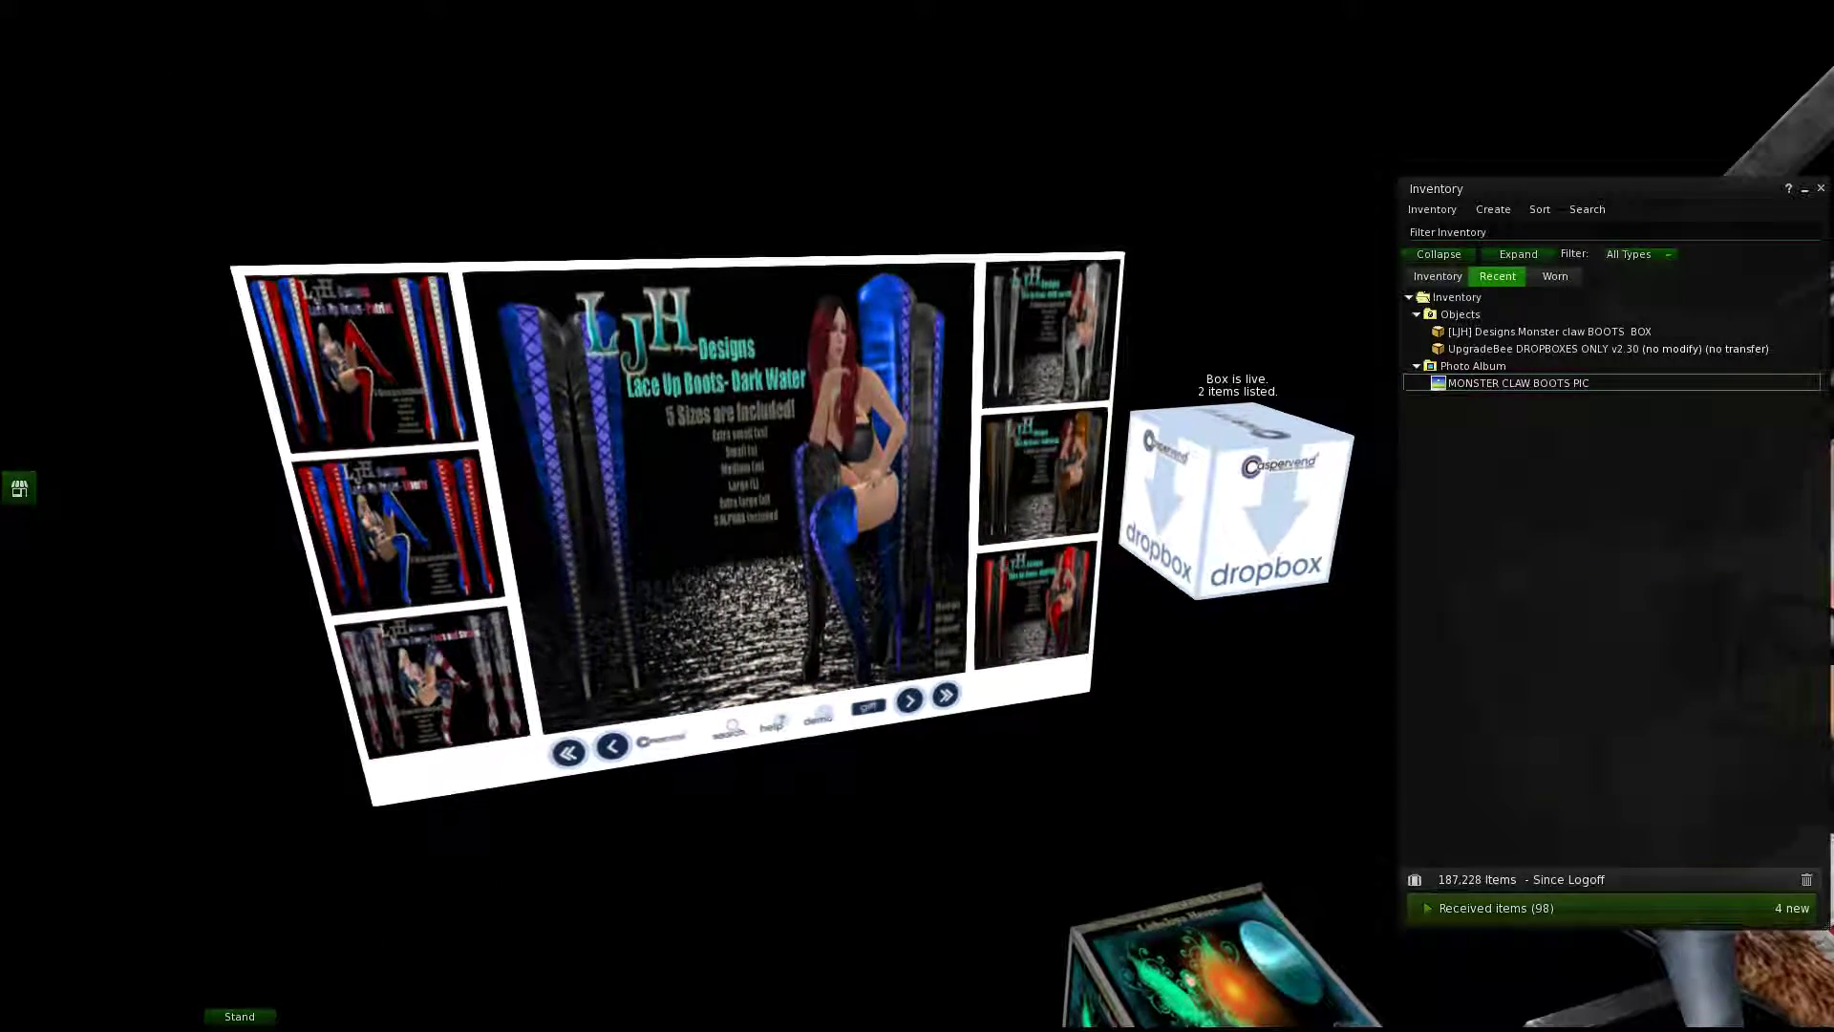
key("alt+Left")
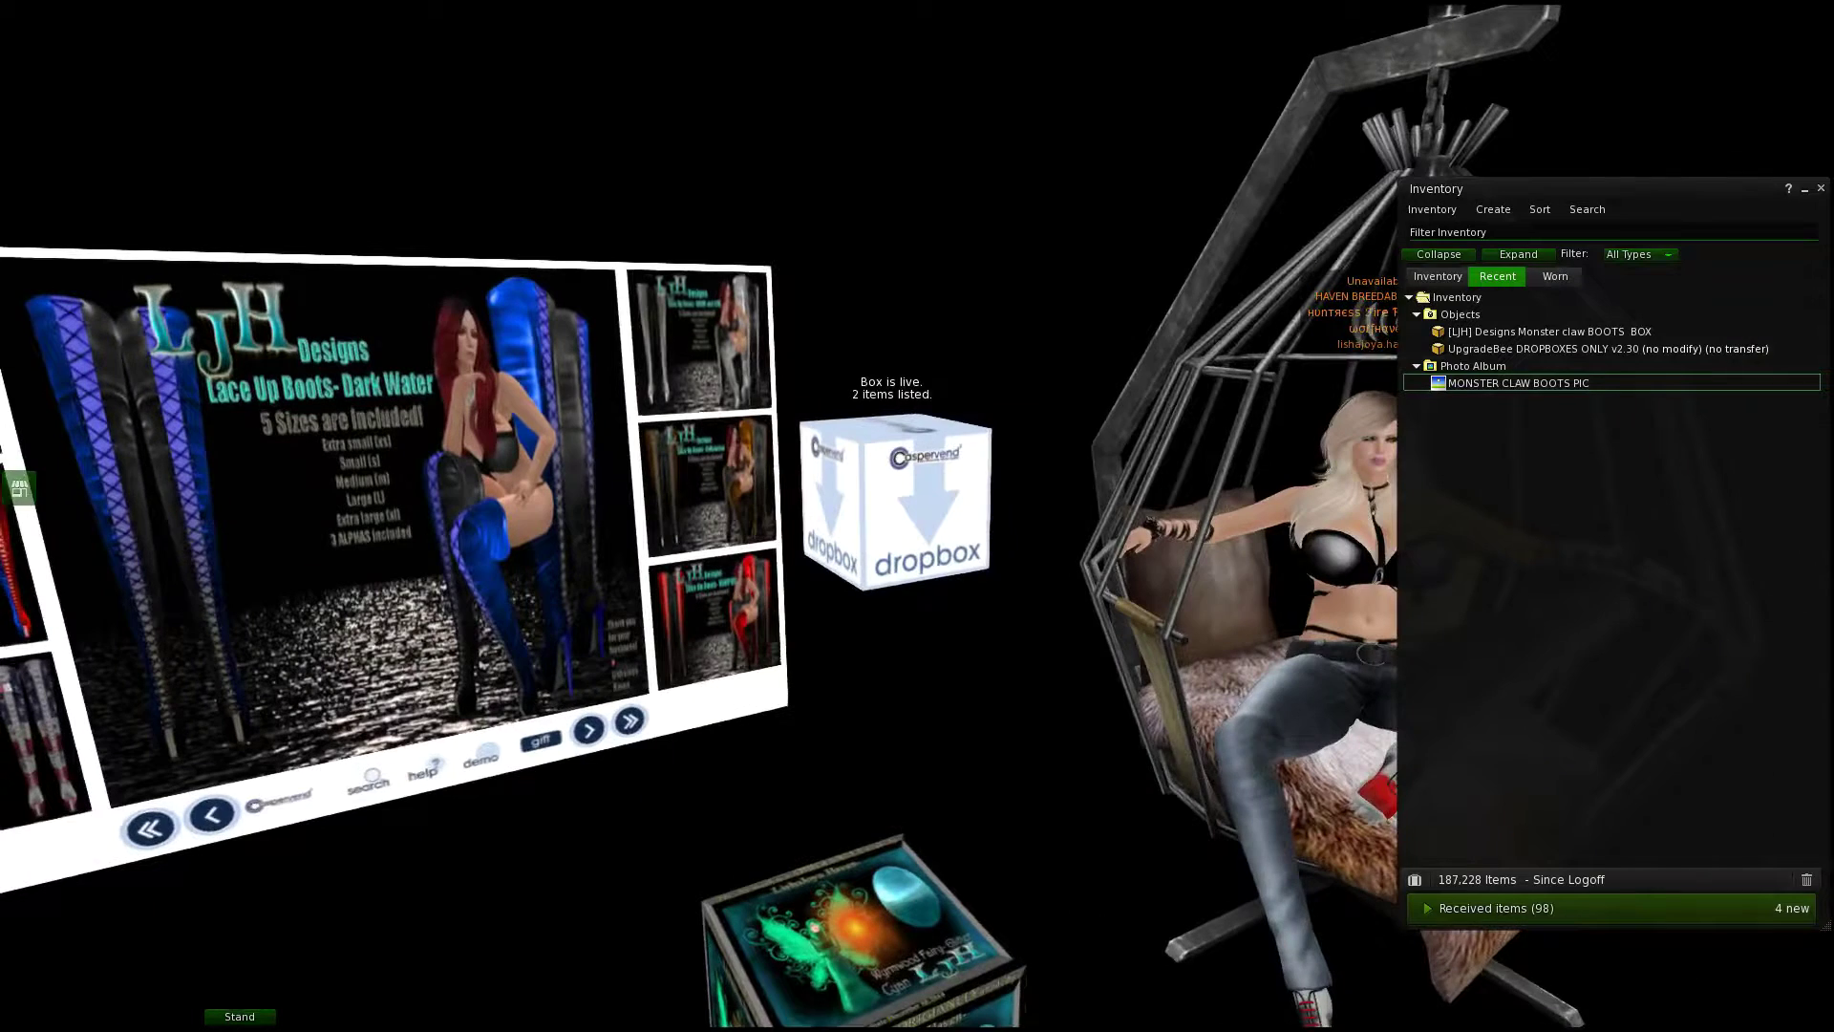
right_click(894, 503)
left_click(951, 552)
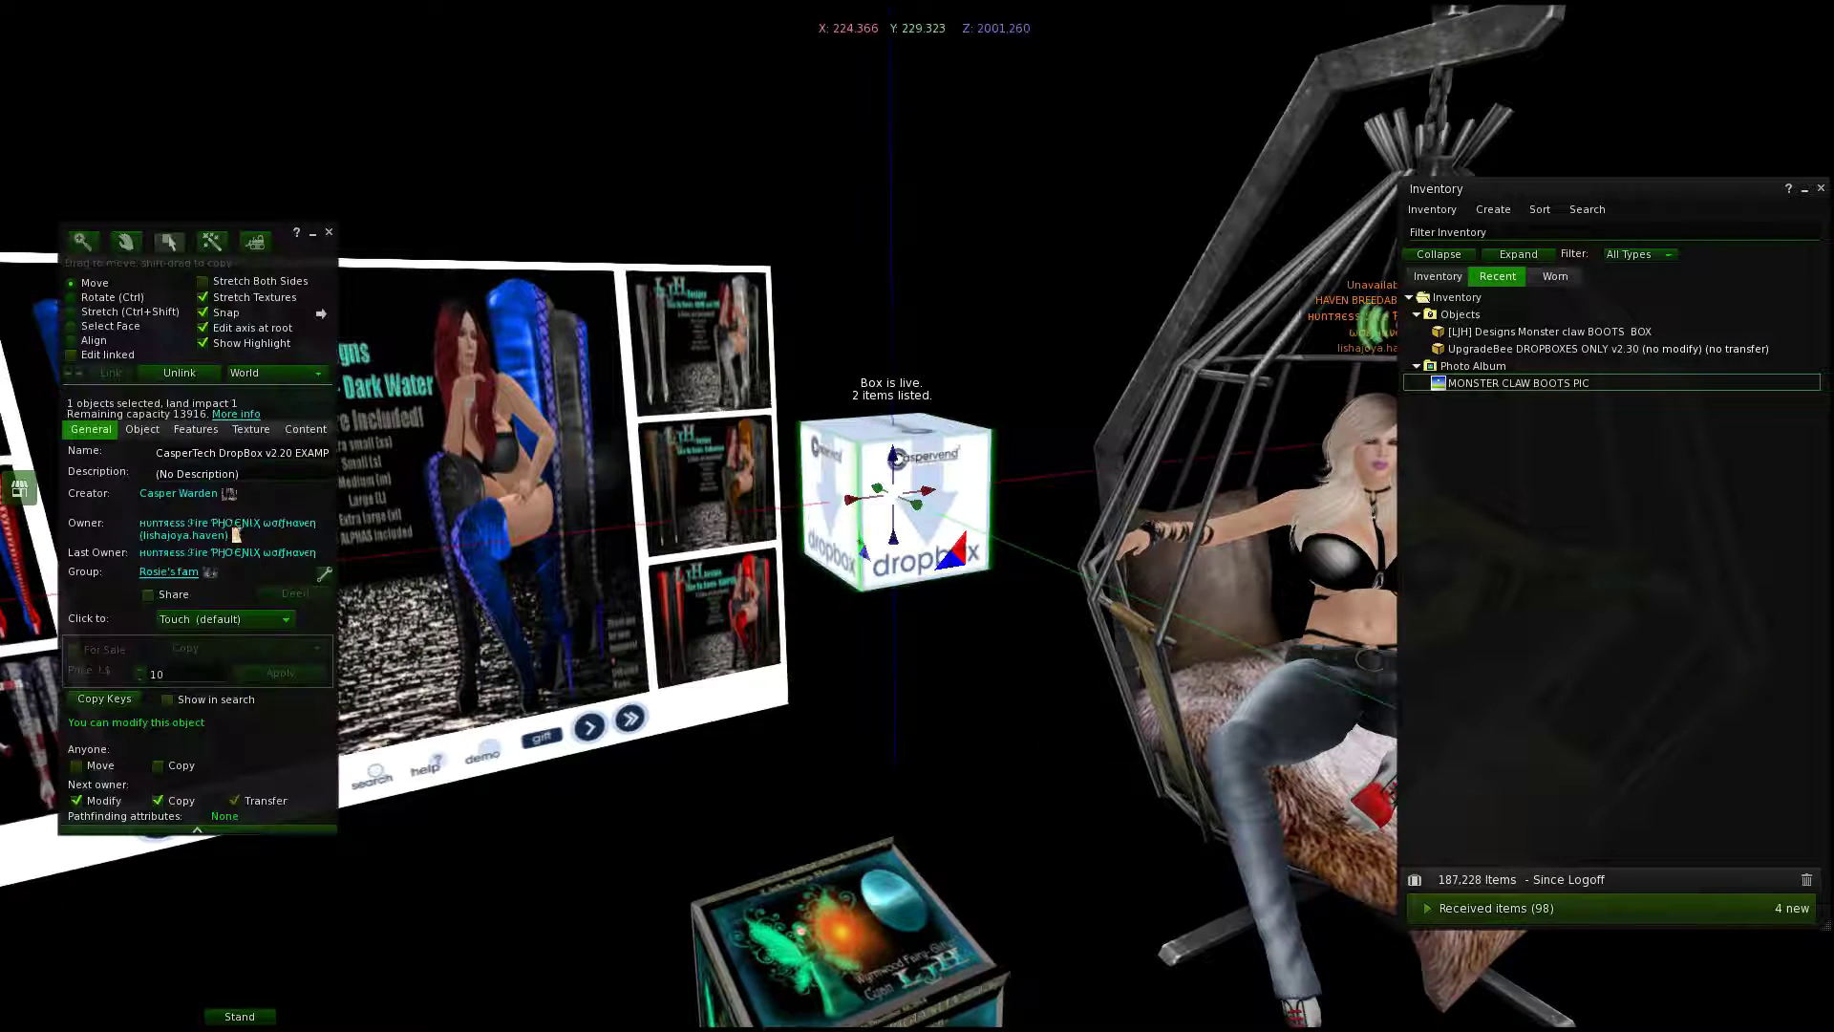
left_click(305, 429)
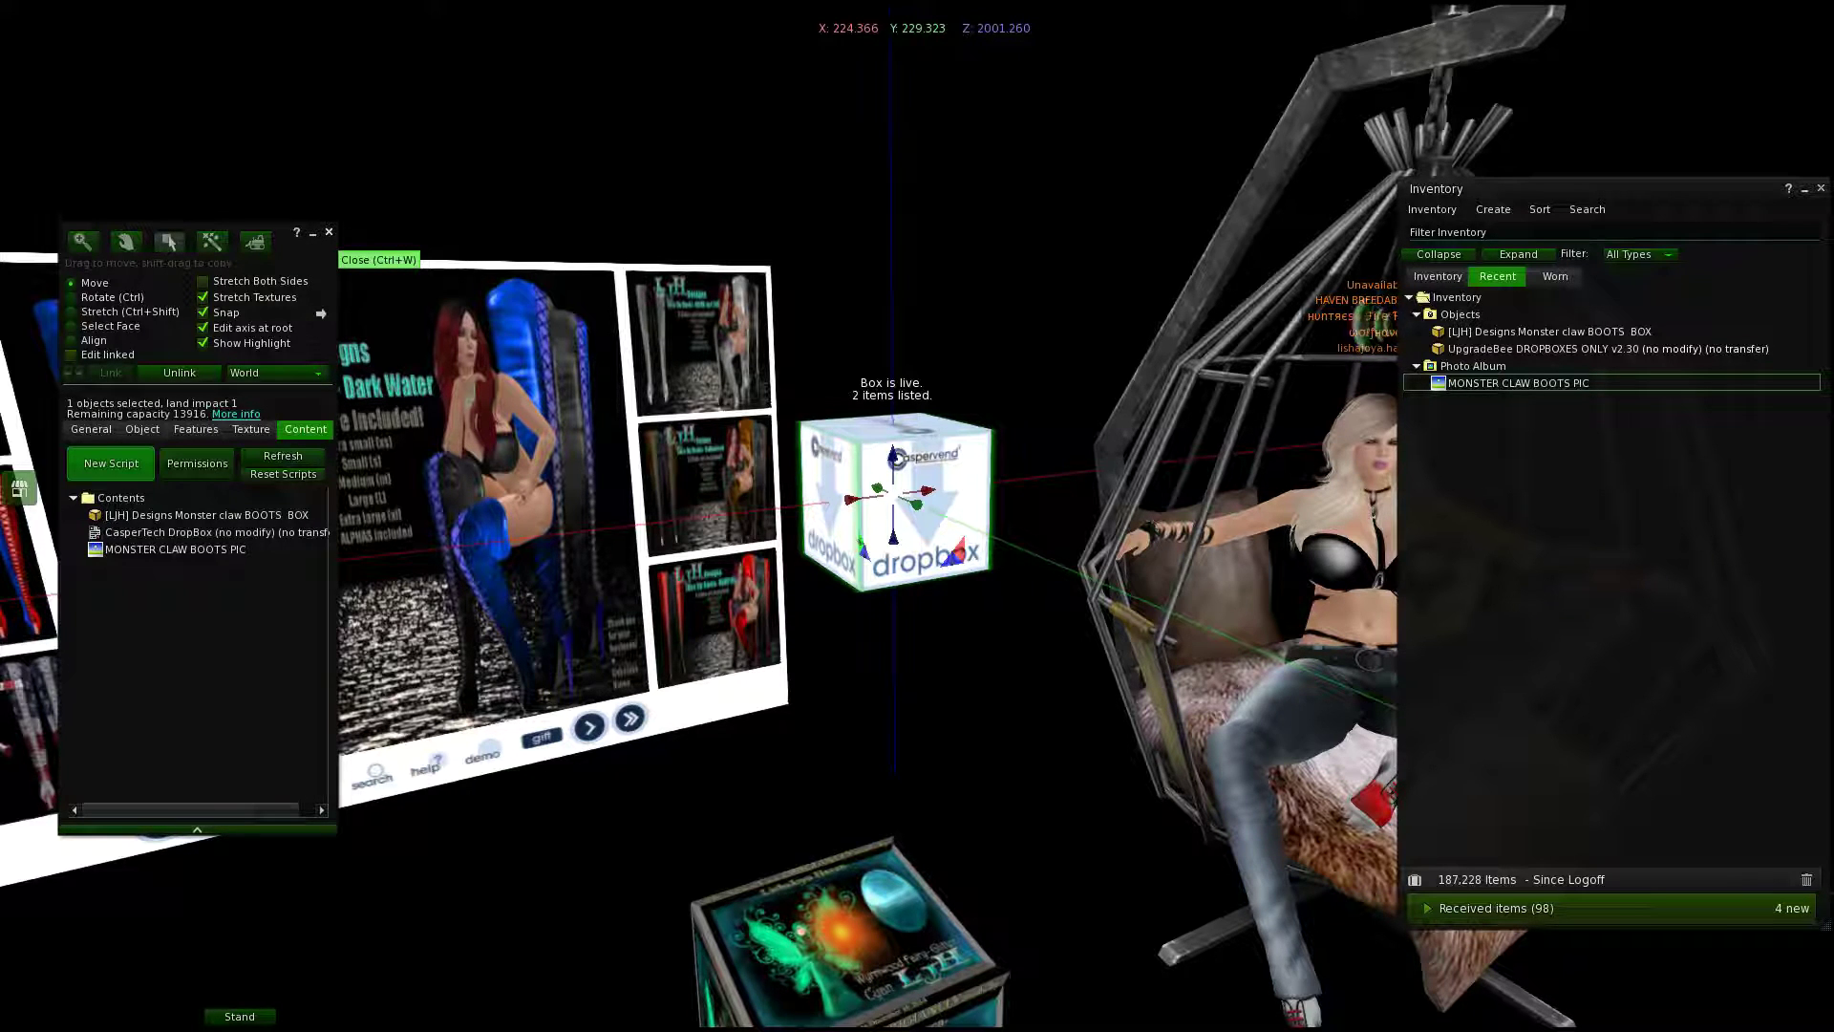
left_click(329, 232)
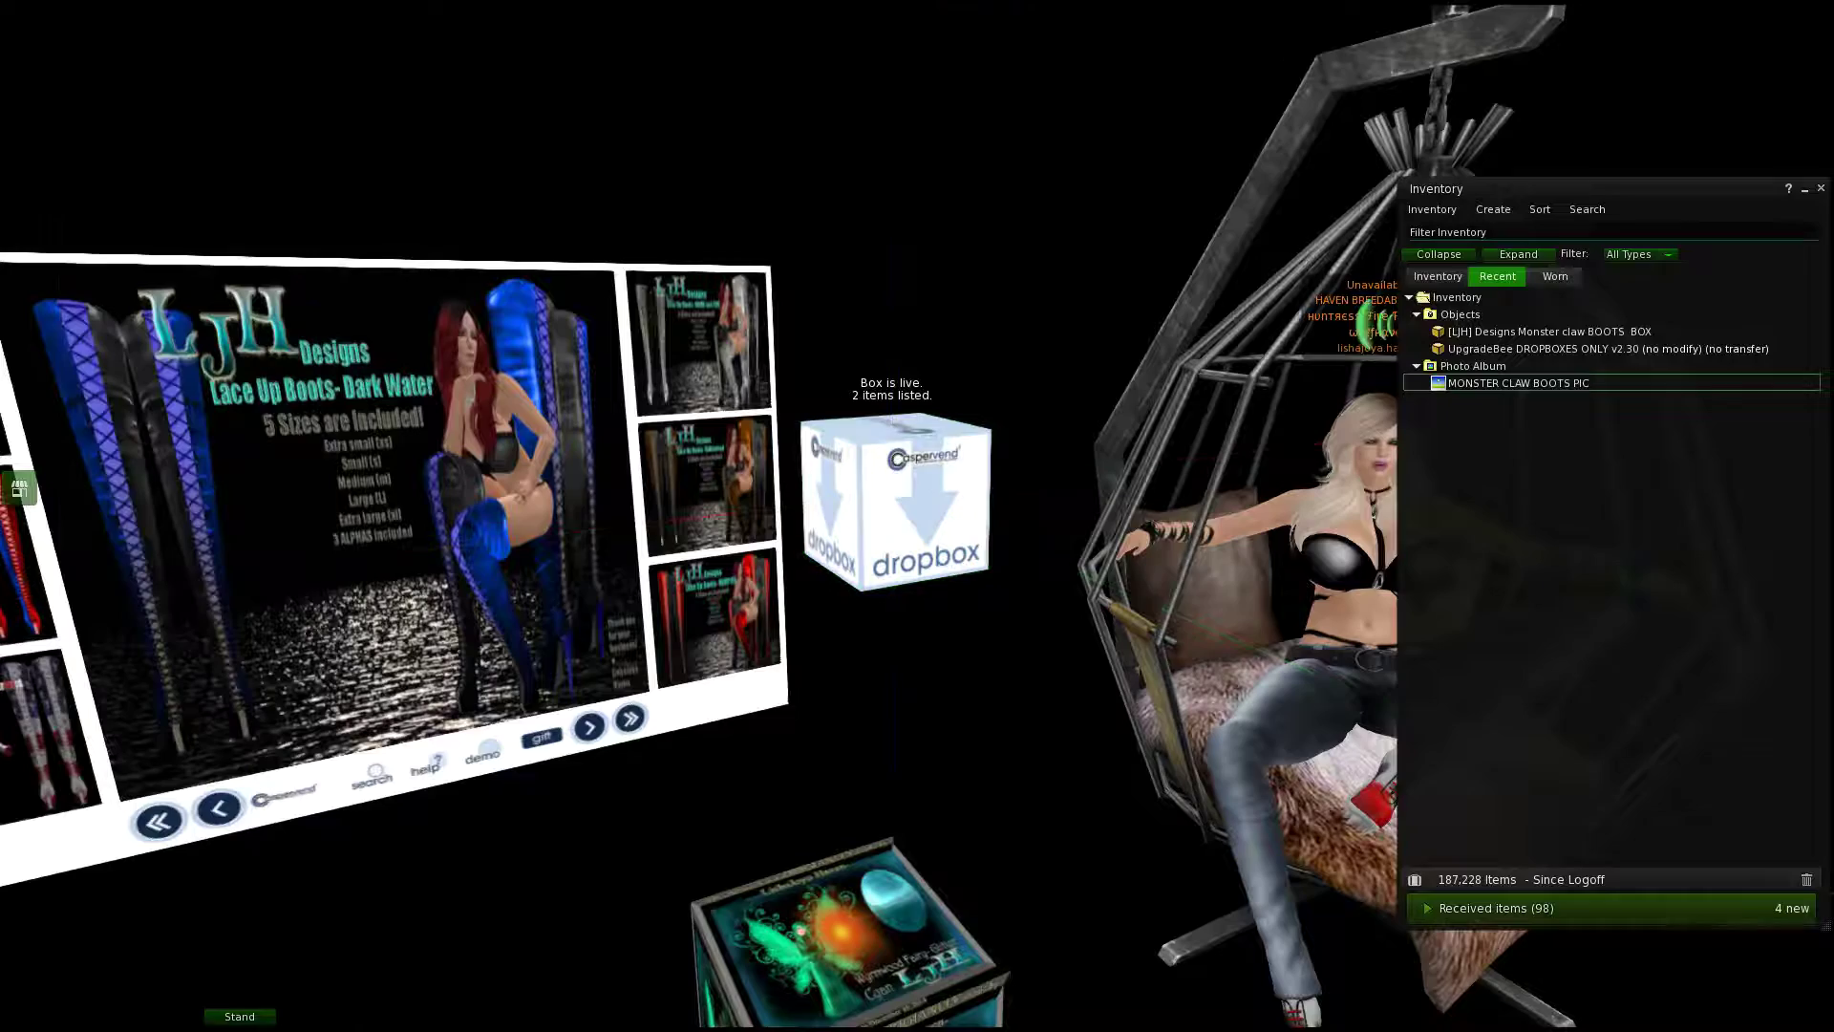
key("Left")
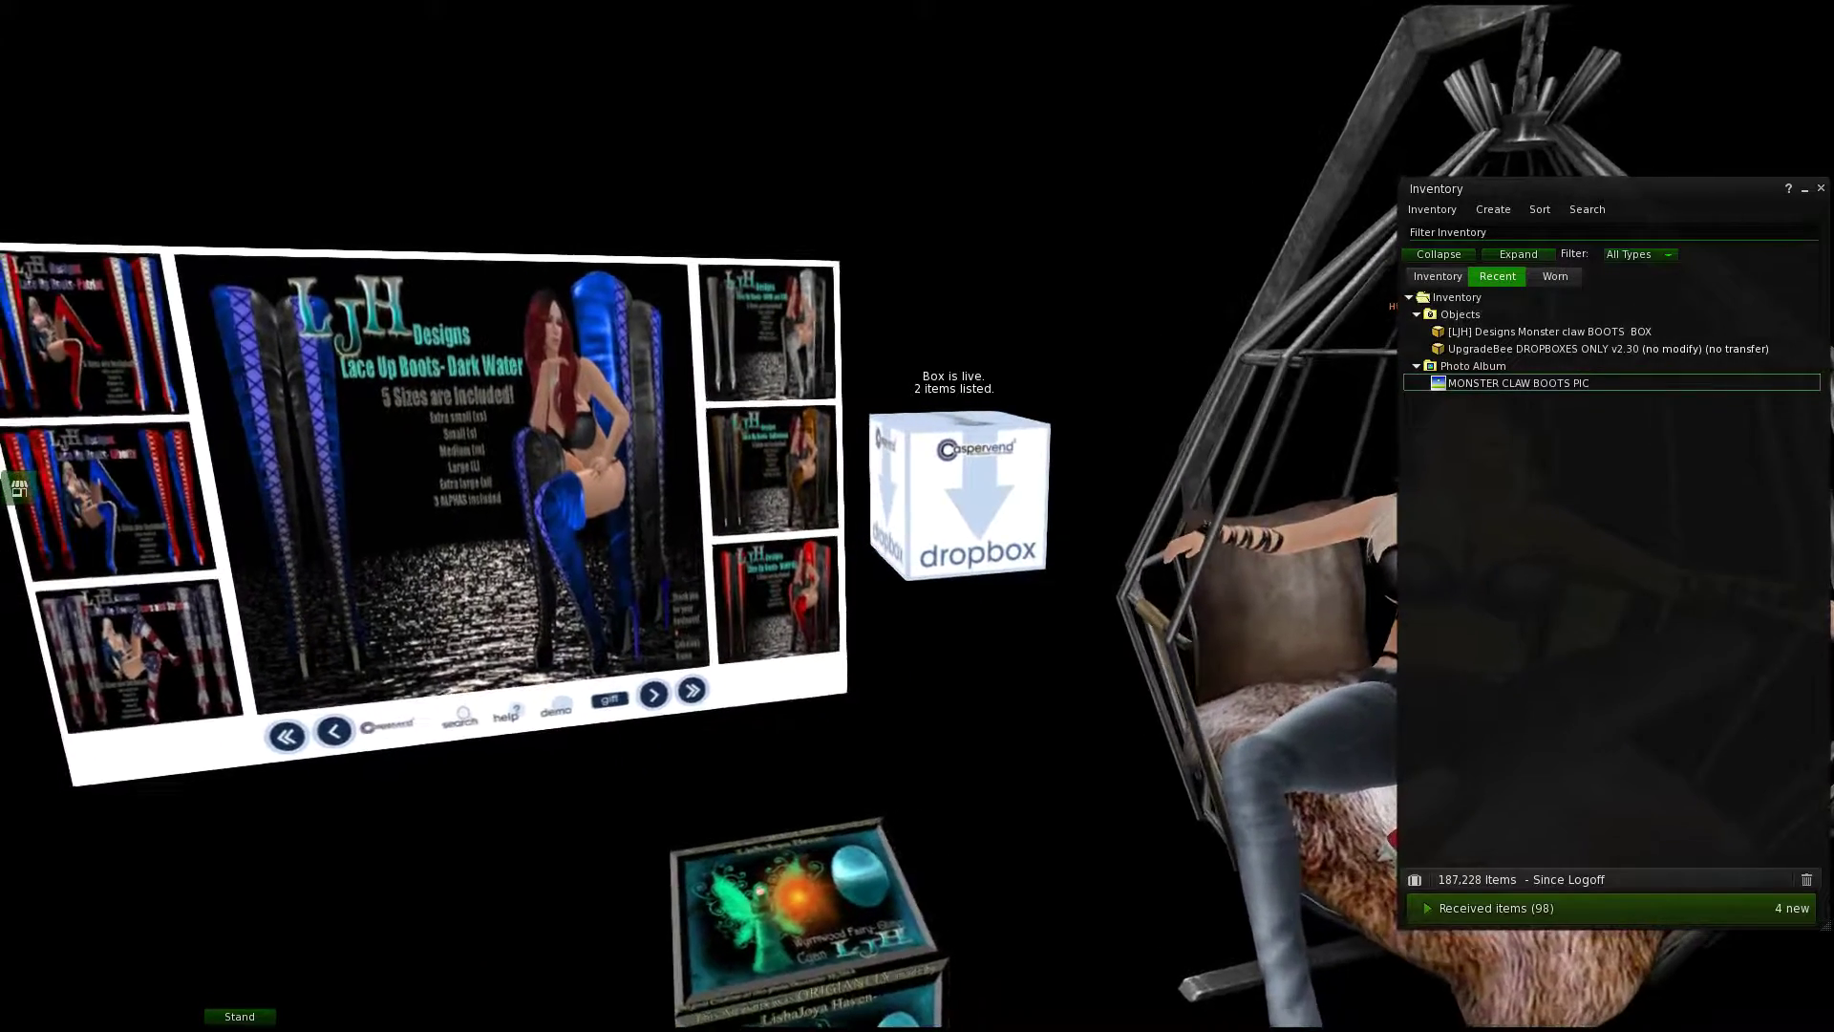
scroll(918, 516, "up", 2)
scroll(917, 516, "down", 3)
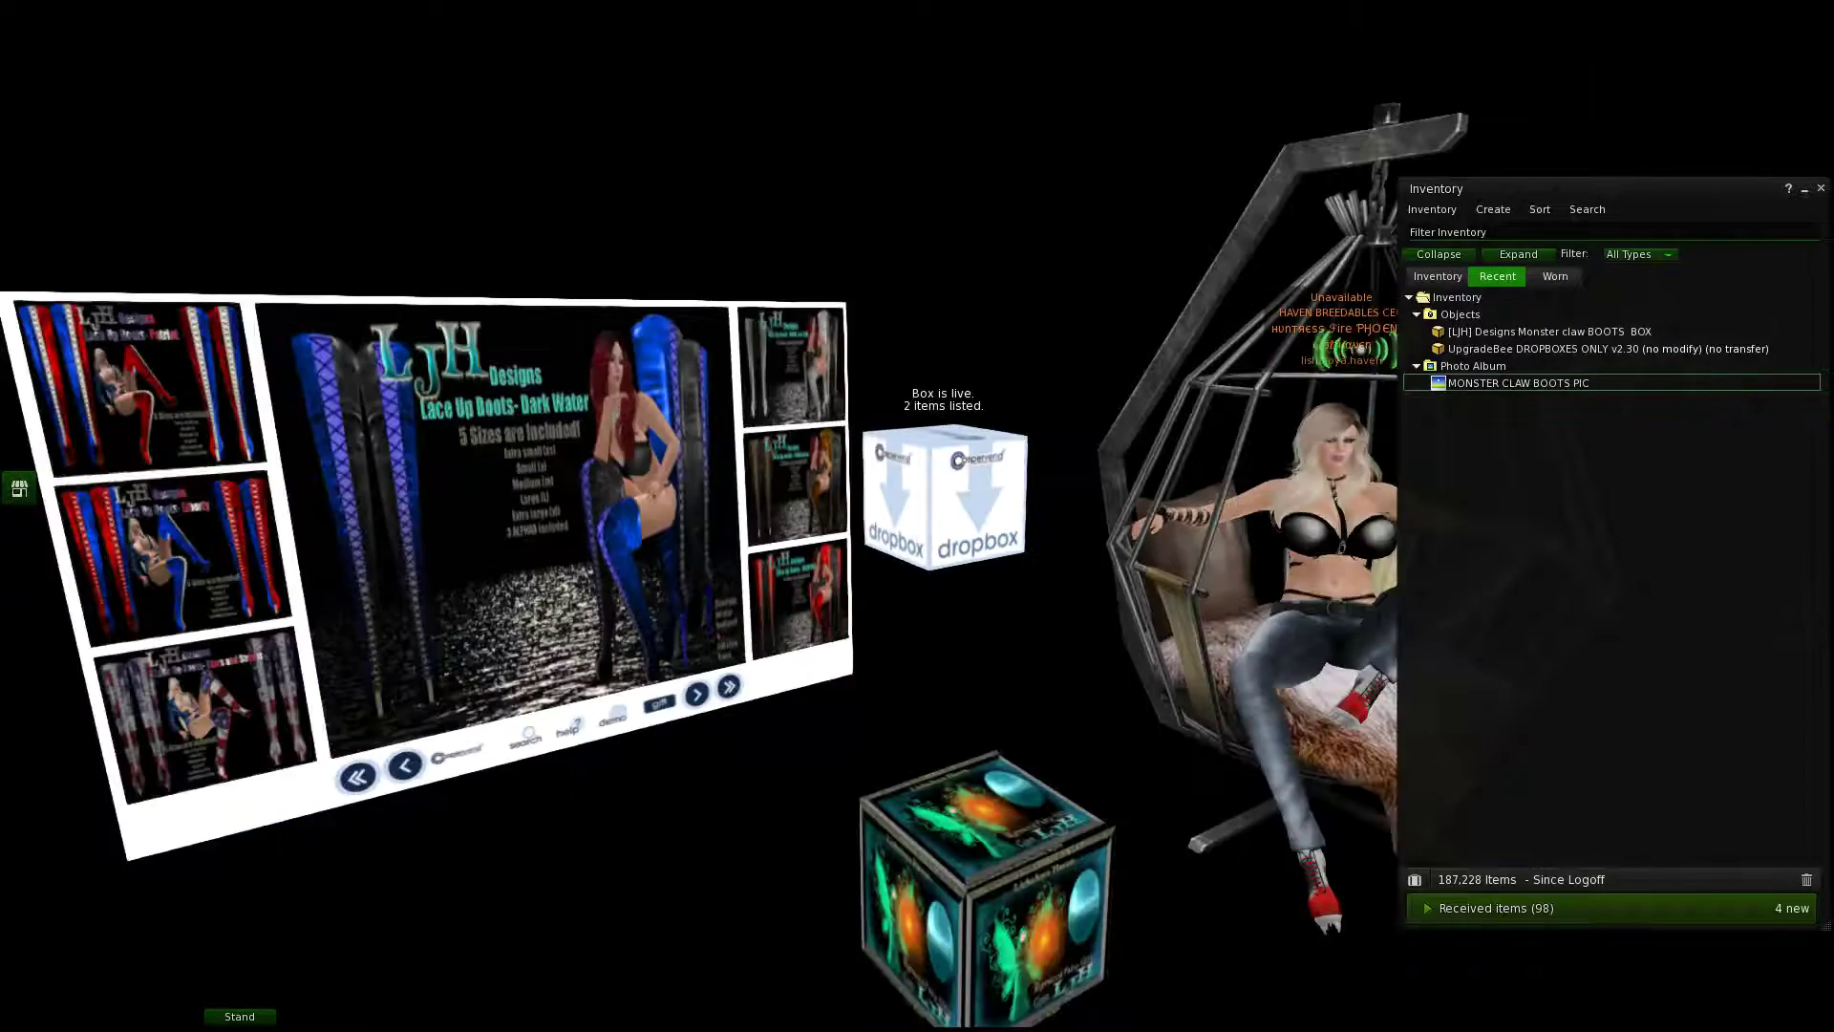
key("Right")
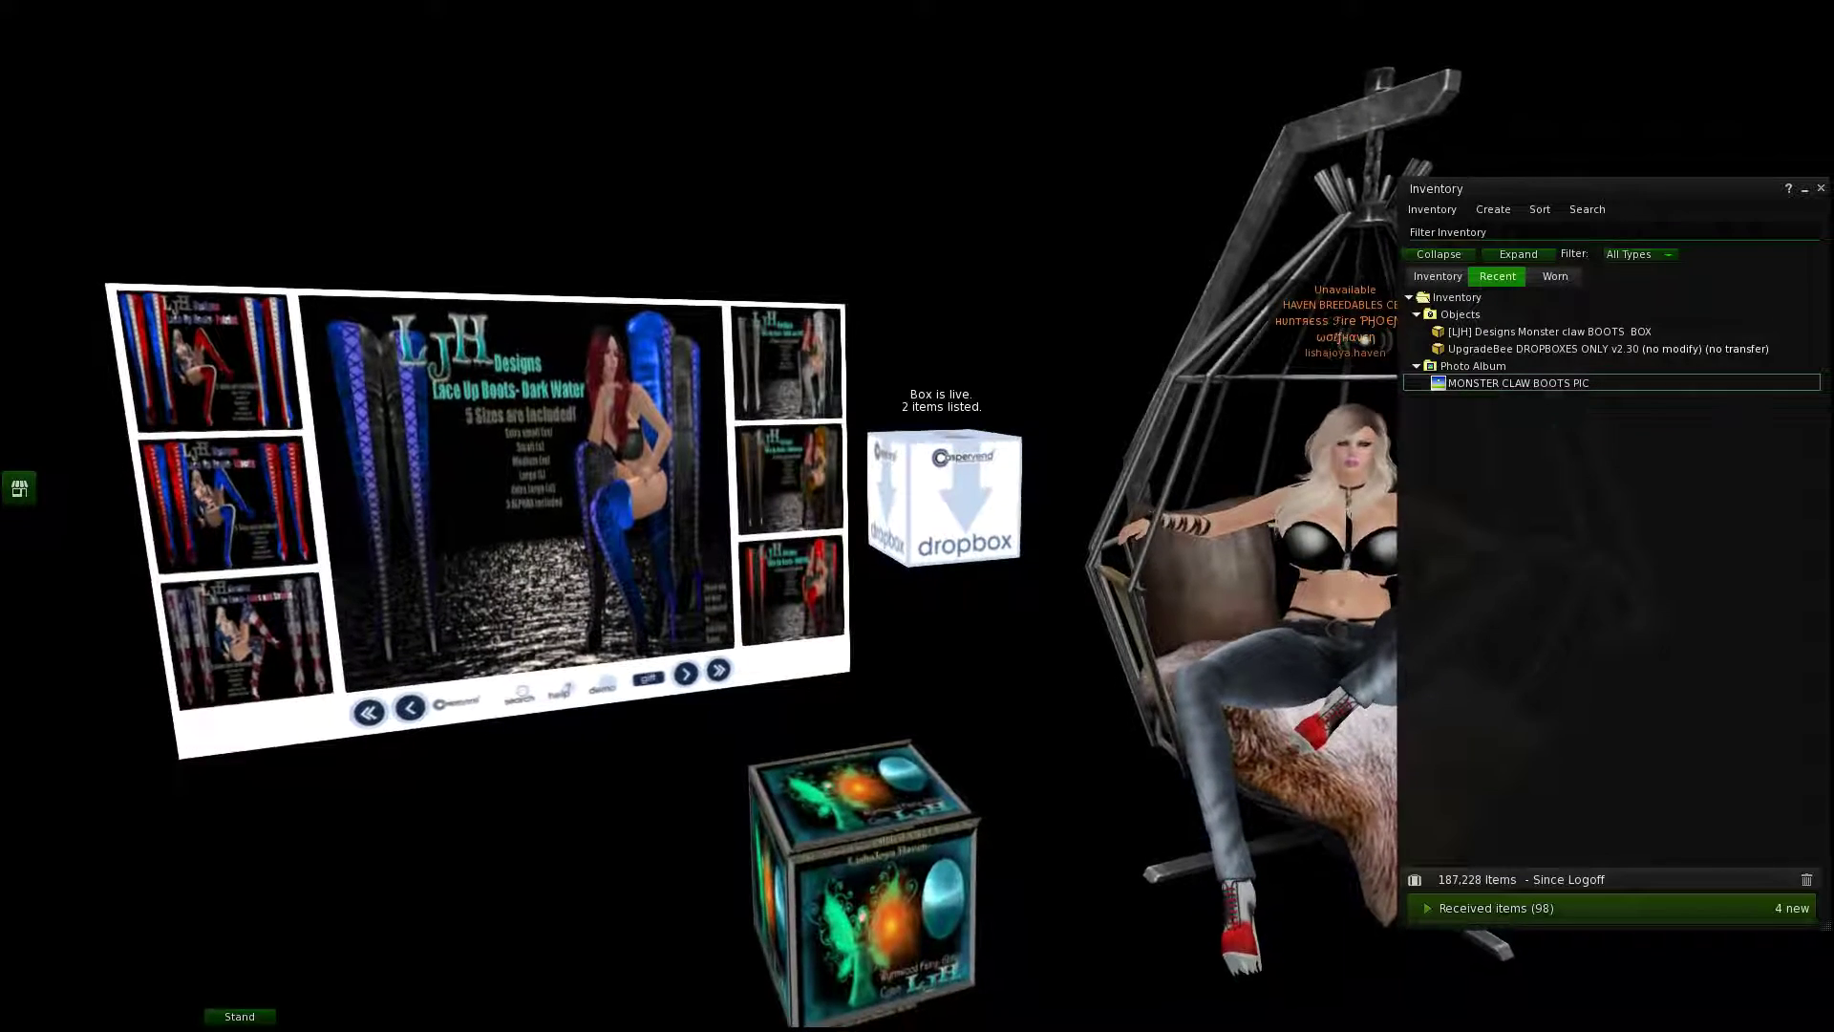
key("Right")
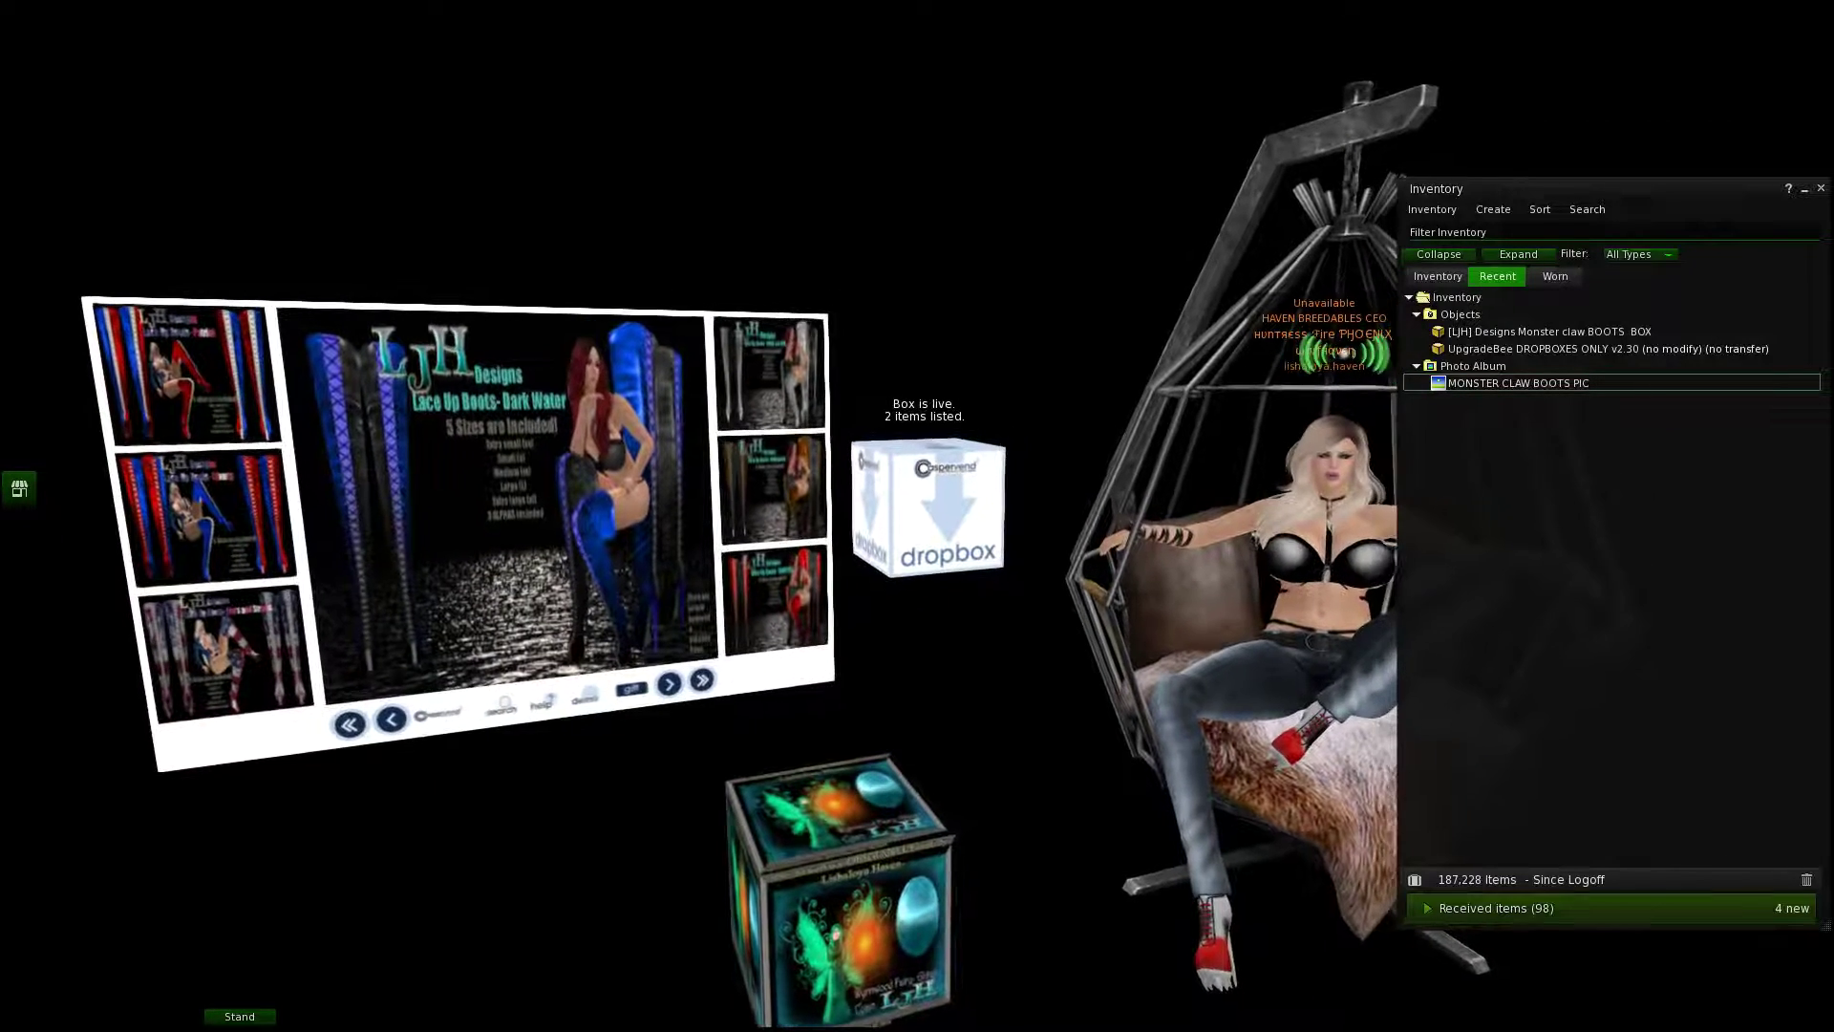
scroll(927, 506, "up", 2)
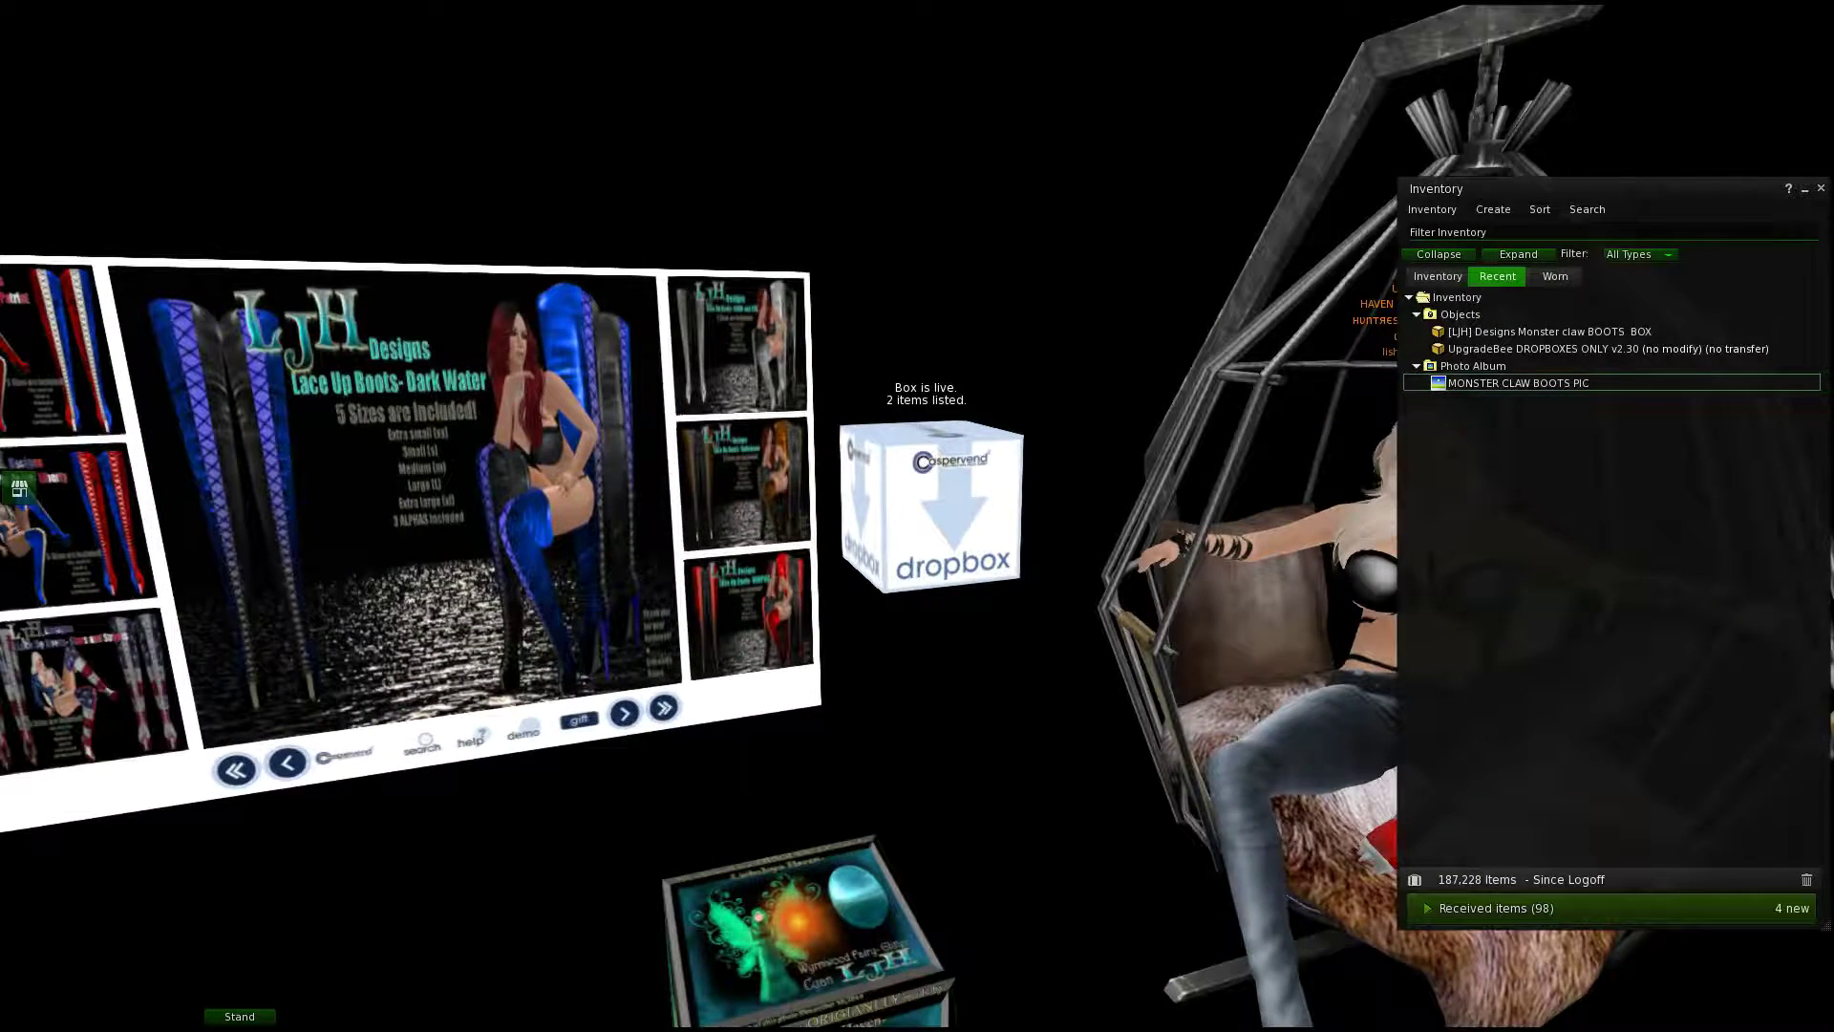
key("Left")
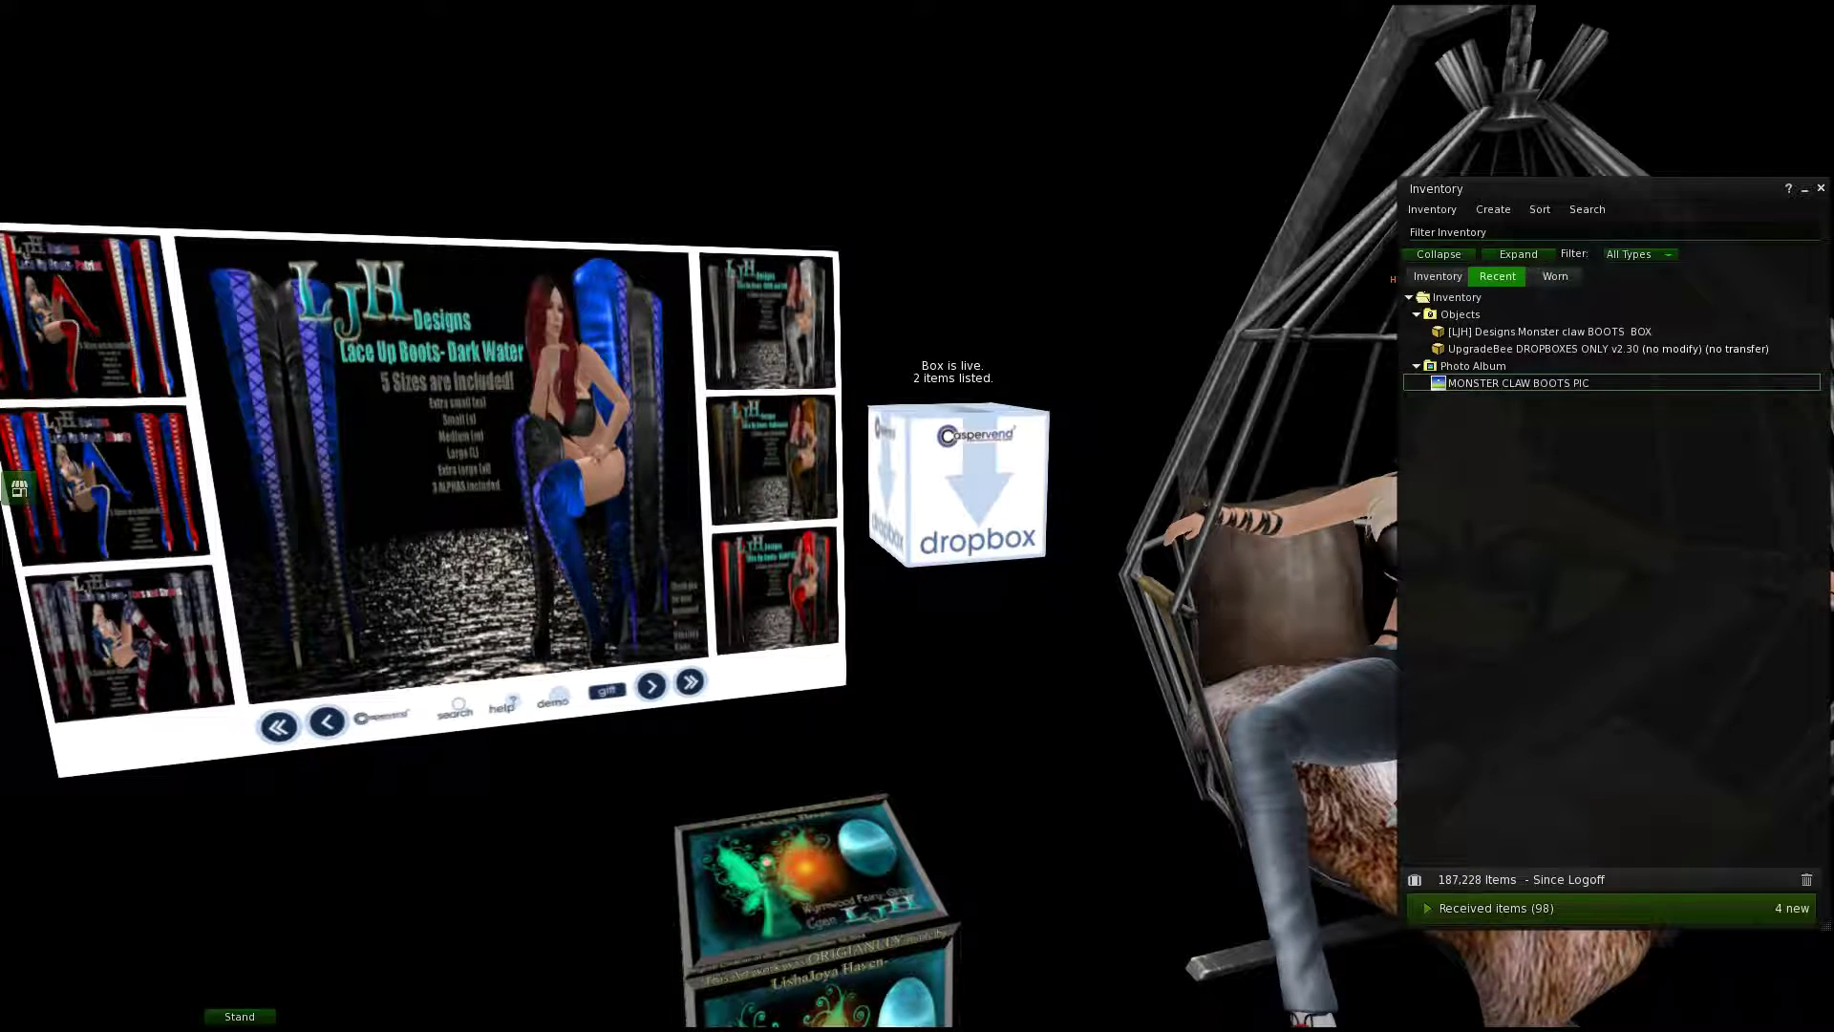
Step: Close the inventory and open the boots vendor's admin configuration page in the web browser
key("ctrl+i")
key("Left")
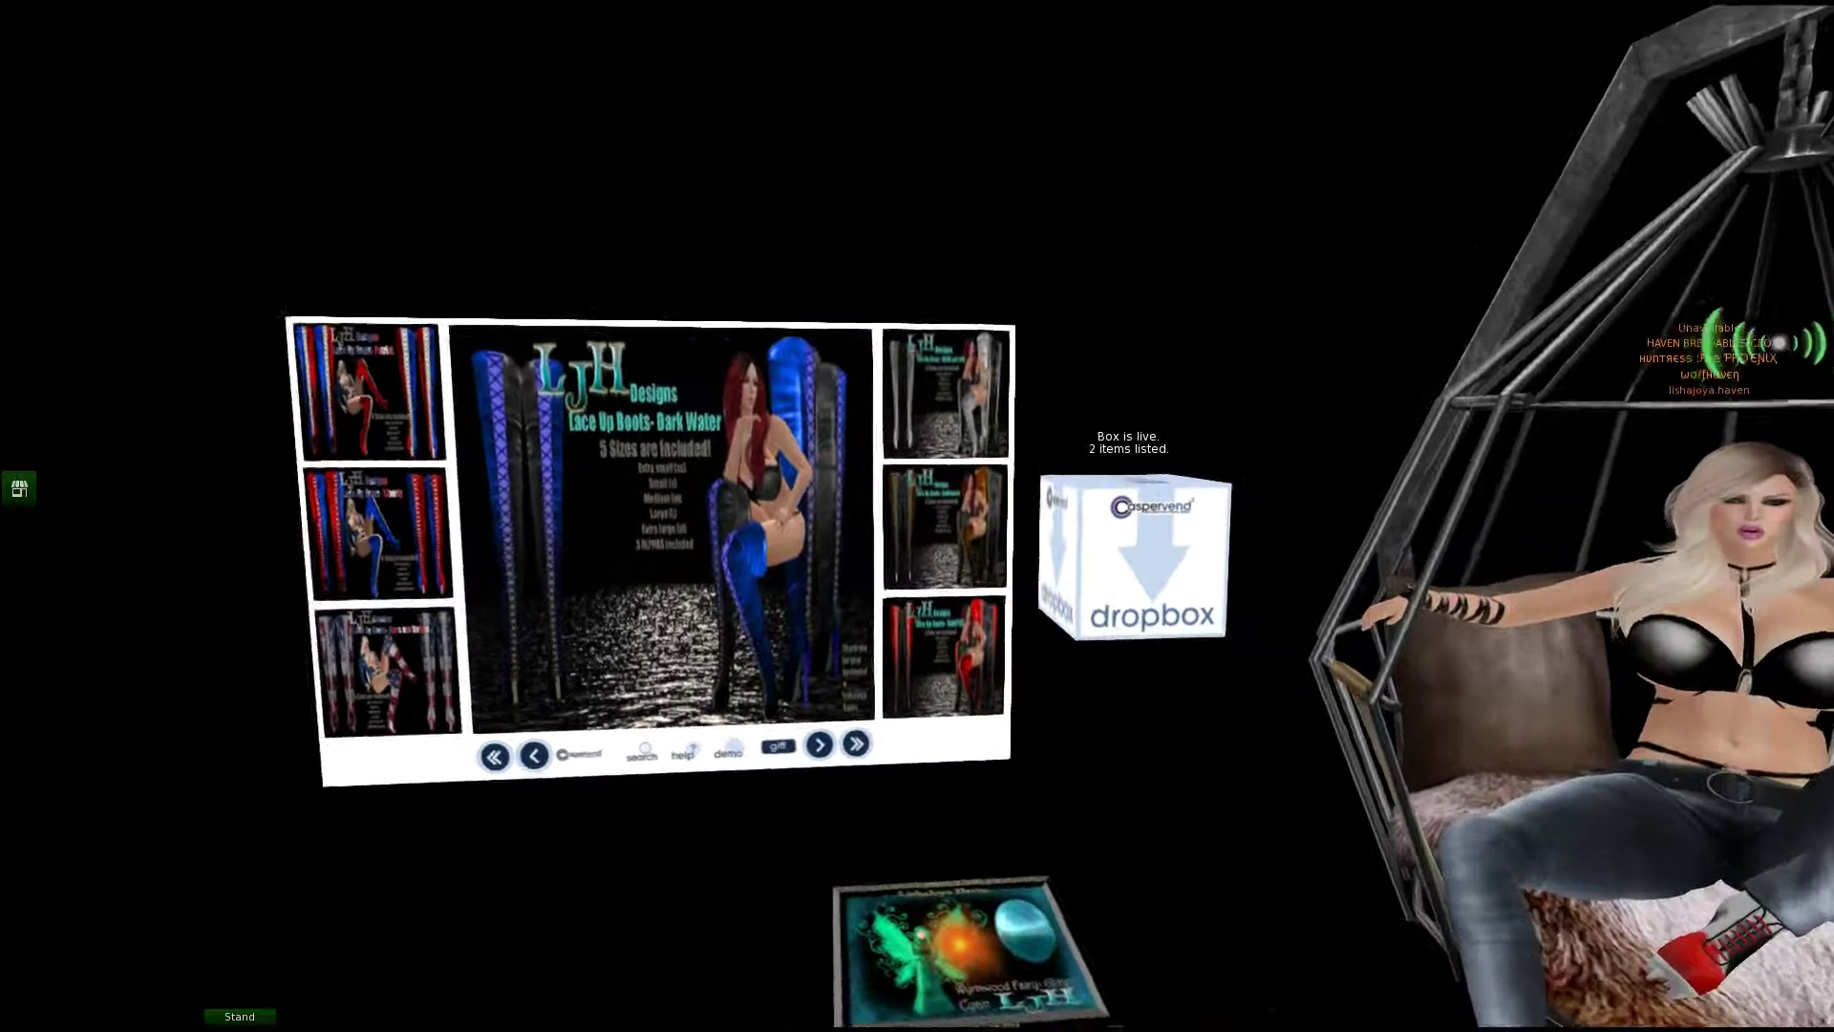
key("Right")
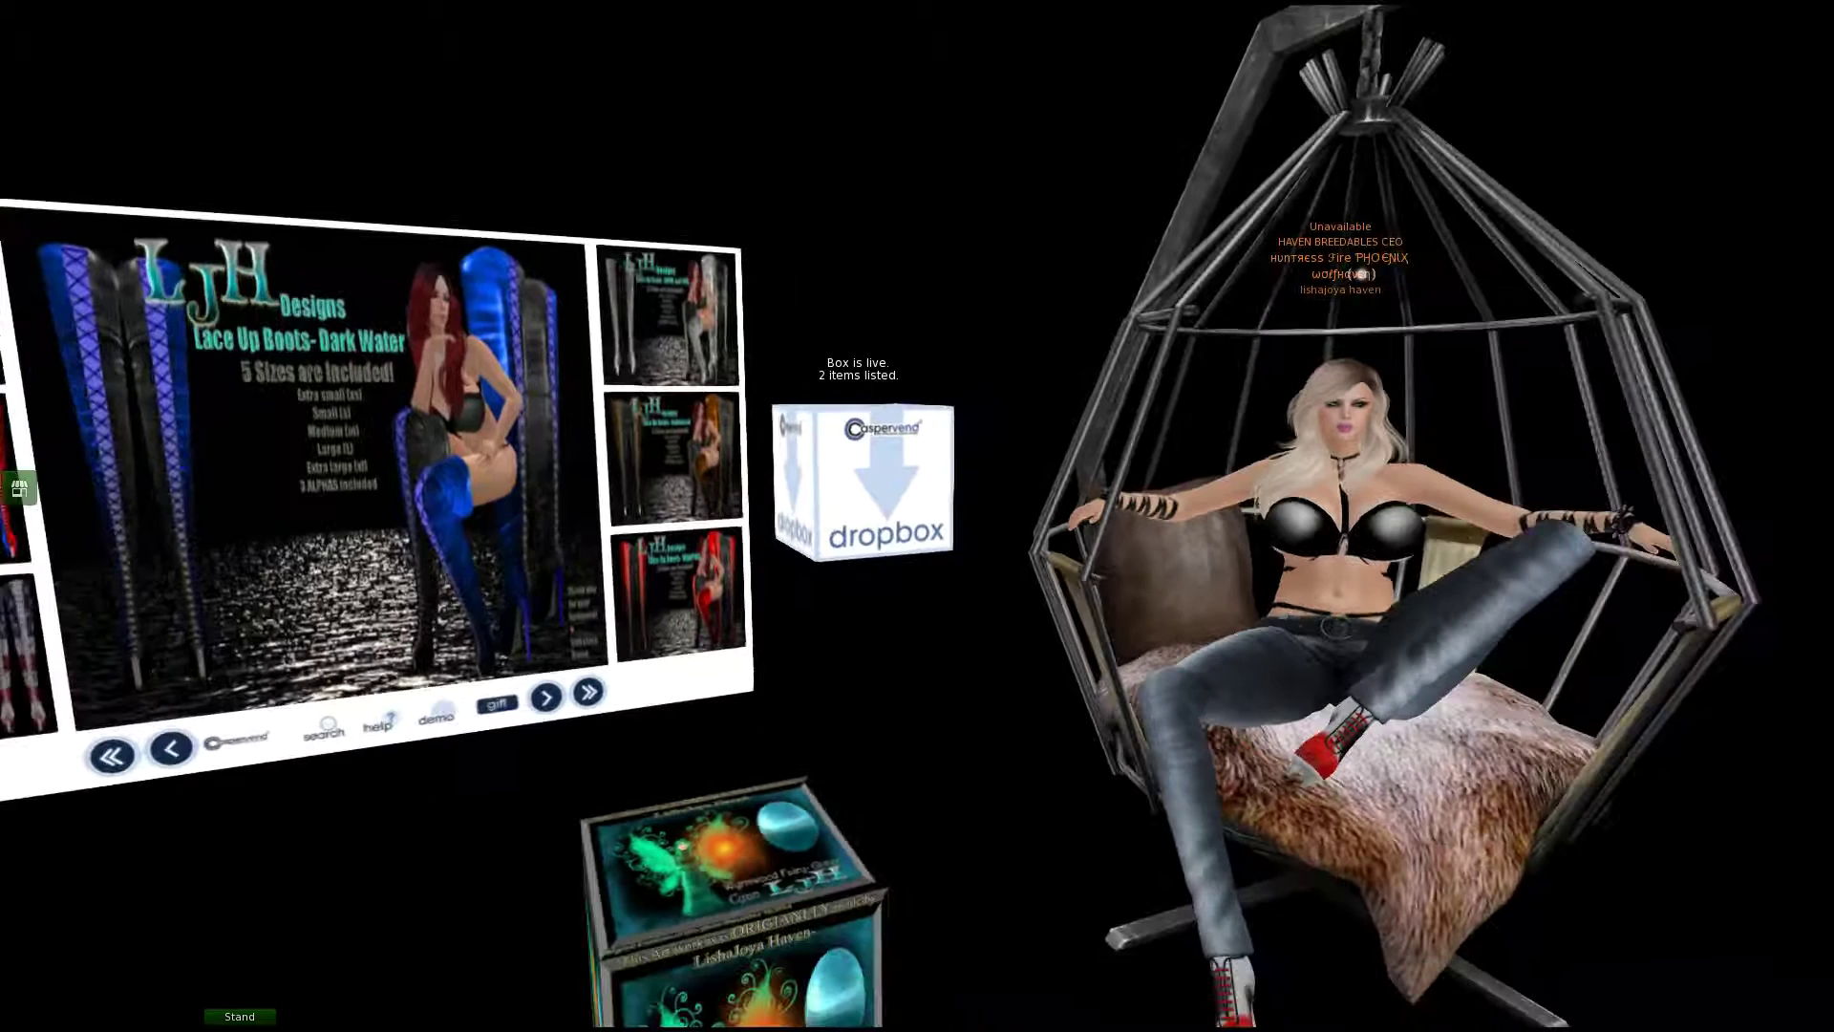
key("Left")
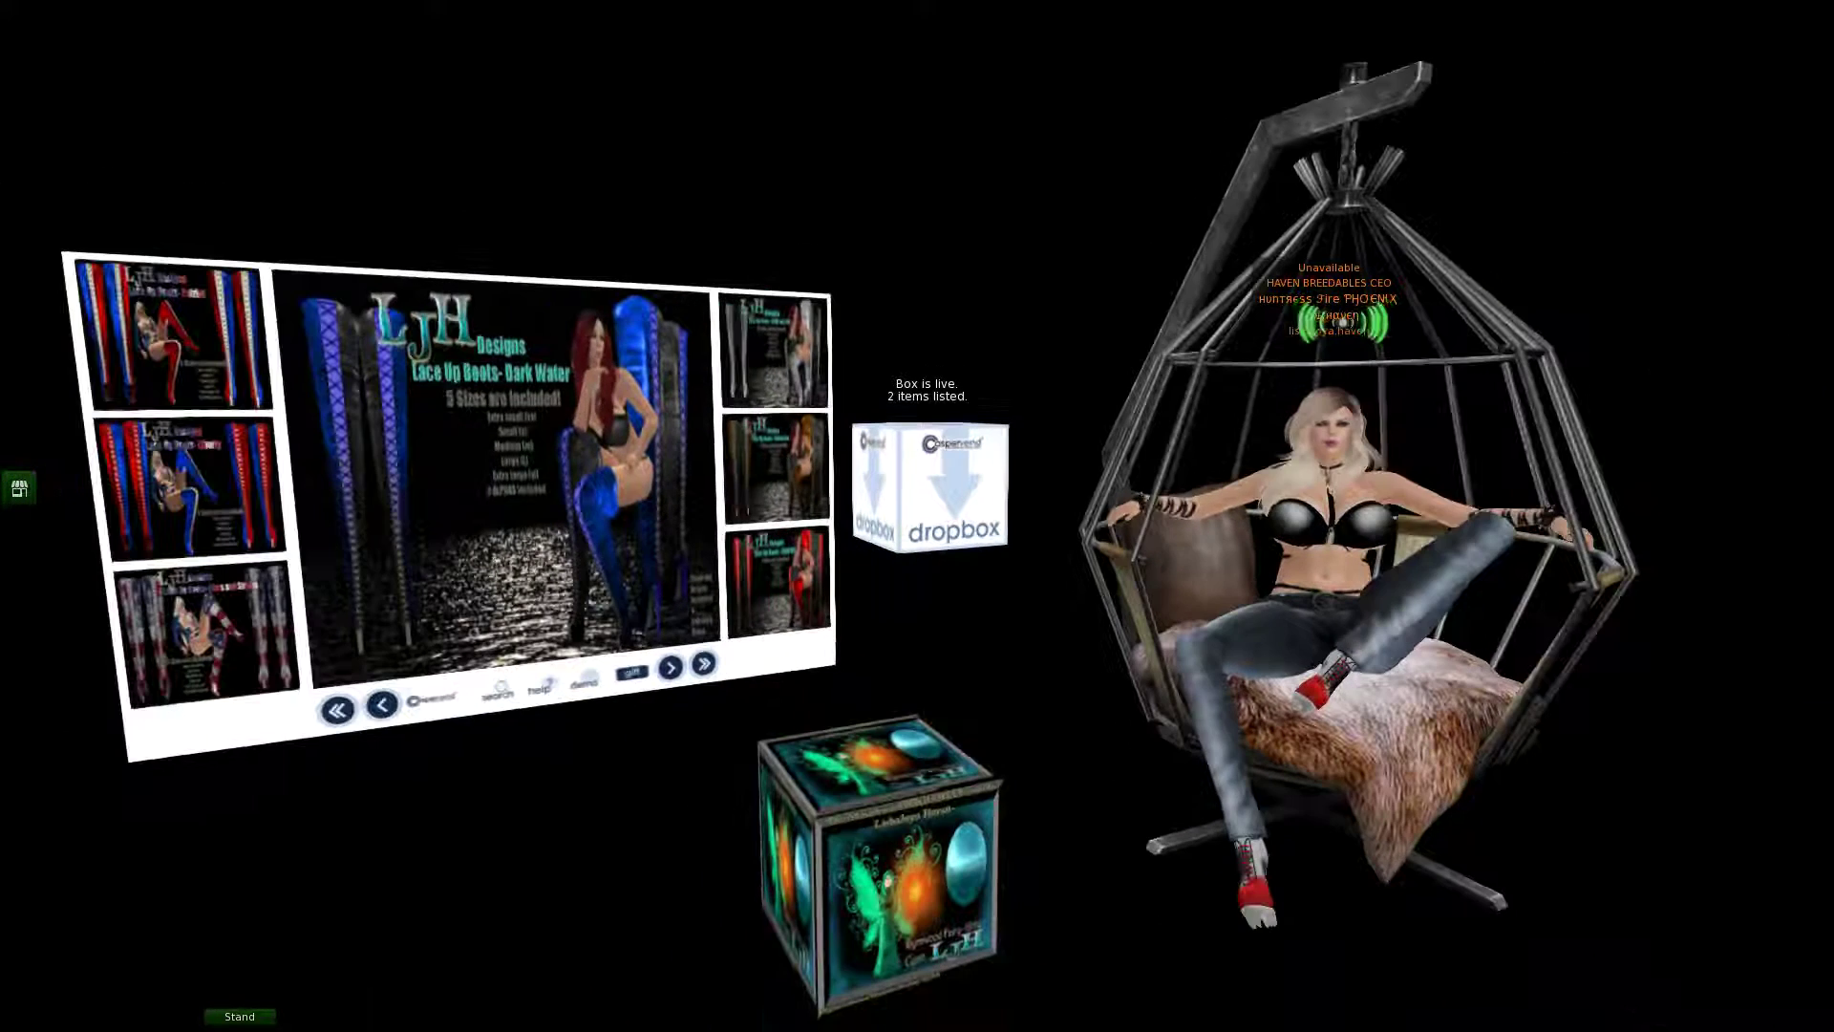
mouse_move(762, 528)
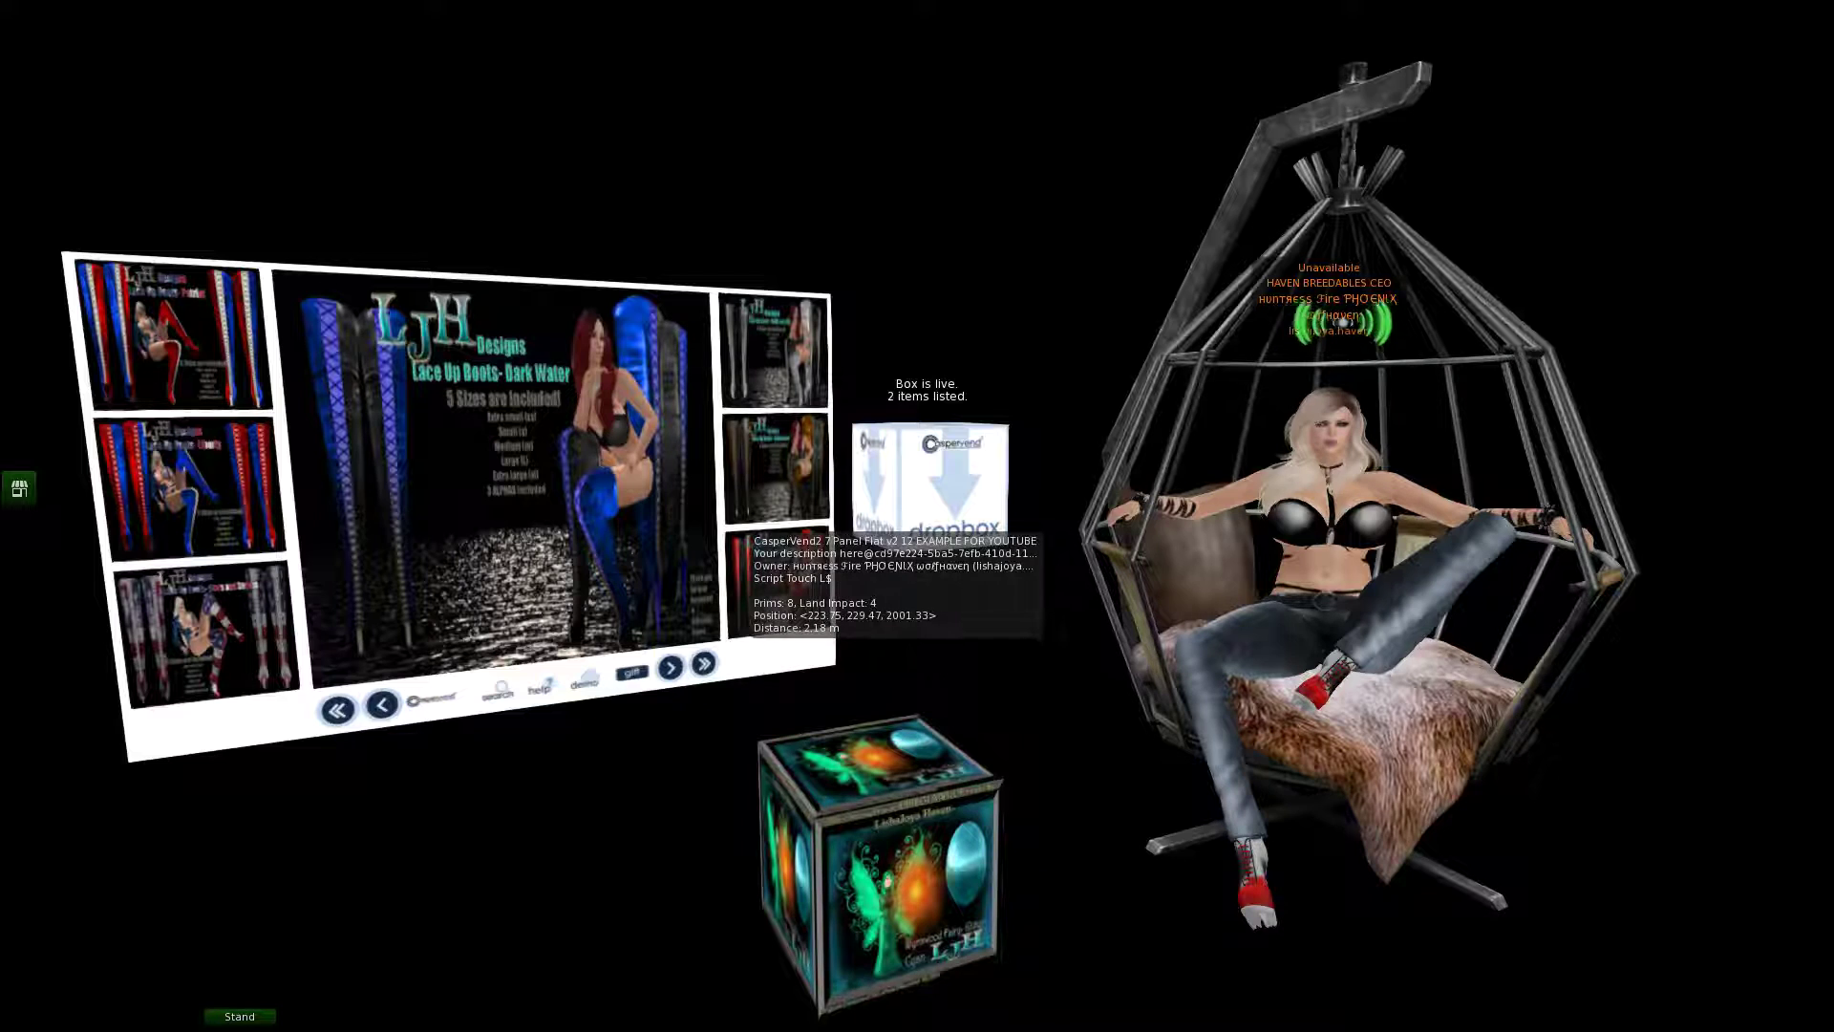
left_click(745, 531)
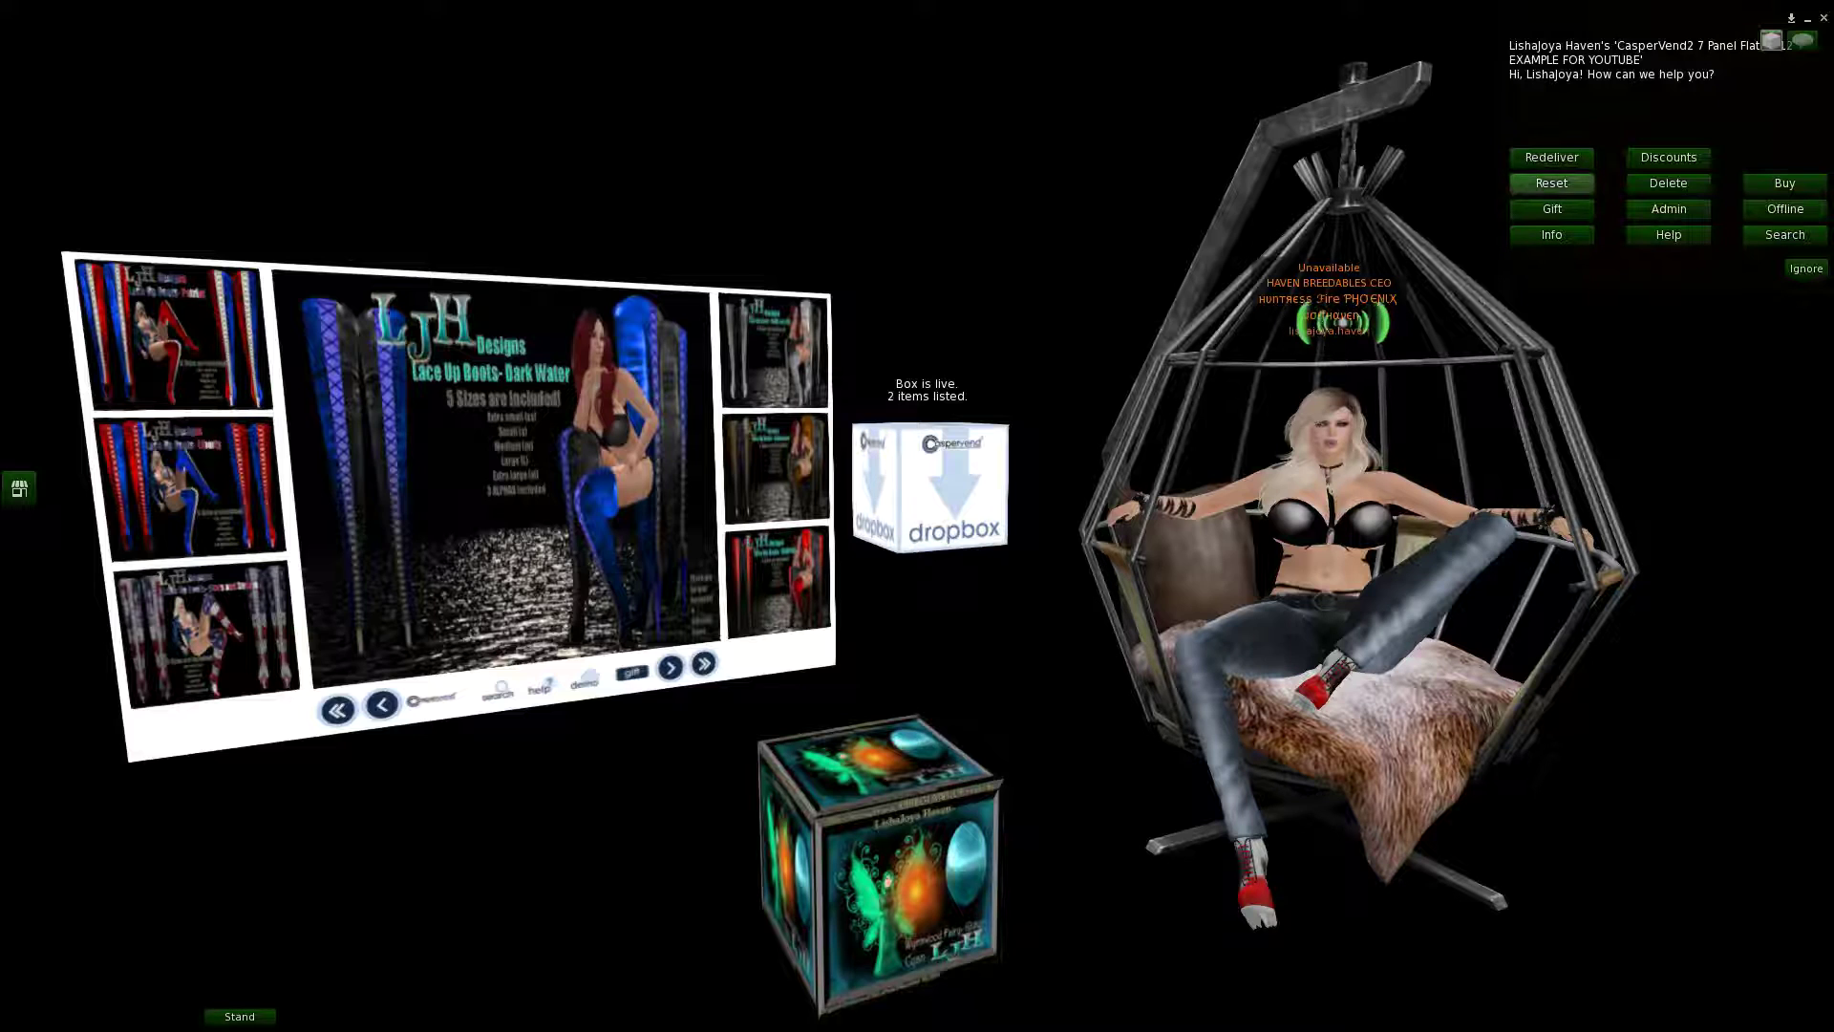
left_click(1669, 209)
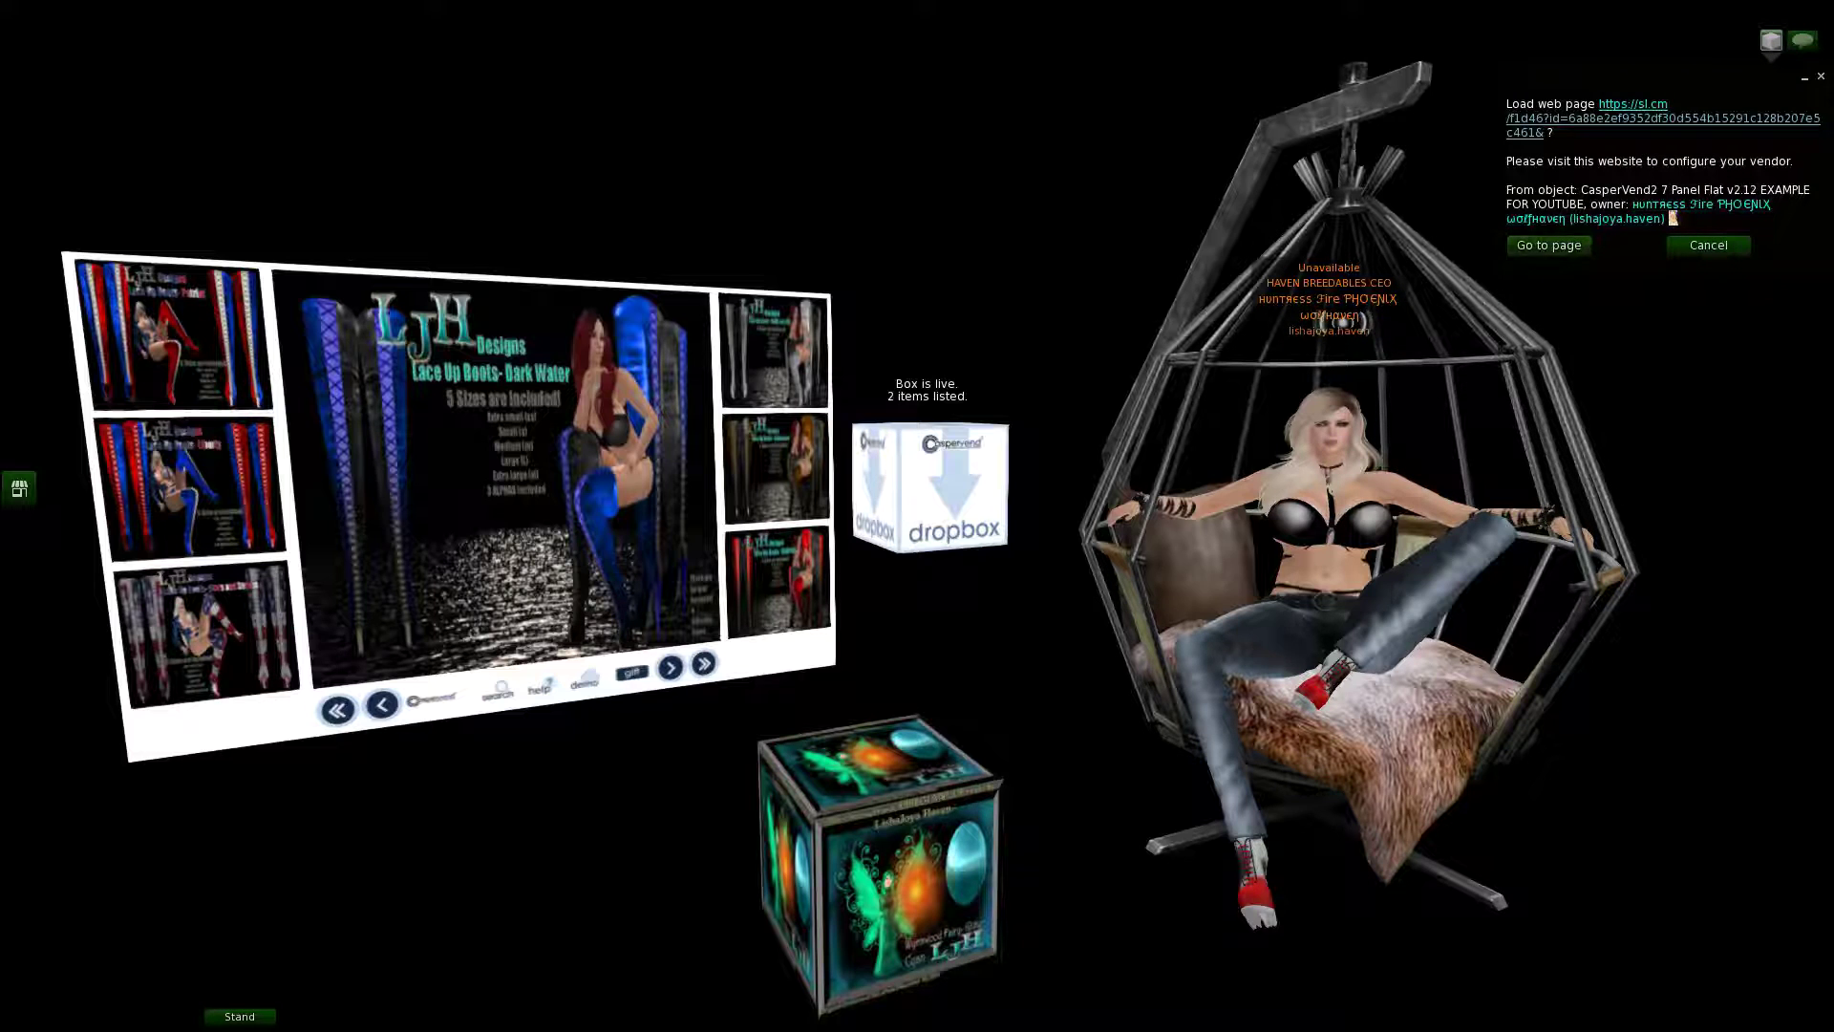
left_click(1549, 245)
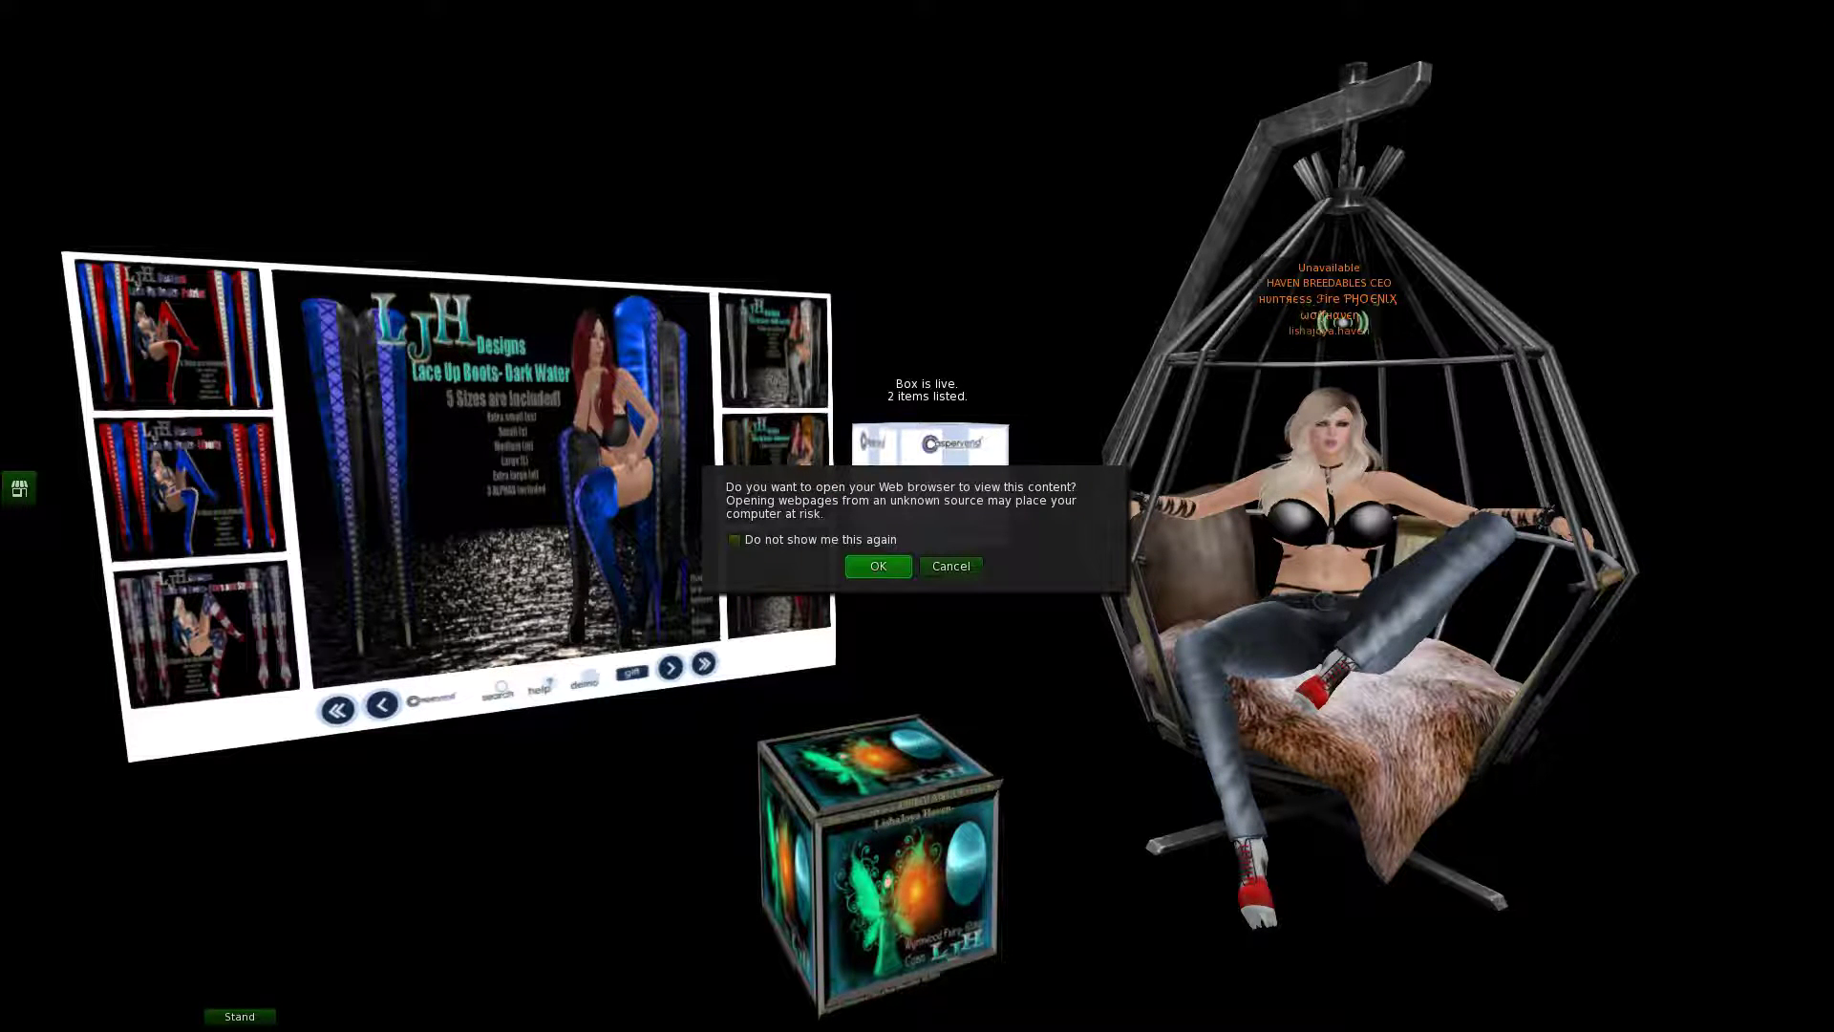
key("Return")
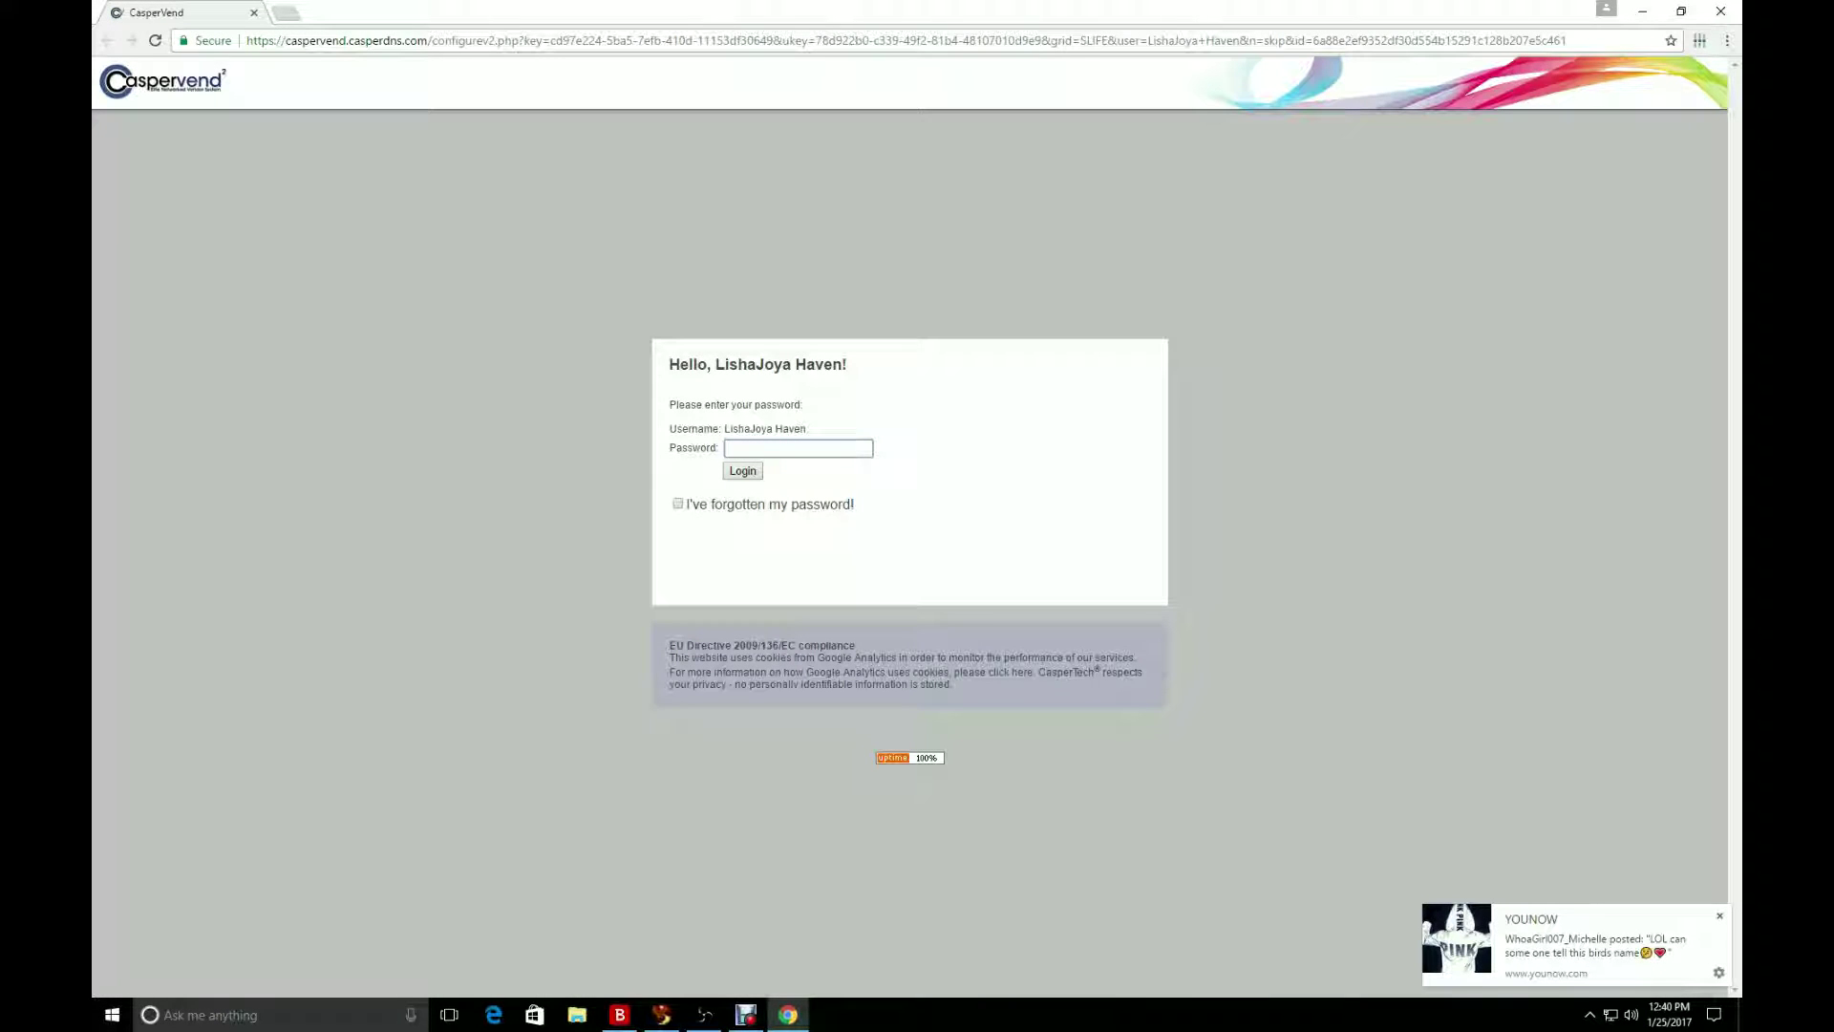
Step: Log in to CasperVend with the account password and check the vendor name on the vendor's configuration page
type("••••••••••••••")
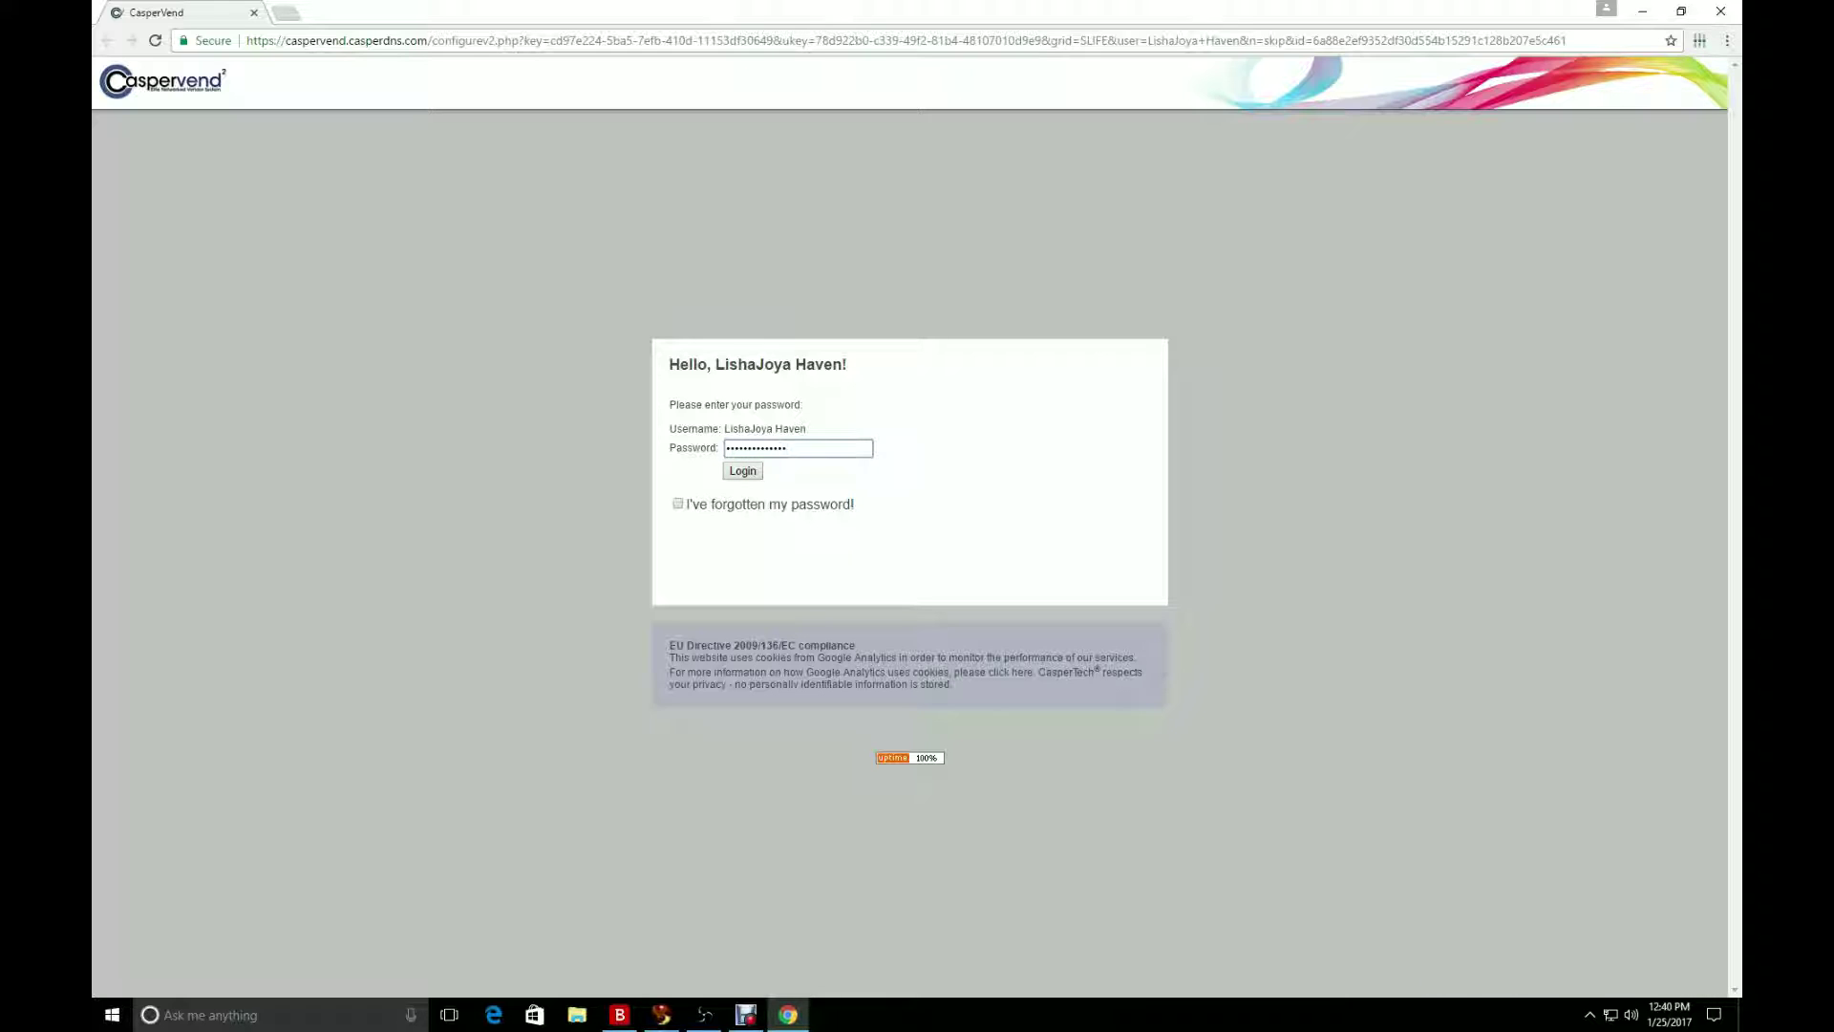
key("Return")
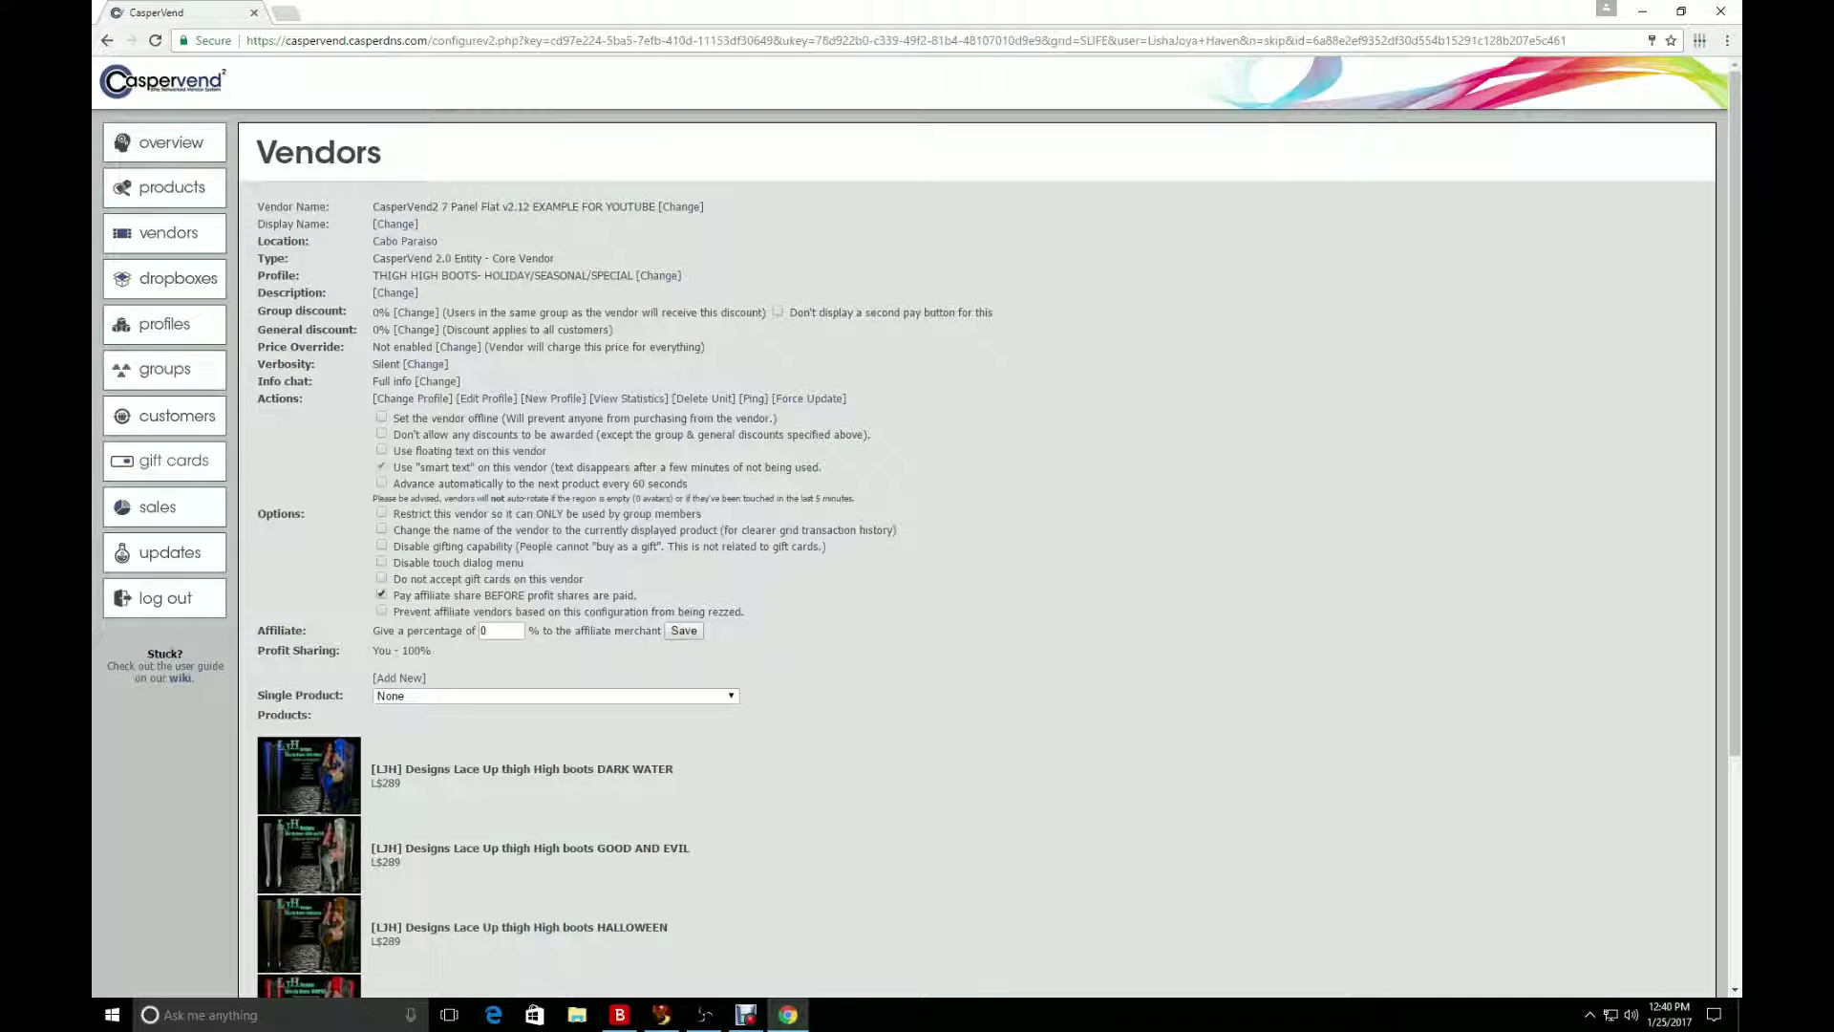
left_click_drag(705, 206, 255, 207)
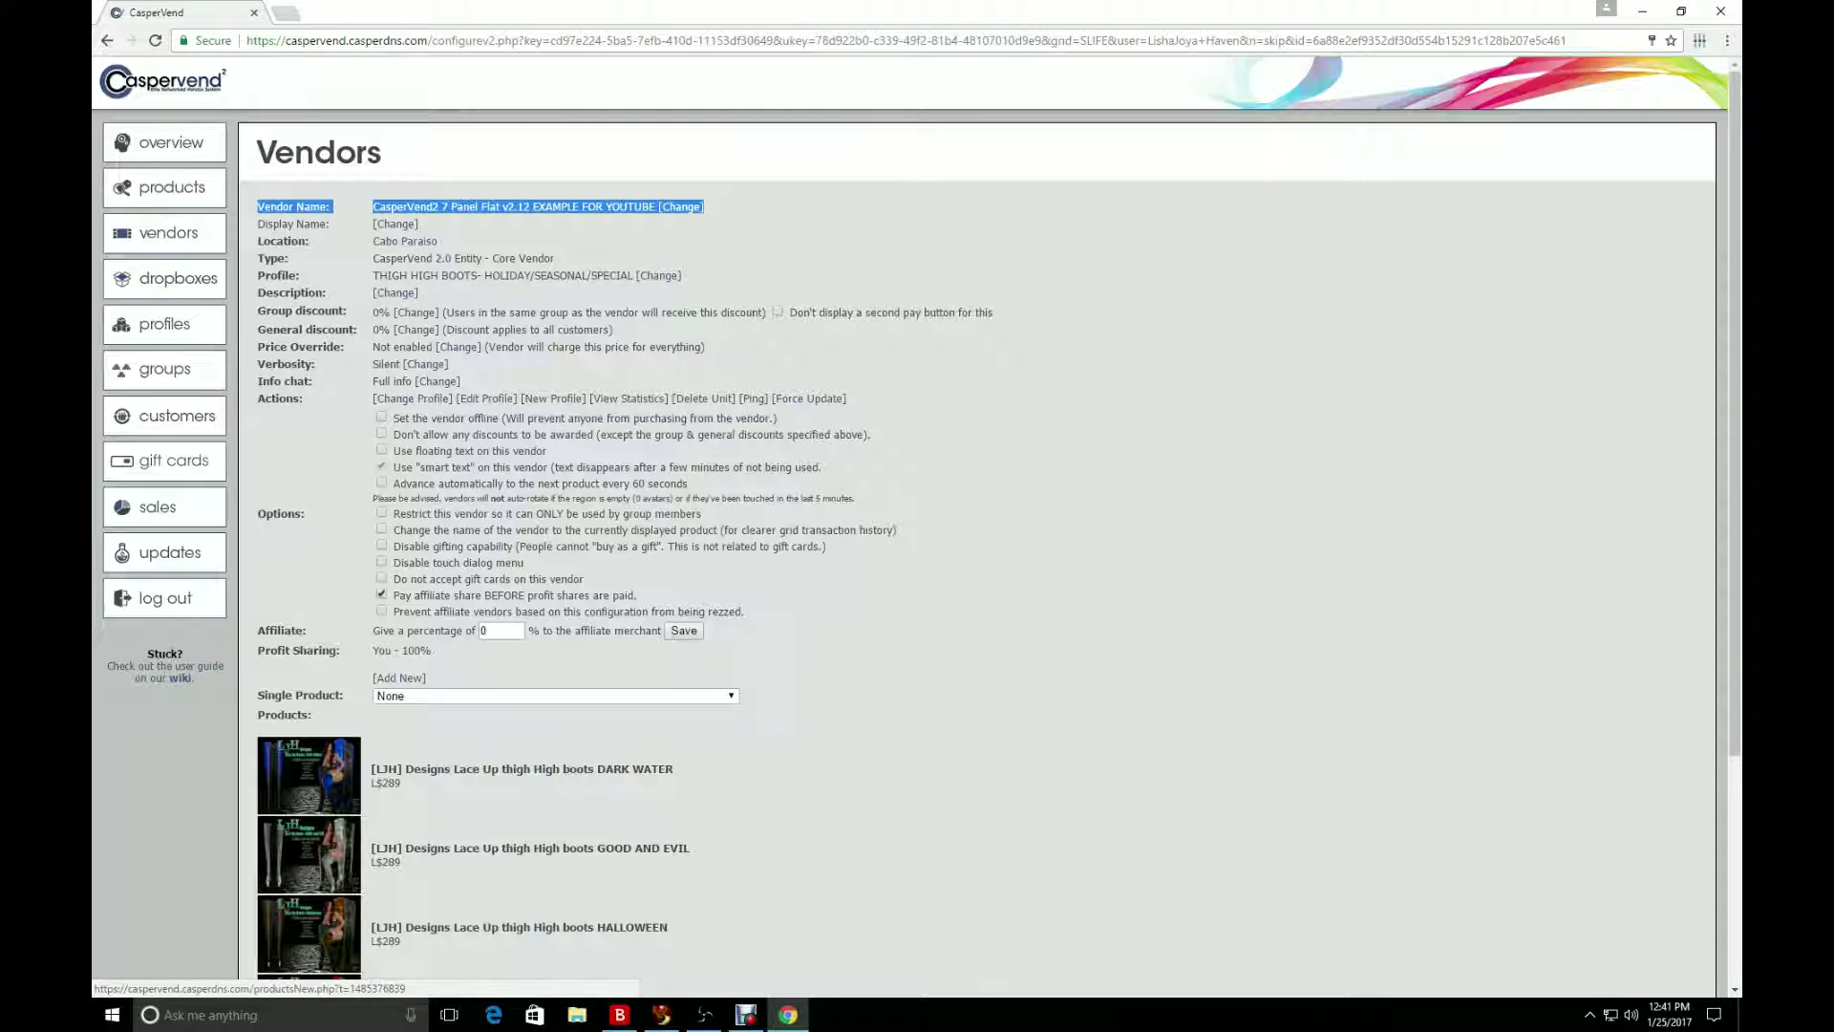
Step: Open the product list and look through the products on its first page
left_click(164, 188)
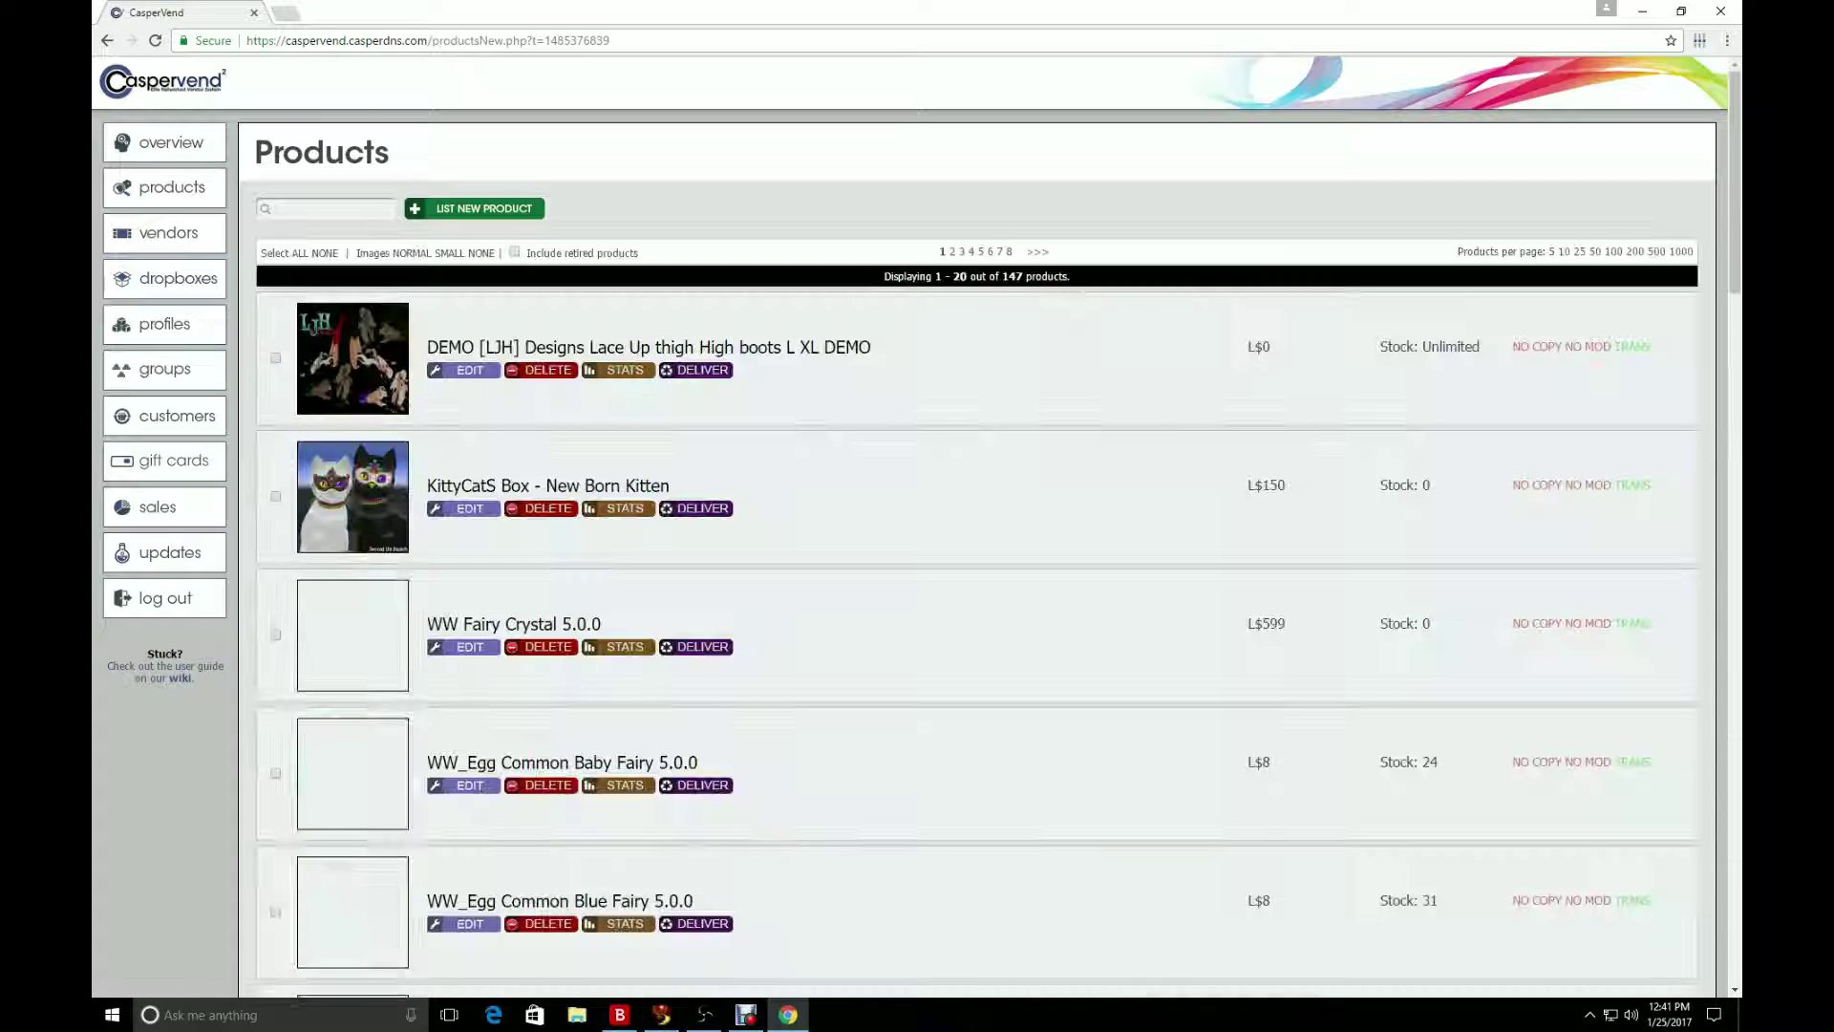
scroll(955, 525, "down", 20)
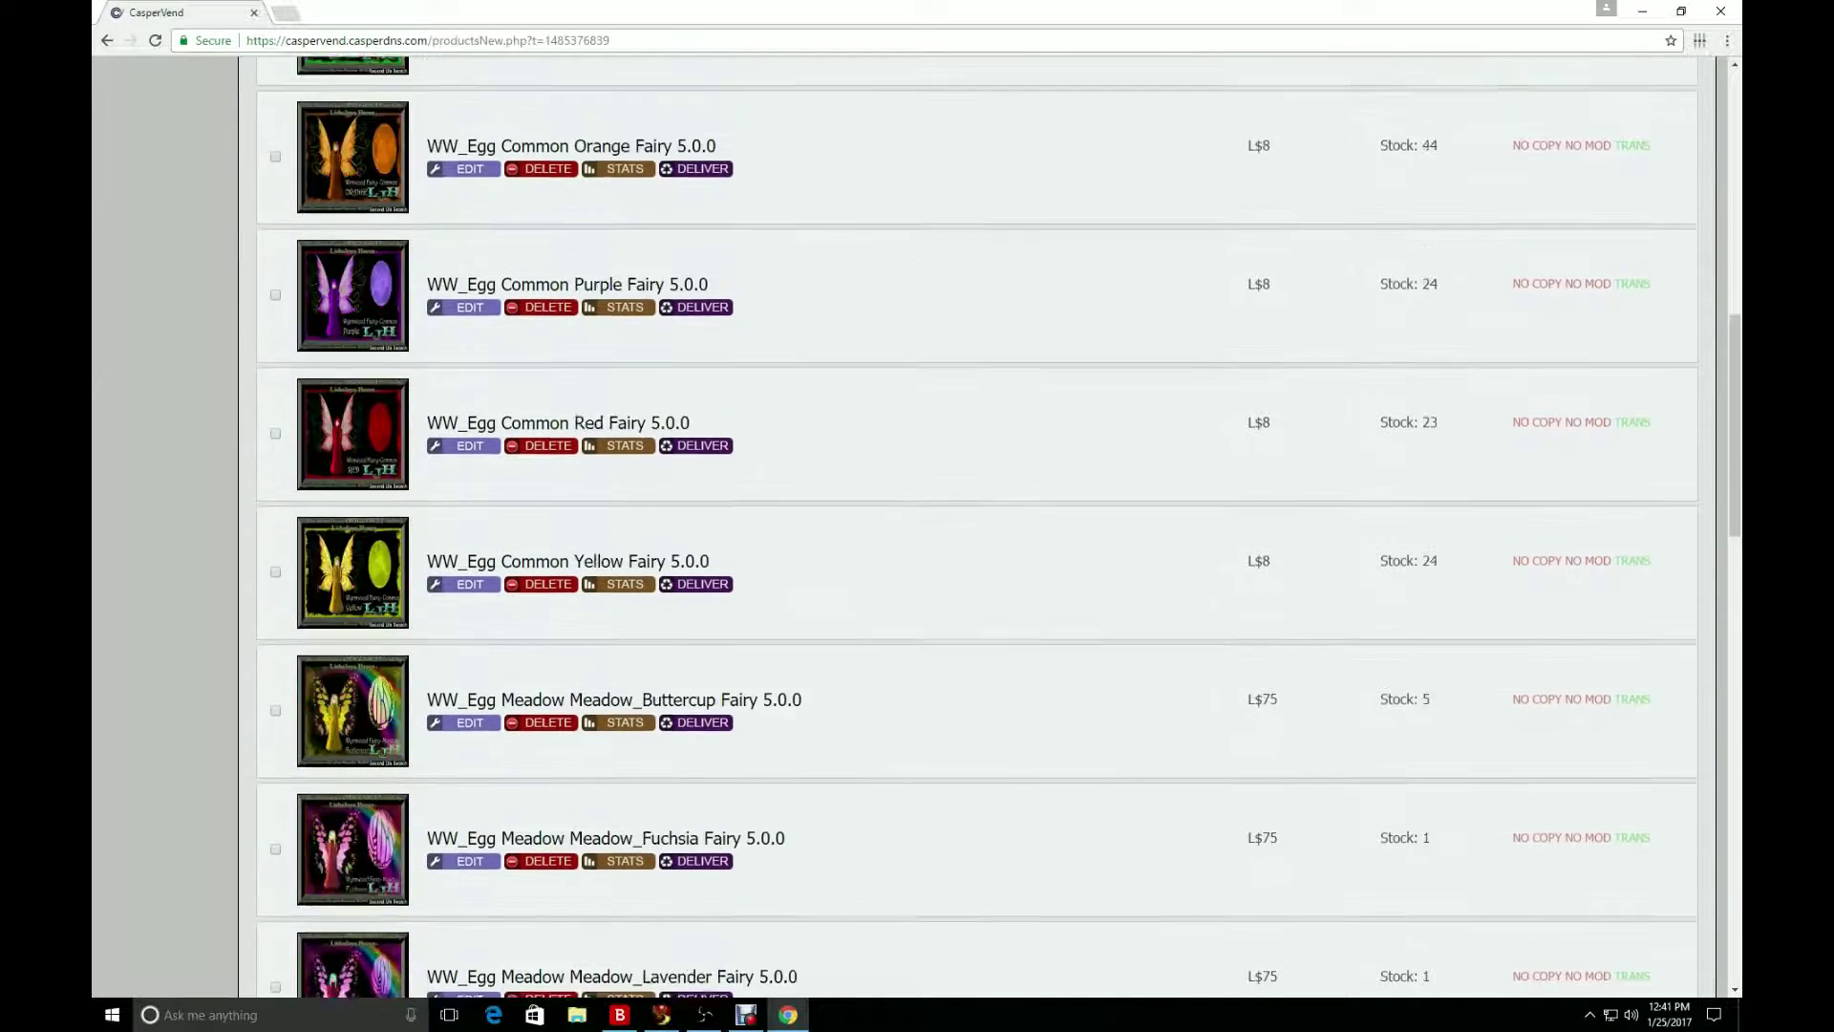
scroll(956, 525, "down", 10)
scroll(956, 526, "up", 15)
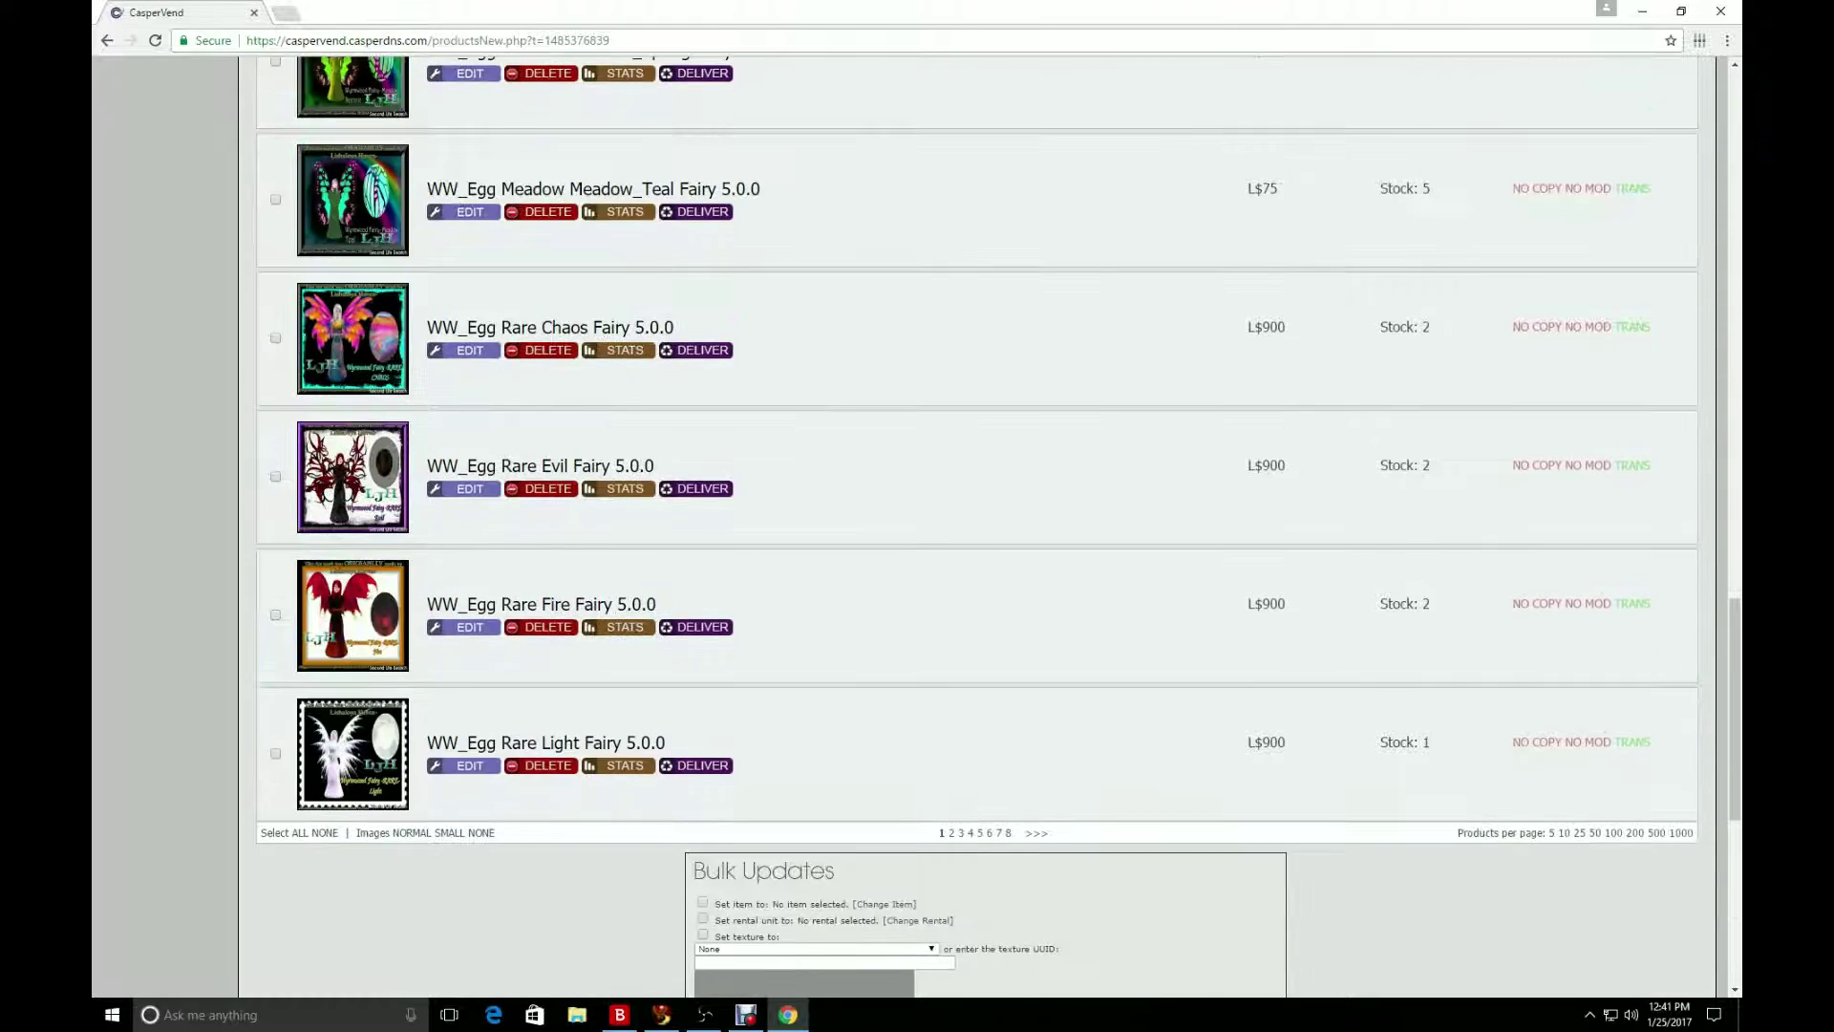
scroll(955, 526, "up", 10)
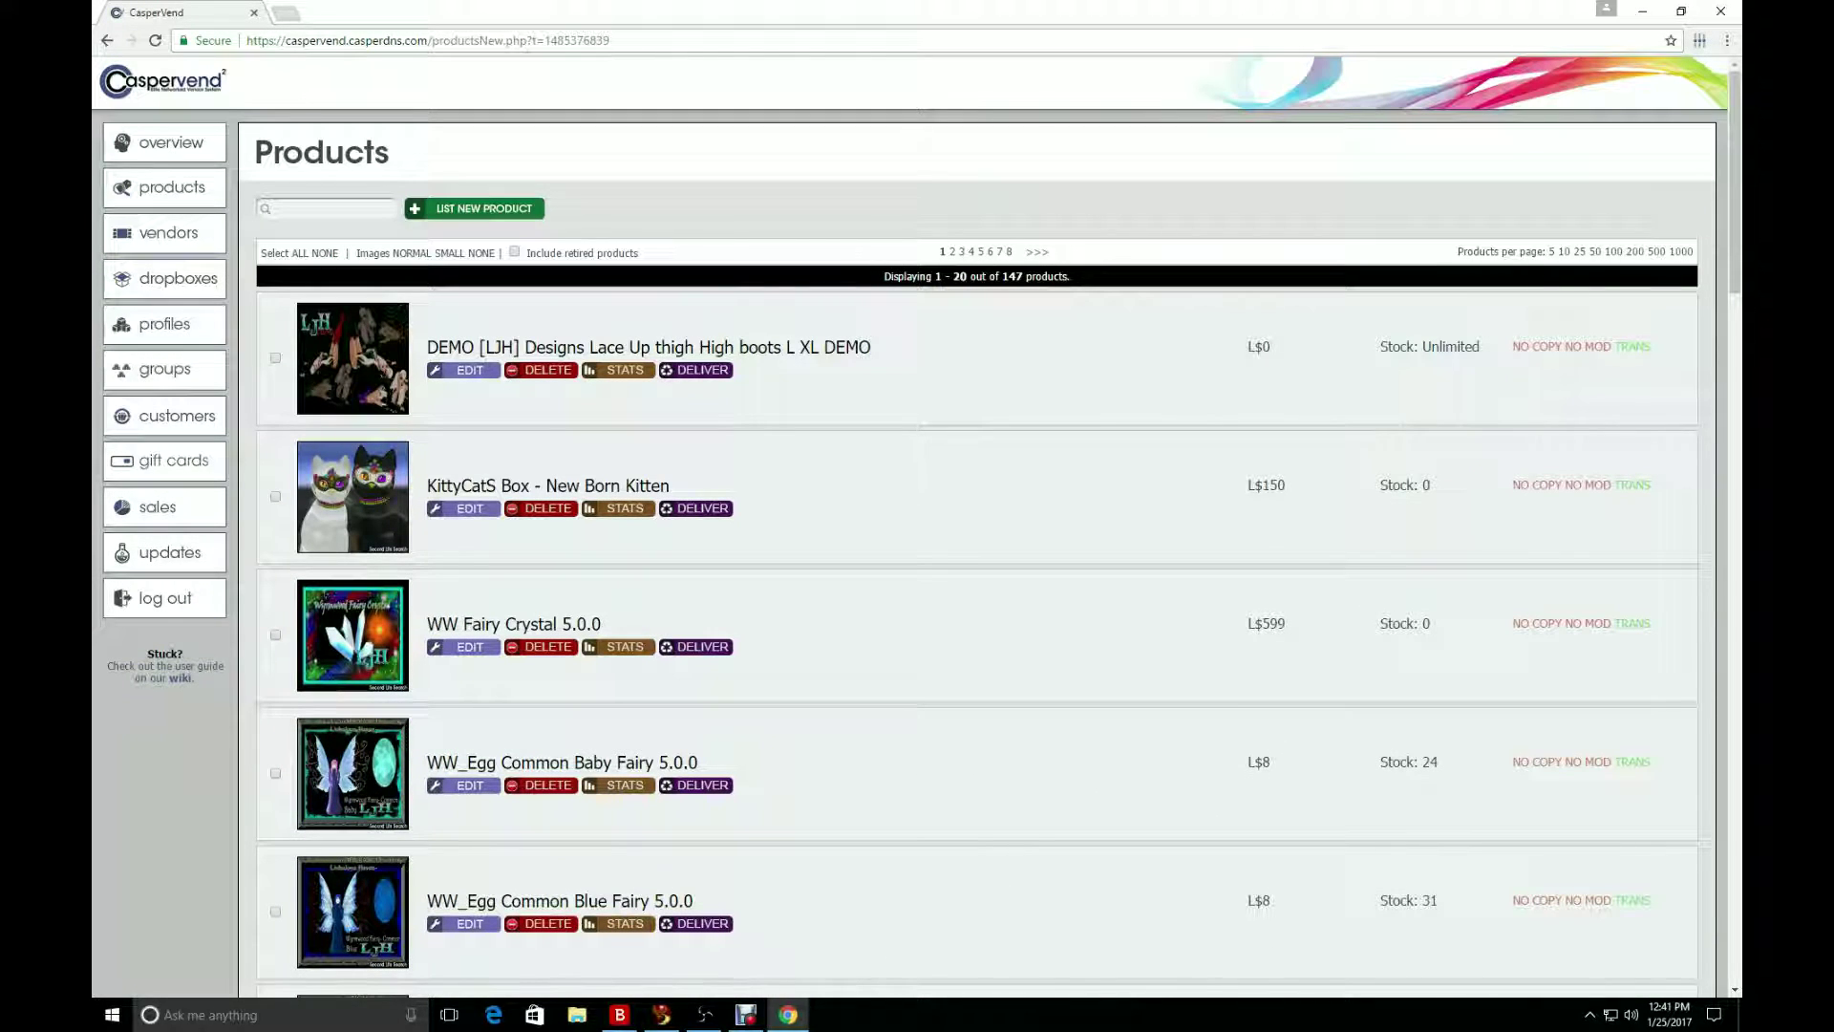
Step: Start listing a new product from the product list
left_click_drag(397, 208, 540, 208)
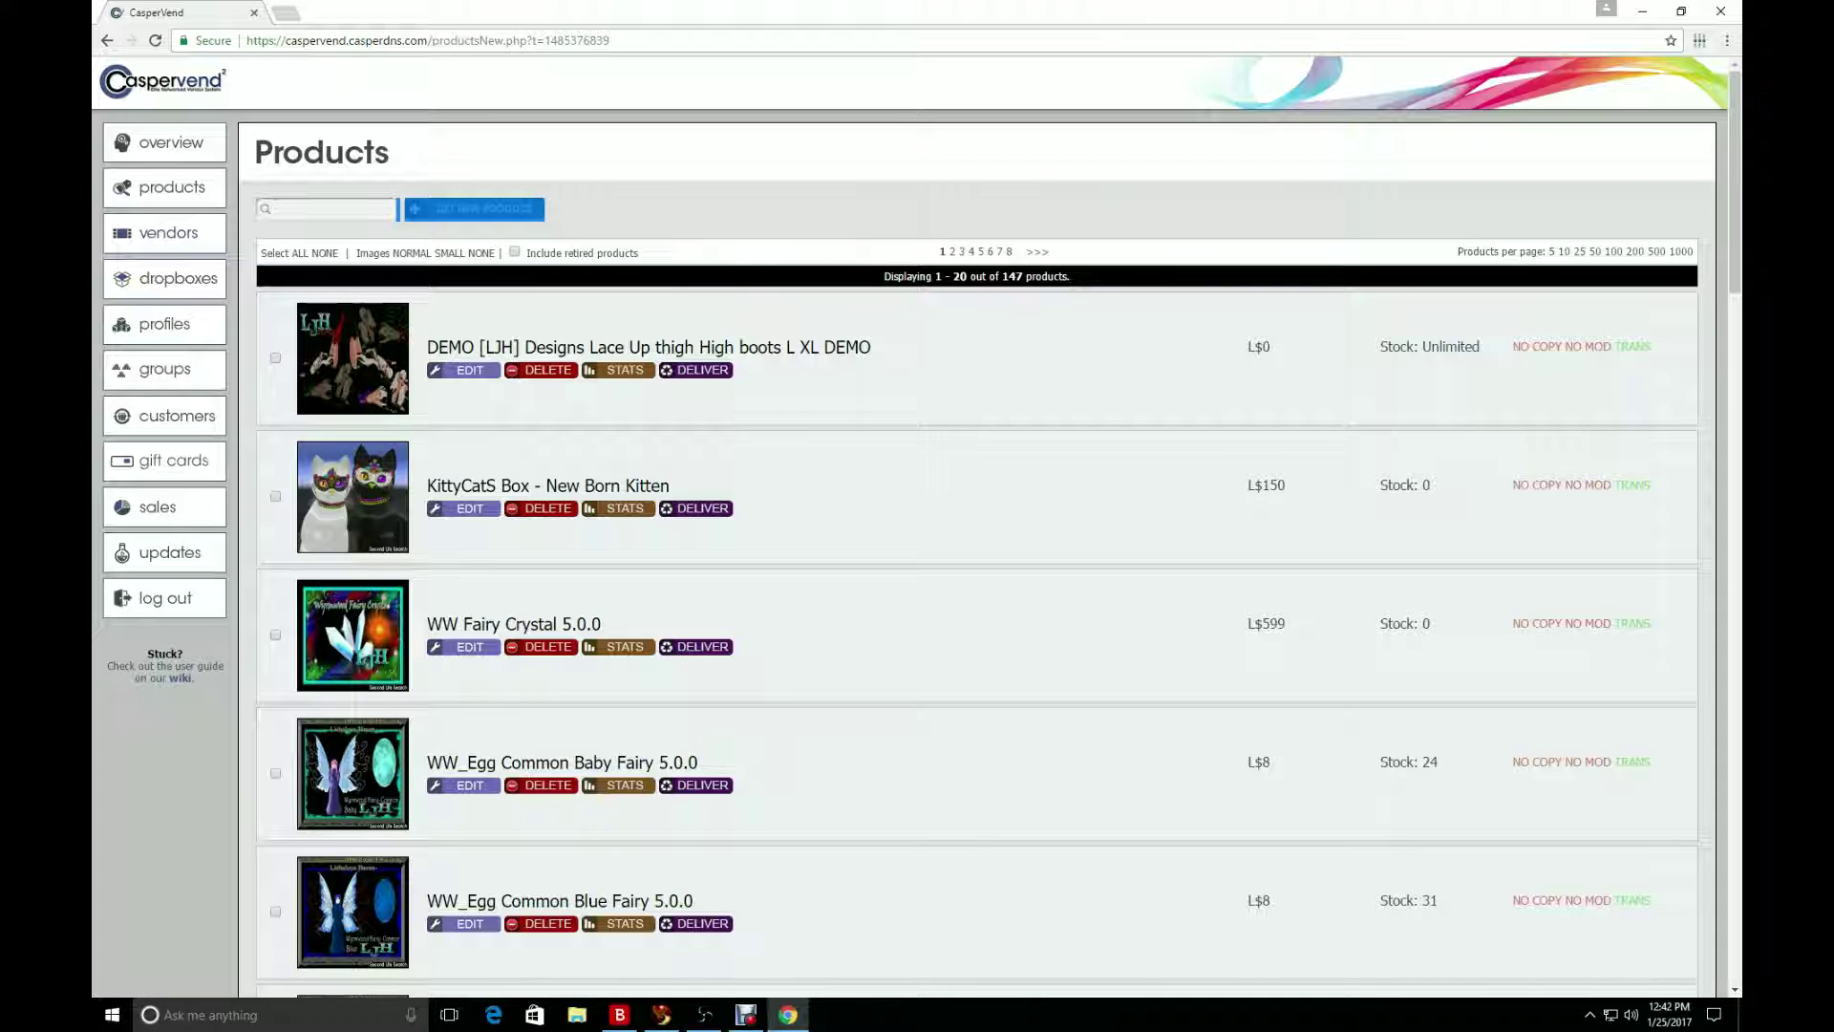
left_click_drag(540, 208, 406, 209)
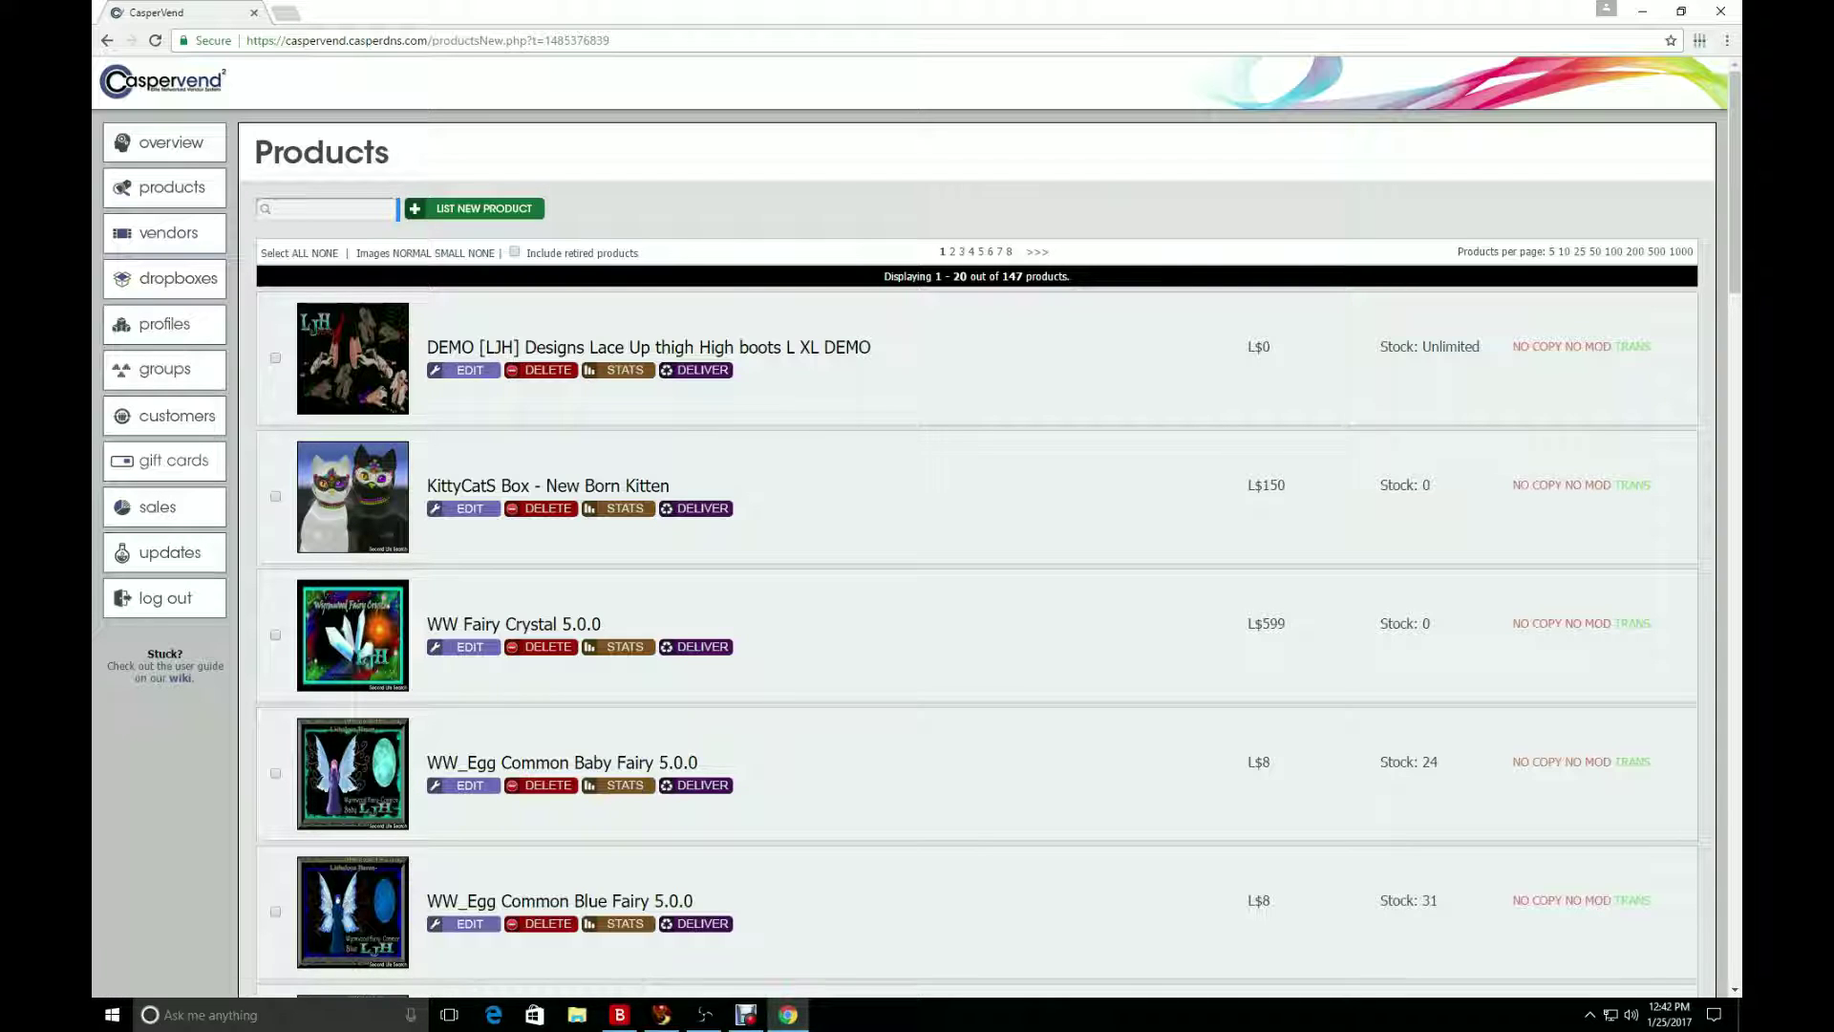
left_click(475, 209)
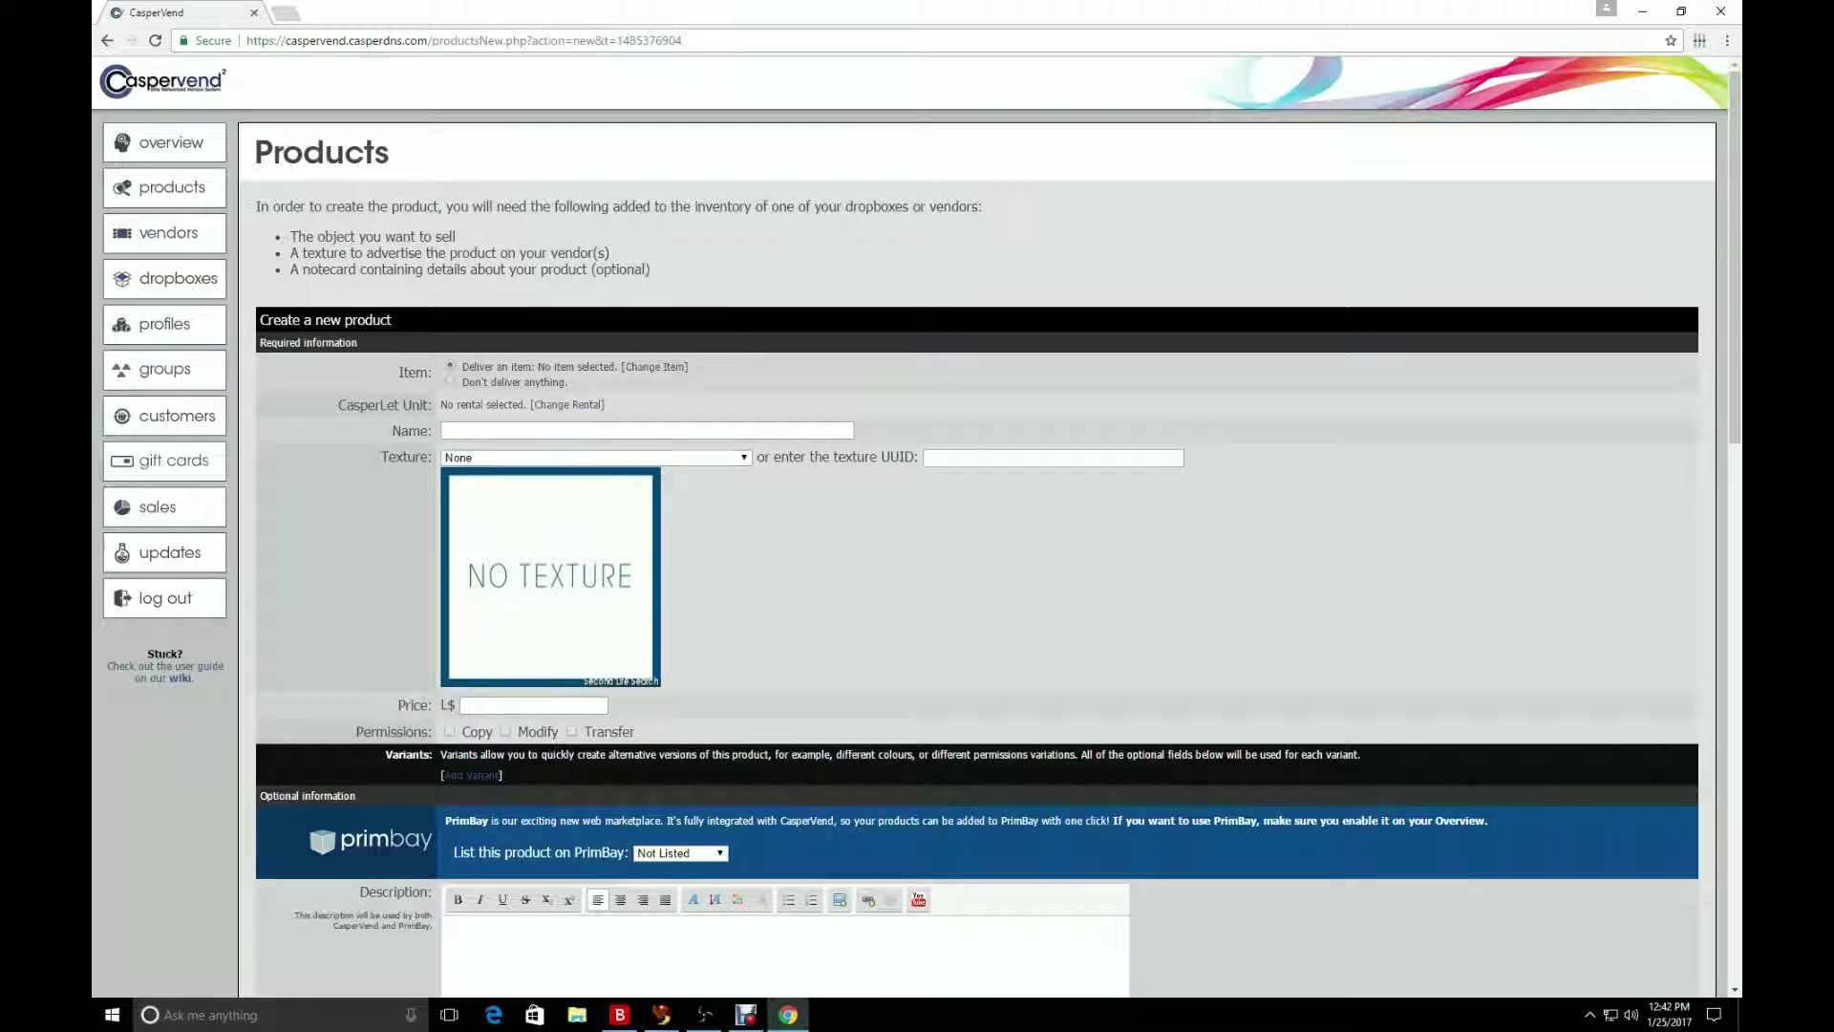
Step: Choose MONSTER CLAW BOOTS PIC from the dropbox textures as the new product's texture
left_click(595, 458)
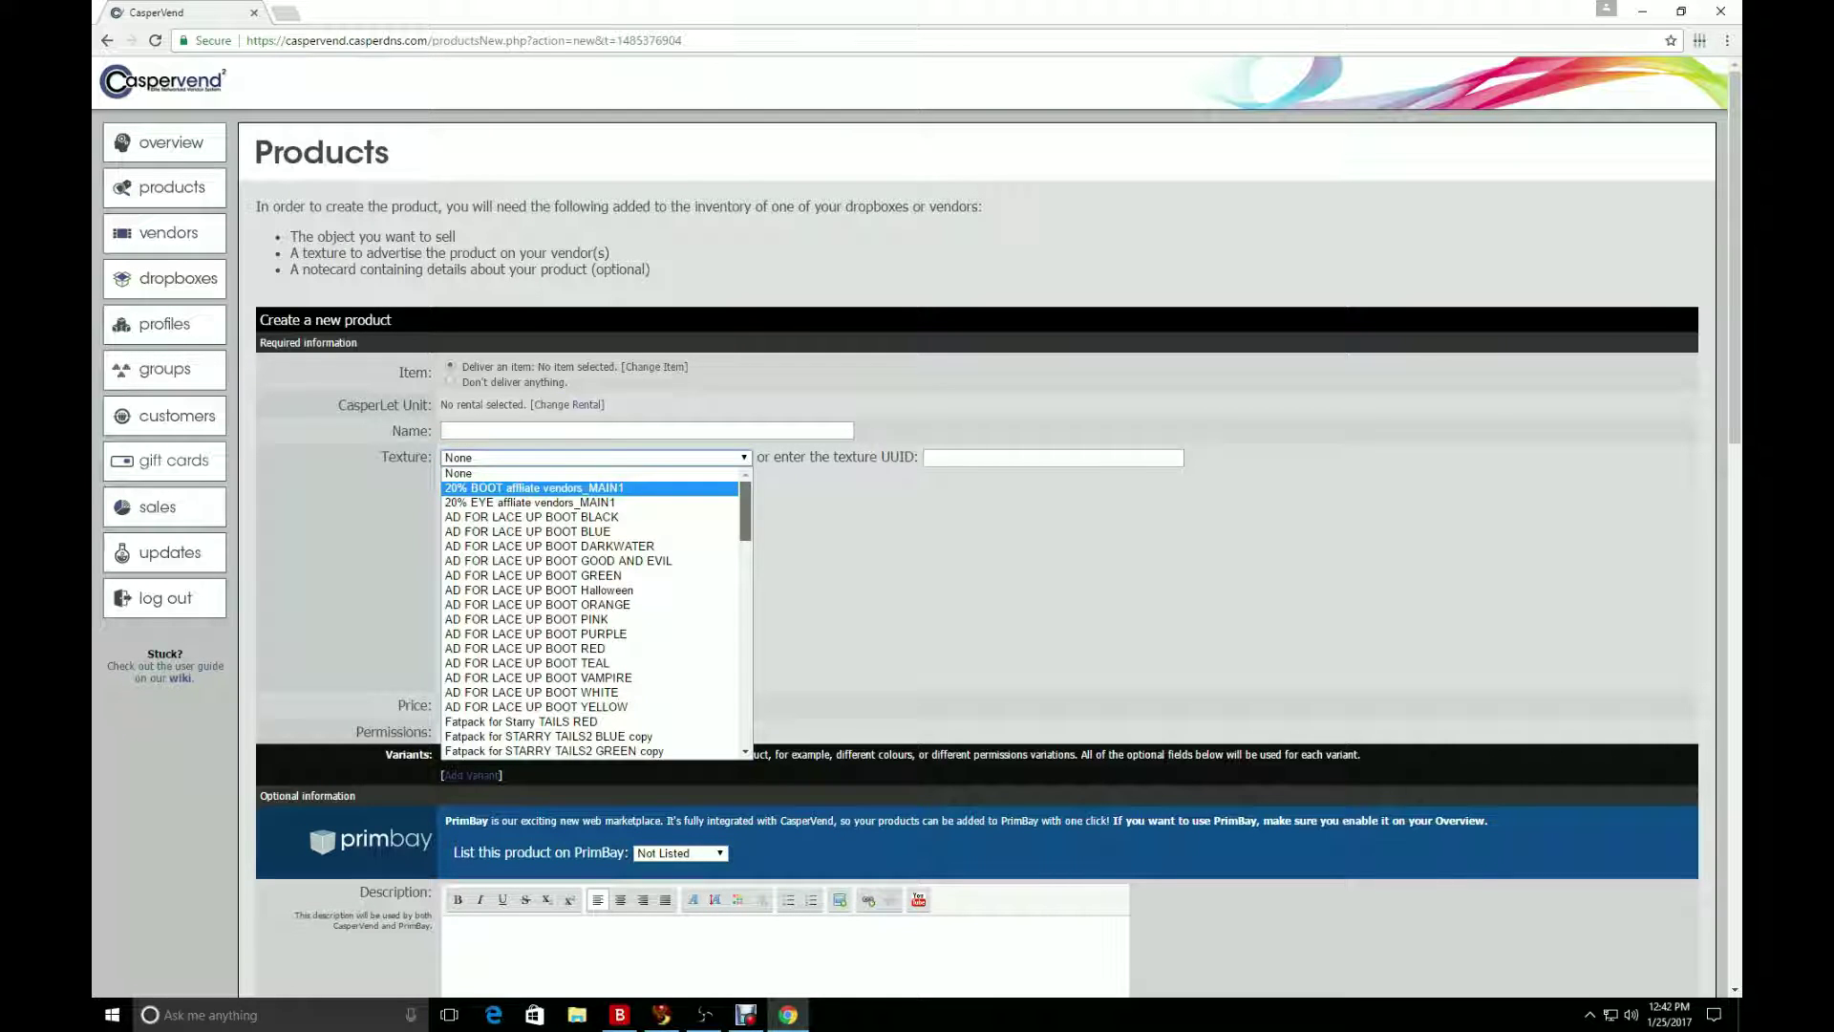
scroll(592, 612, "down", 3)
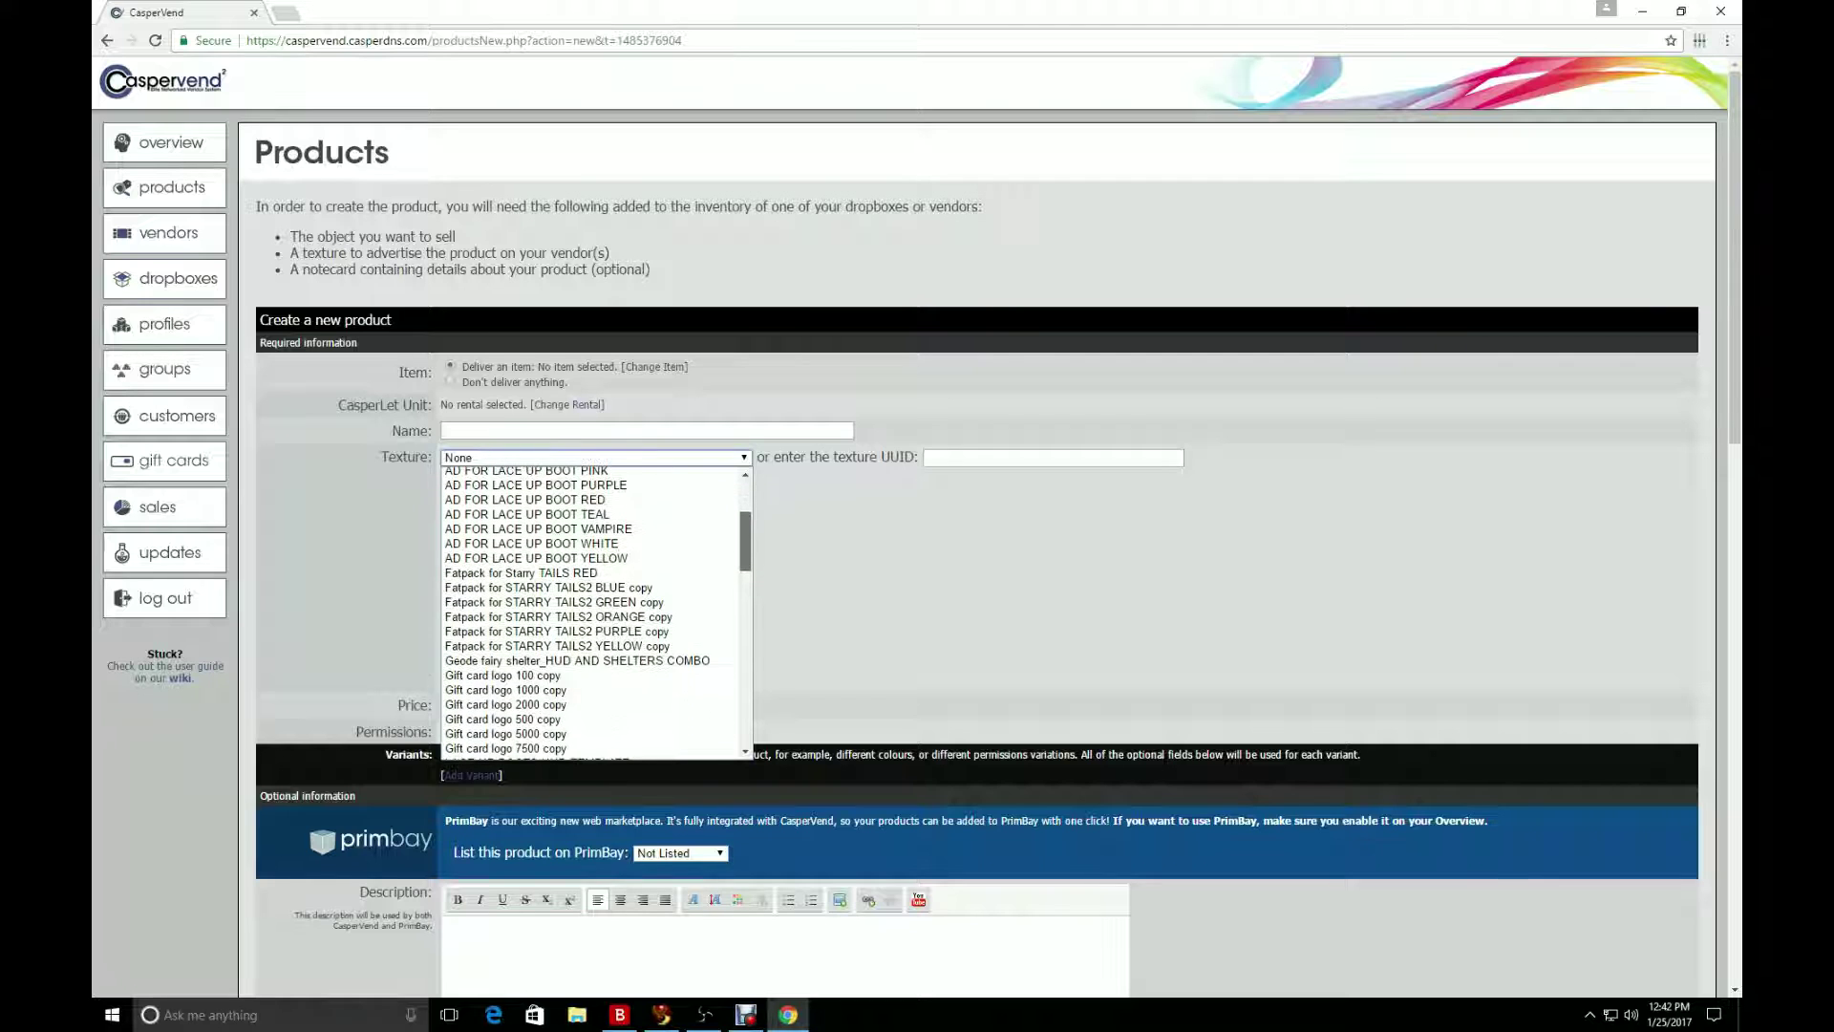
scroll(592, 612, "down", 6)
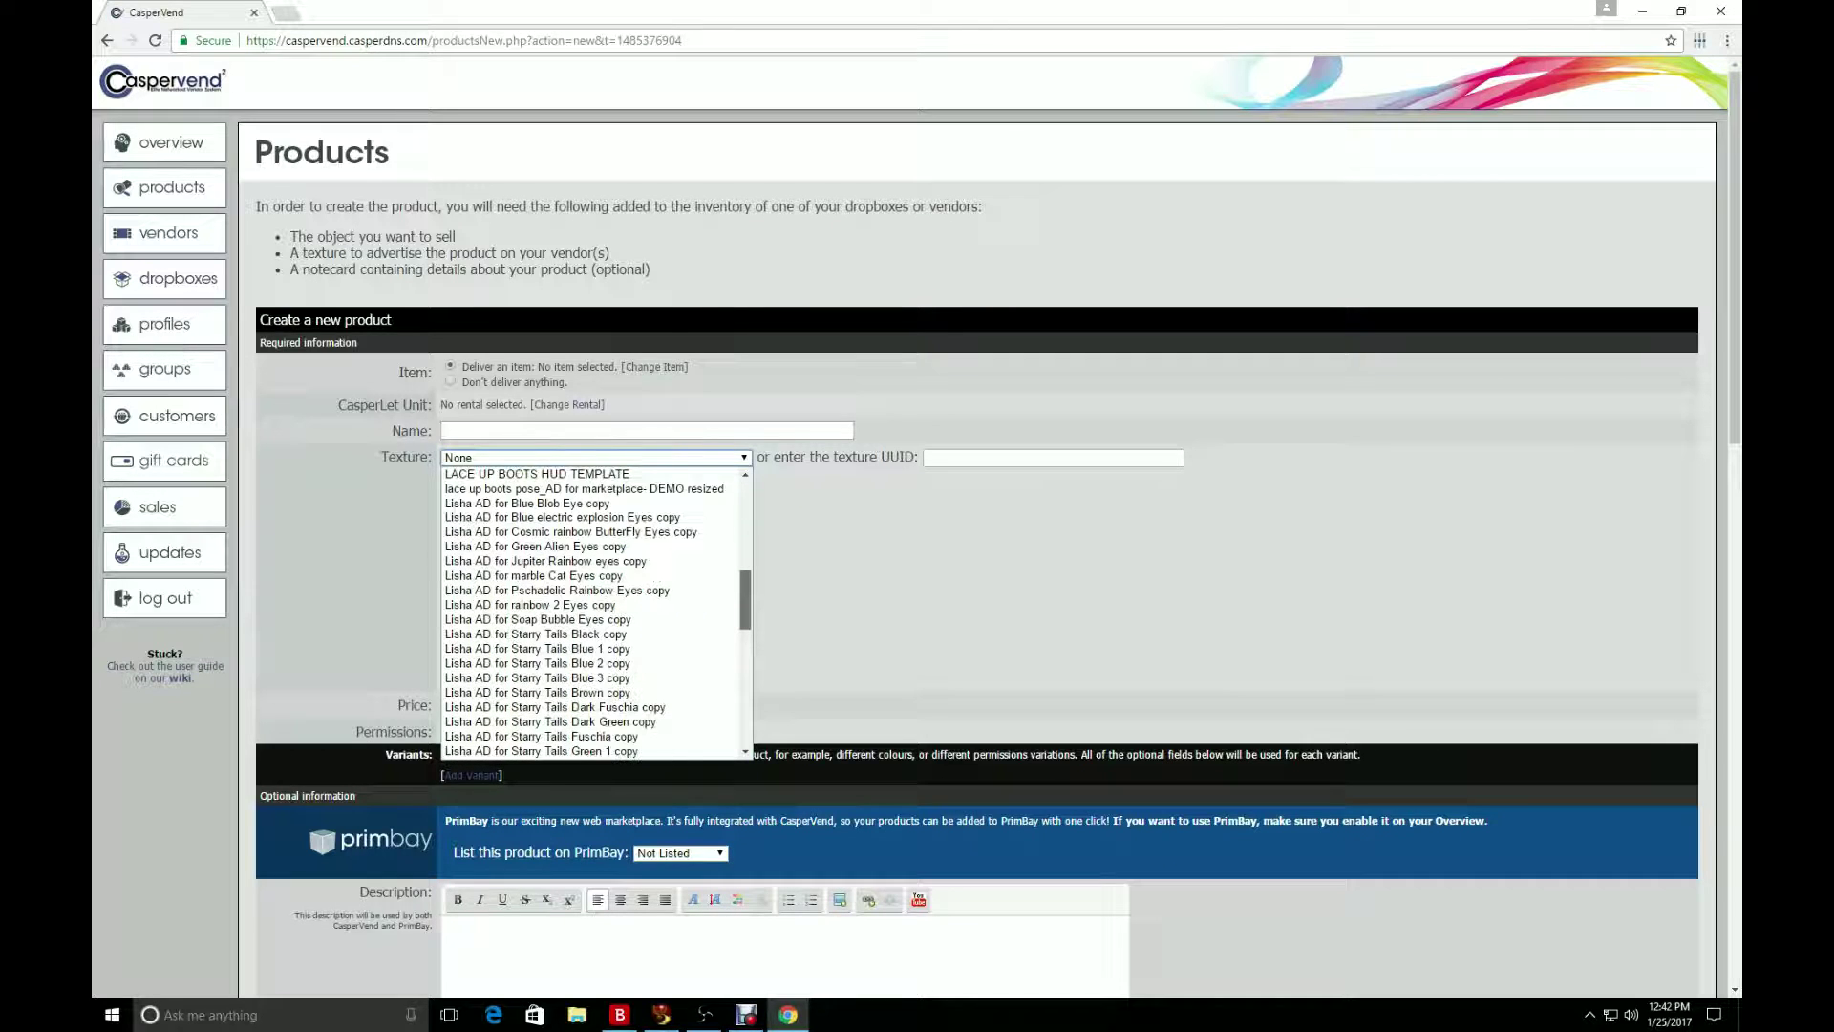
scroll(592, 612, "down", 10)
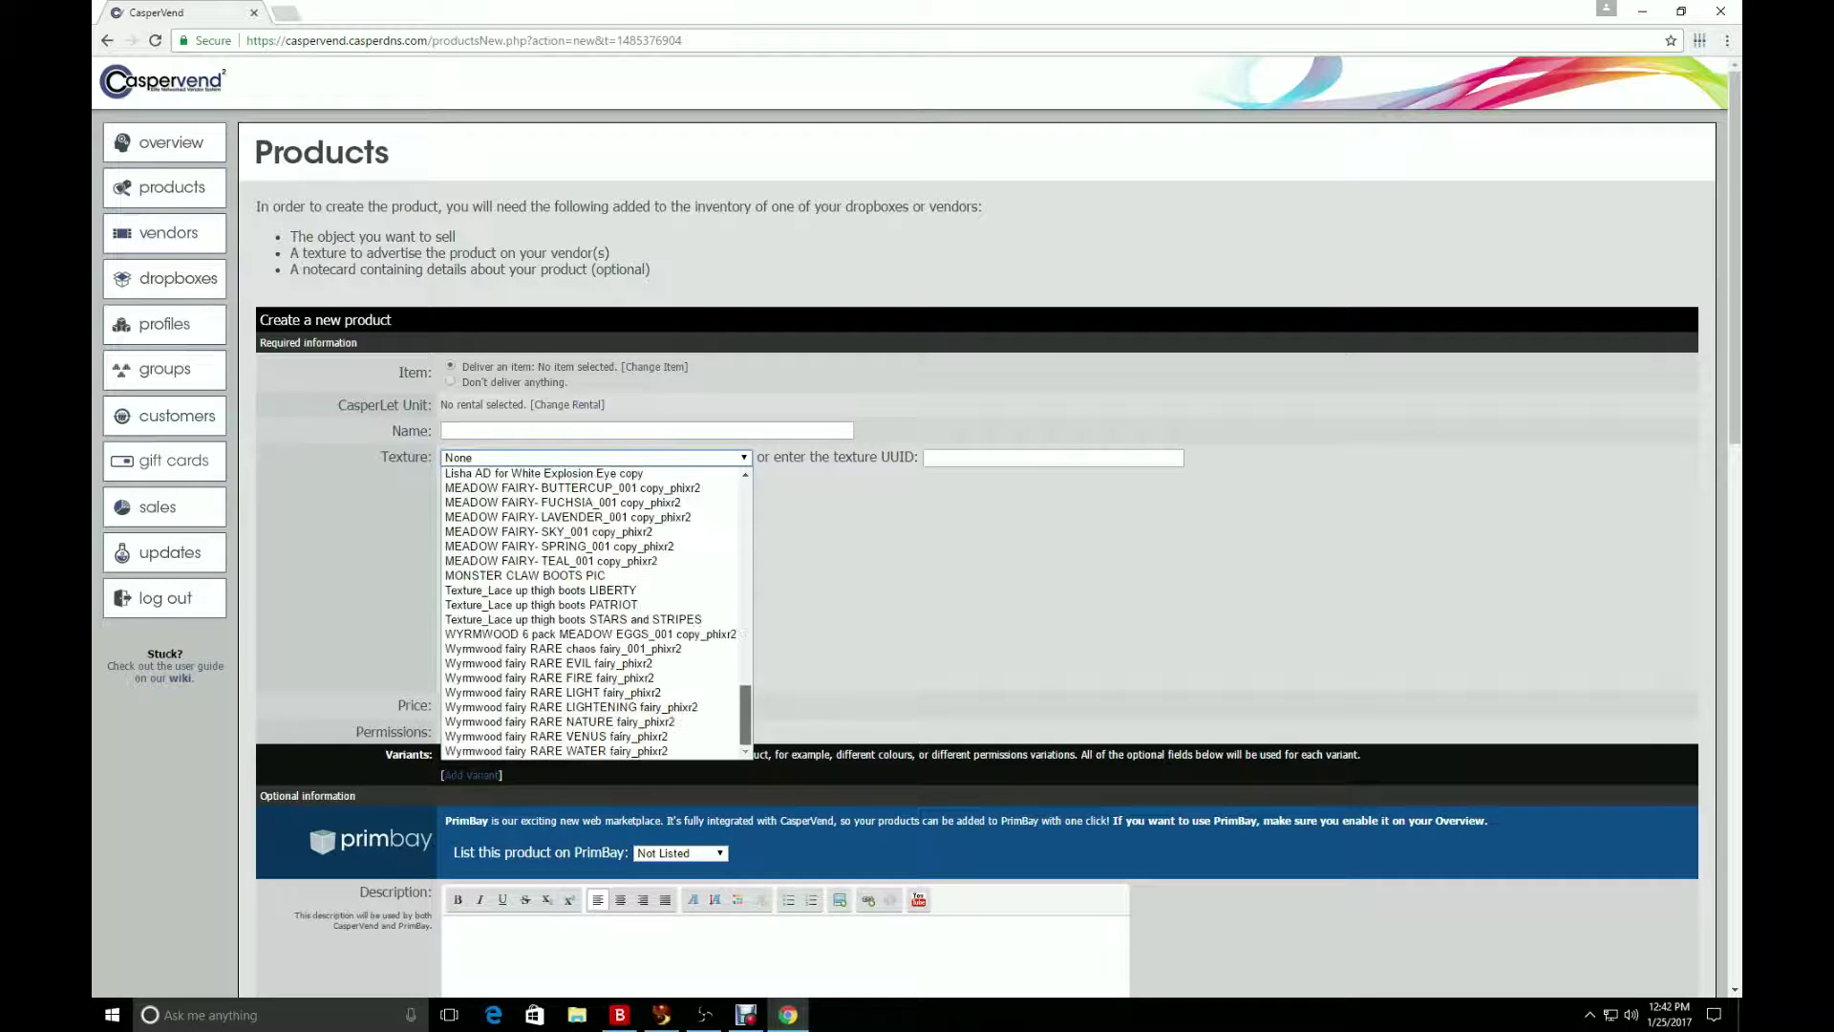
scroll(592, 611, "up", 10)
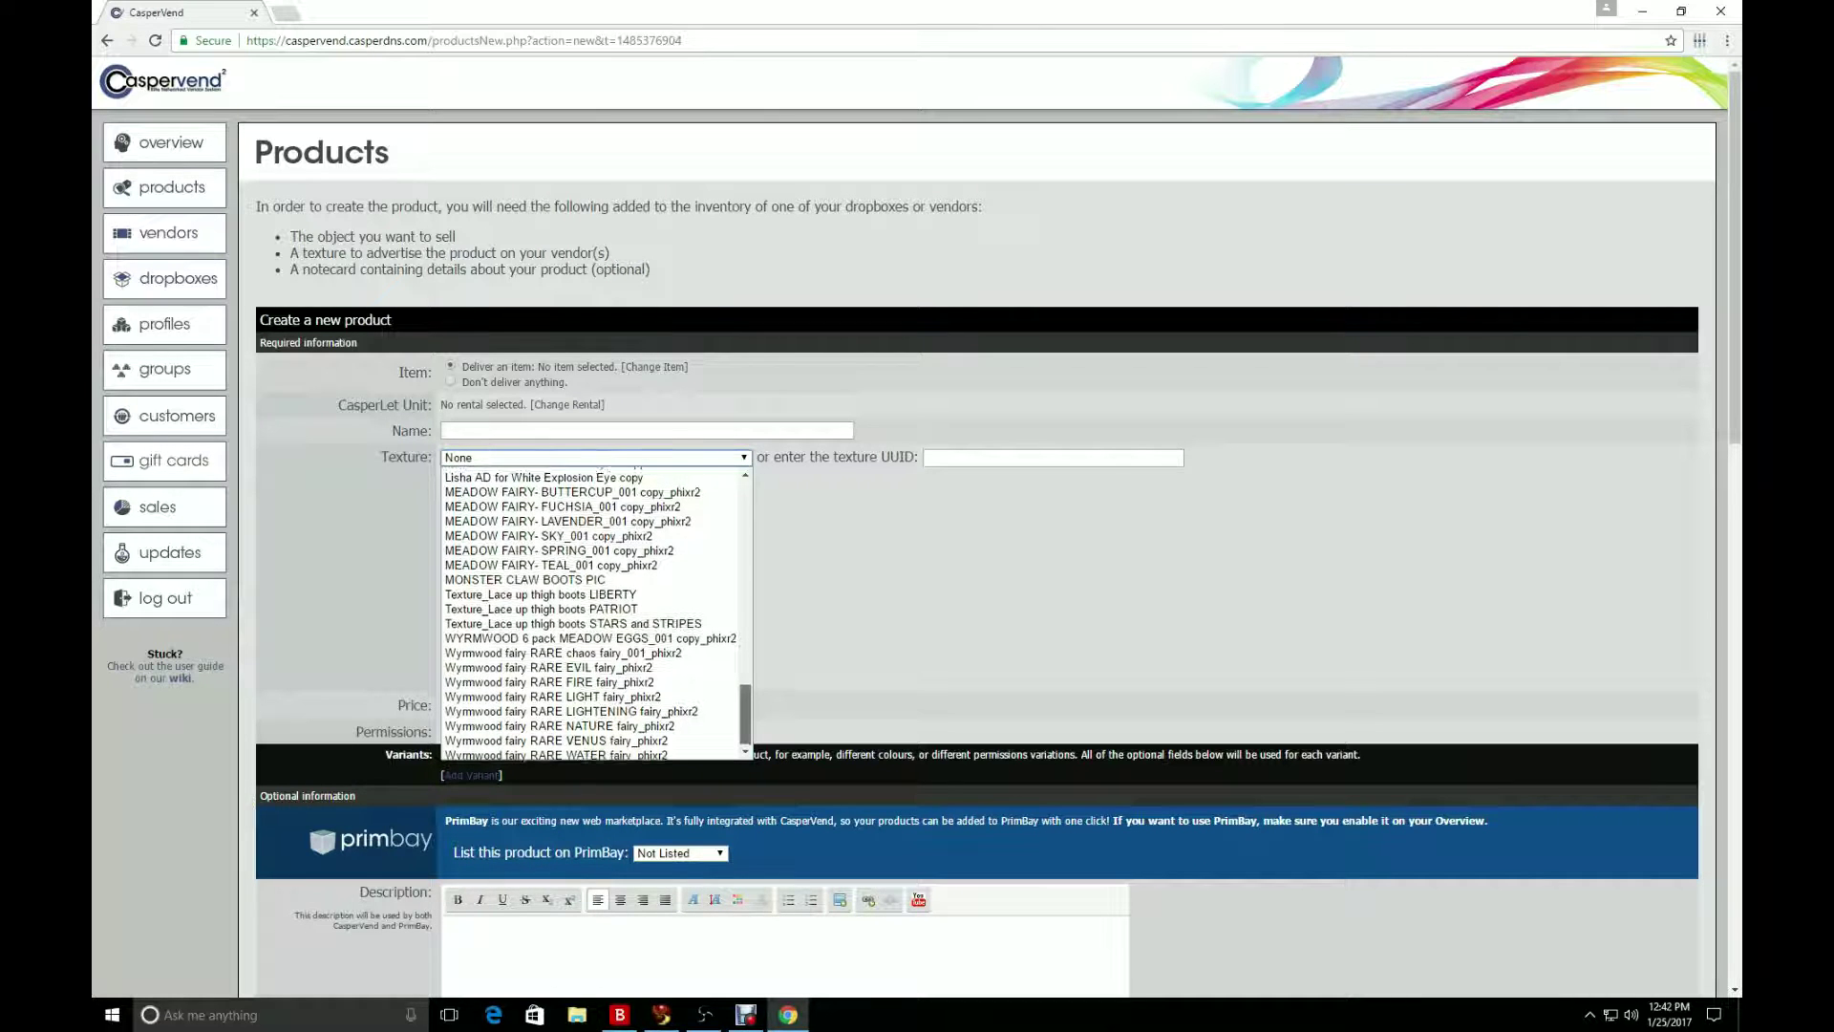
scroll(593, 611, "up", 7)
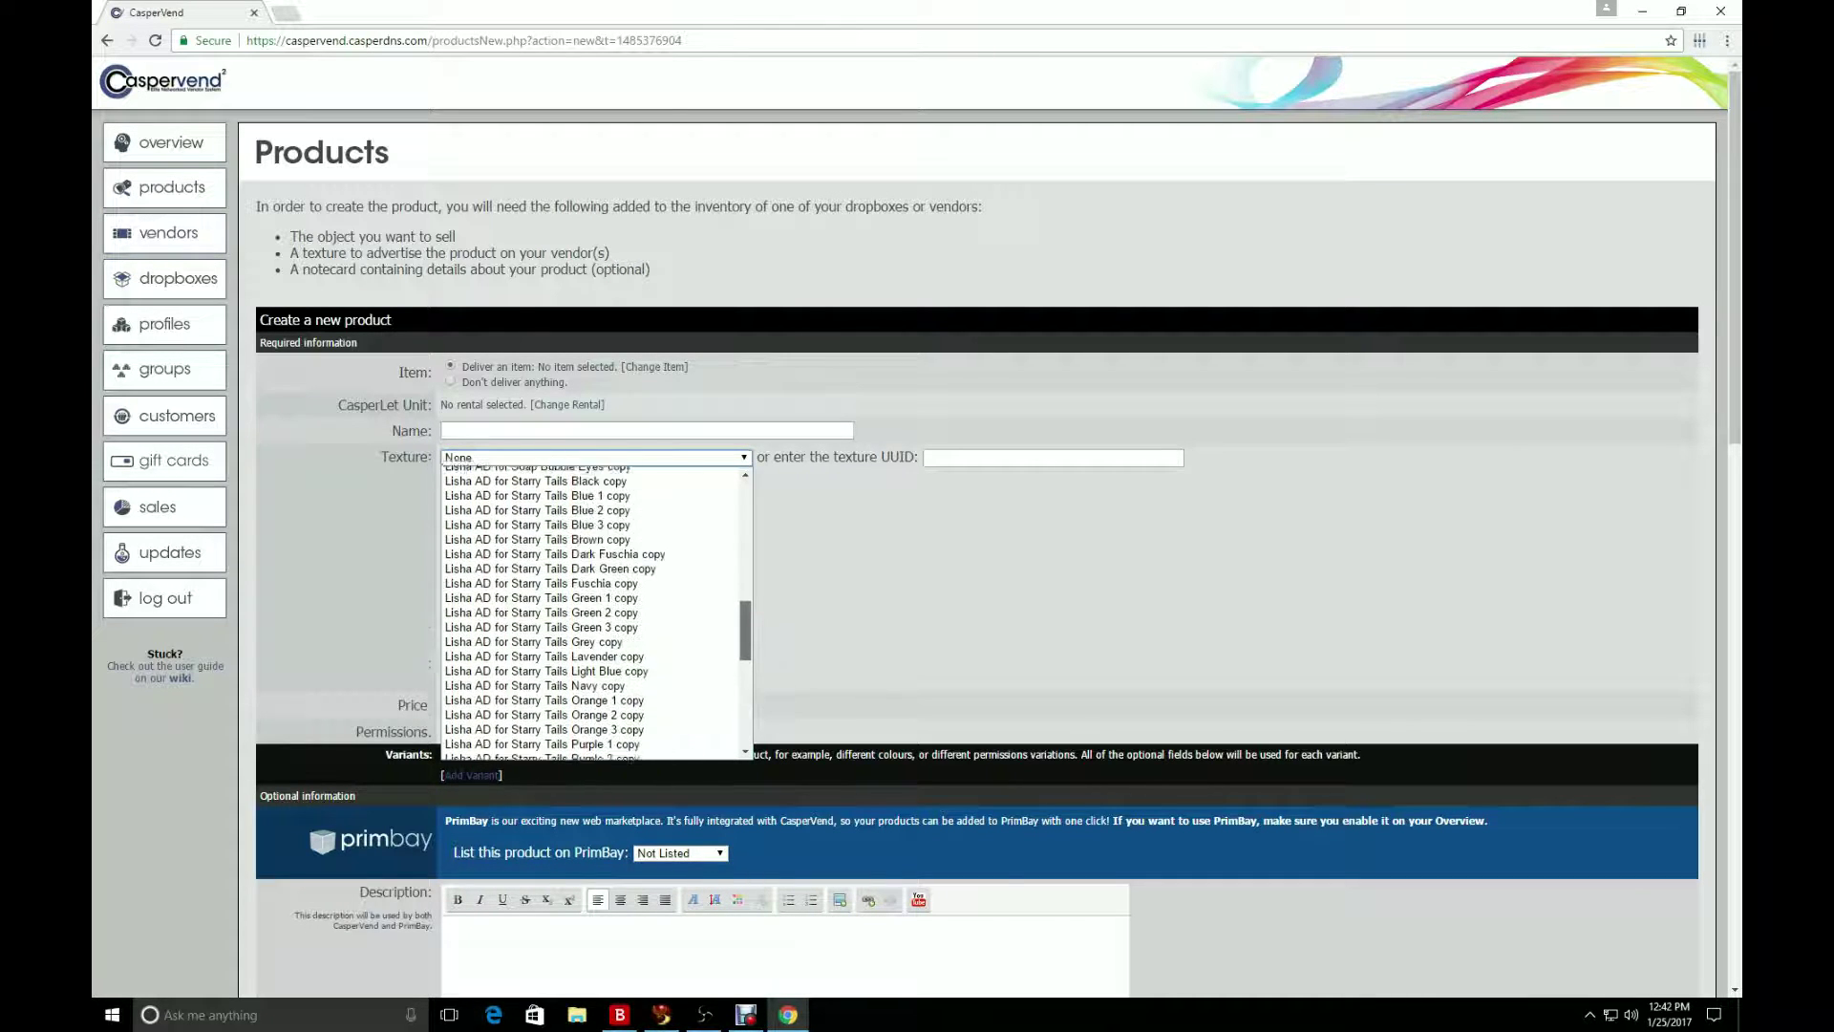
scroll(593, 612, "up", 3)
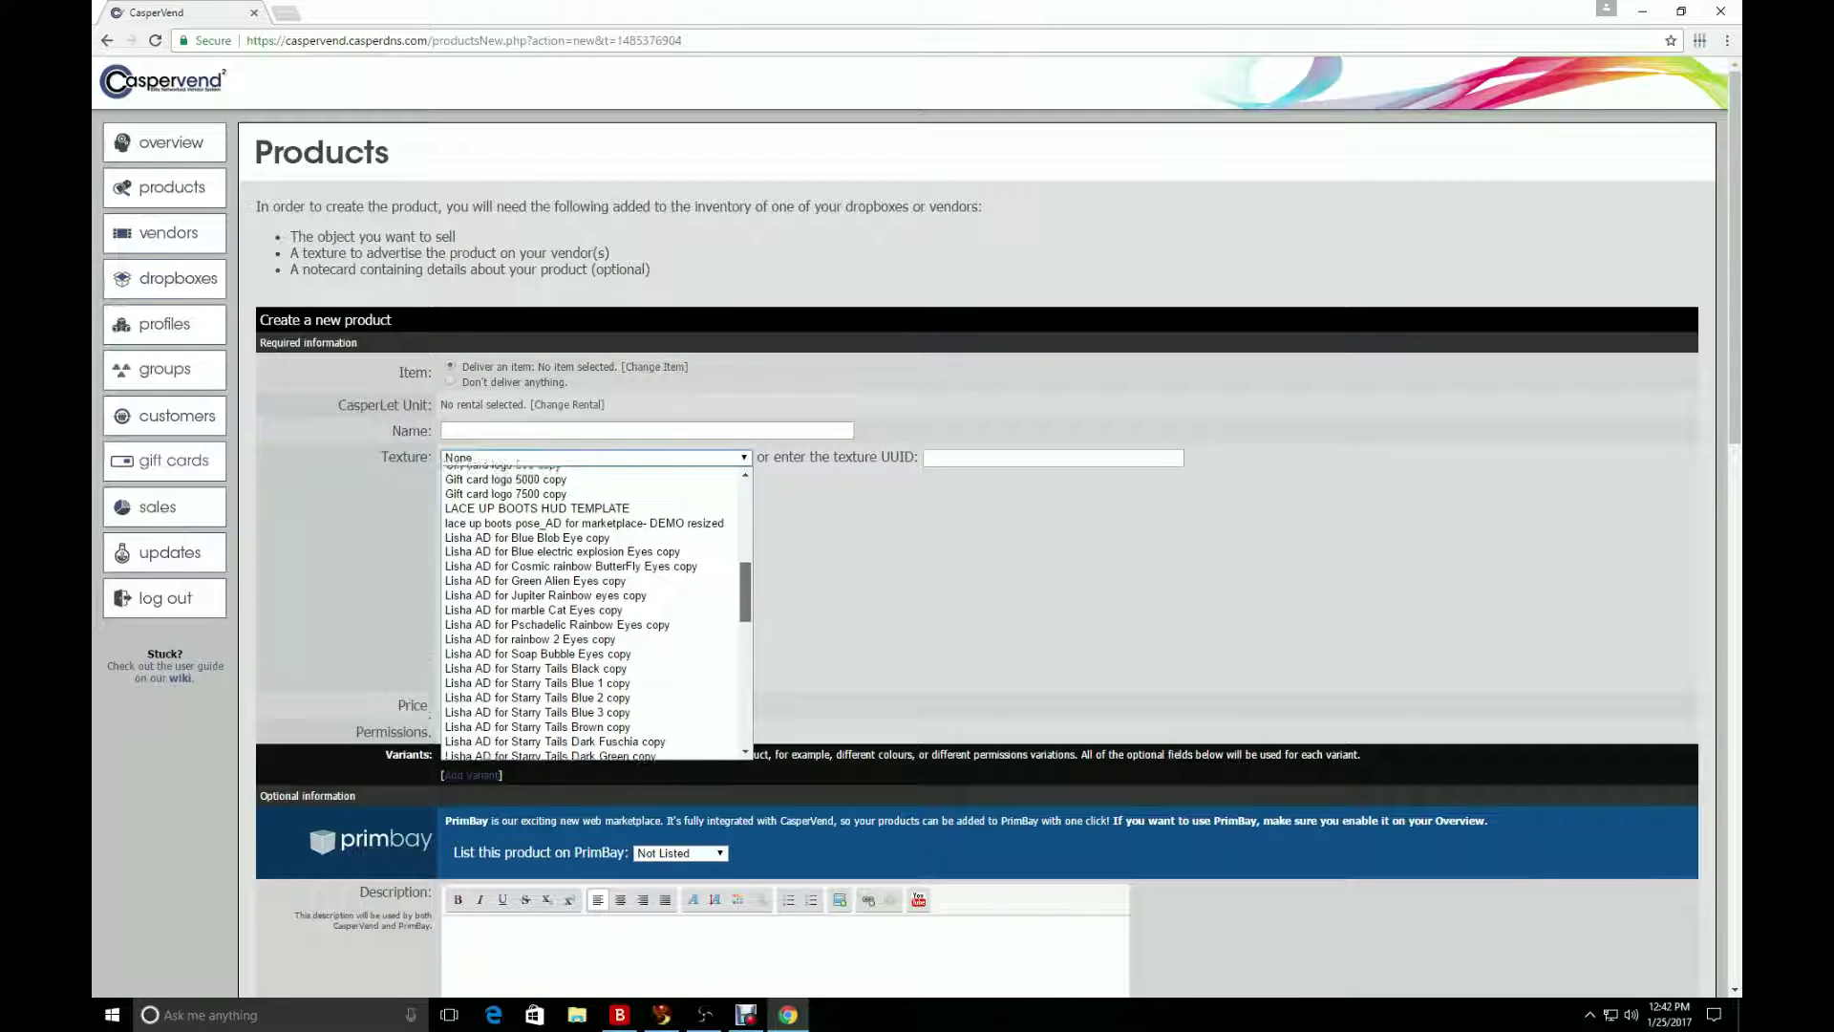
scroll(593, 612, "up", 3)
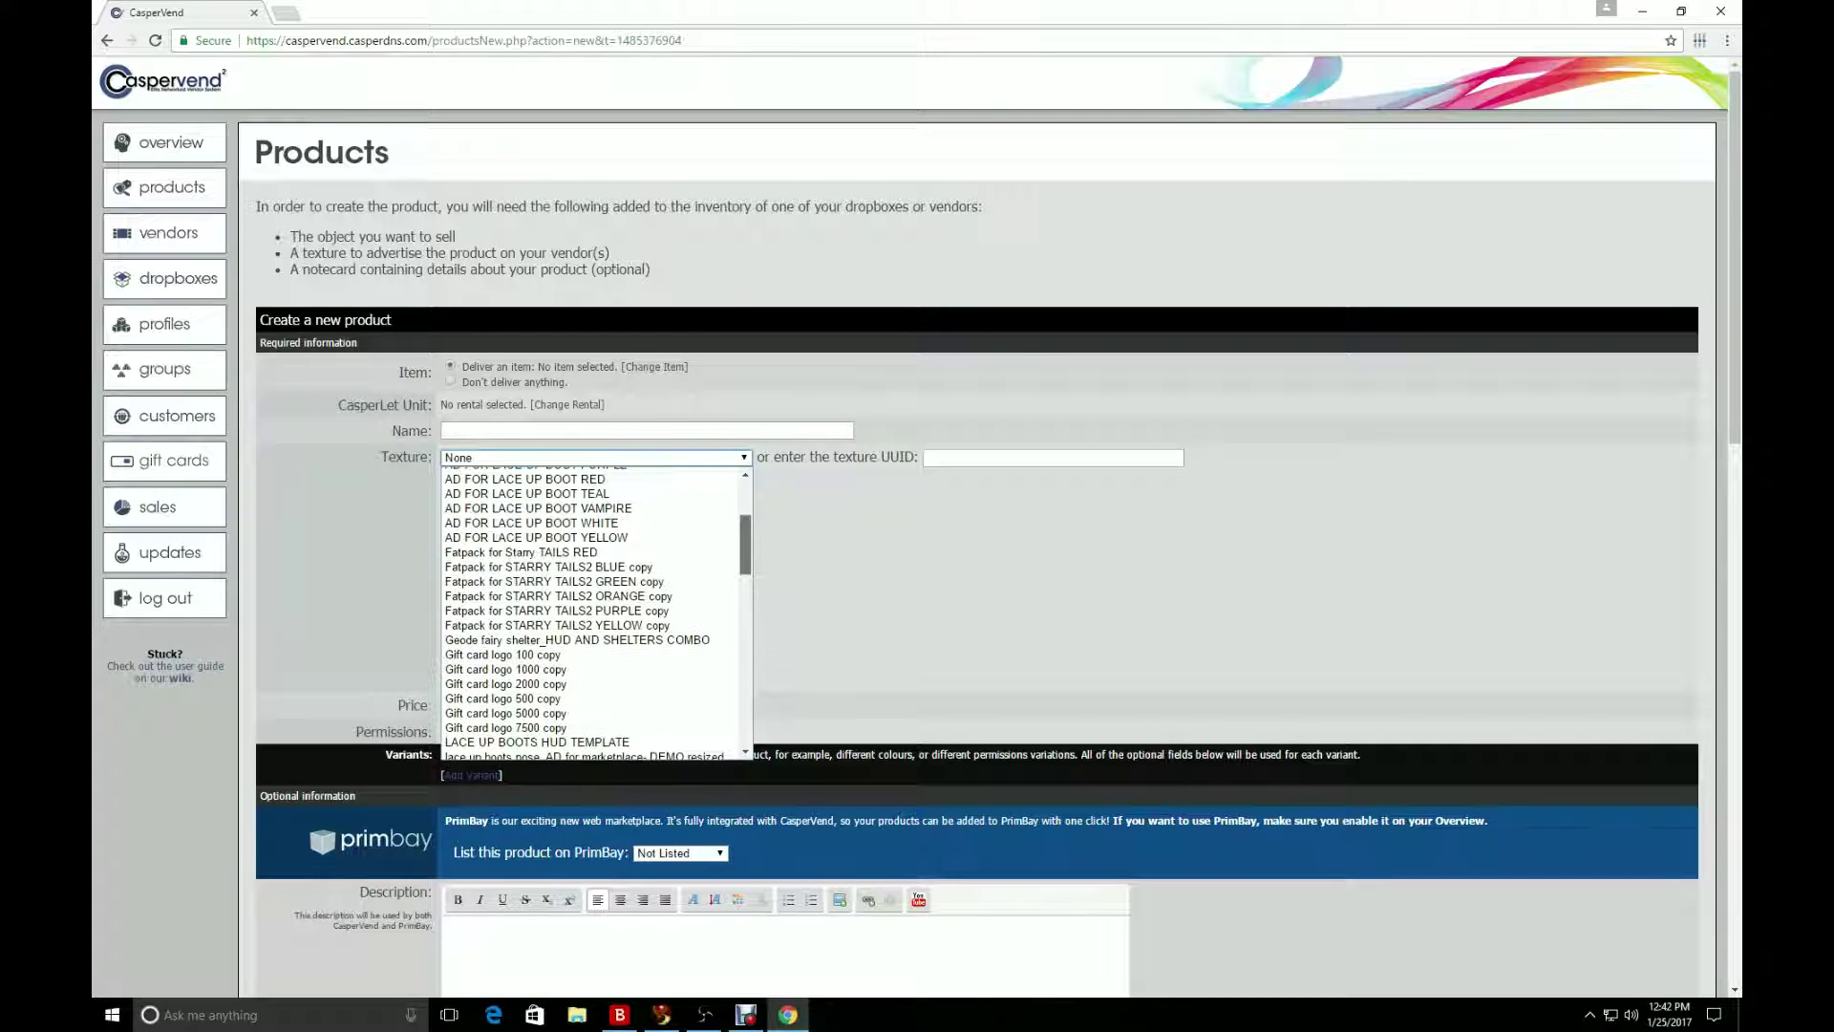
scroll(592, 611, "up", 3)
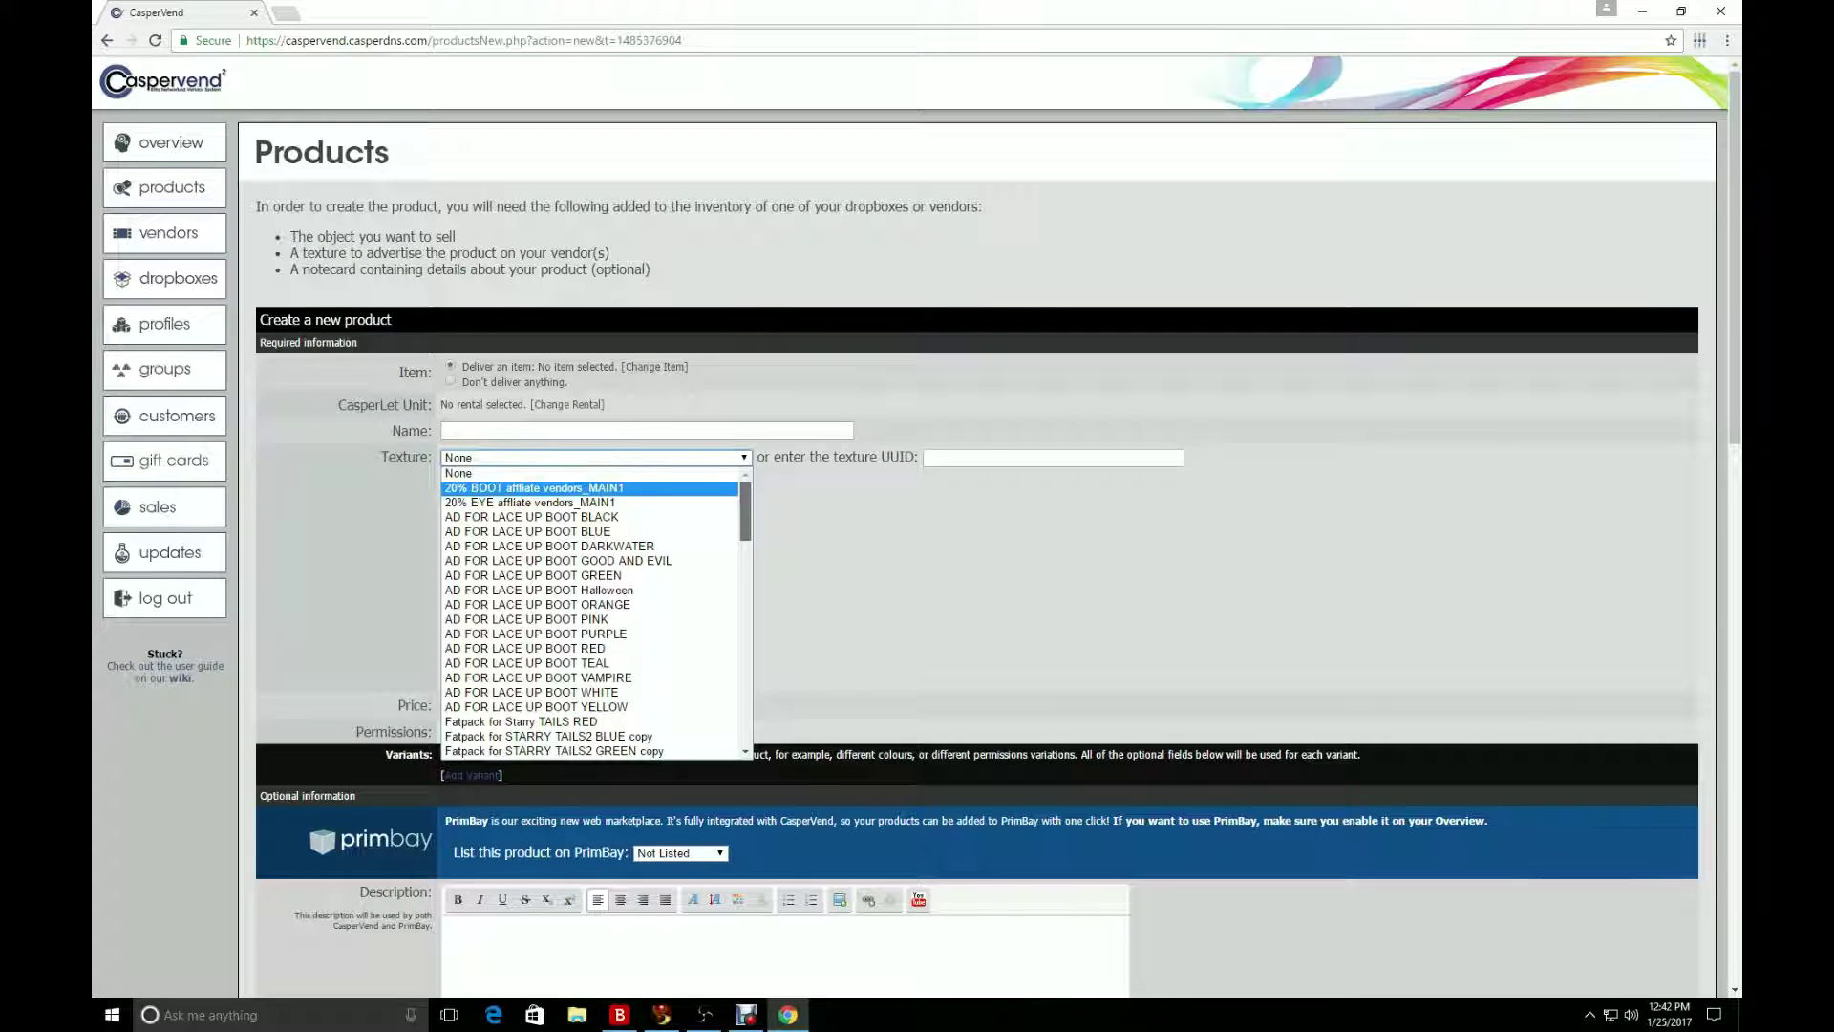
scroll(592, 611, "down", 3)
scroll(593, 612, "down", 3)
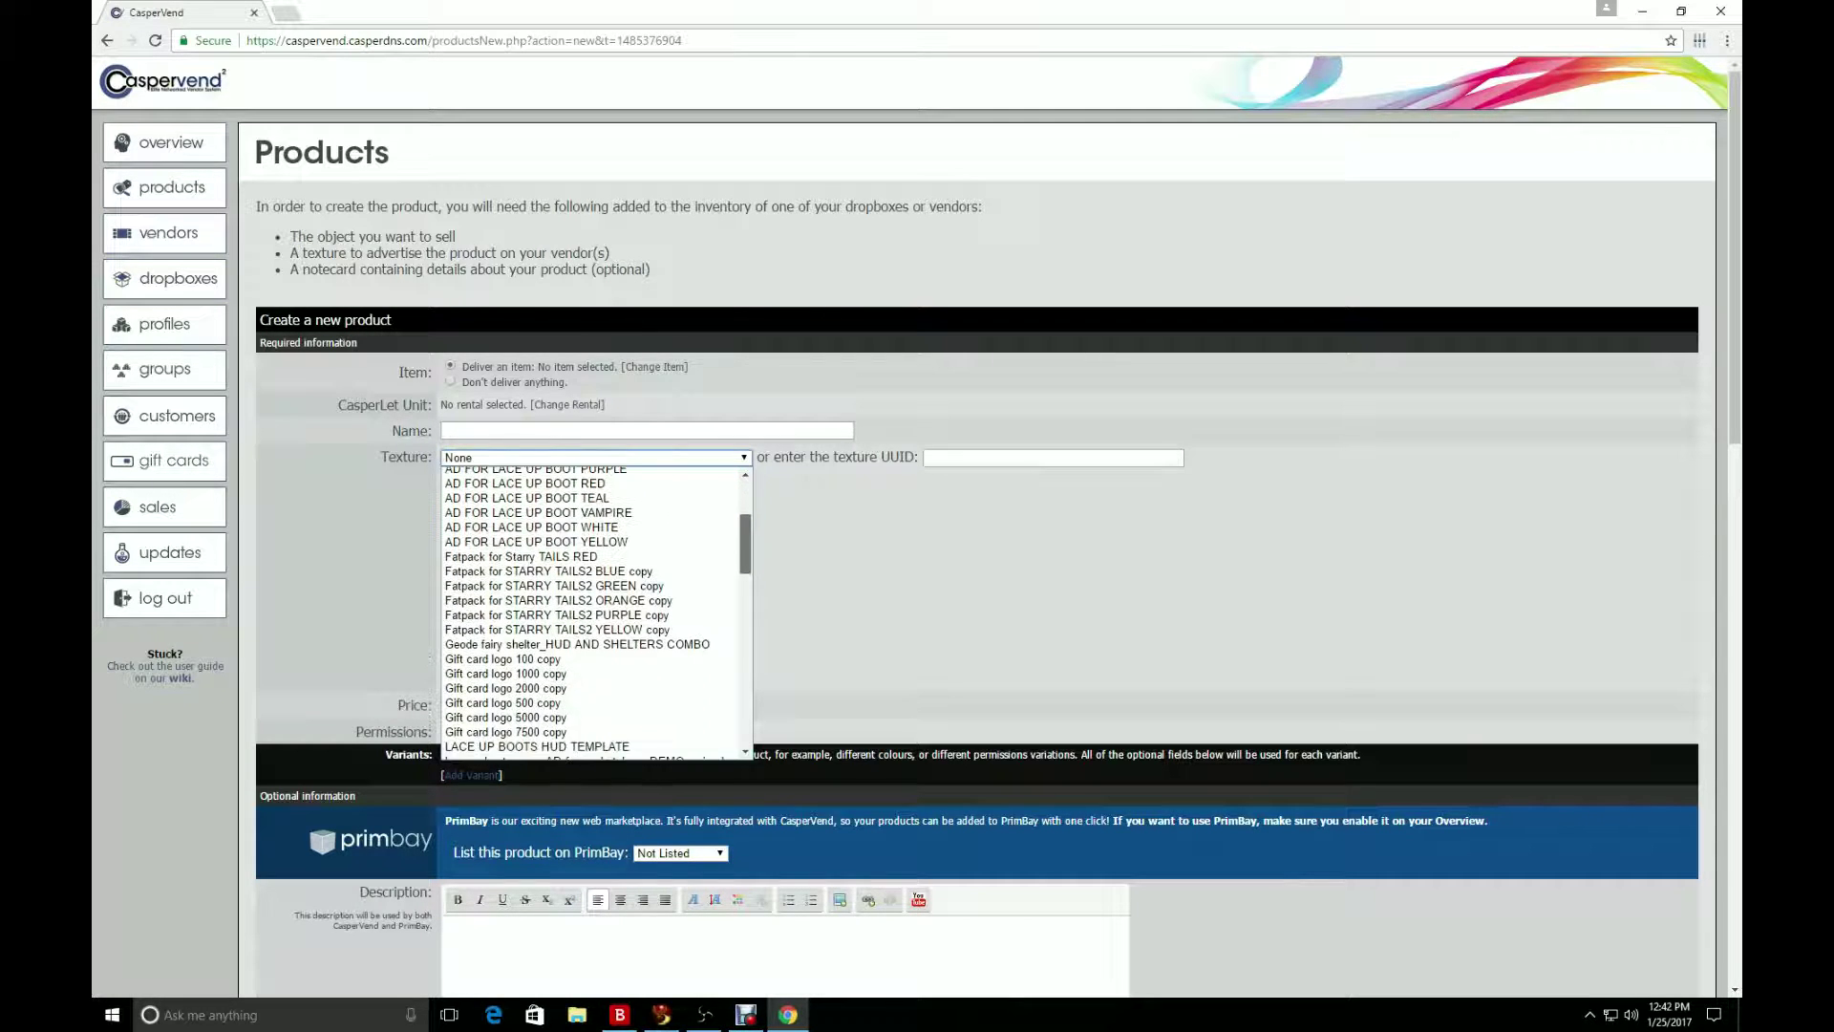
scroll(593, 612, "down", 3)
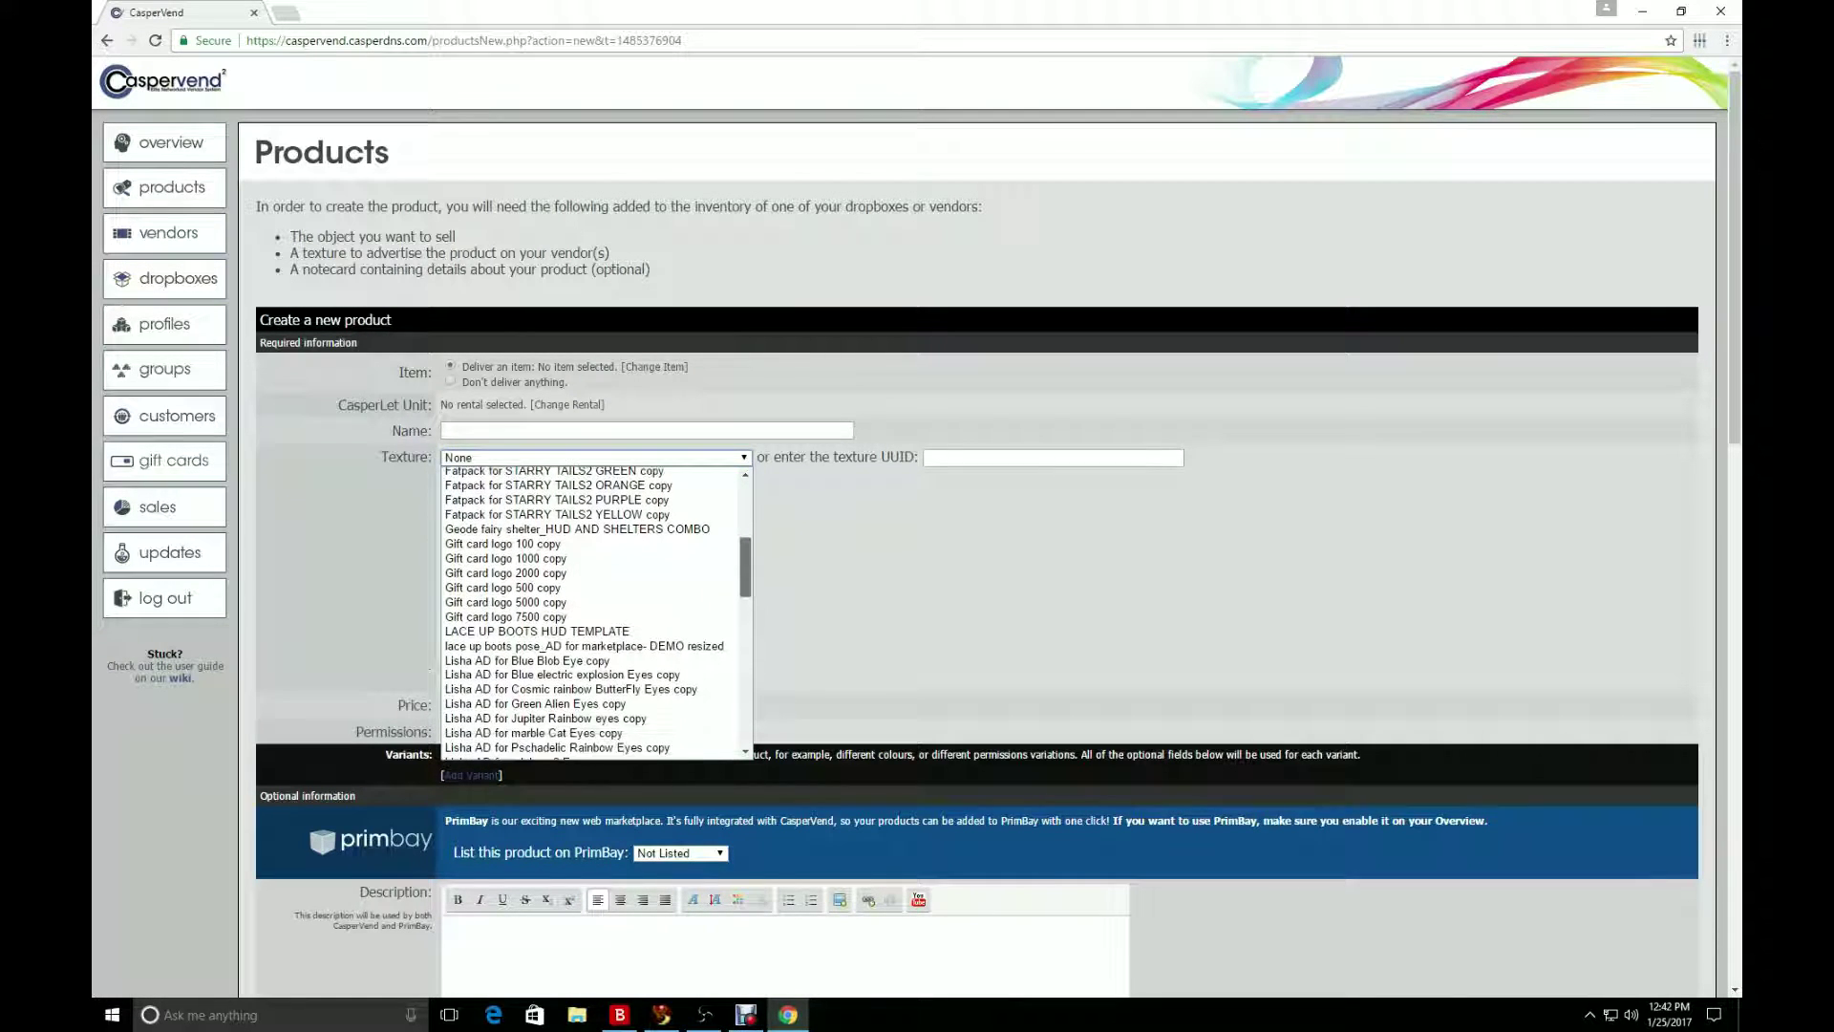
scroll(574, 625, "down", 4)
scroll(575, 626, "down", 6)
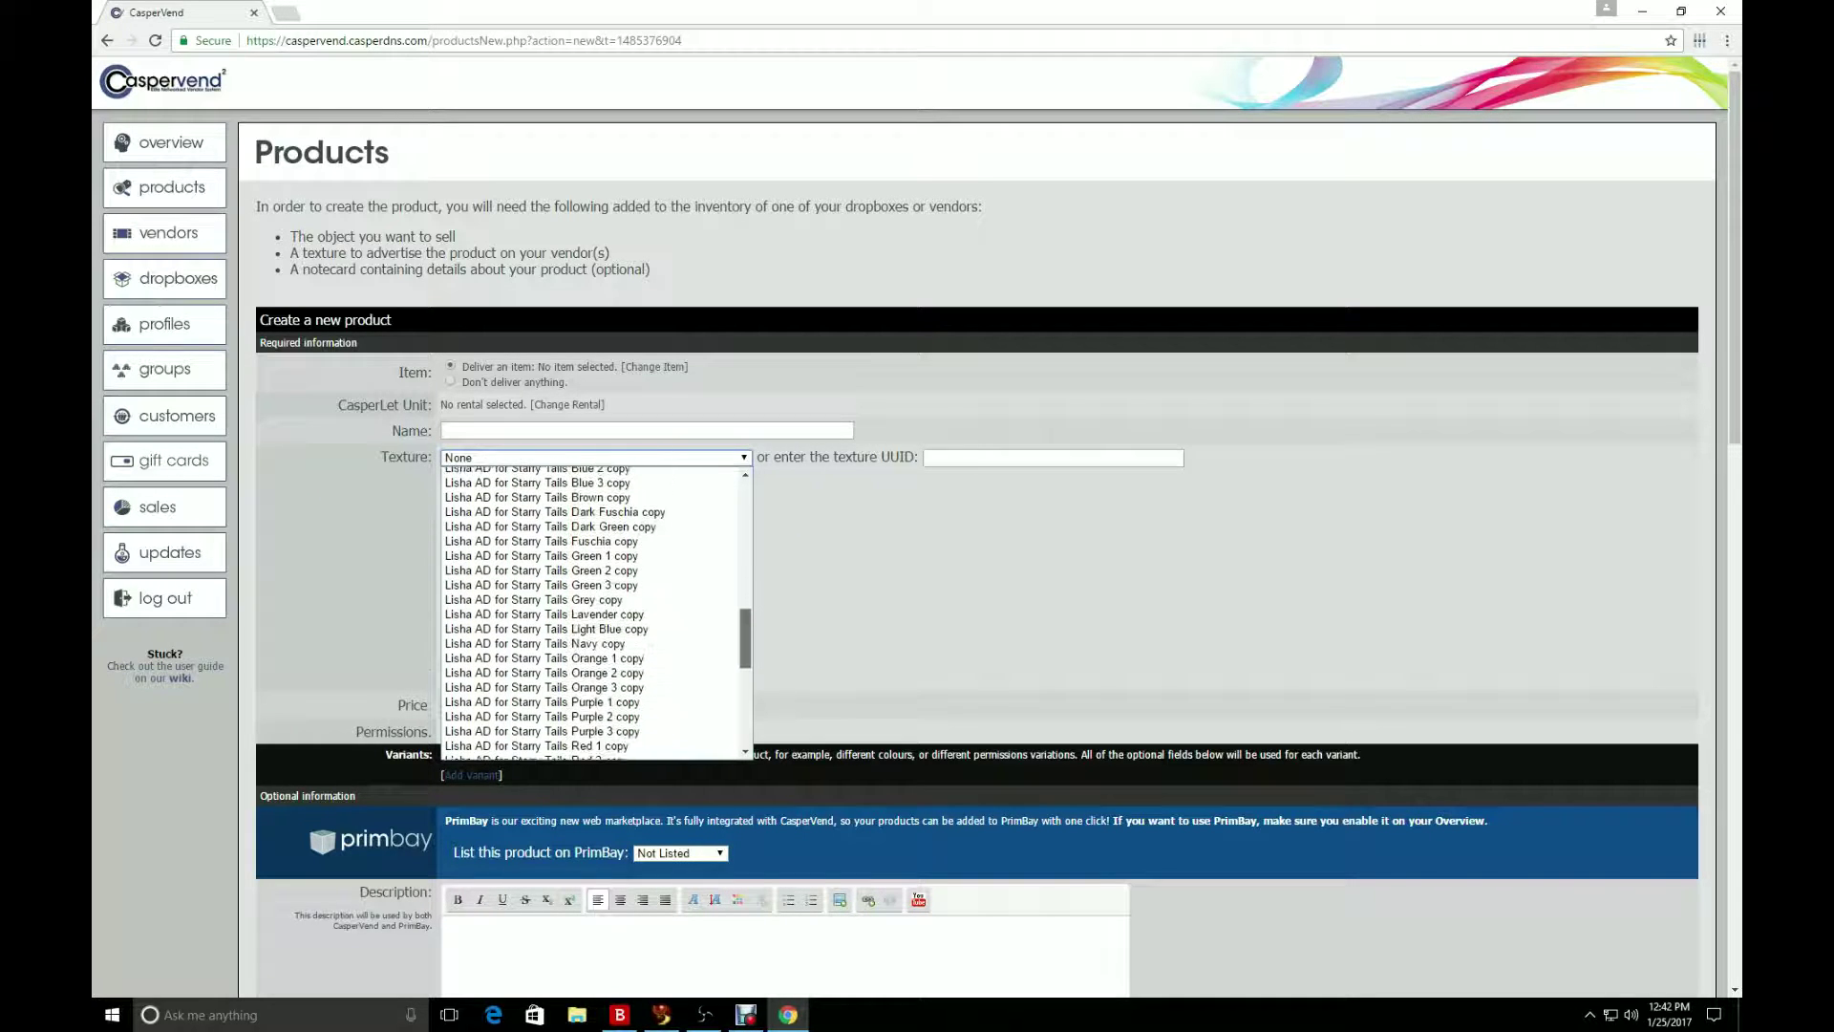
scroll(593, 611, "down", 1)
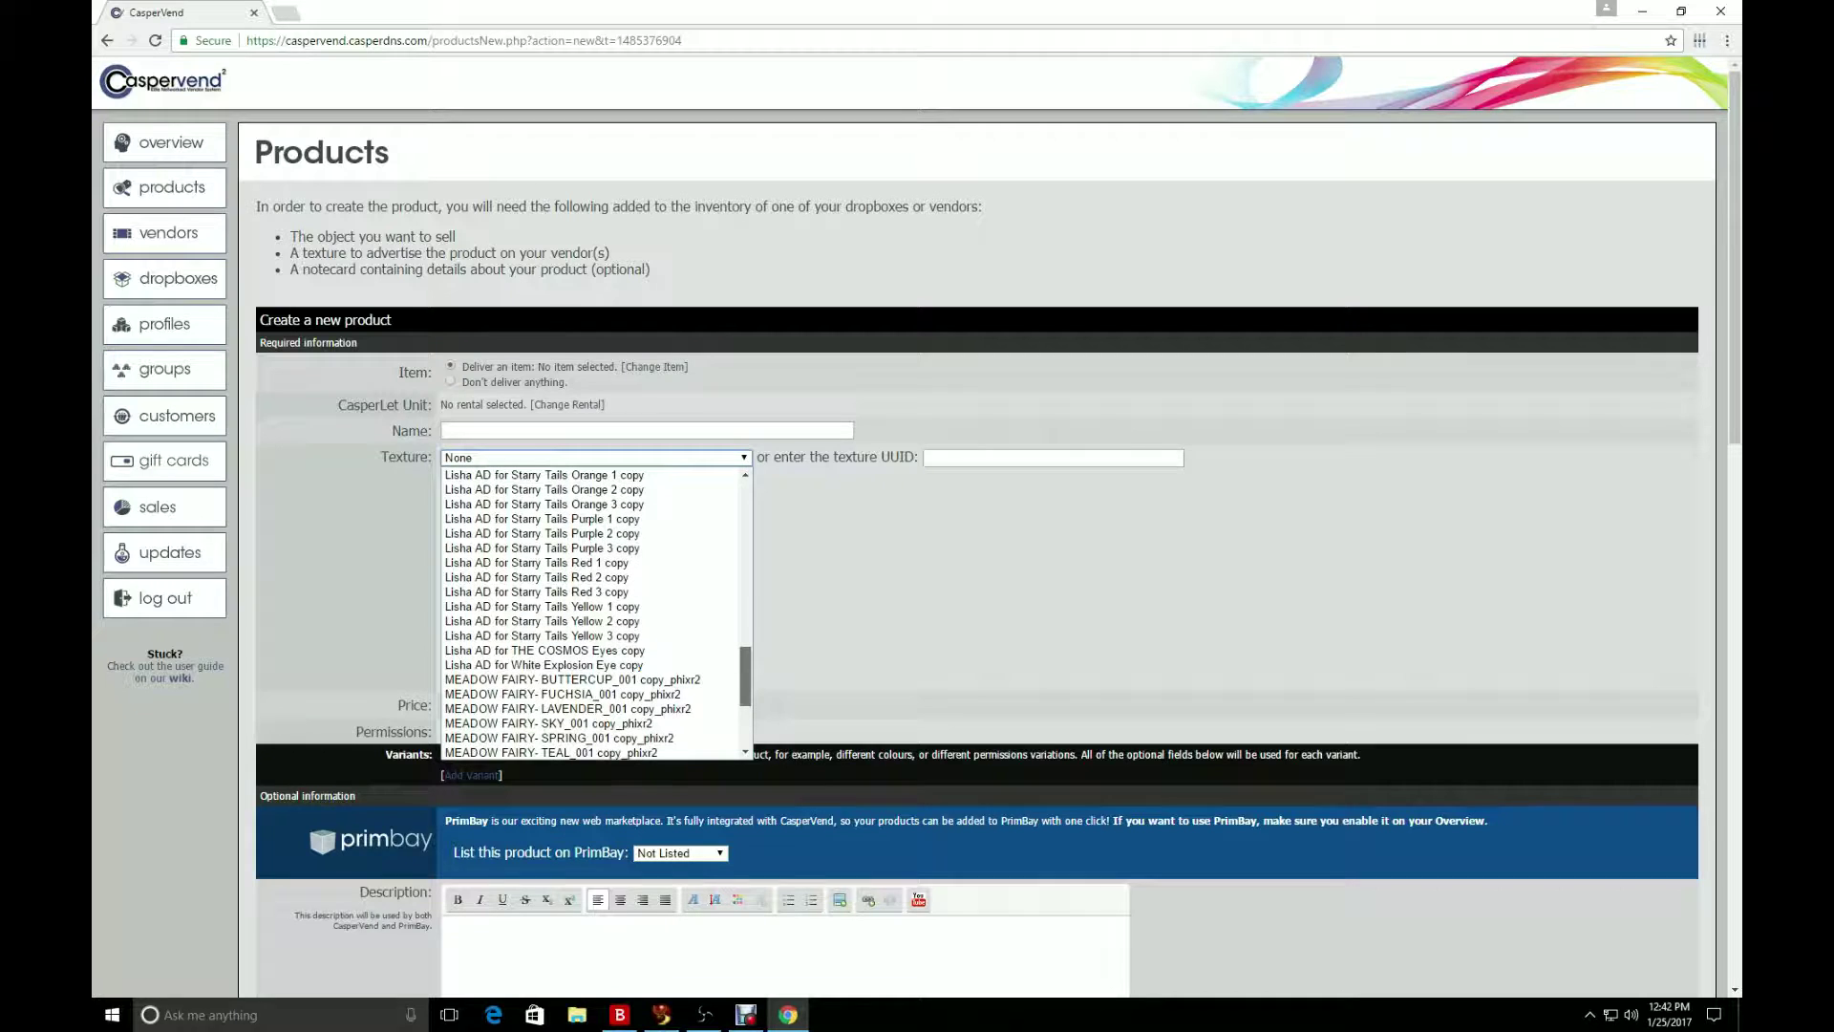
scroll(592, 611, "down", 1)
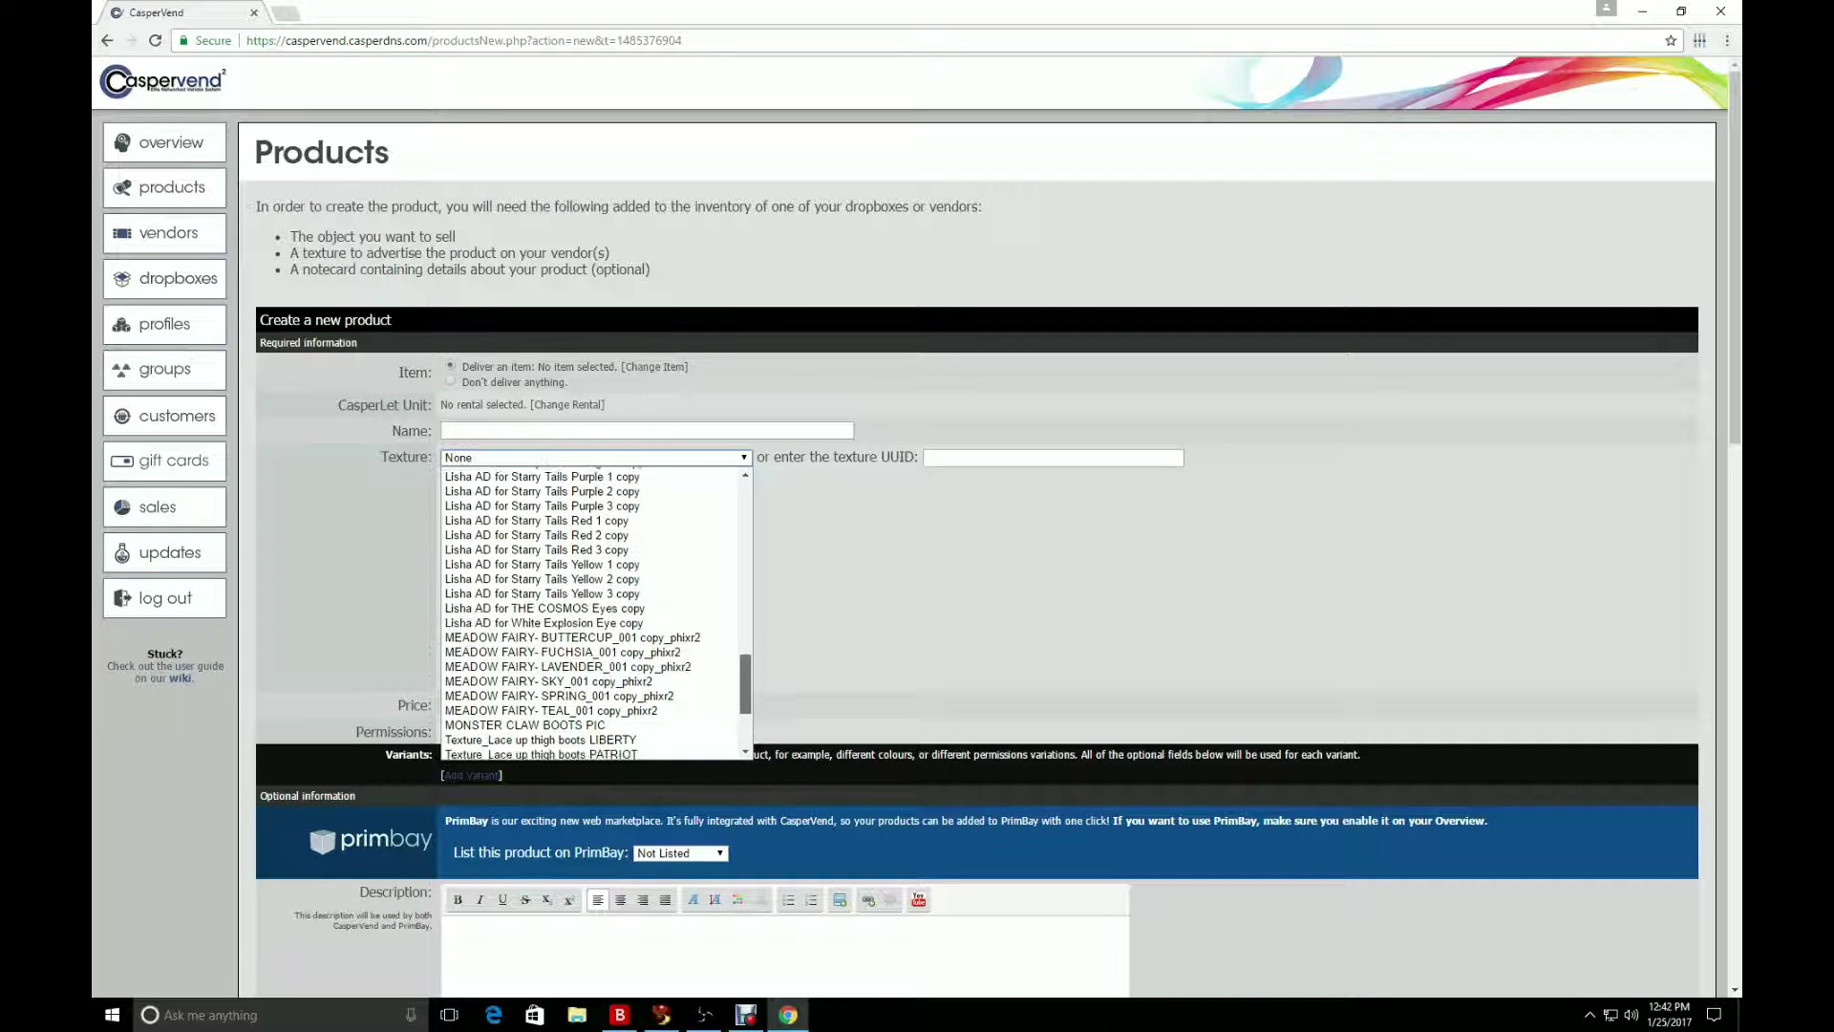
left_click(590, 724)
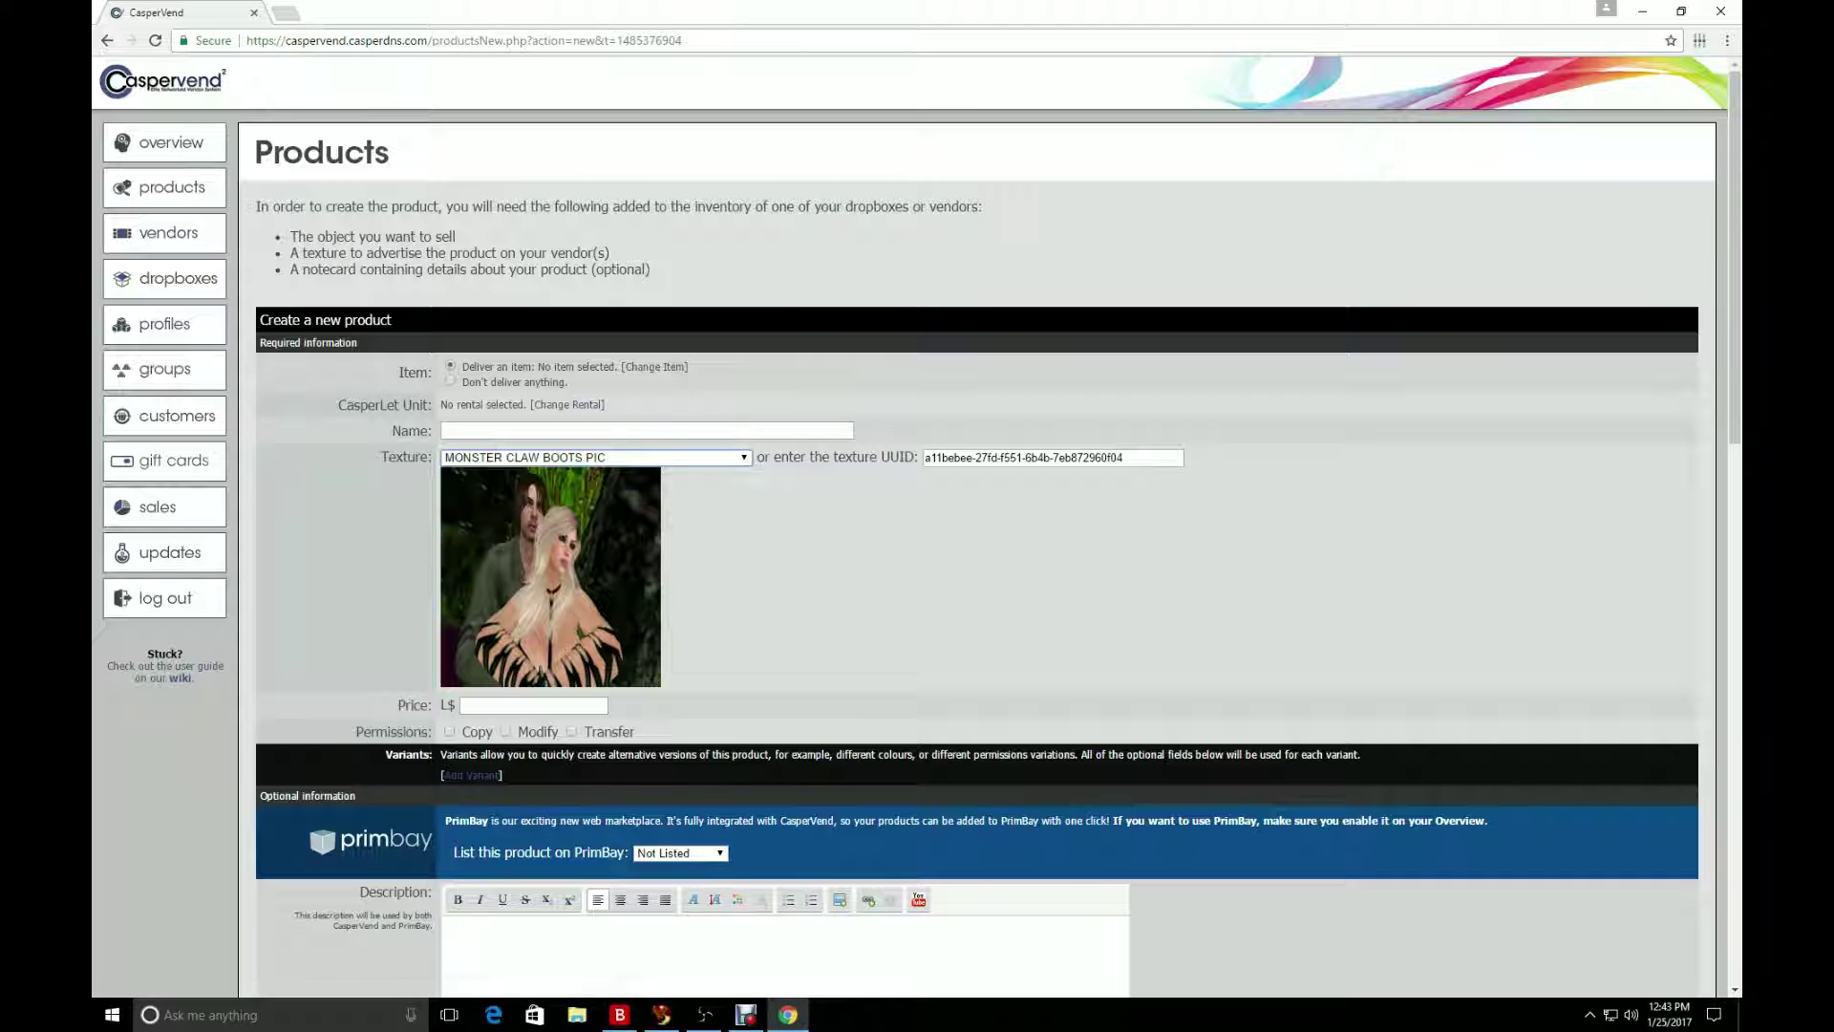
Step: Search the inventory items for "mons" and set [LJH] Designs Monster claw BOOTS BOX as the item to deliver
mouse_move(693, 367)
left_mouse_down()
mouse_move(400, 372)
mouse_move(694, 367)
left_mouse_up()
left_click(658, 367)
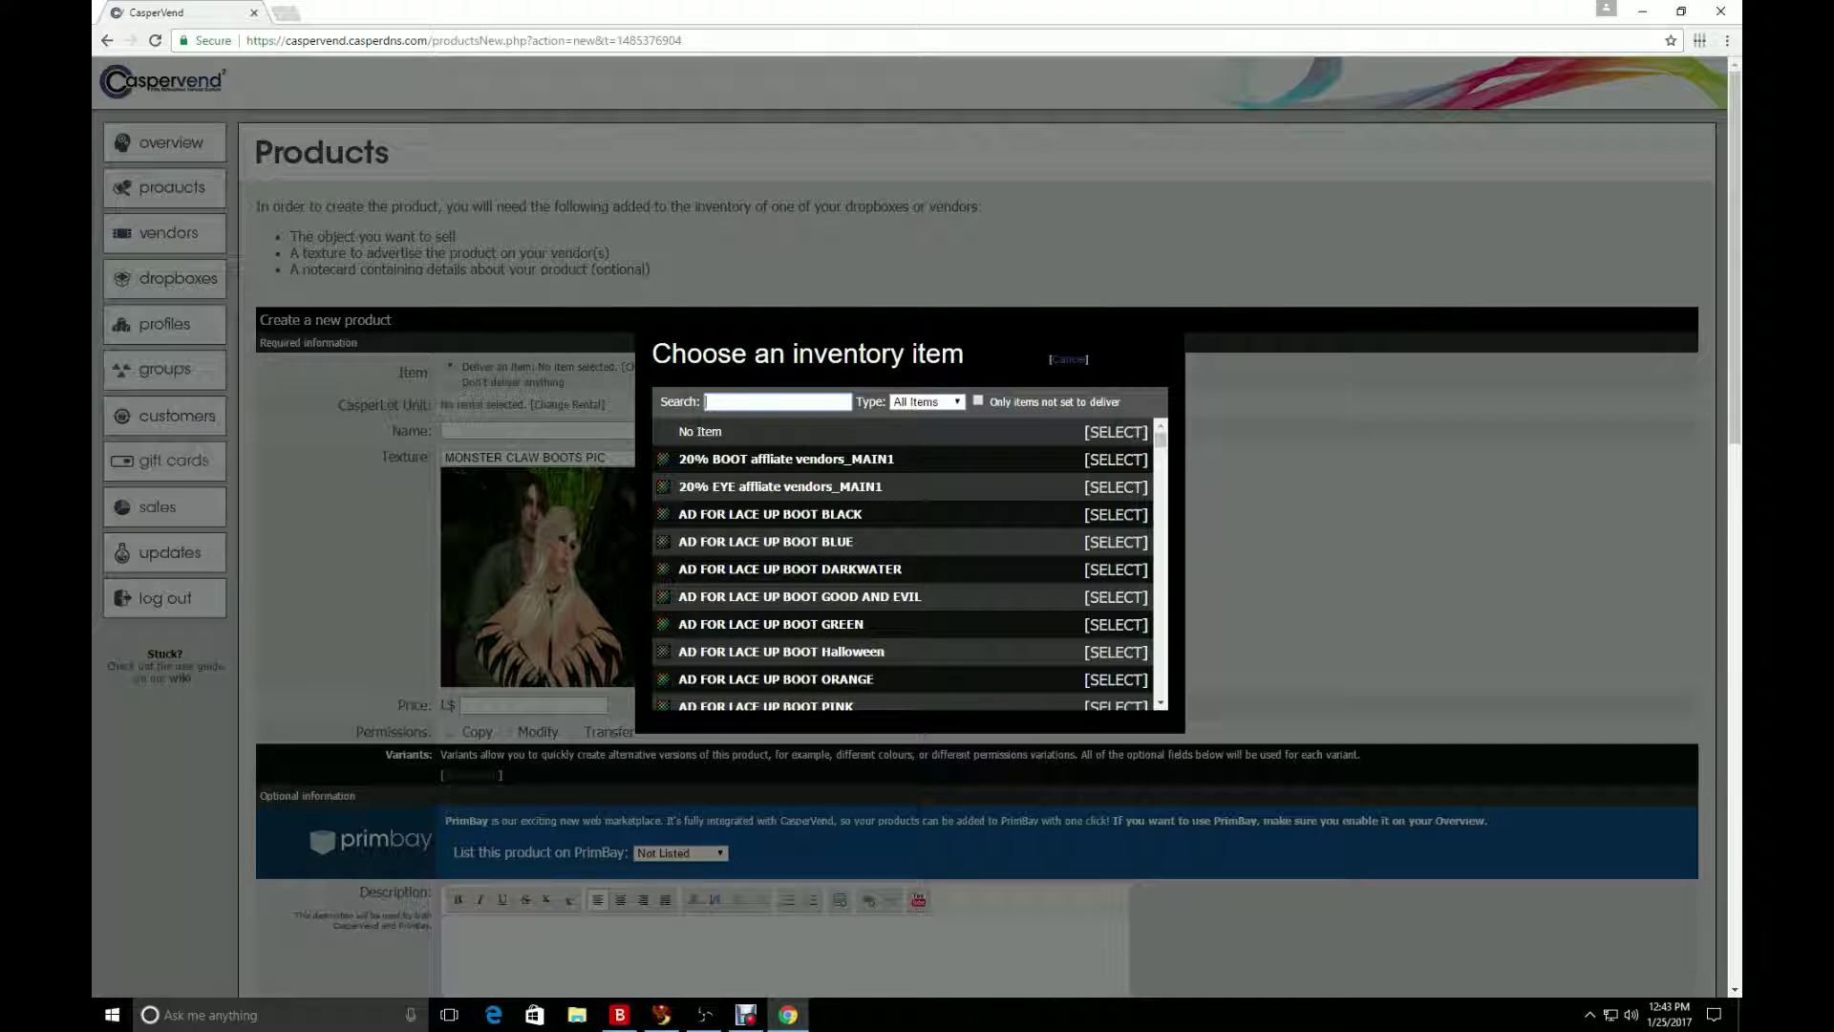
type("mons")
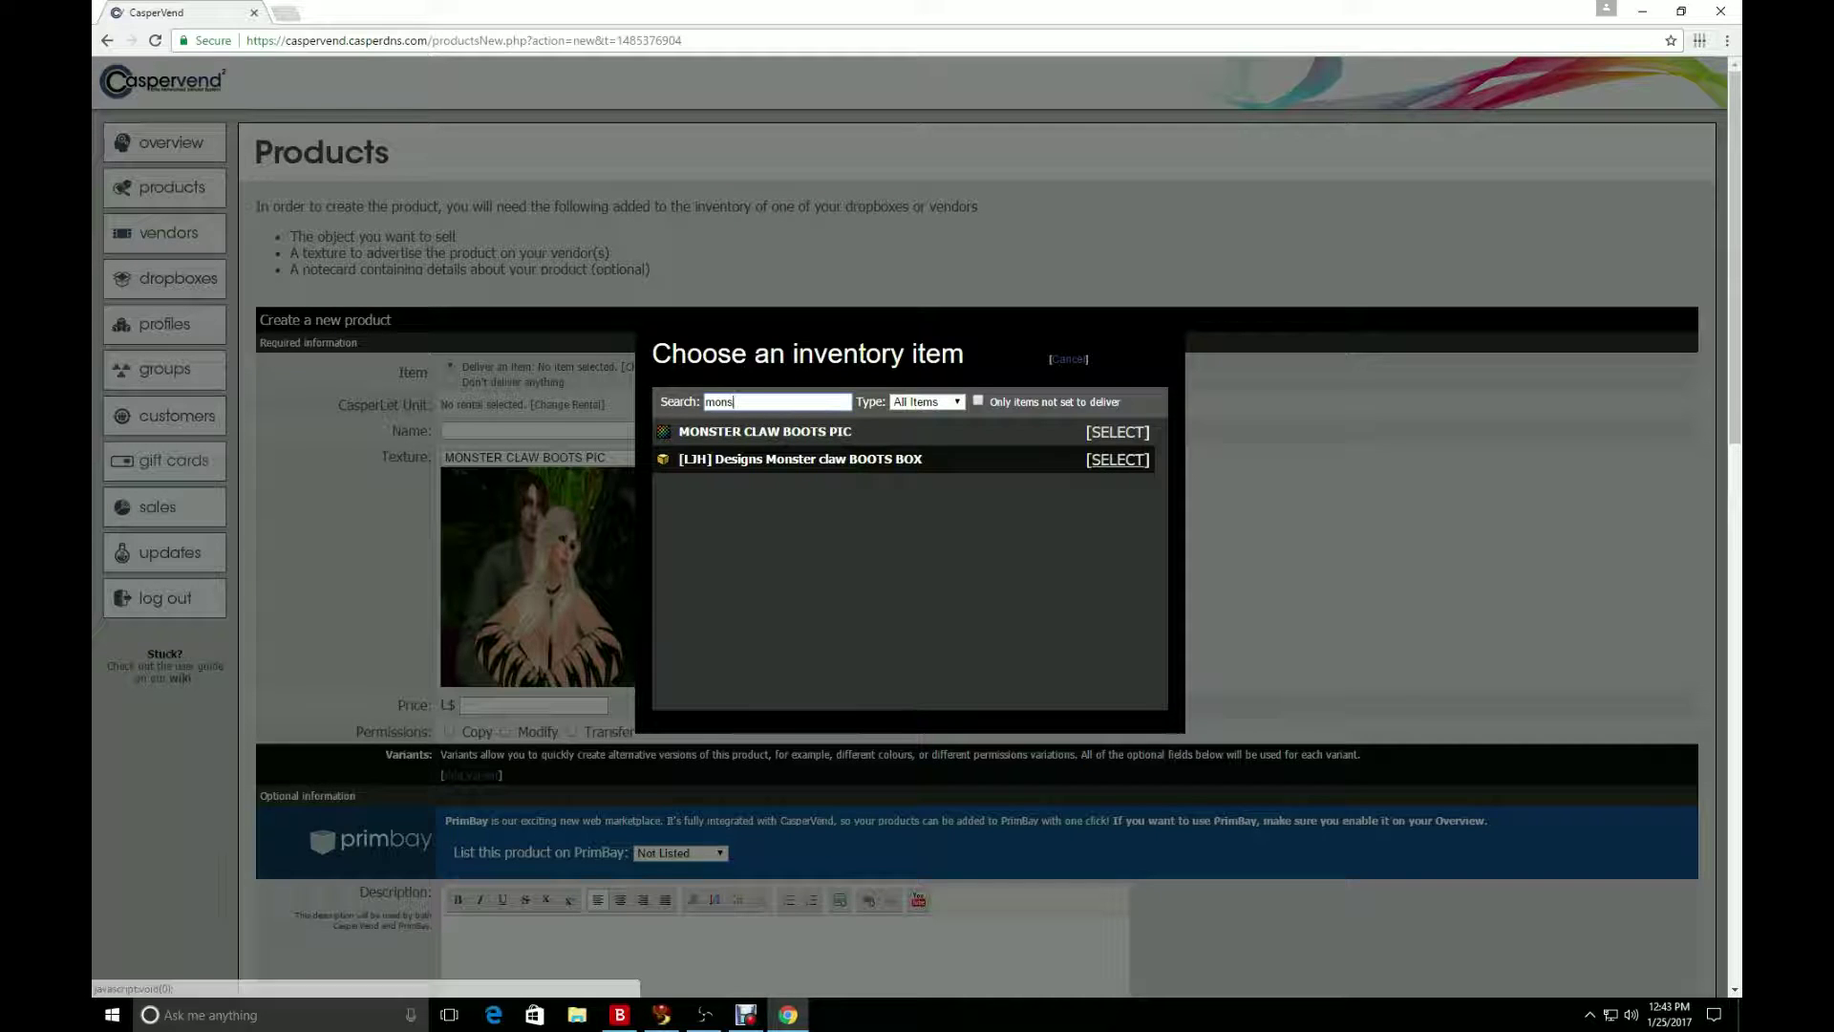
left_click(1118, 460)
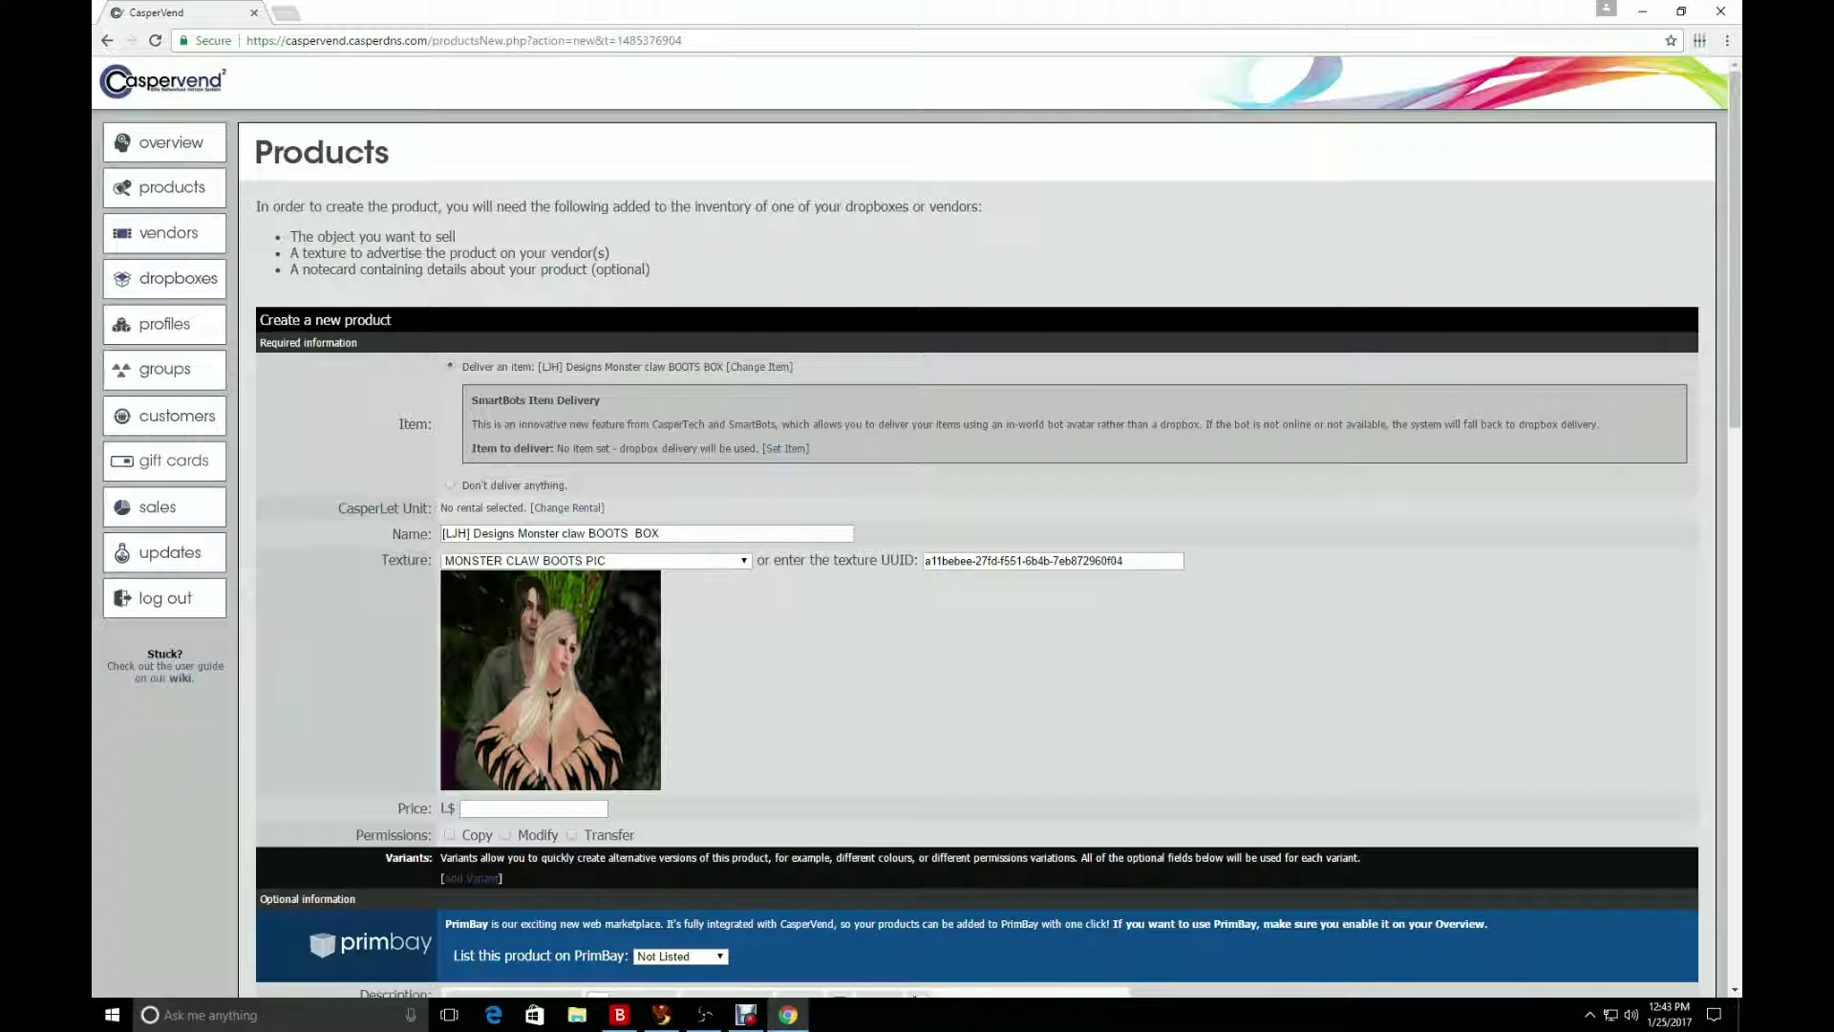
Step: Set the boots' price to L$100 and enable the Copy permission
scroll(342, 955, "down", 1)
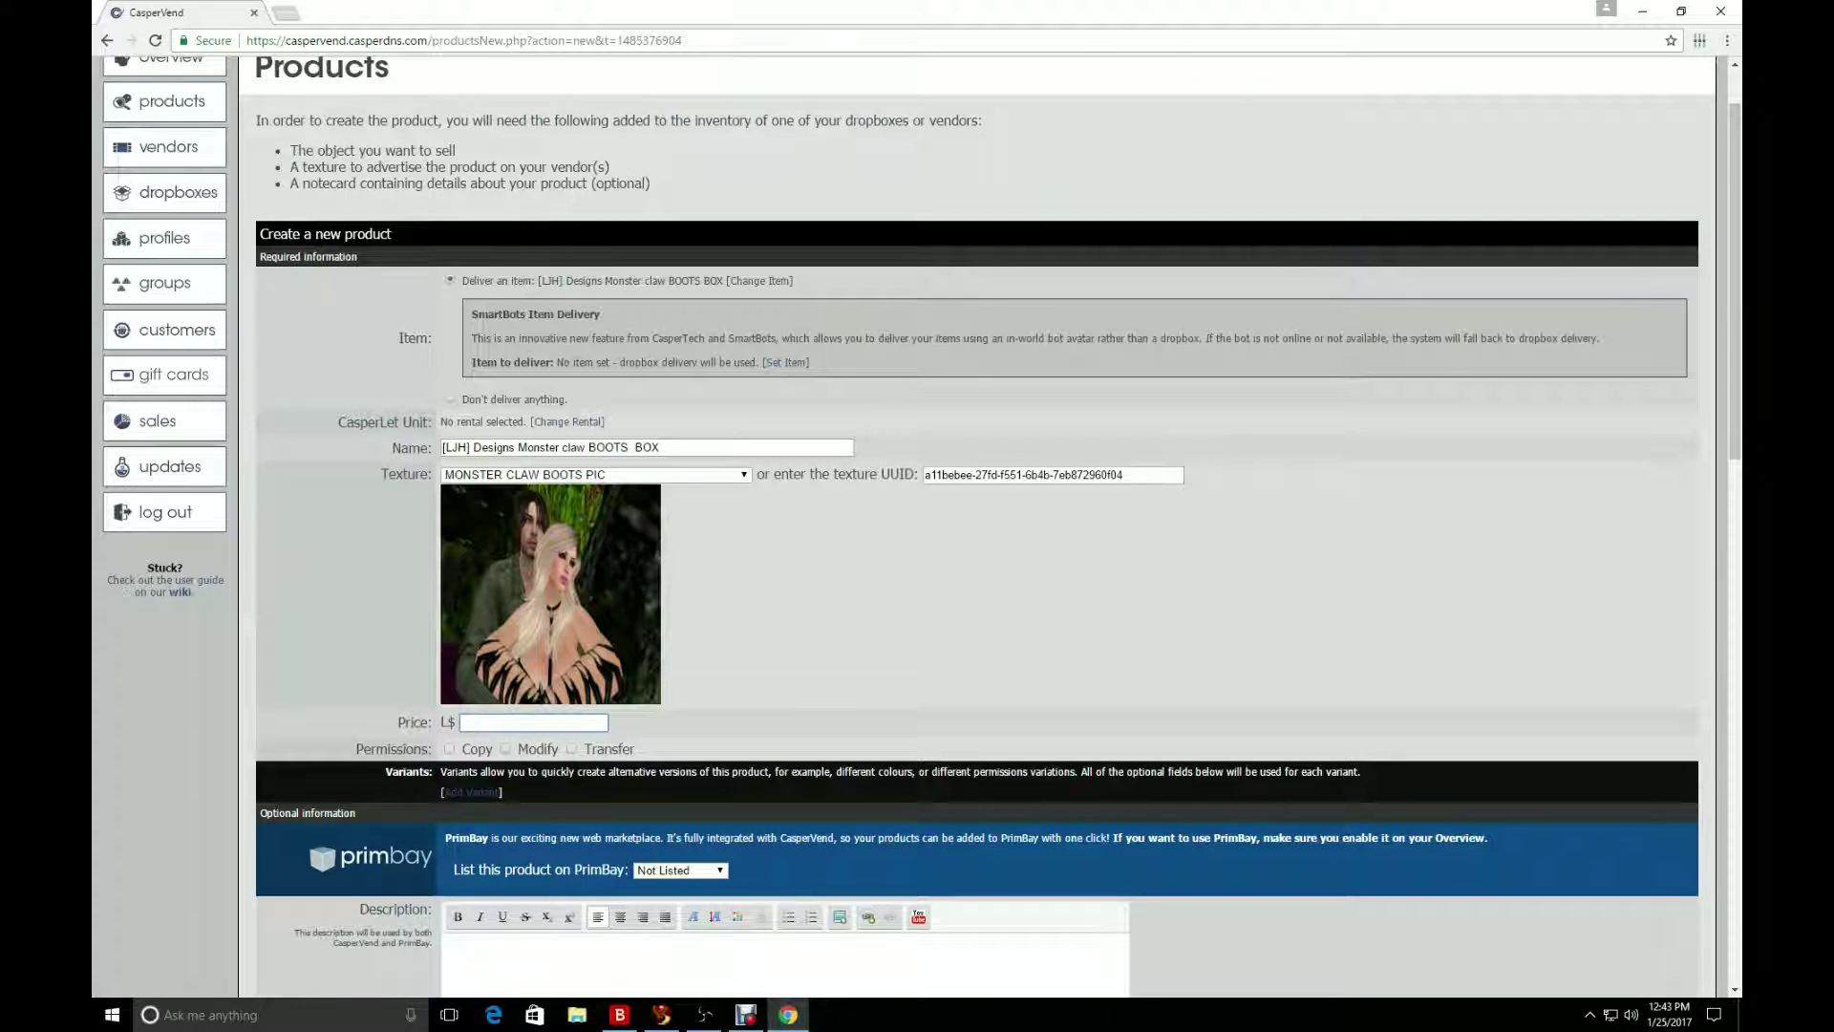
type("100")
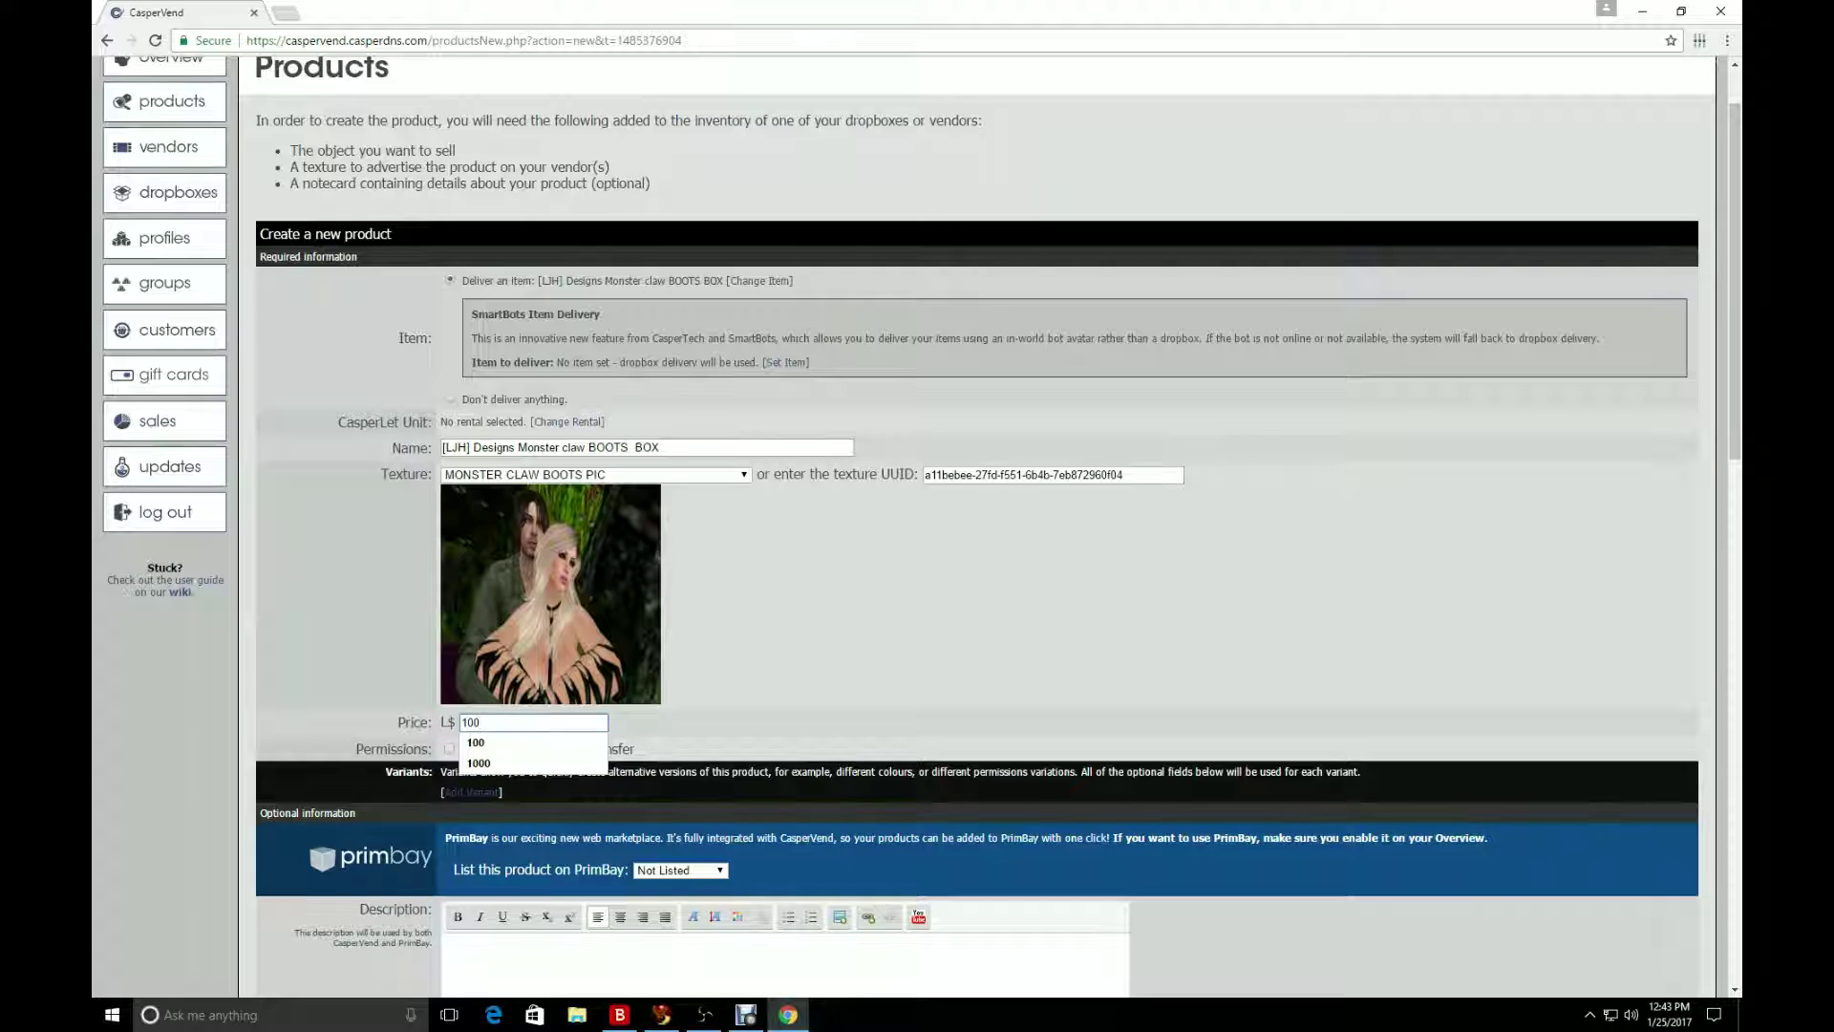
key("Tab")
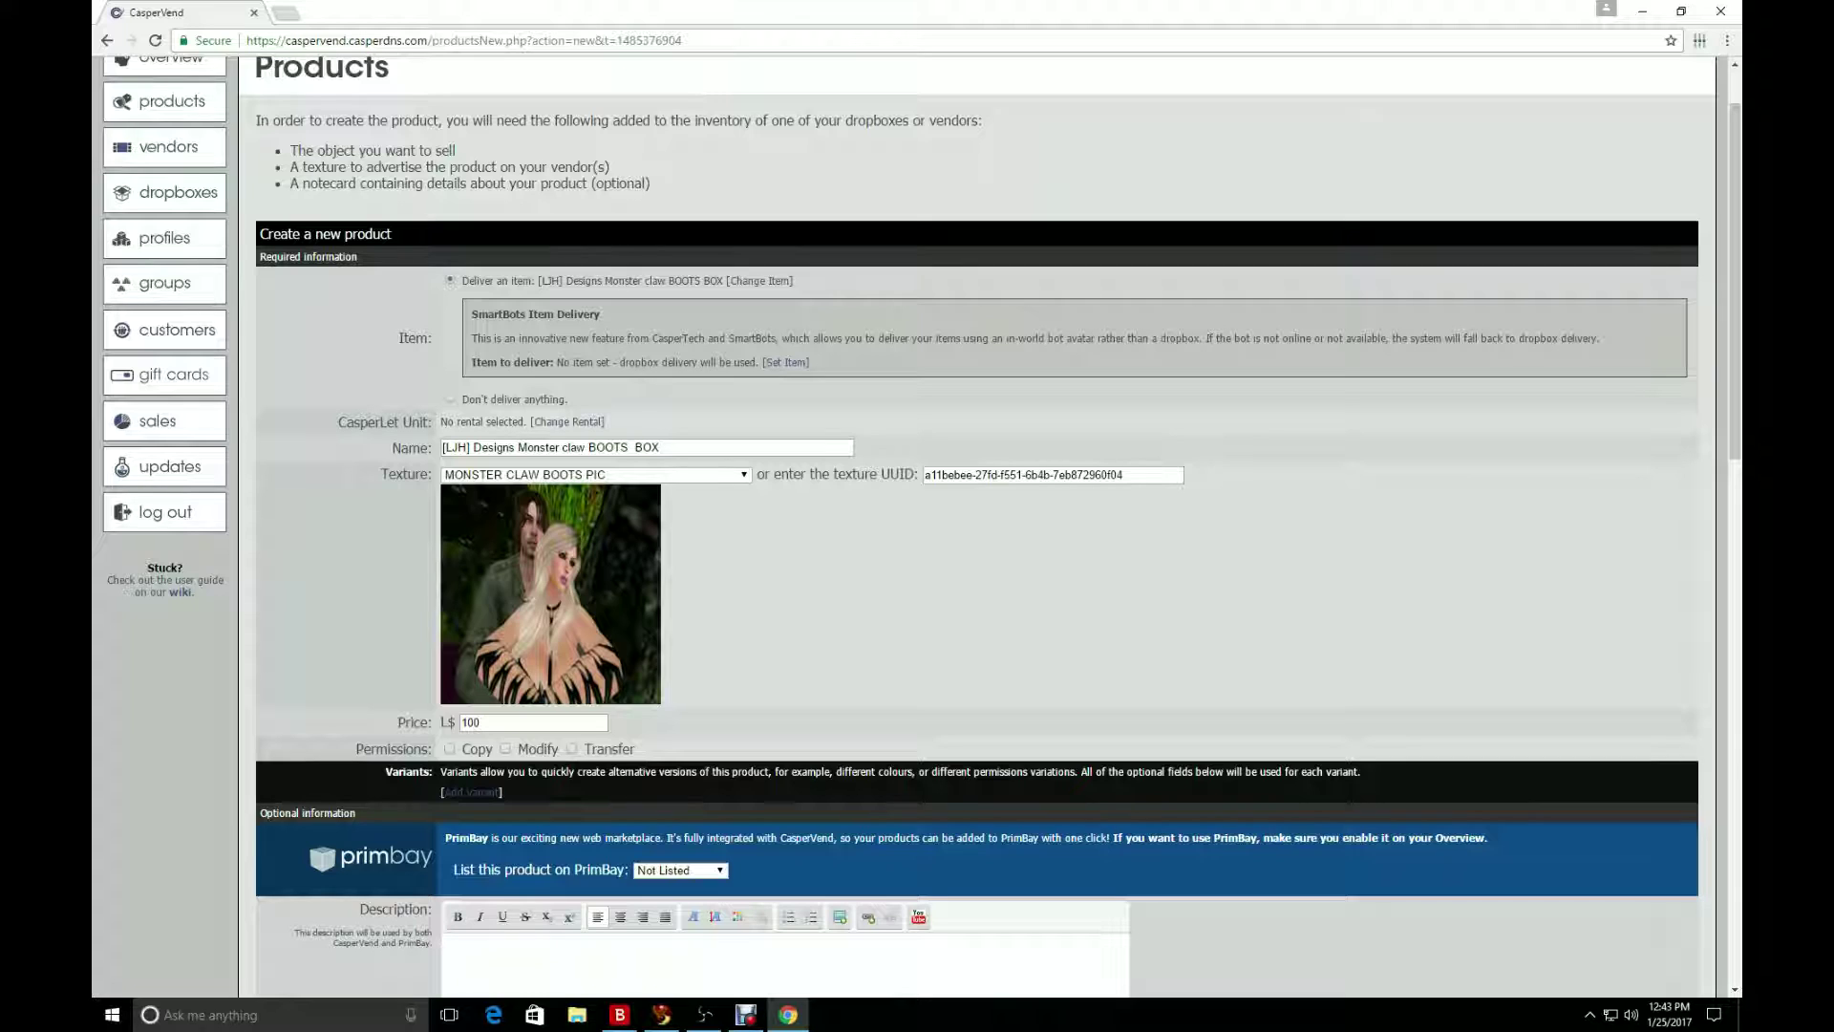
left_click(449, 748)
Step: Leave the optional product settings at their defaults and save the new product
scroll(955, 526, "down", 10)
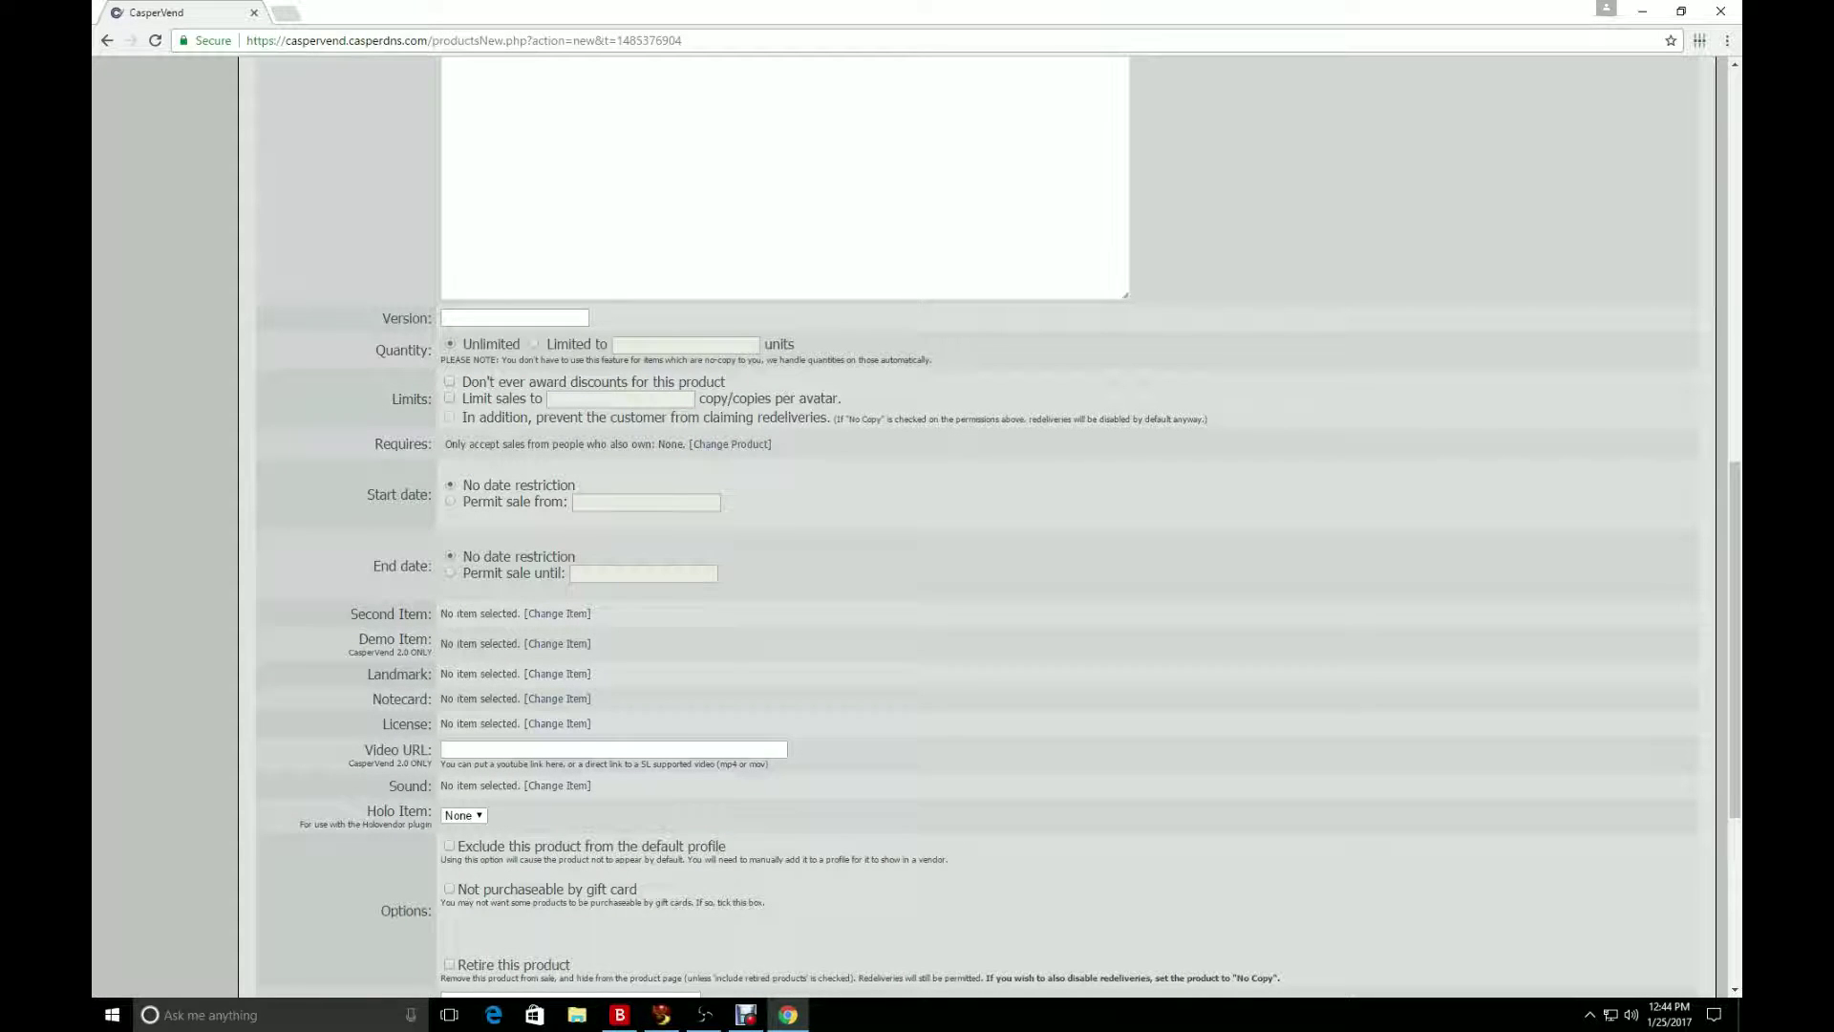
scroll(956, 526, "down", 5)
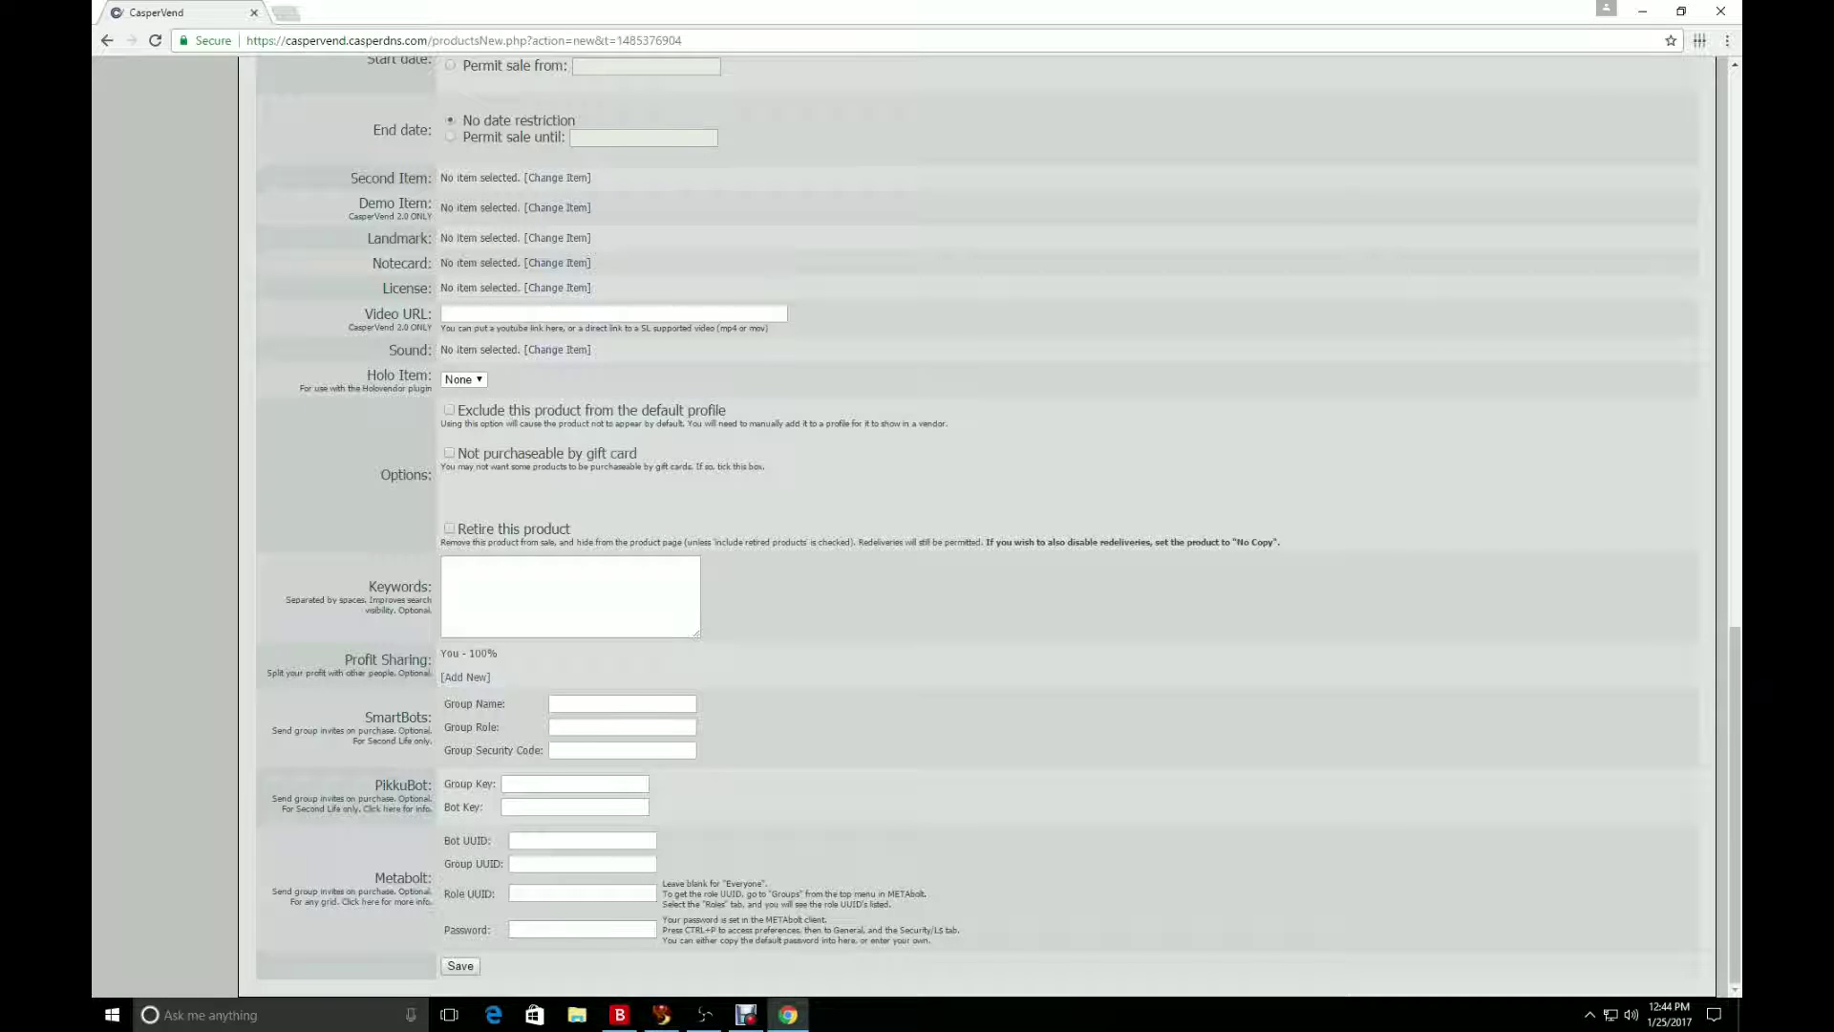
left_click(459, 966)
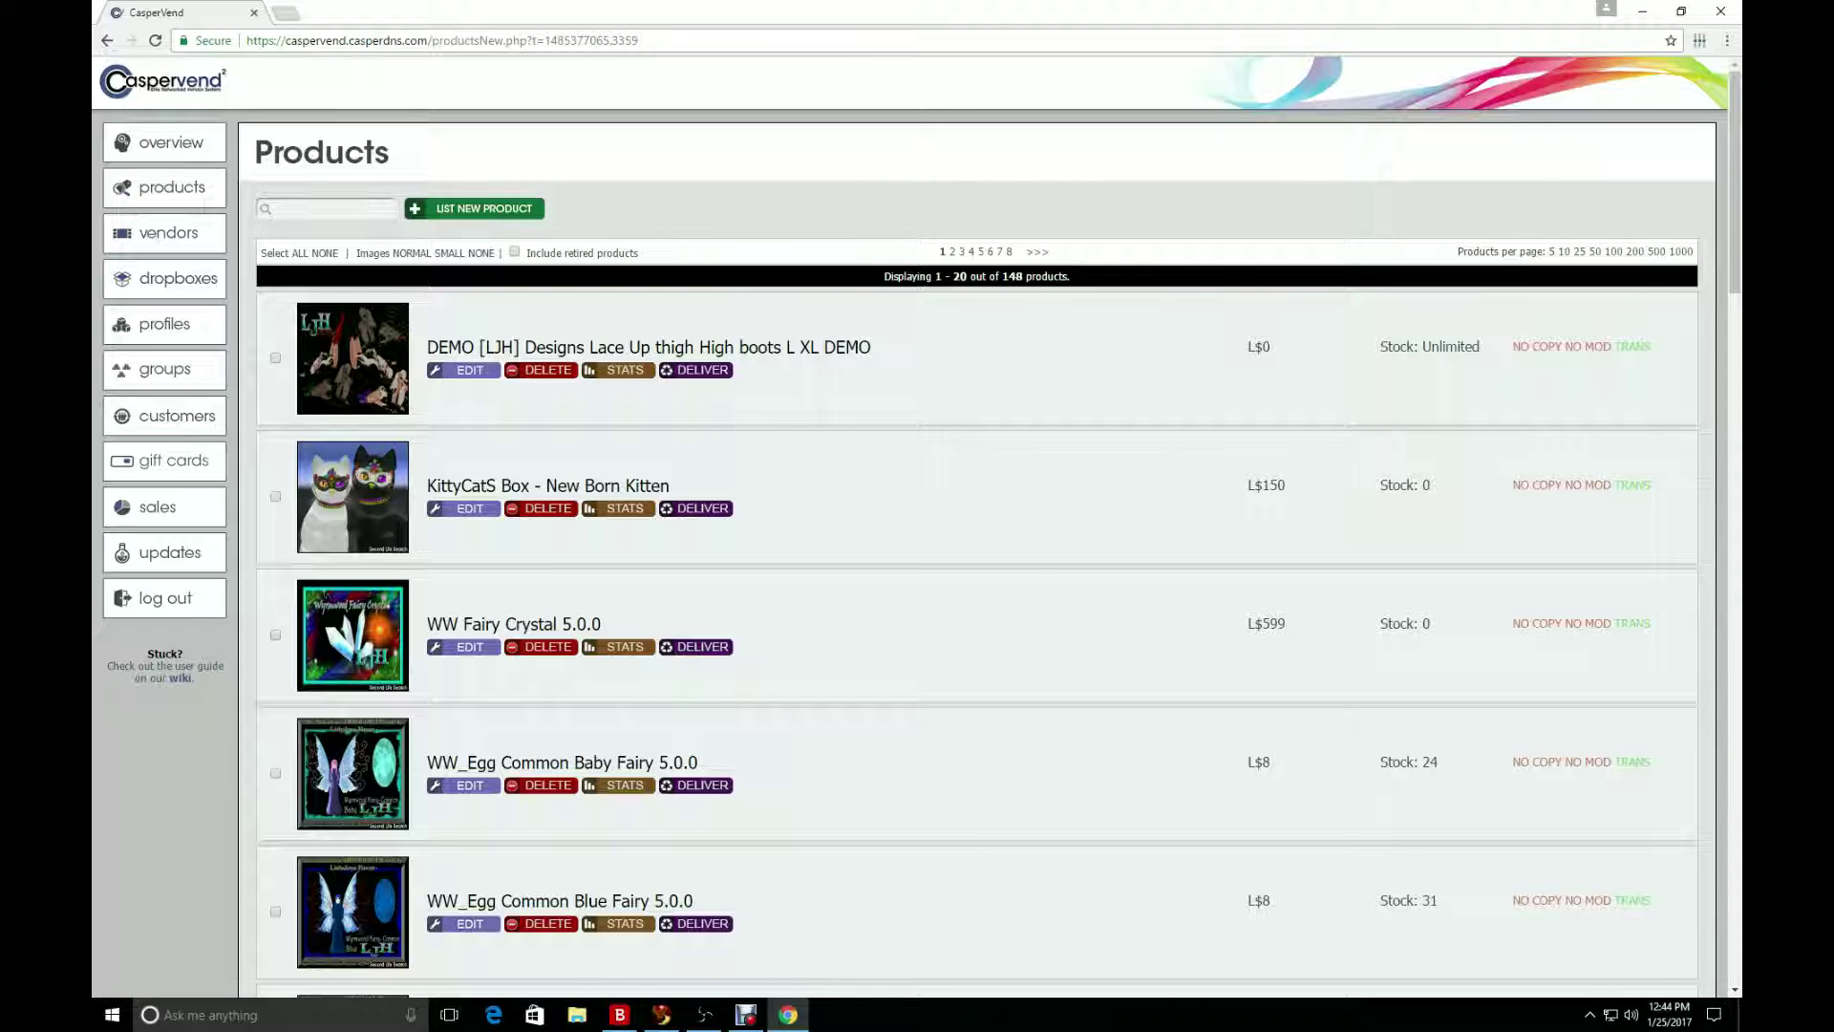
Step: Show 100 products per page and look through both pages of the product list for the new boots
left_click(1612, 251)
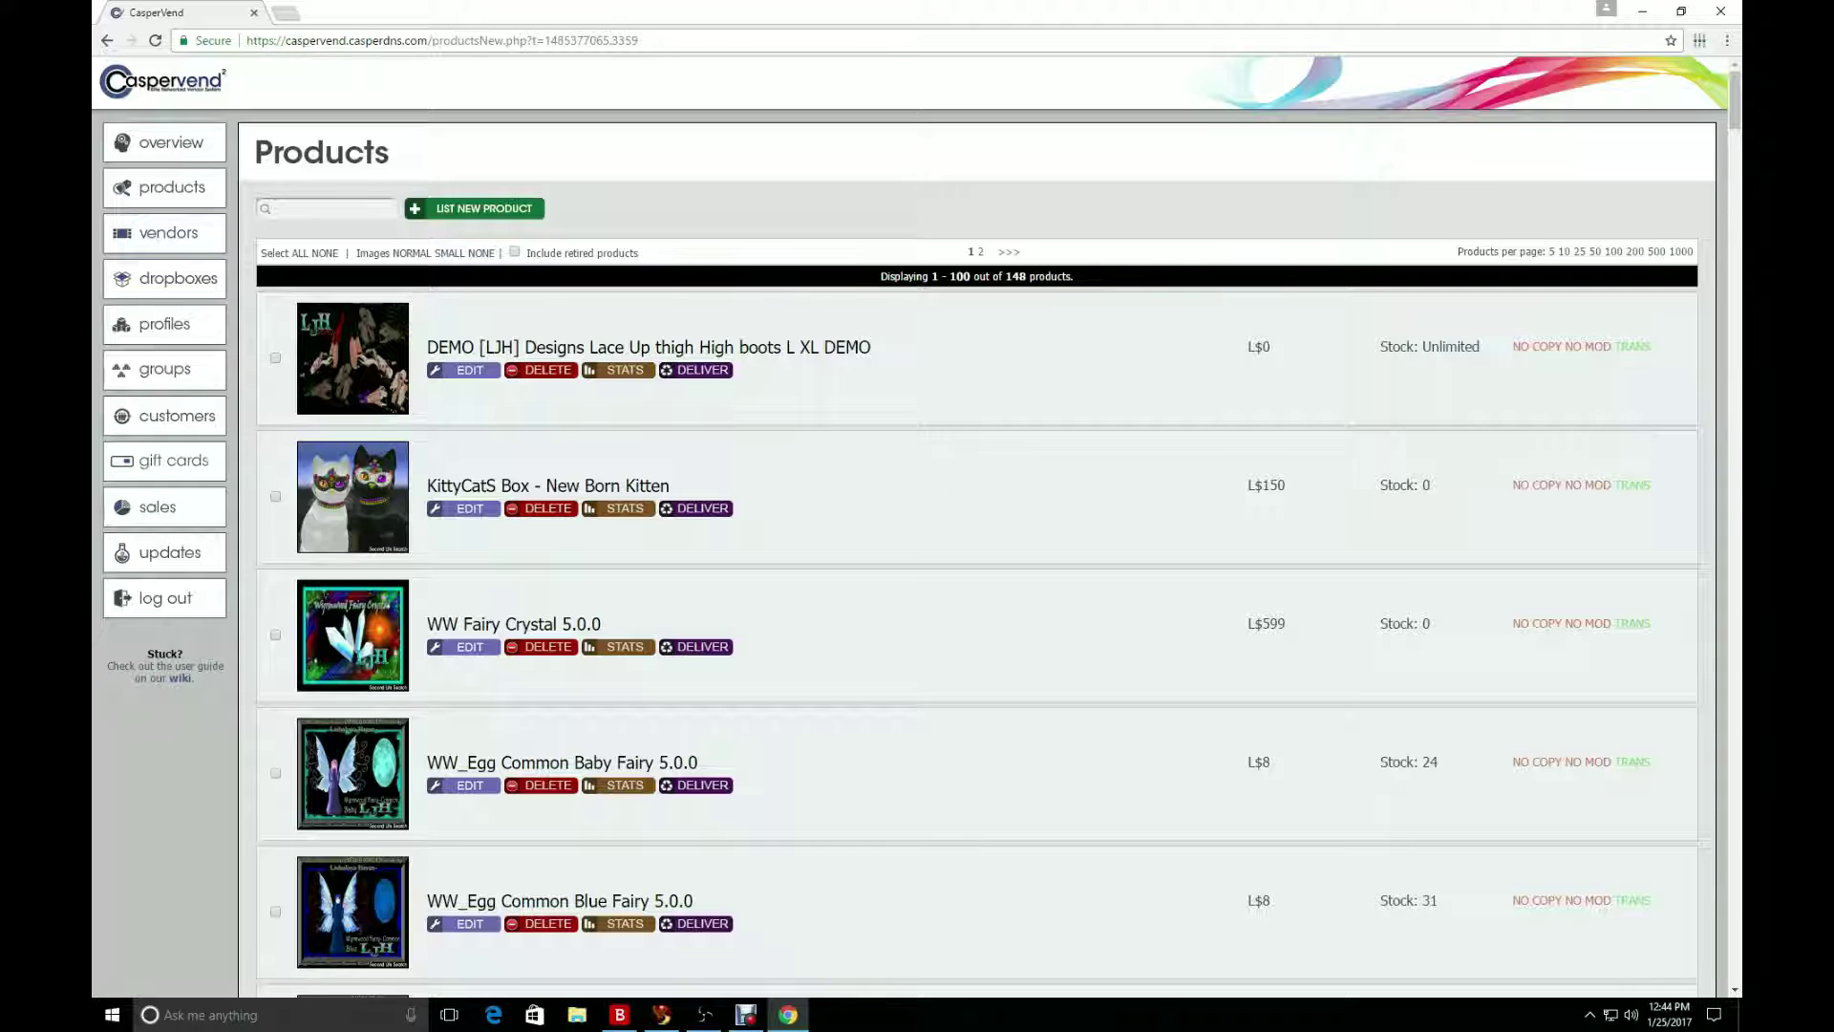
scroll(917, 525, "down", 20)
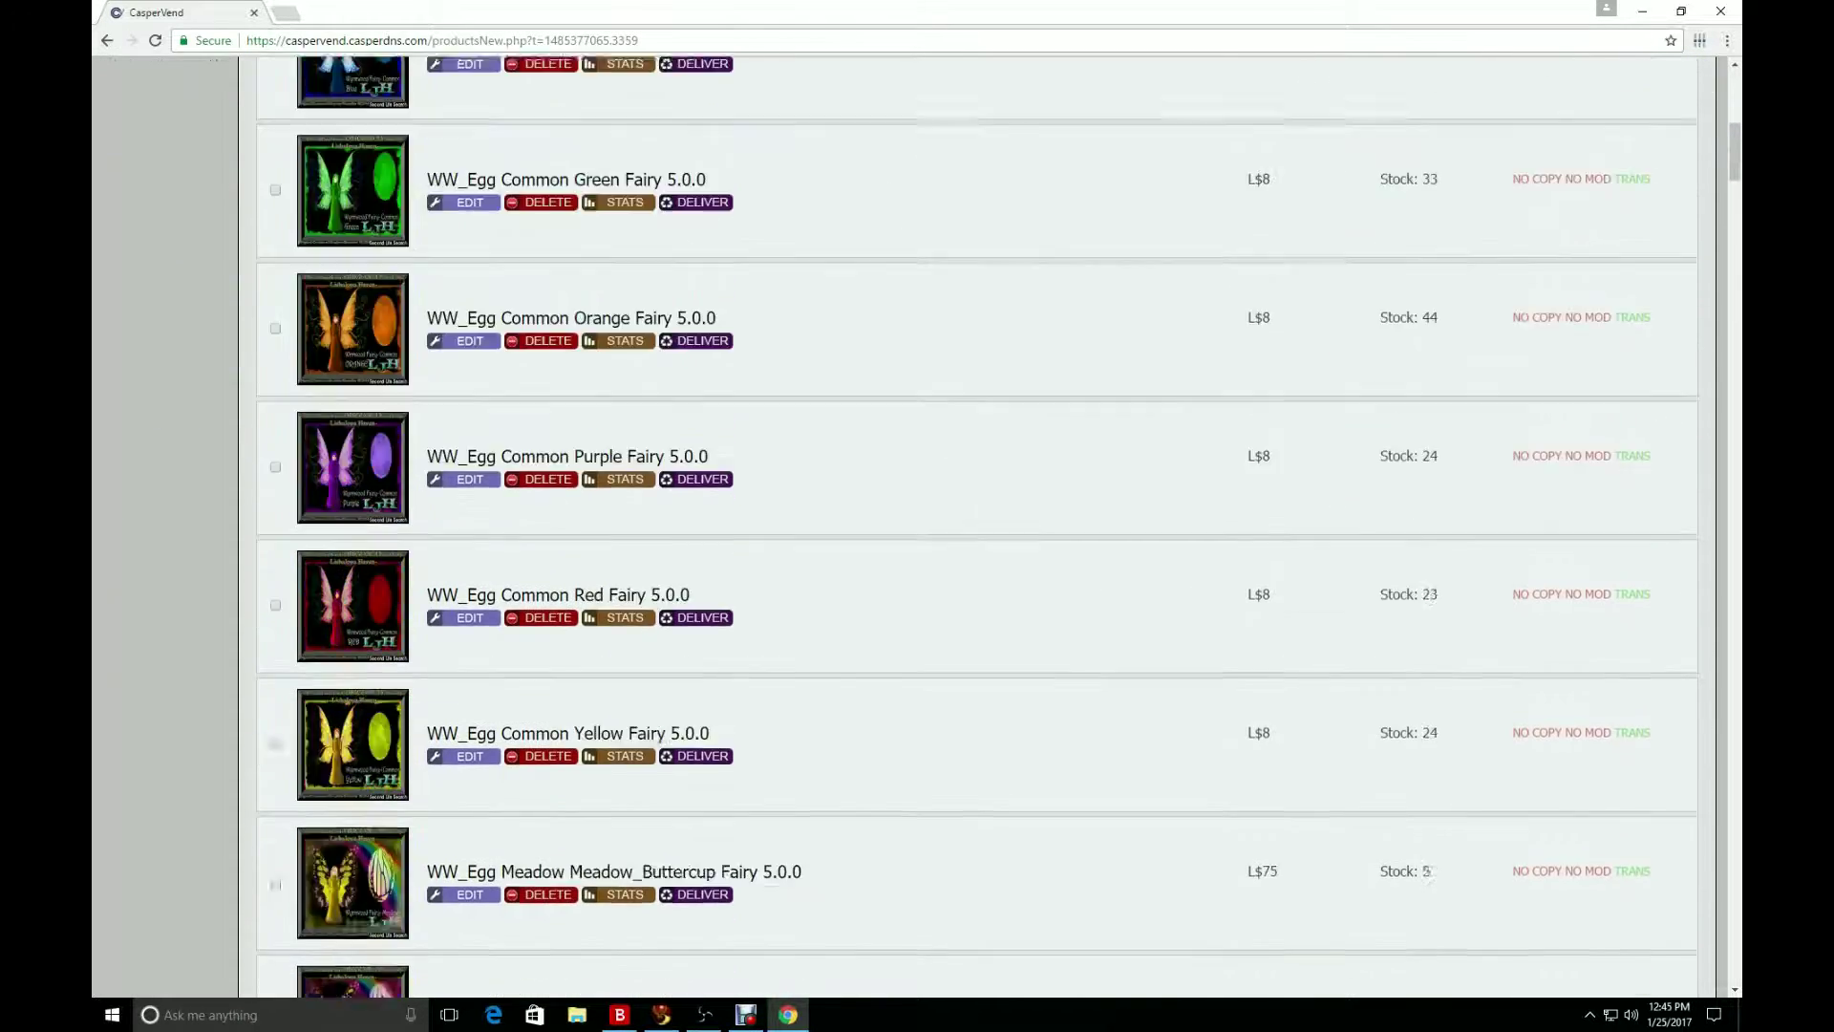
scroll(918, 526, "down", 20)
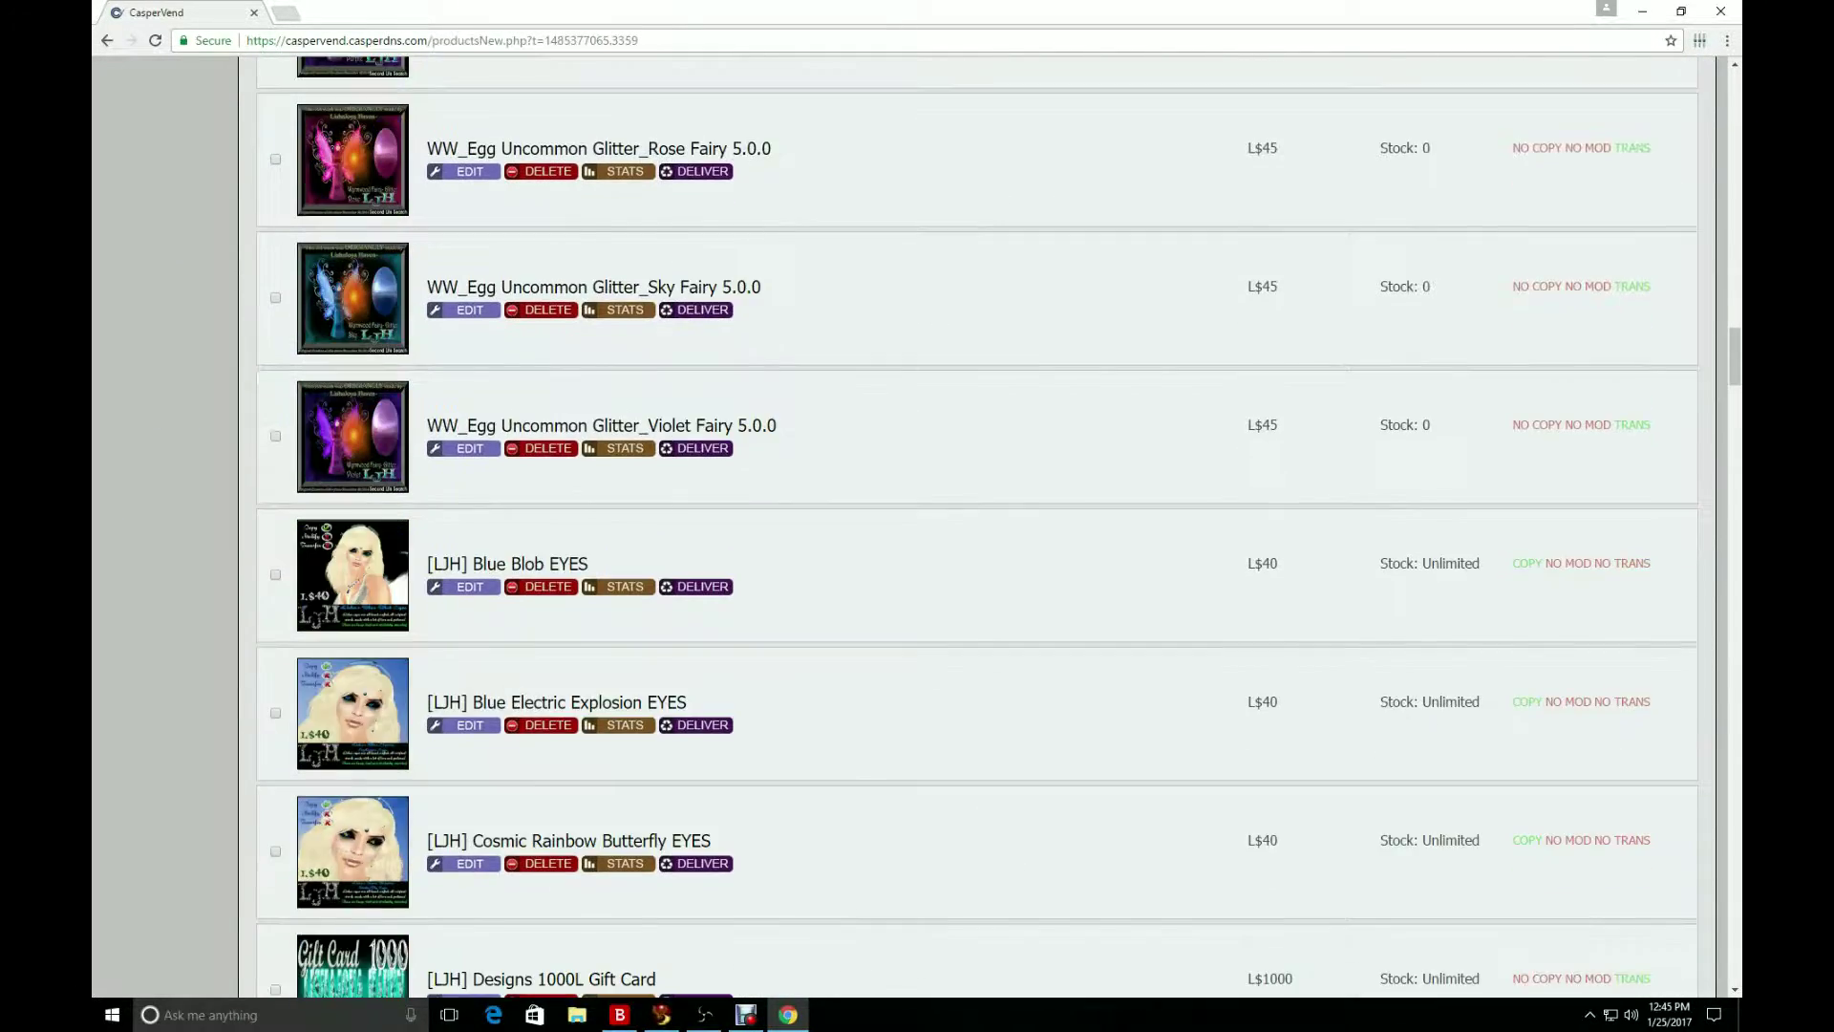
scroll(918, 525, "down", 20)
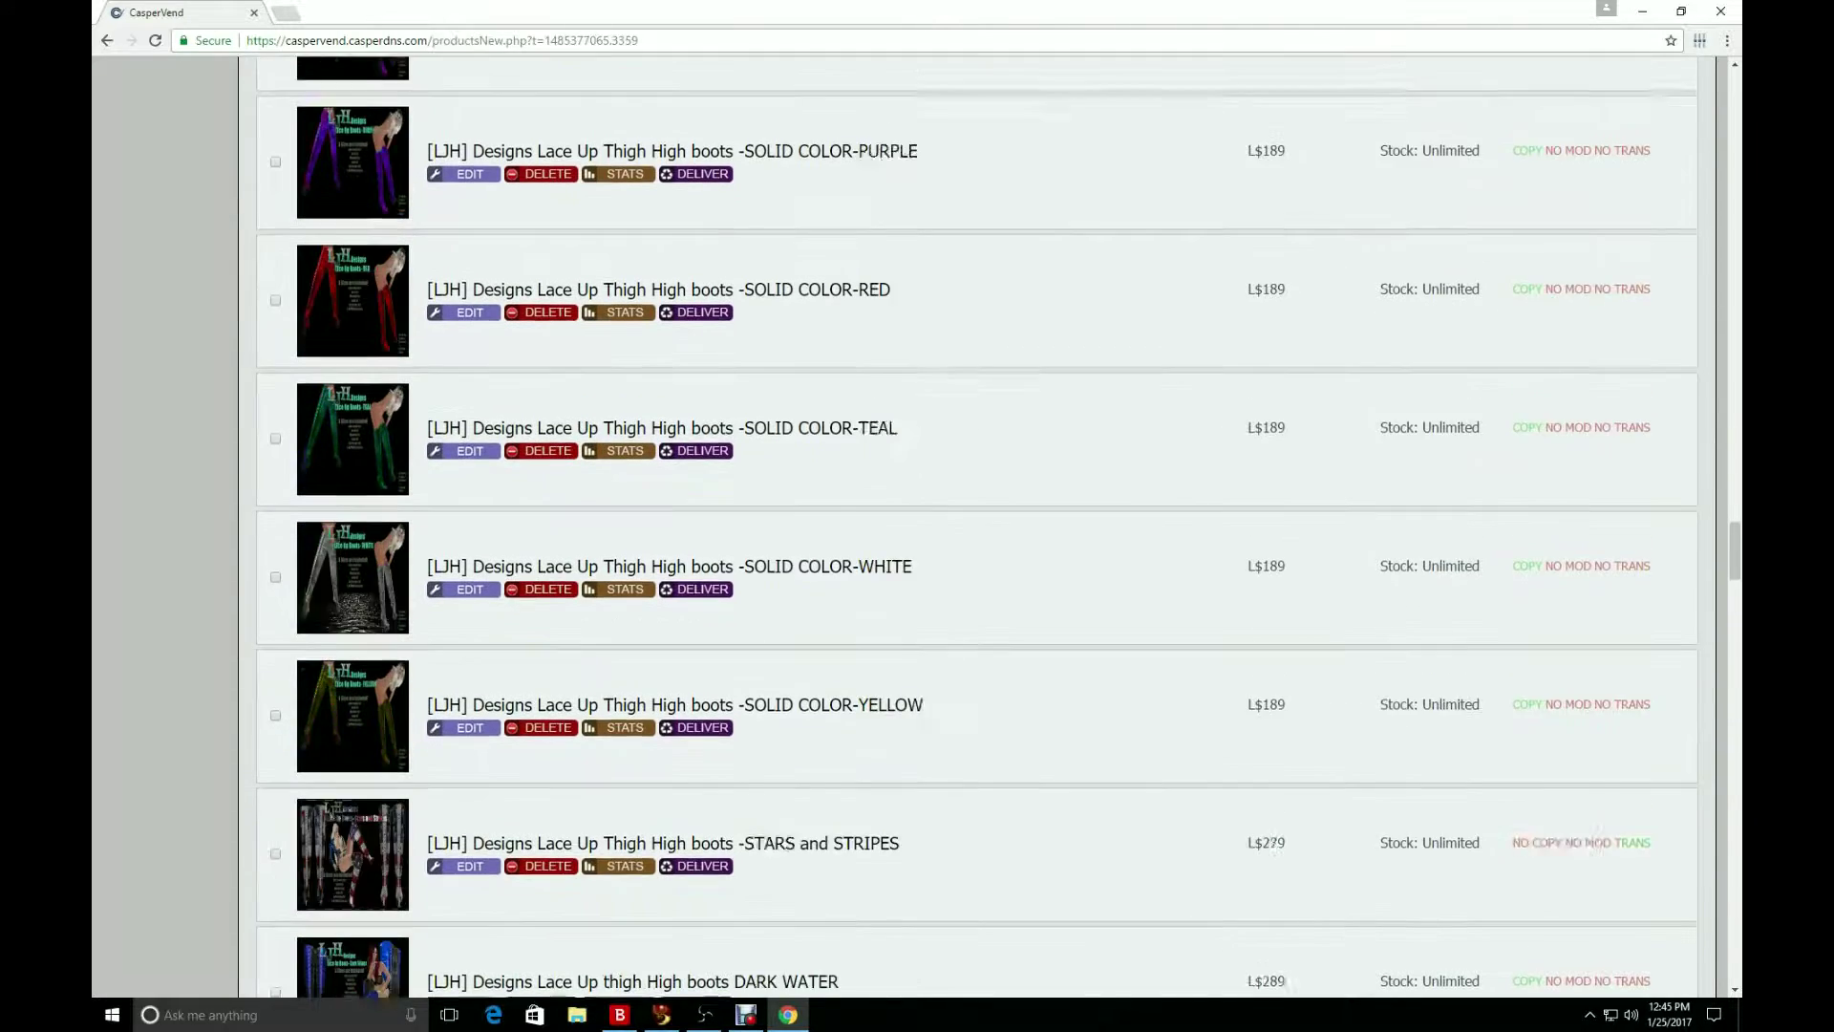
scroll(918, 525, "down", 20)
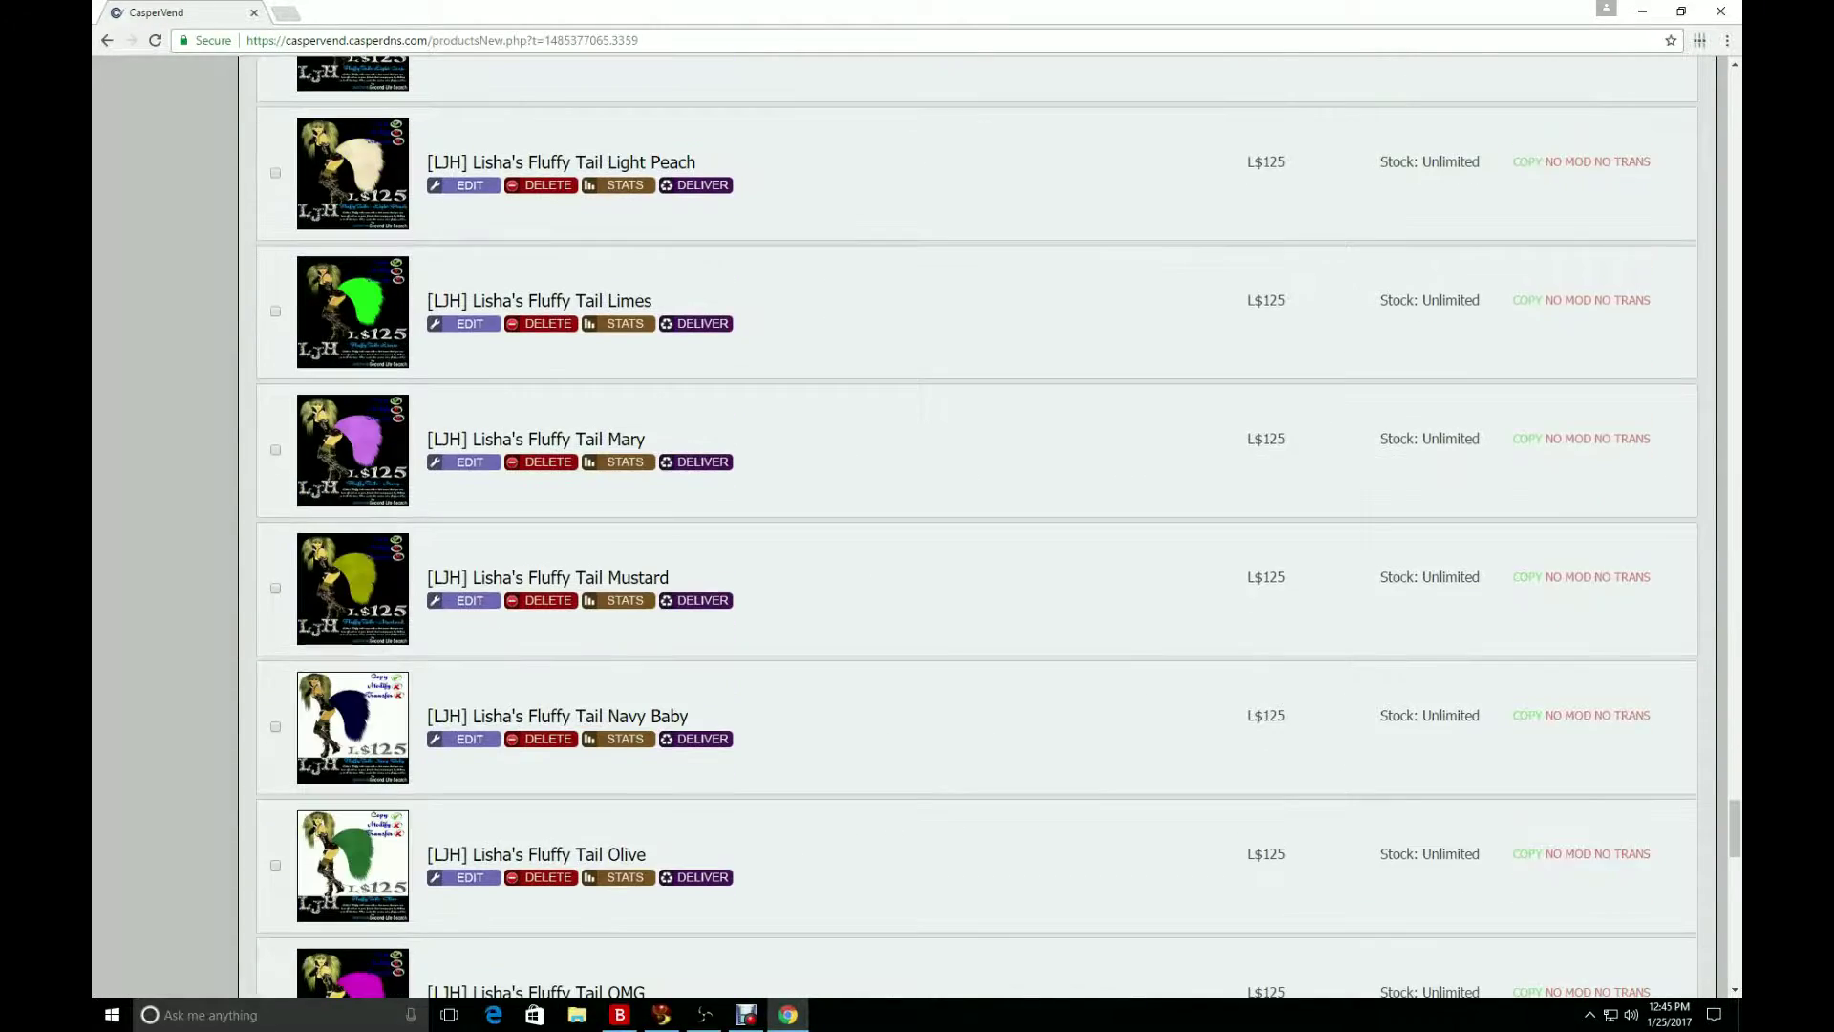
scroll(917, 526, "down", 20)
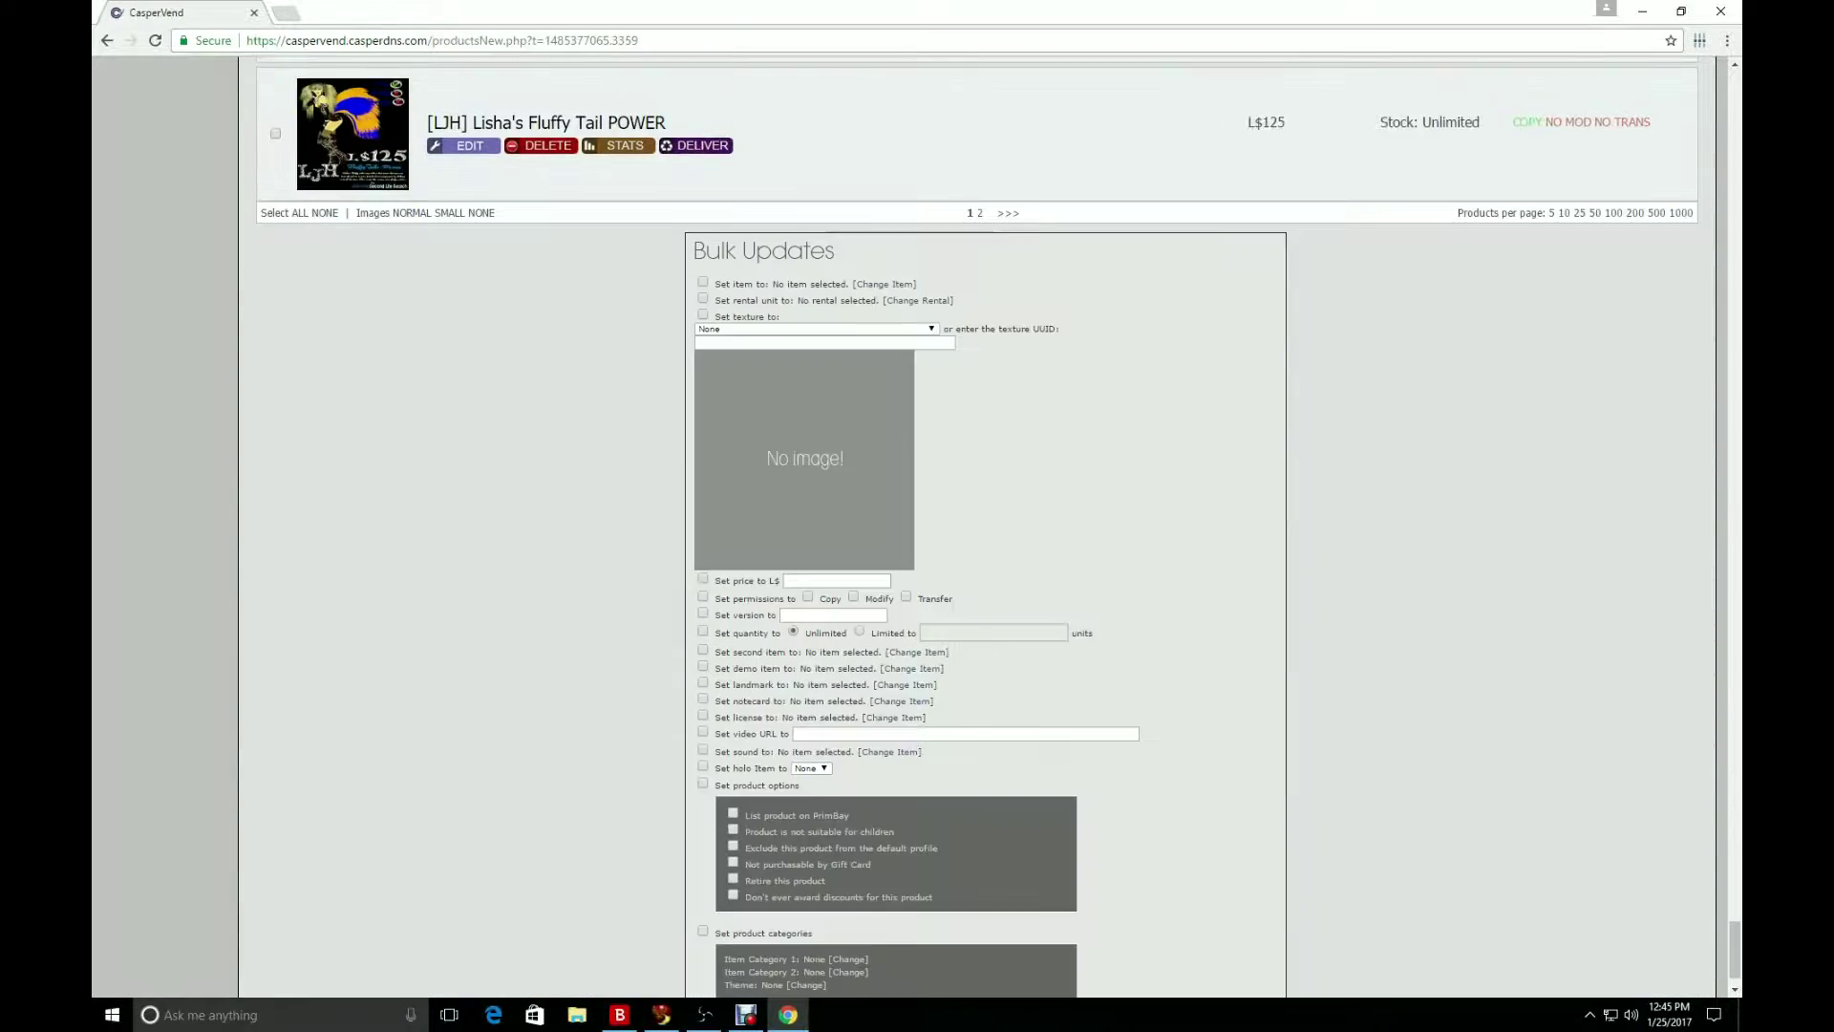
scroll(917, 526, "up", 5)
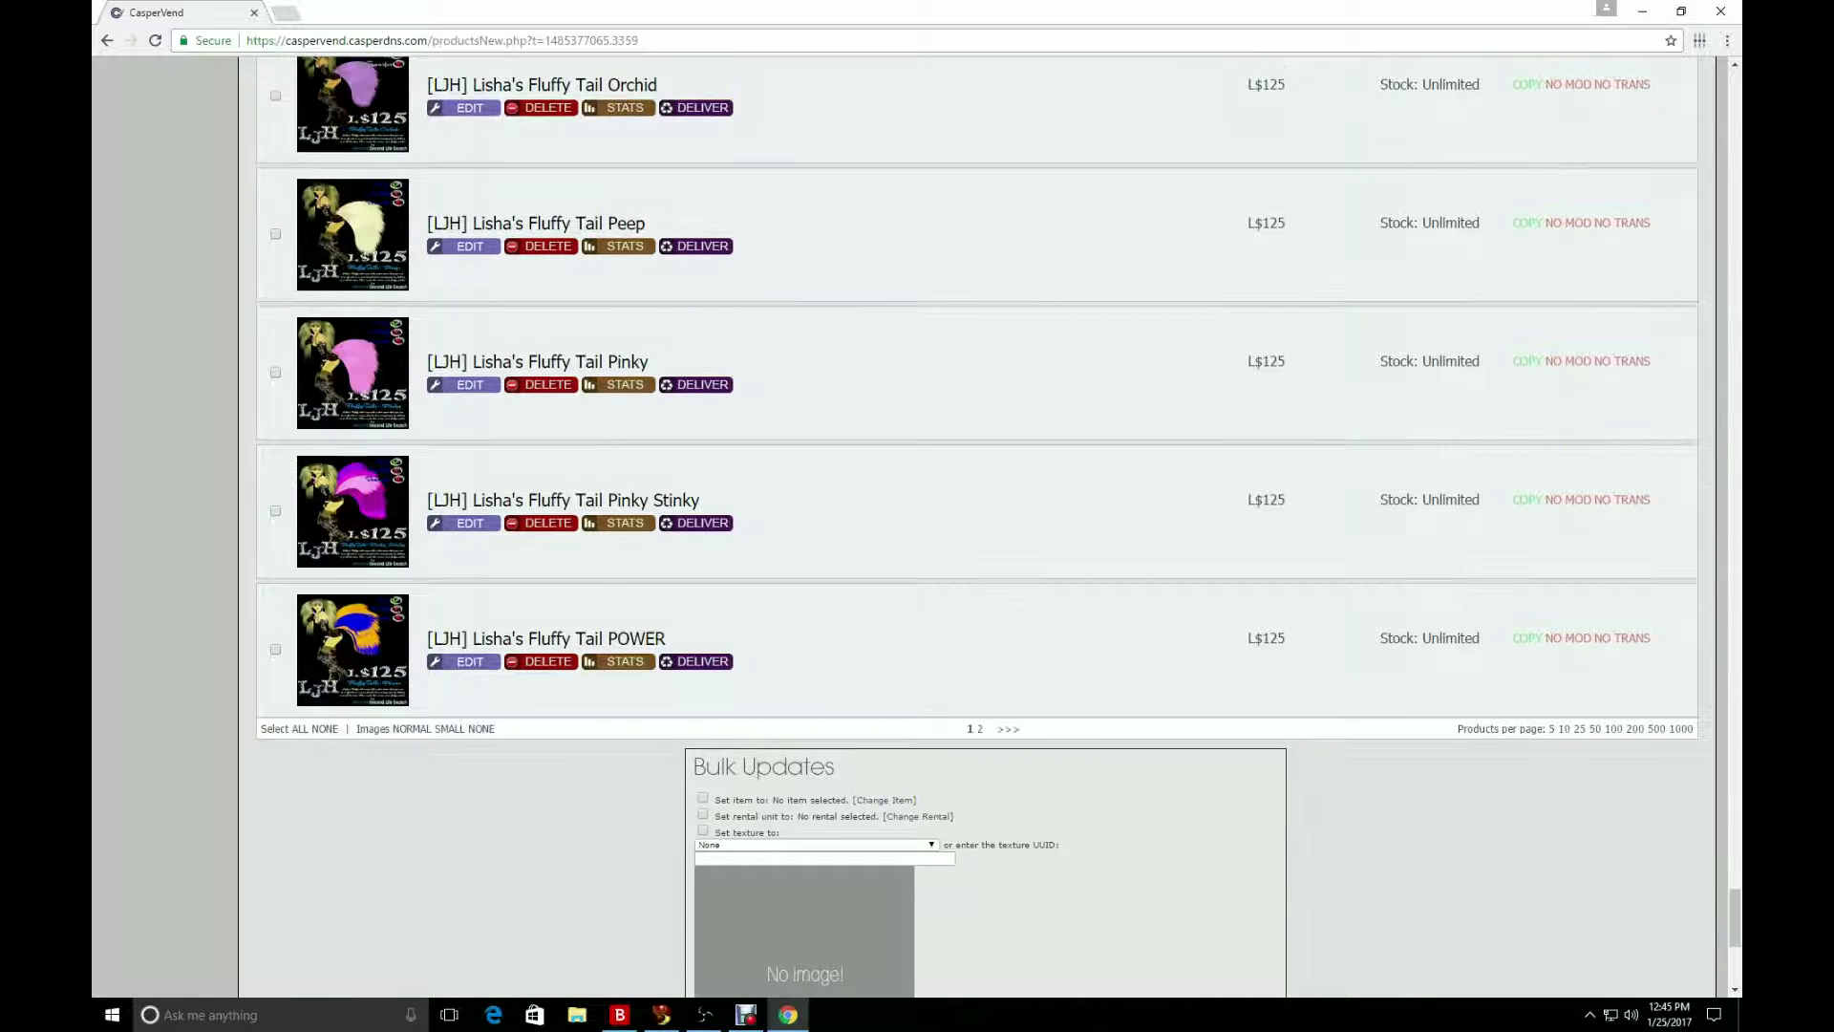
left_click(980, 729)
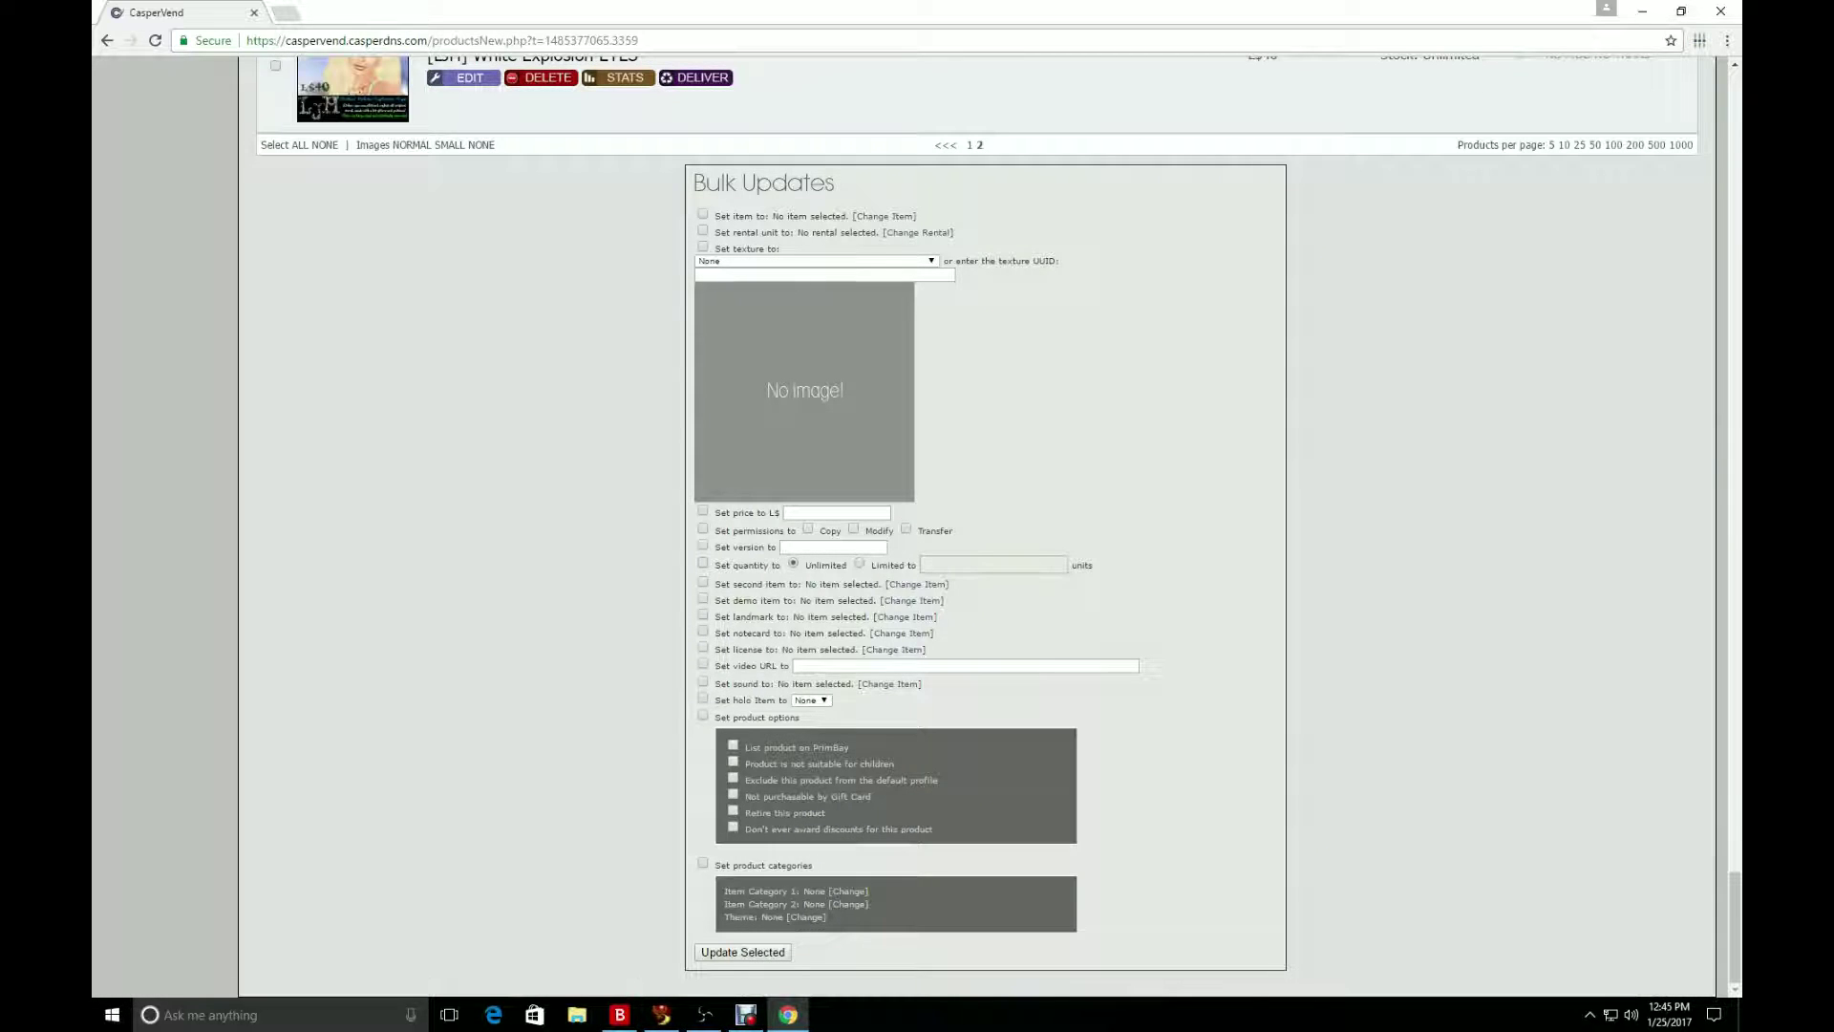
scroll(917, 526, "up", 5)
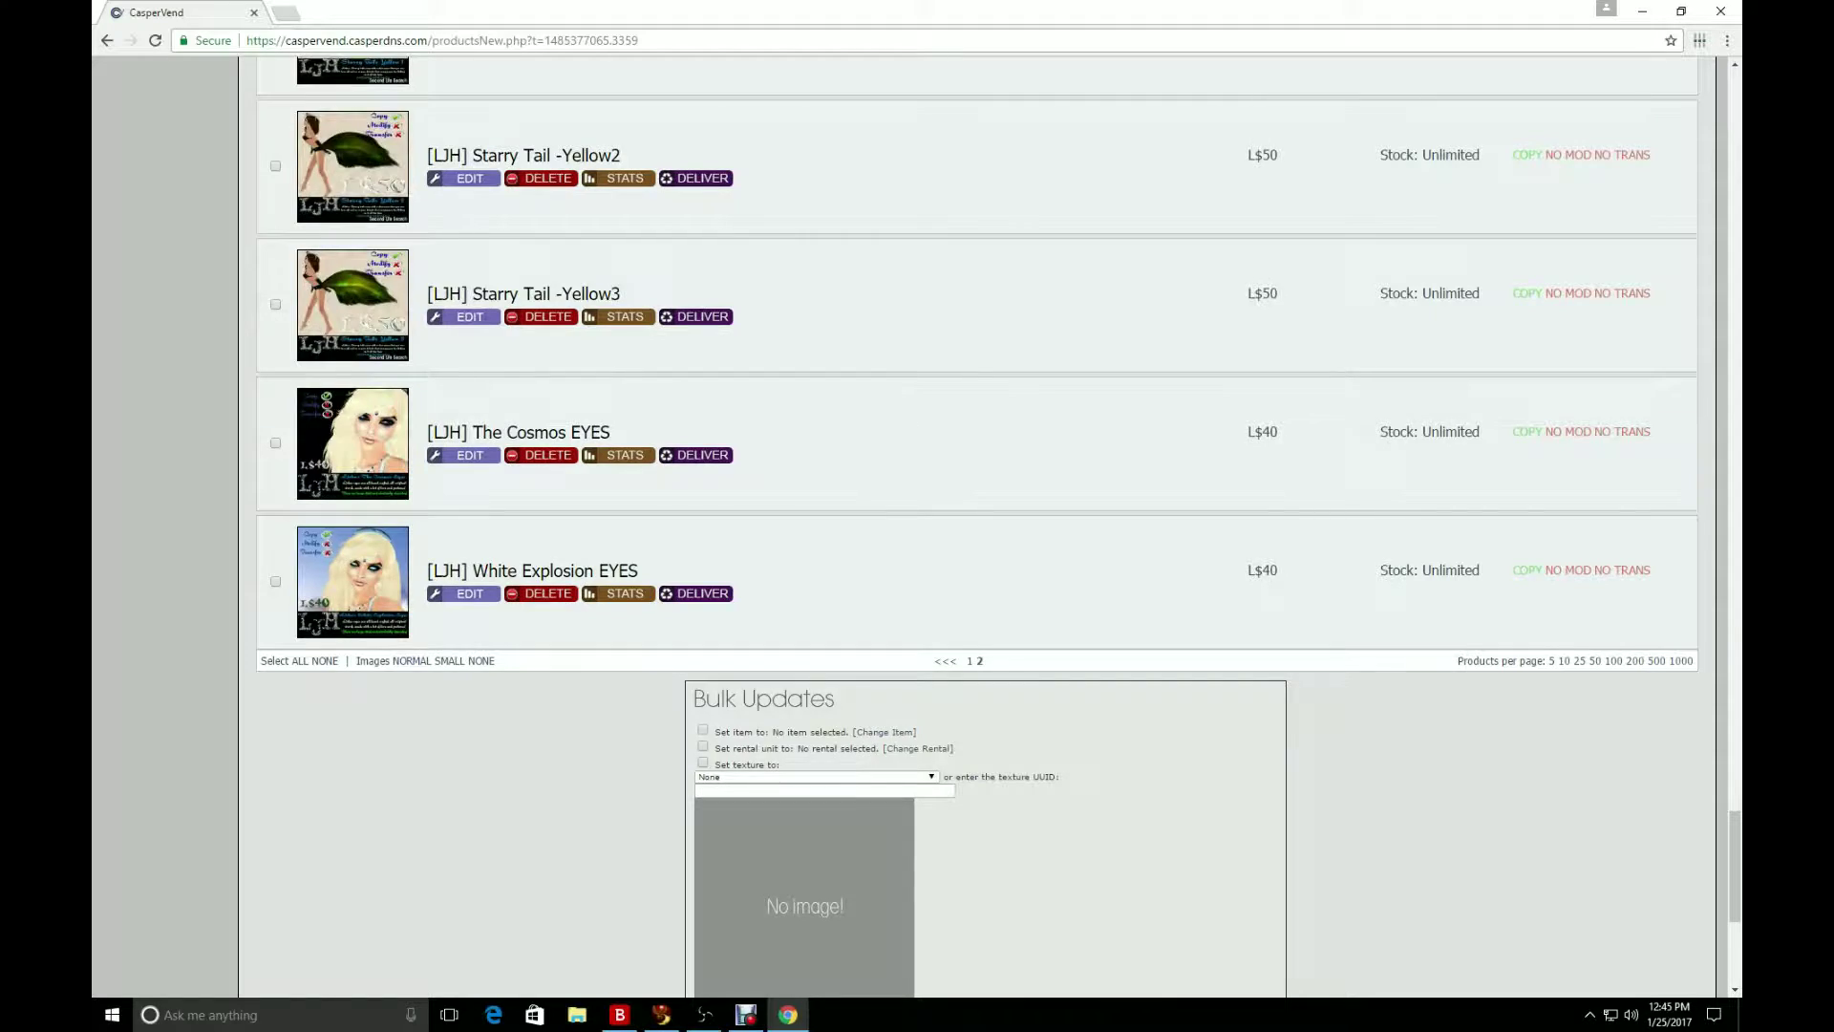
scroll(974, 526, "up", 20)
scroll(975, 525, "up", 20)
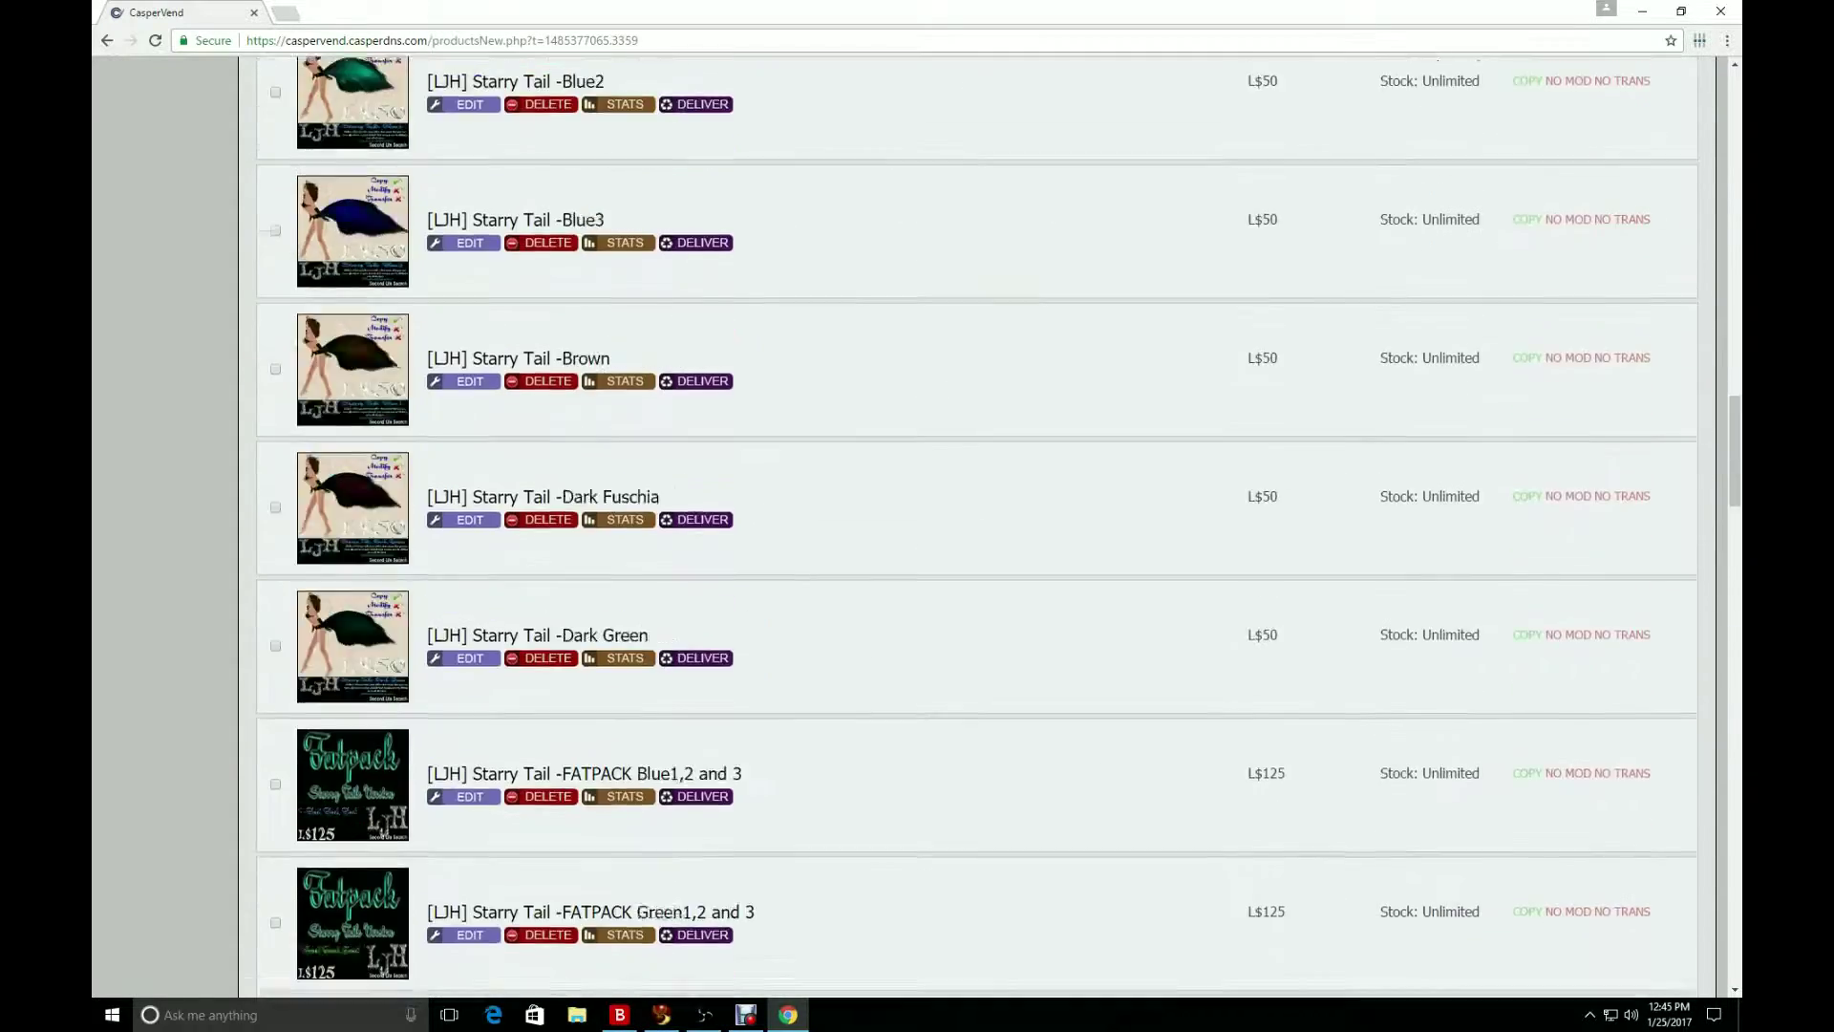
scroll(974, 525, "up", 1)
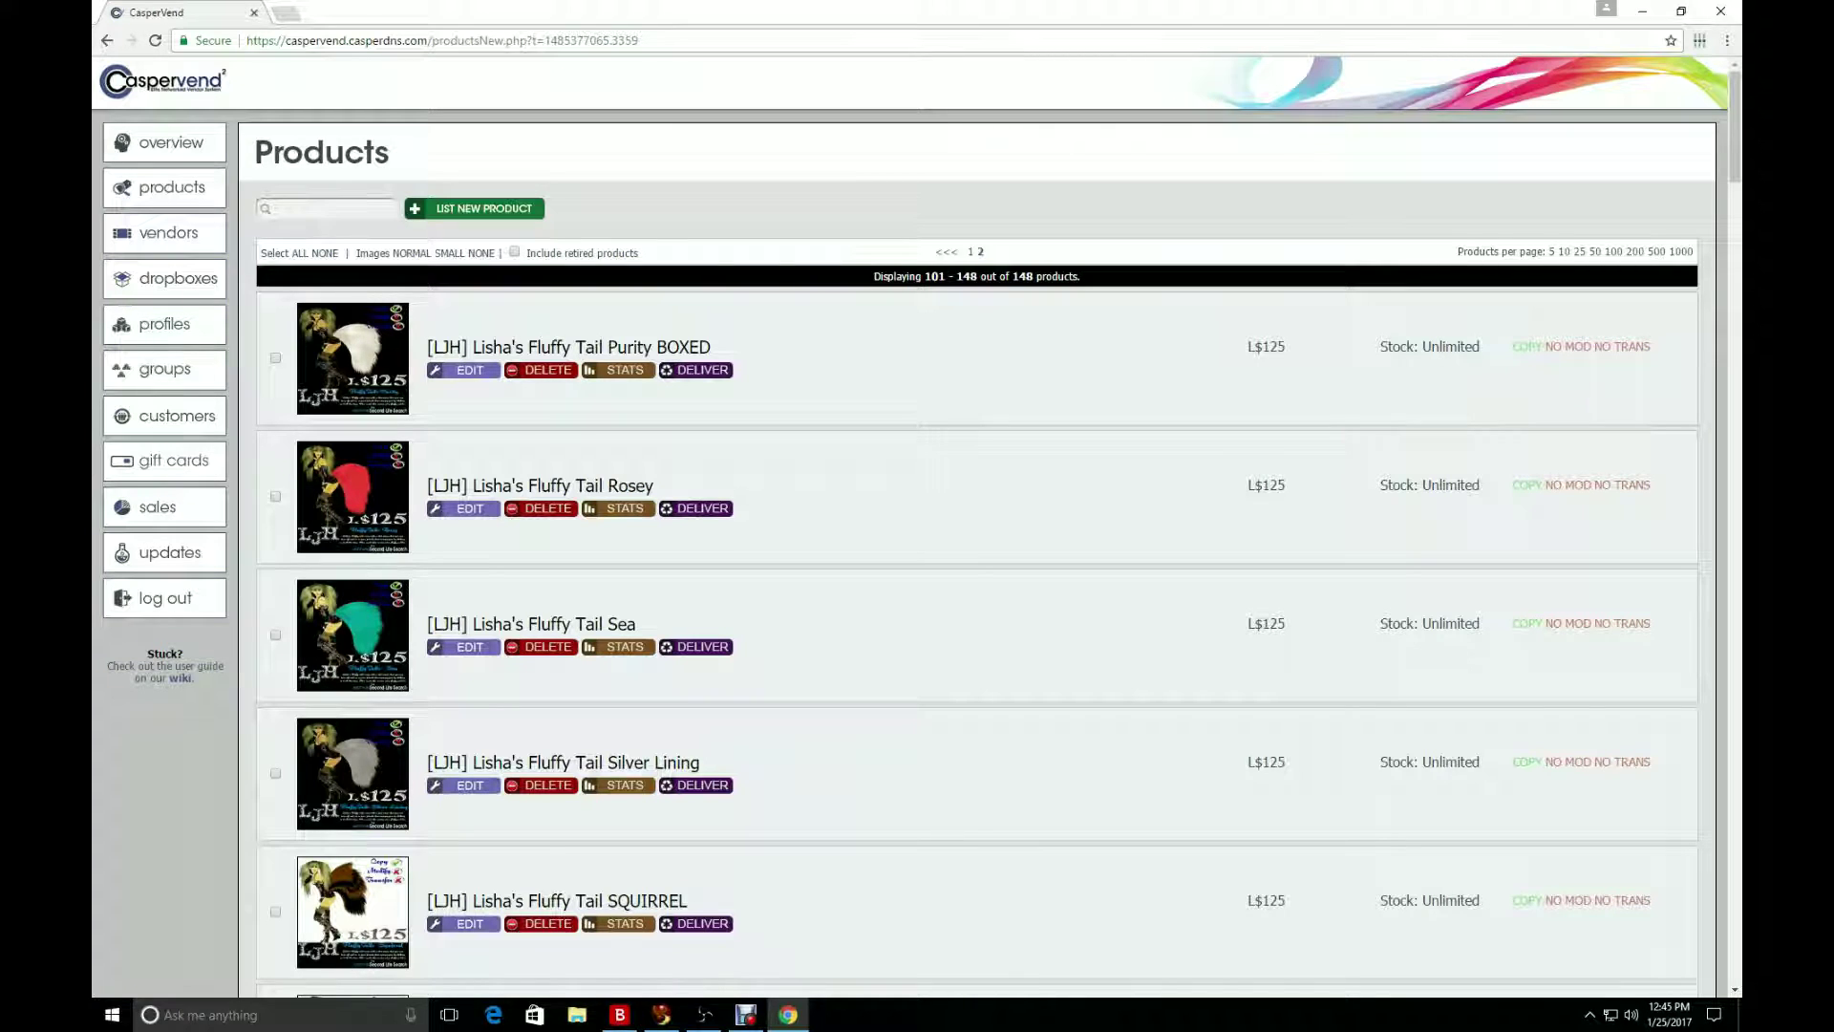
Step: Search the product list for "mons" to check the new boots listing, and open the list of vendors
left_click(274, 208)
type("mons")
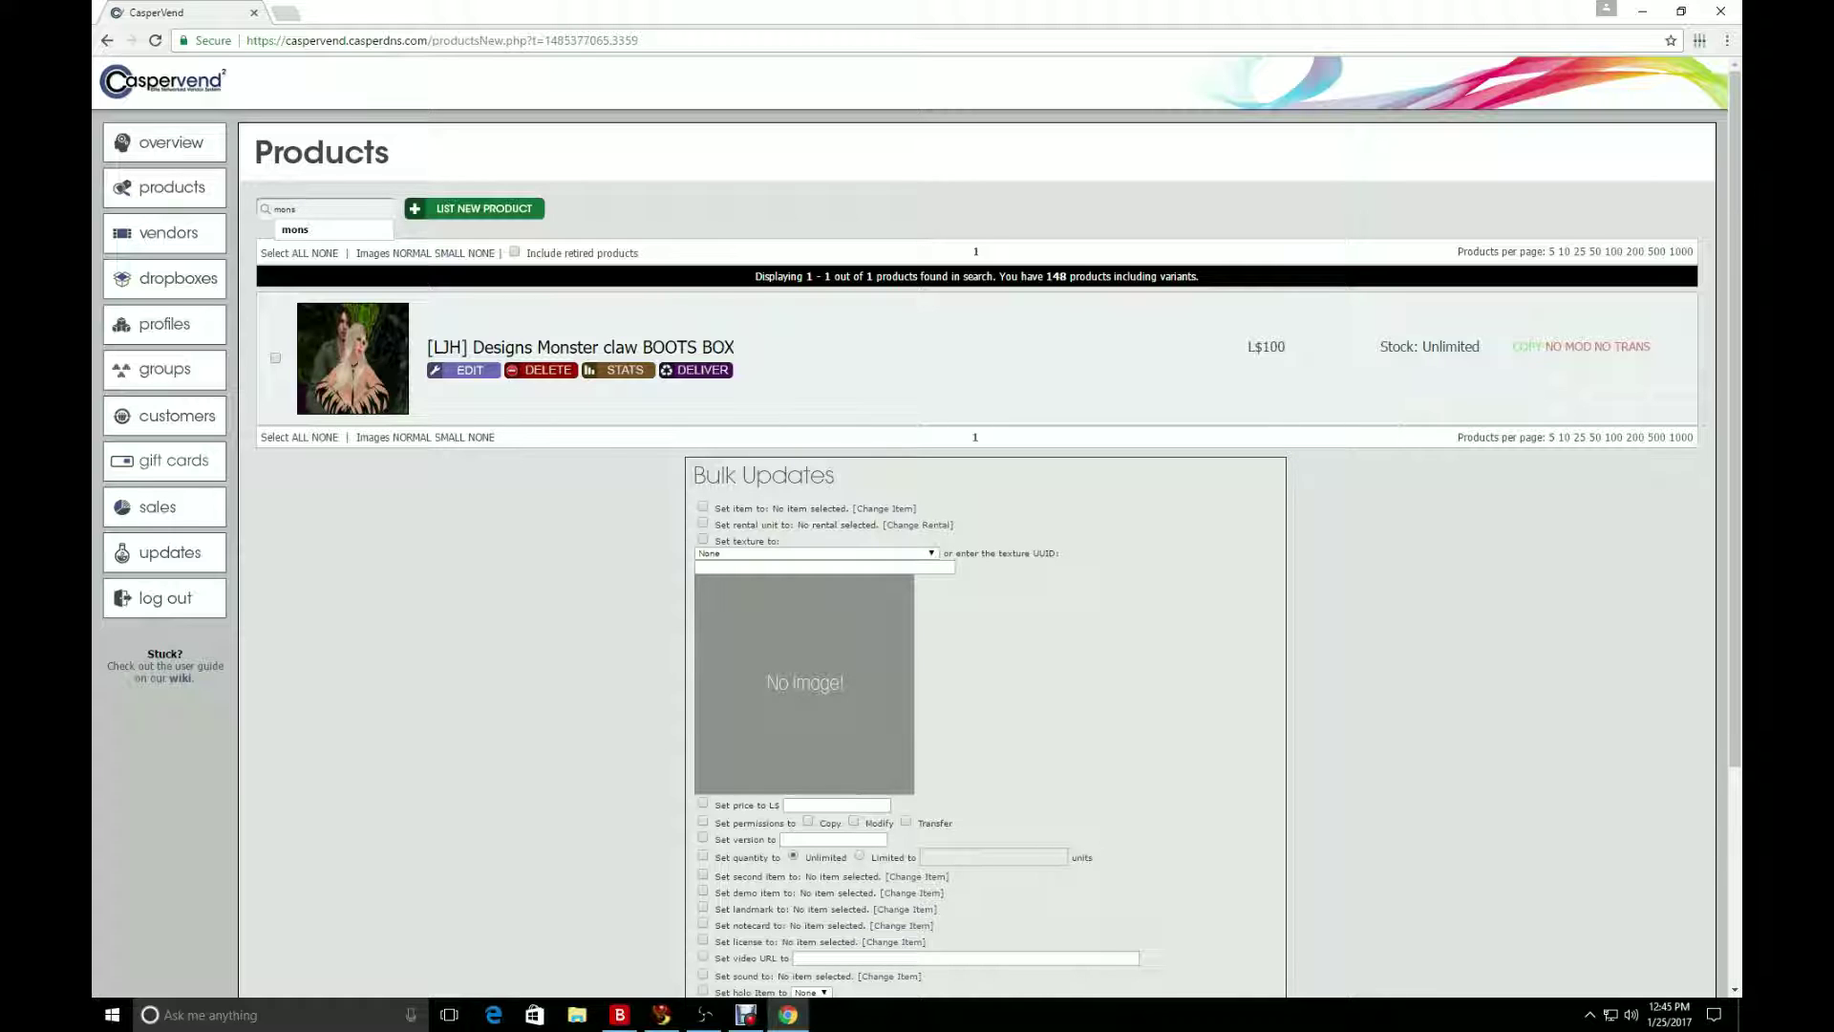
left_click(165, 232)
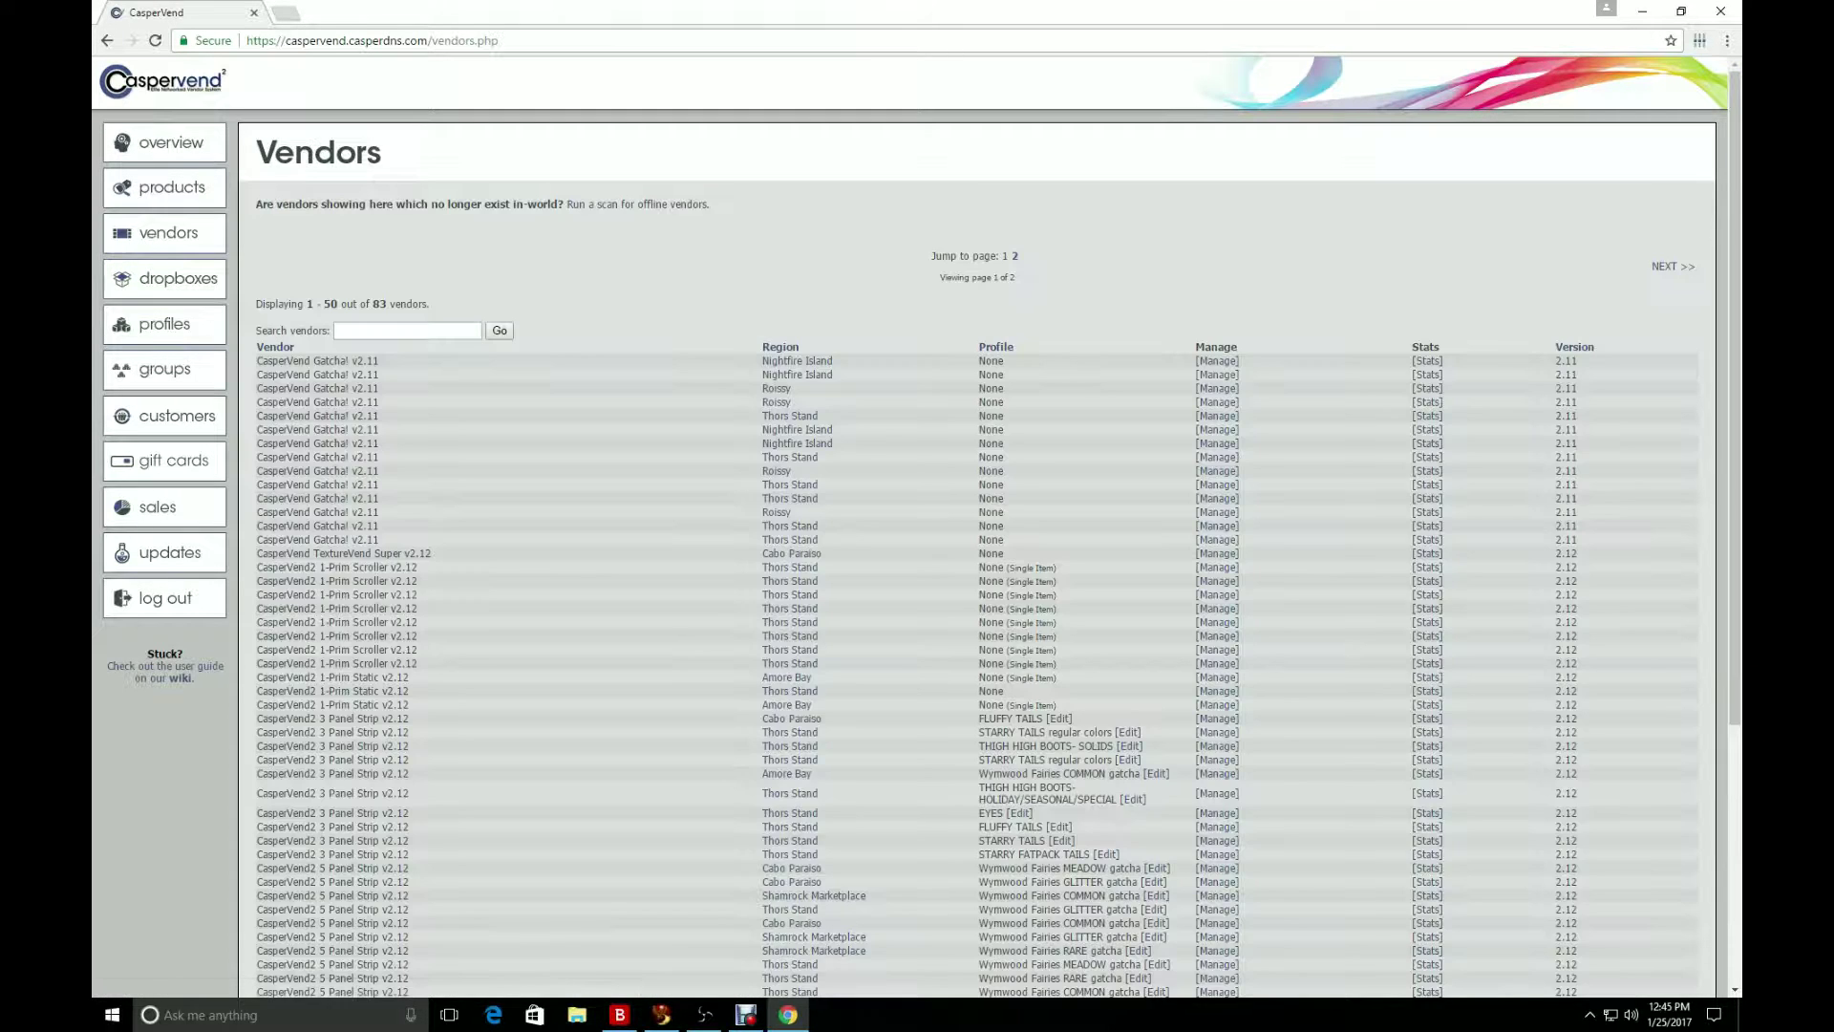